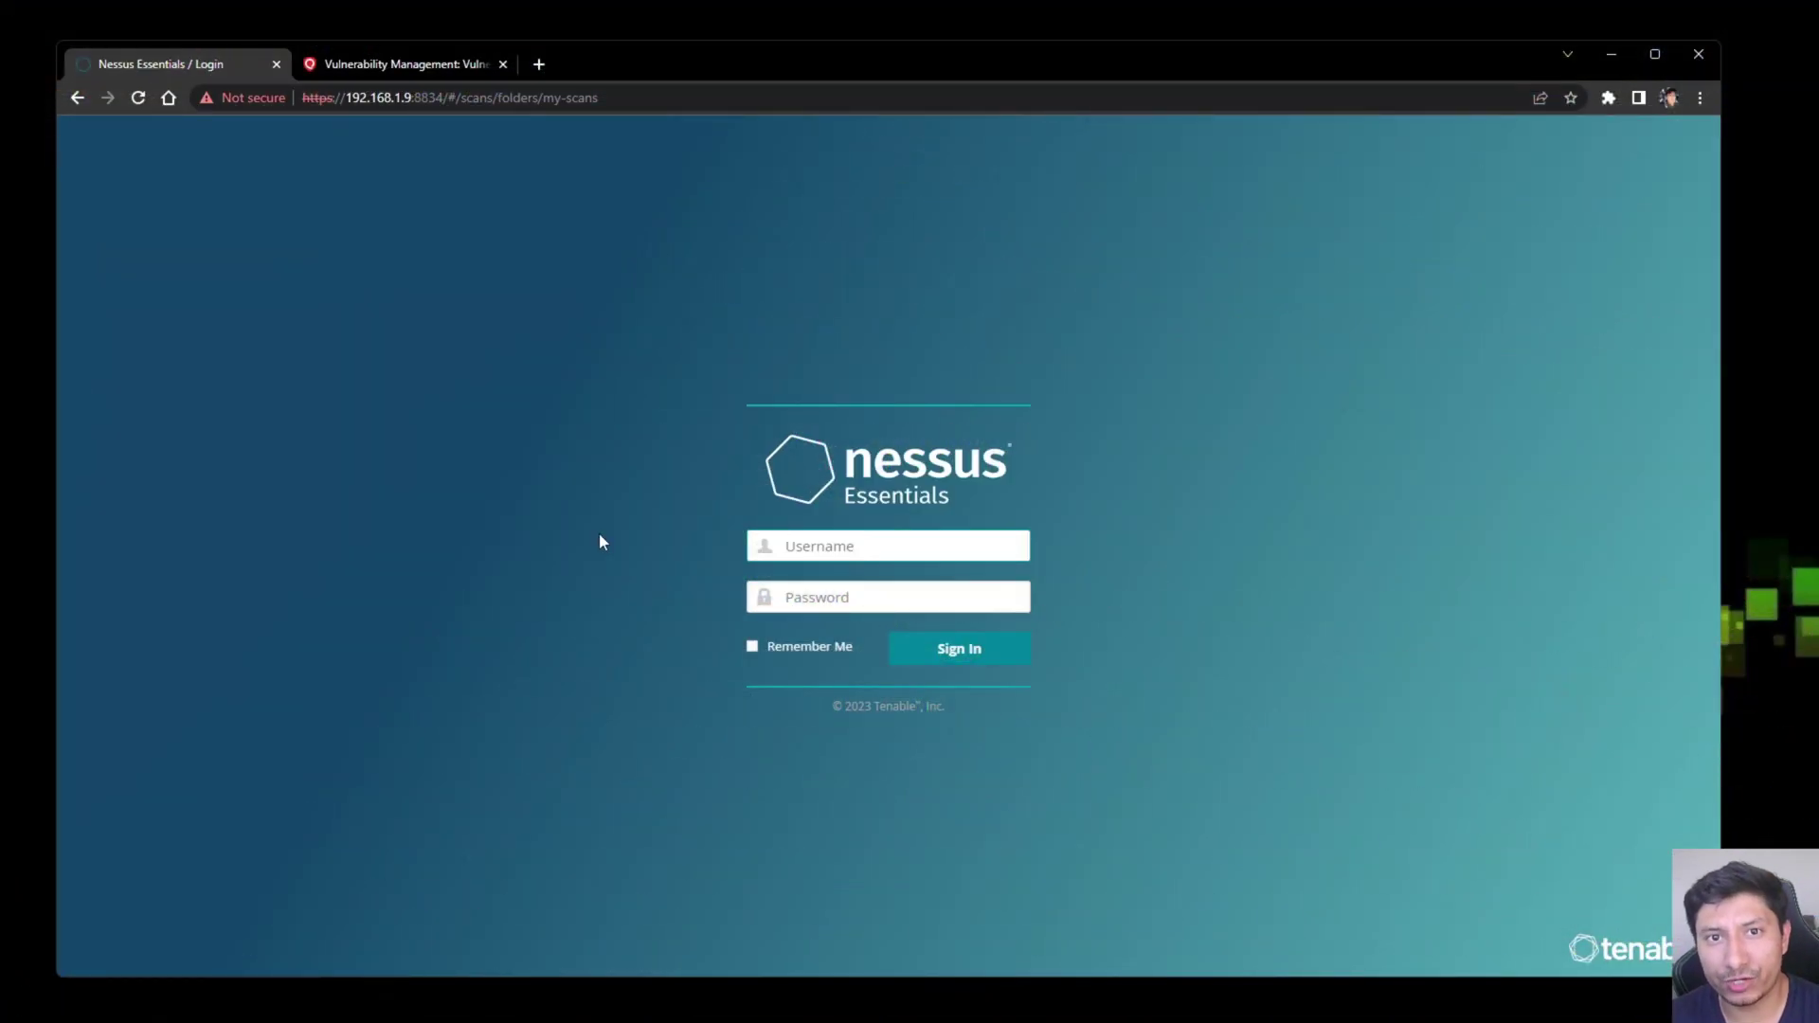
Step: Sign in to Nessus Essentials with the account username and password
left_click(854, 546)
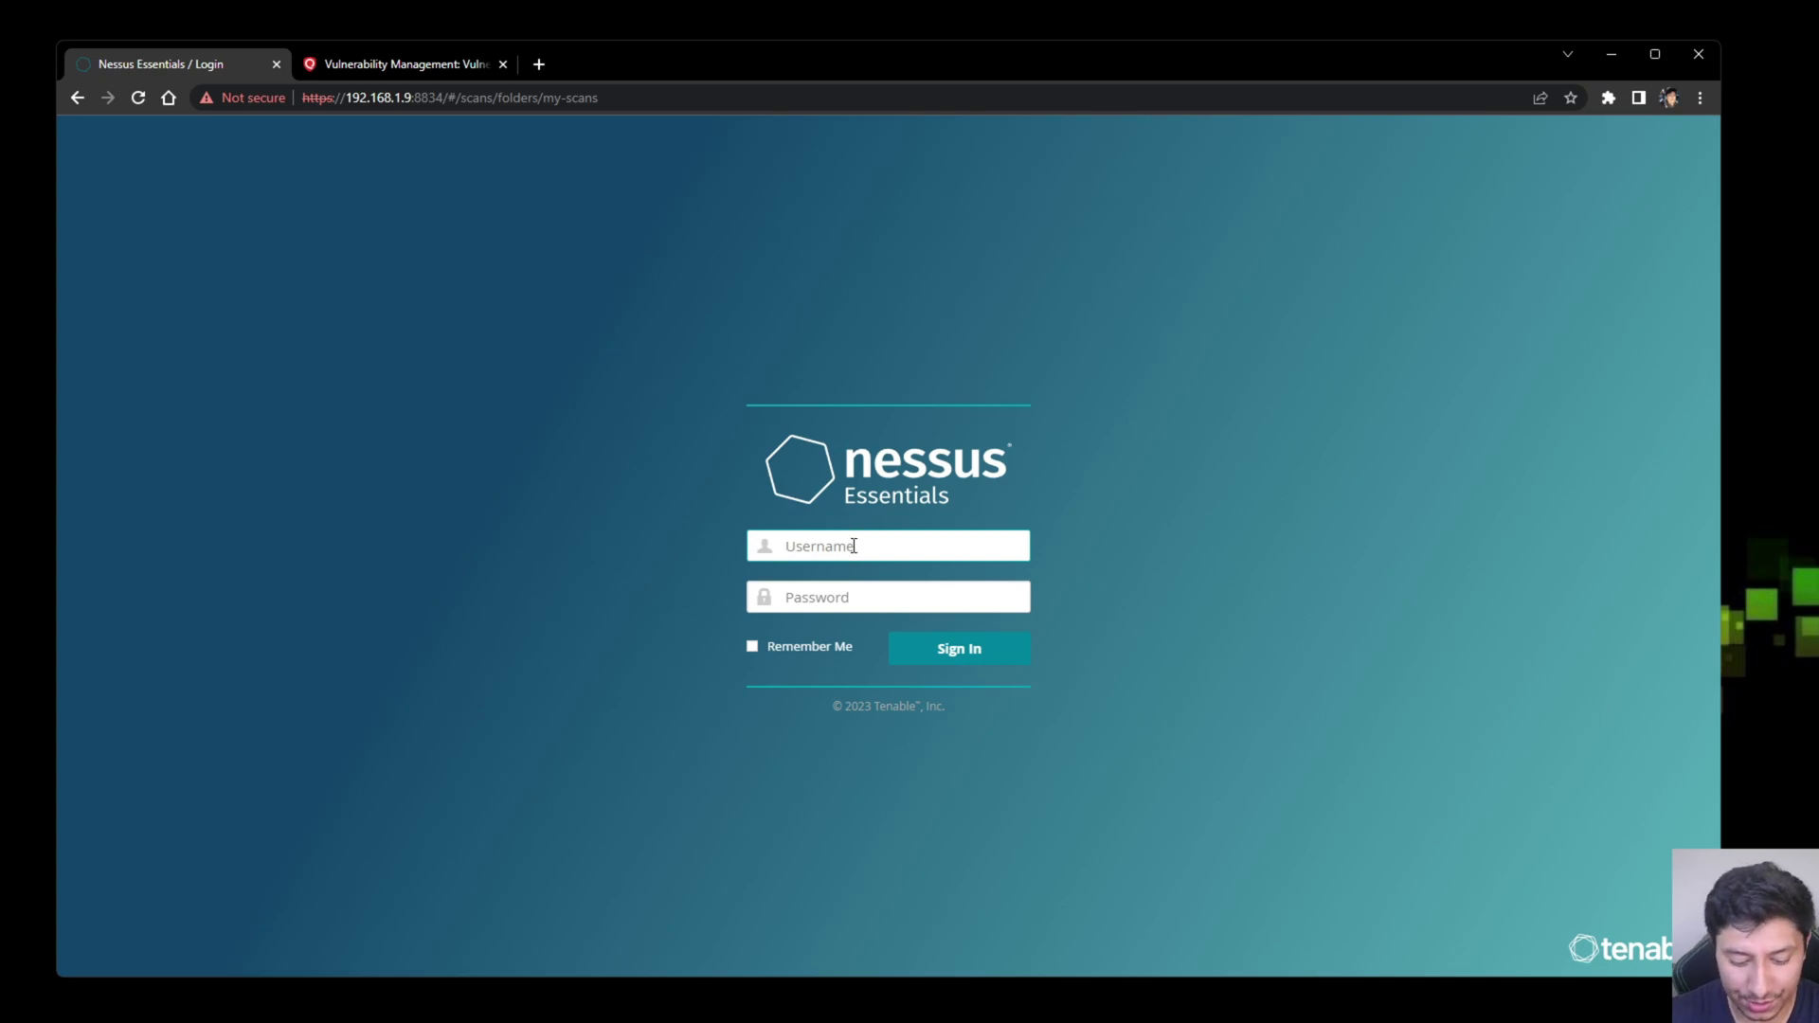
type("slendy")
key("Tab")
type("*******")
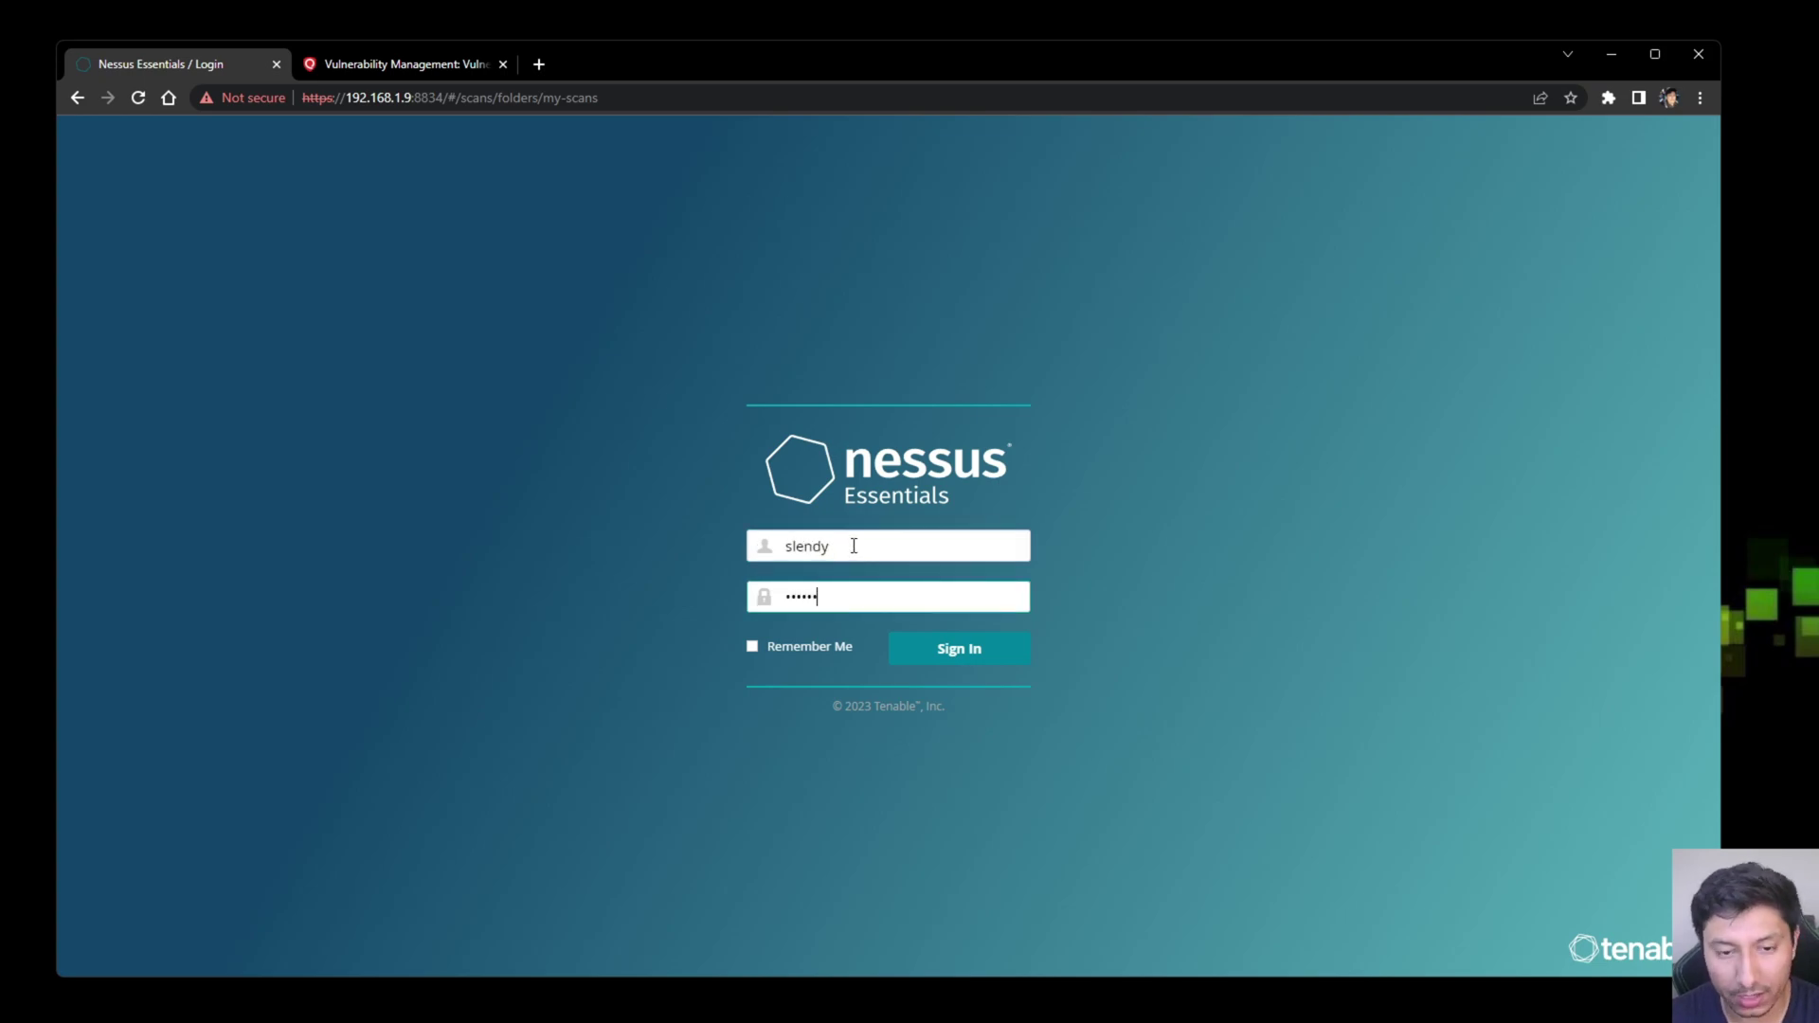
key("Return")
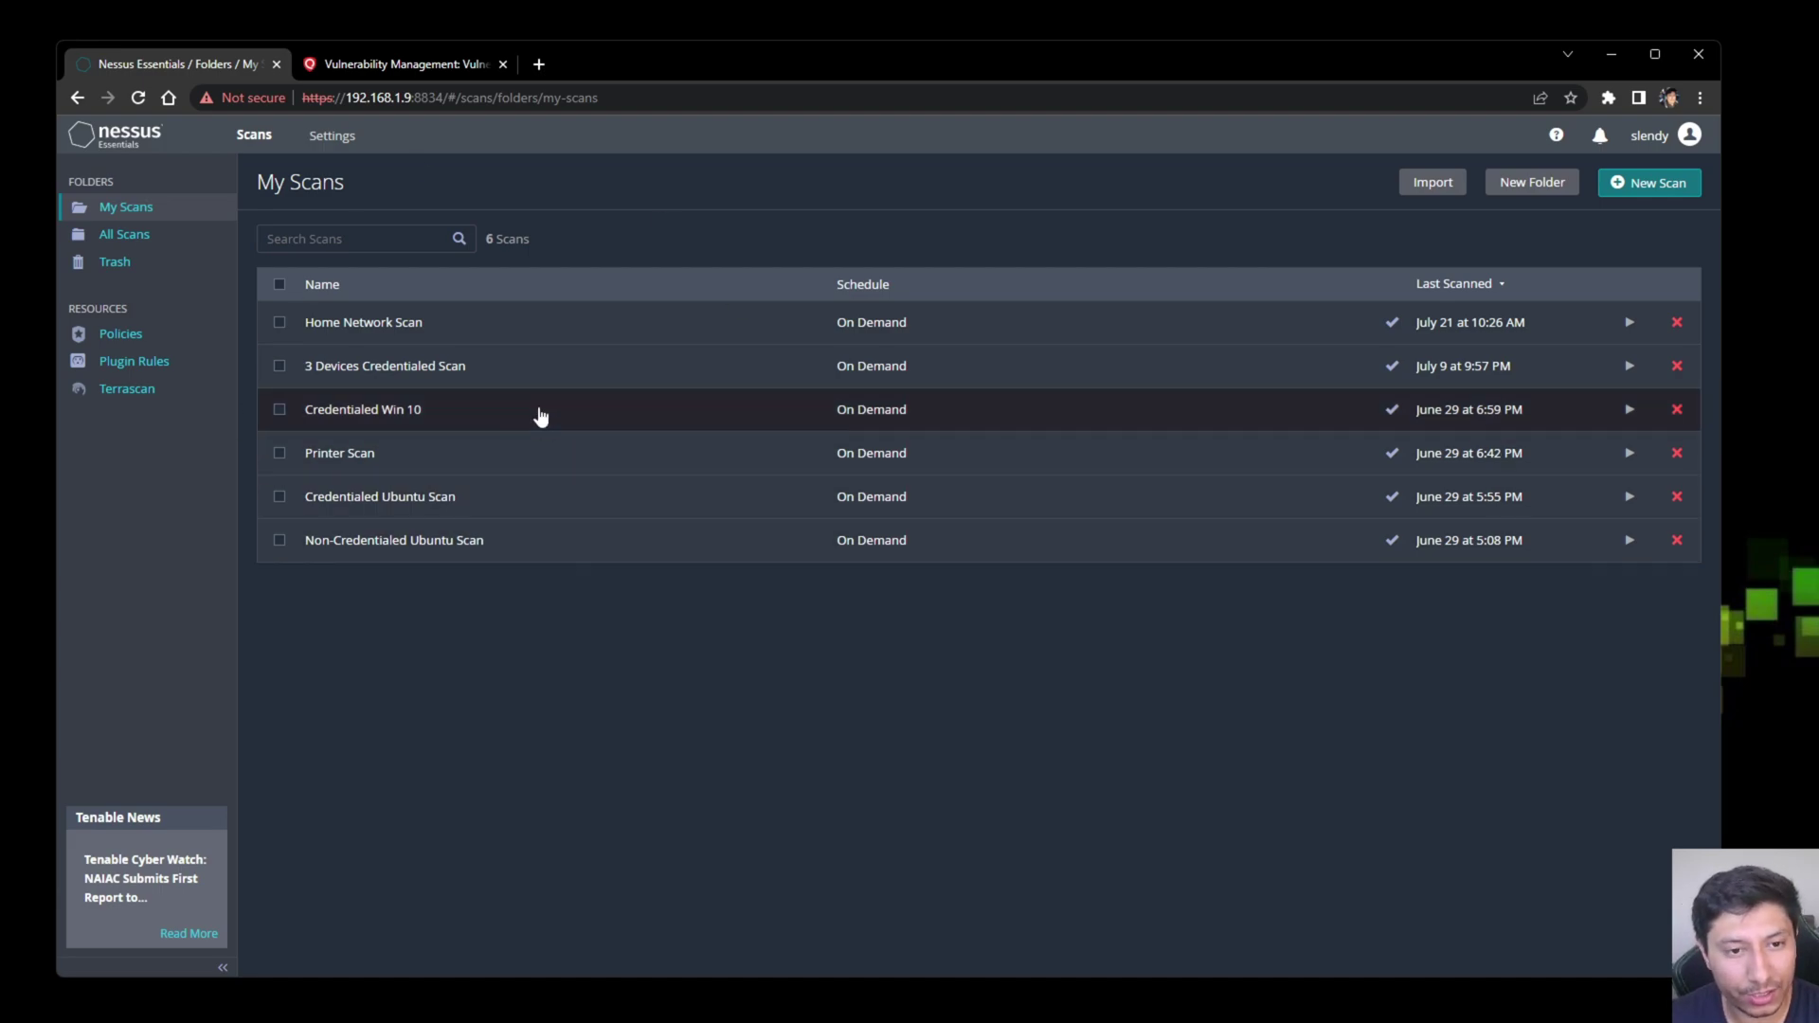
Step: Generate a CSV report of the Home Network Scan results
left_click(508, 326)
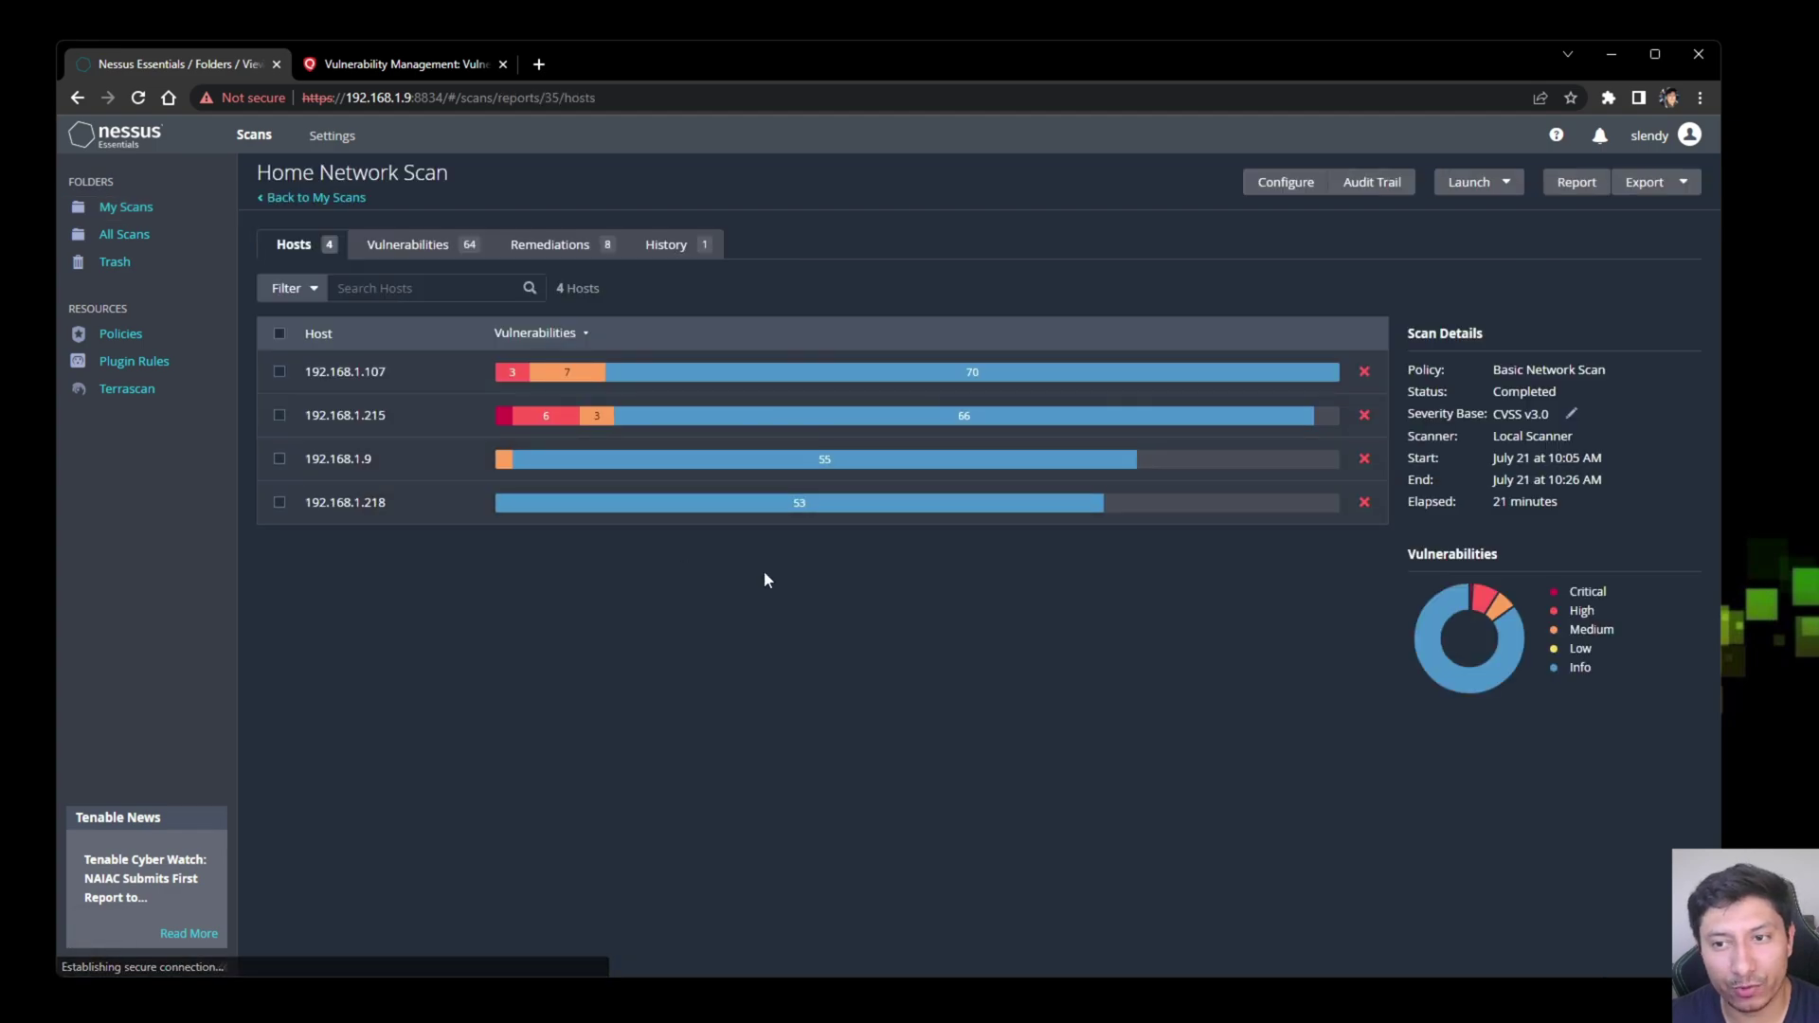
left_click(1577, 185)
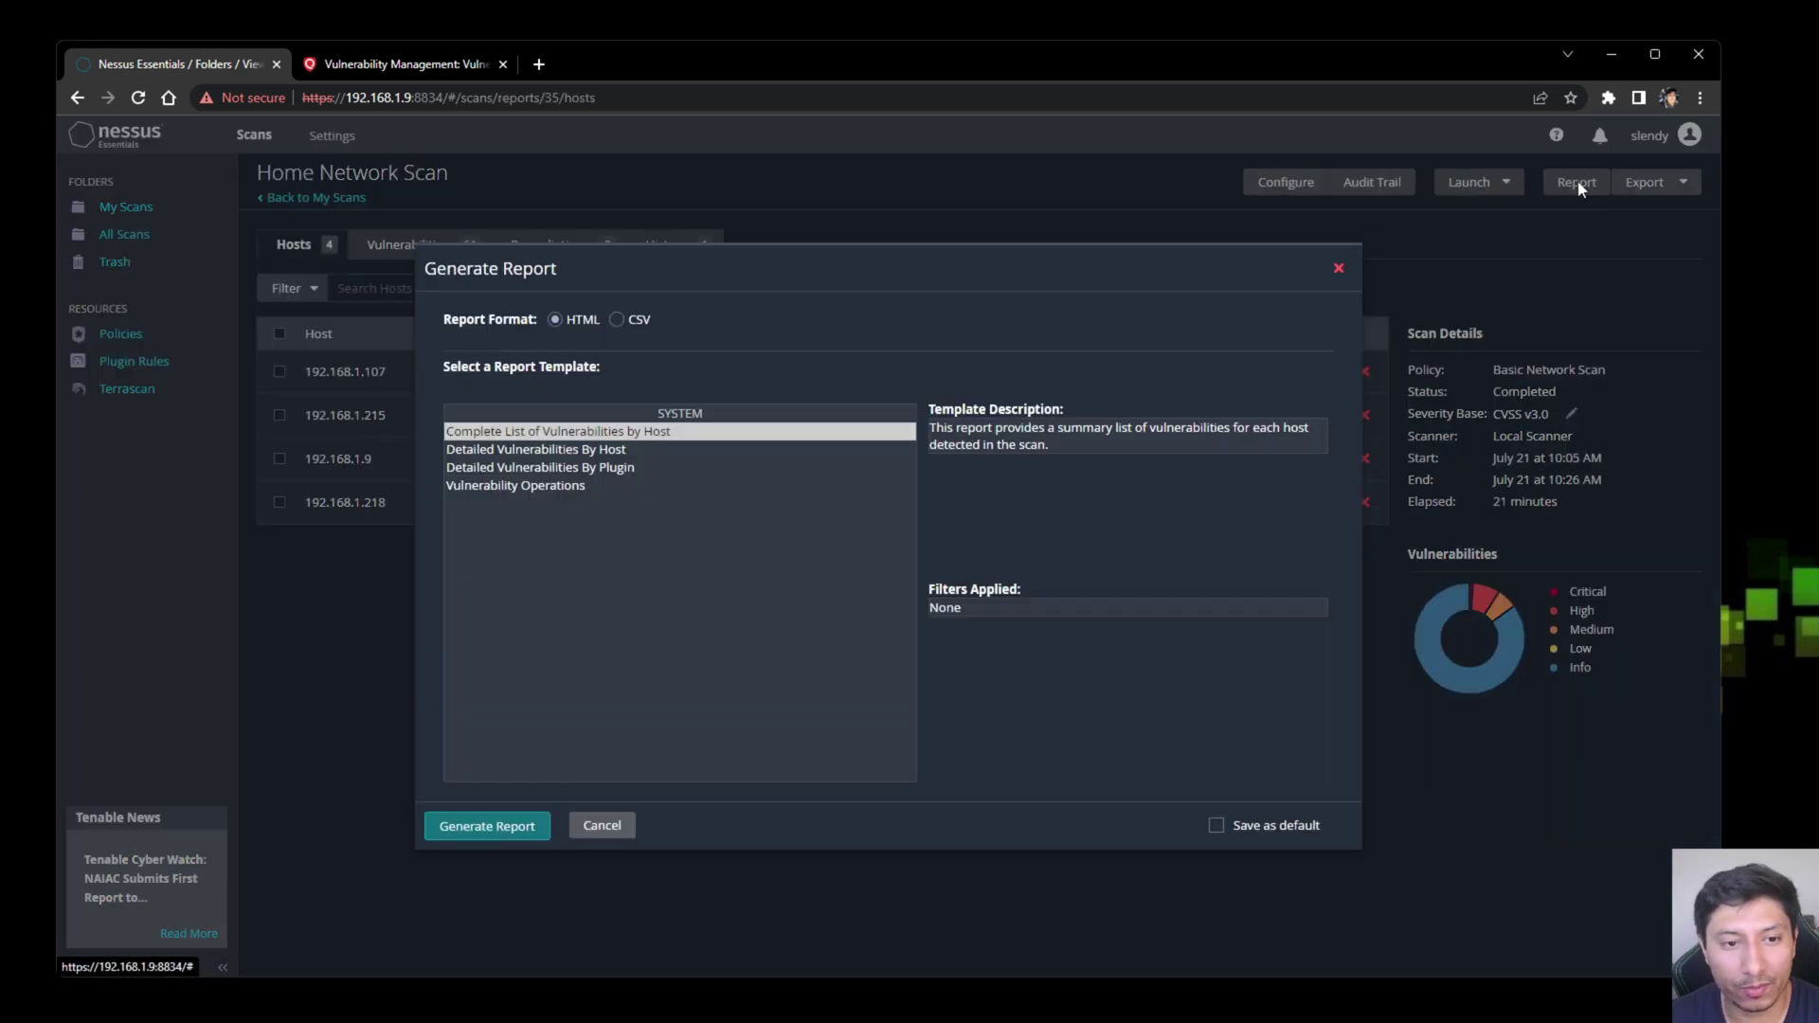
left_click(617, 321)
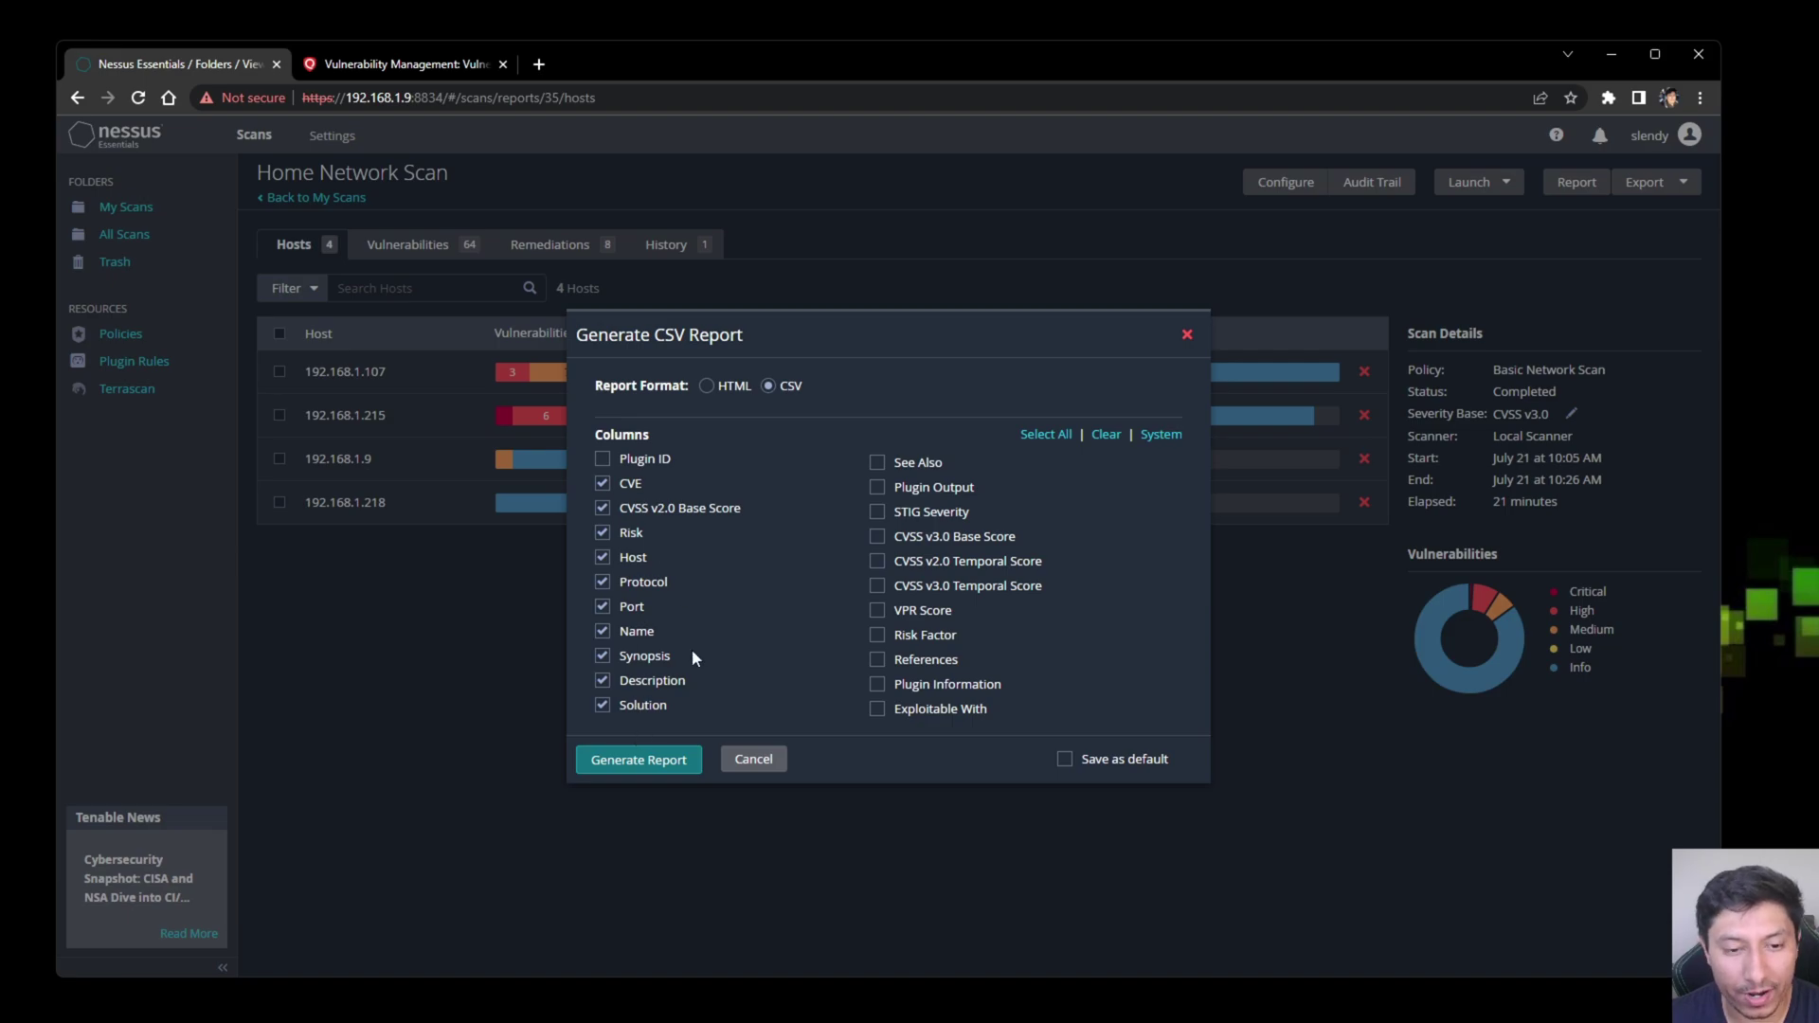
left_click(636, 761)
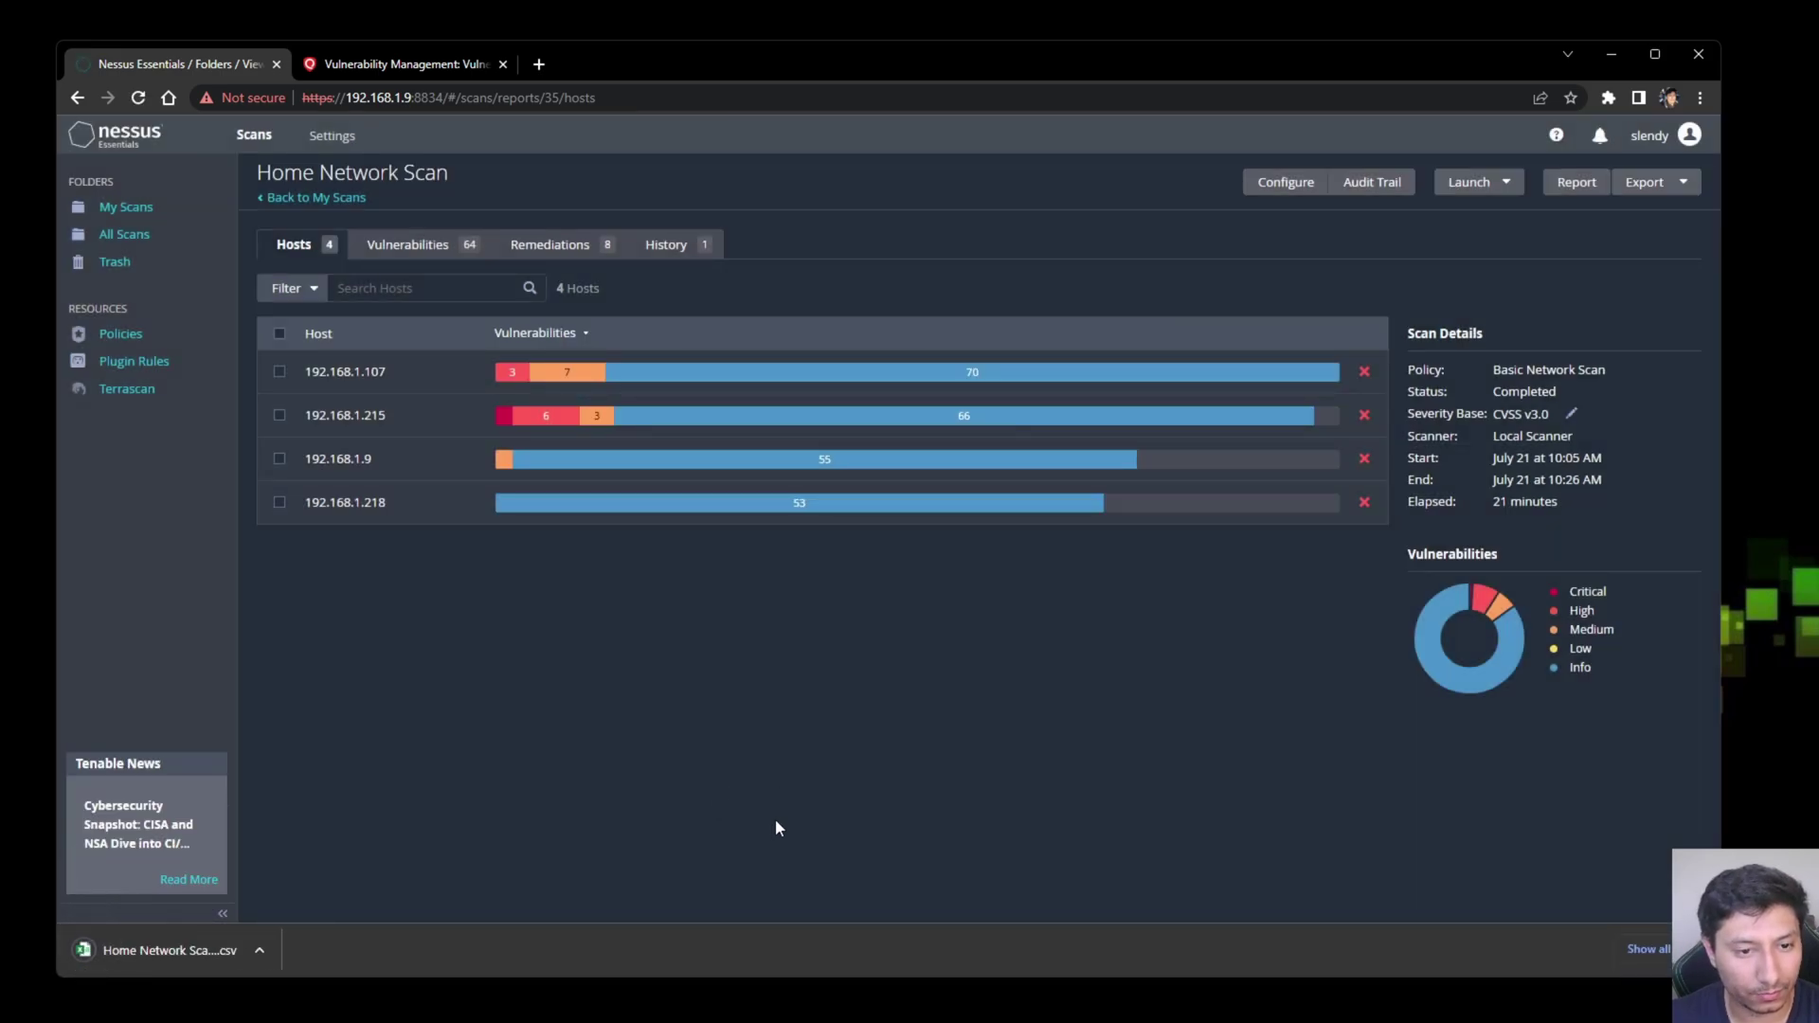
Step: Open the downloaded CSV in Excel and widen the columns to fit their text
left_click(202, 938)
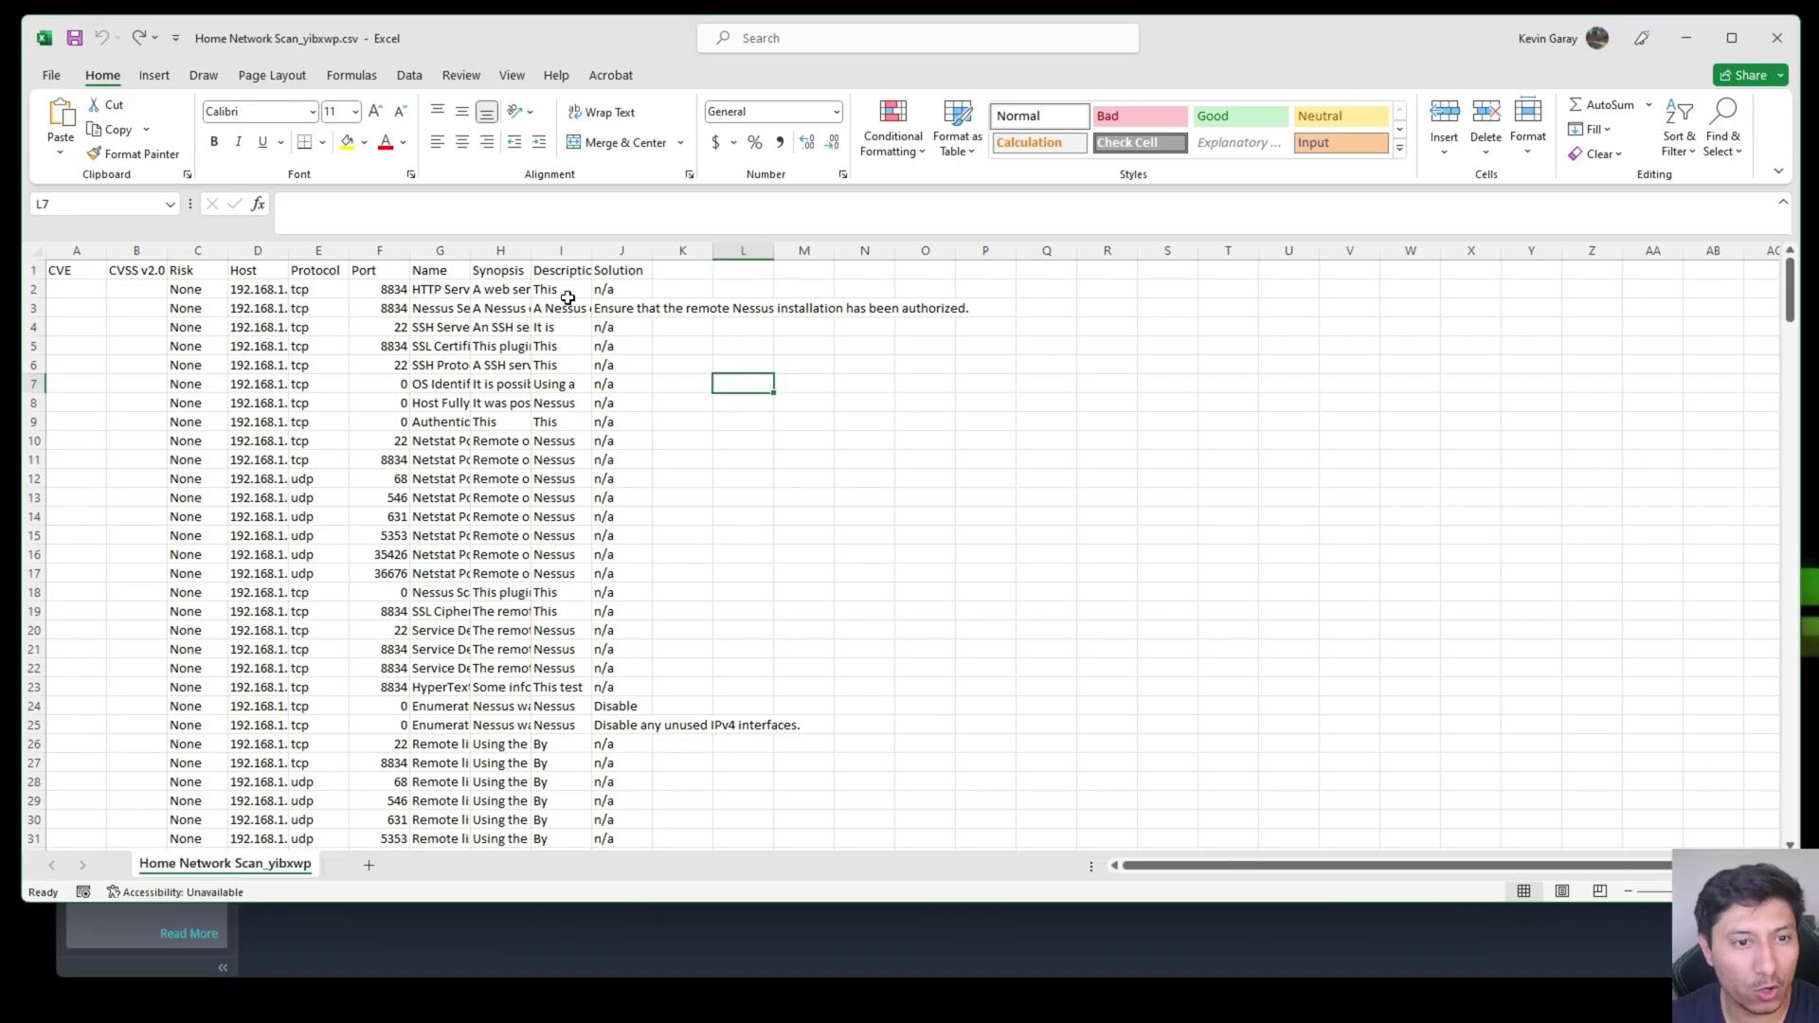
left_click_drag(78, 271, 622, 272)
left_click_drag(470, 250, 1083, 255)
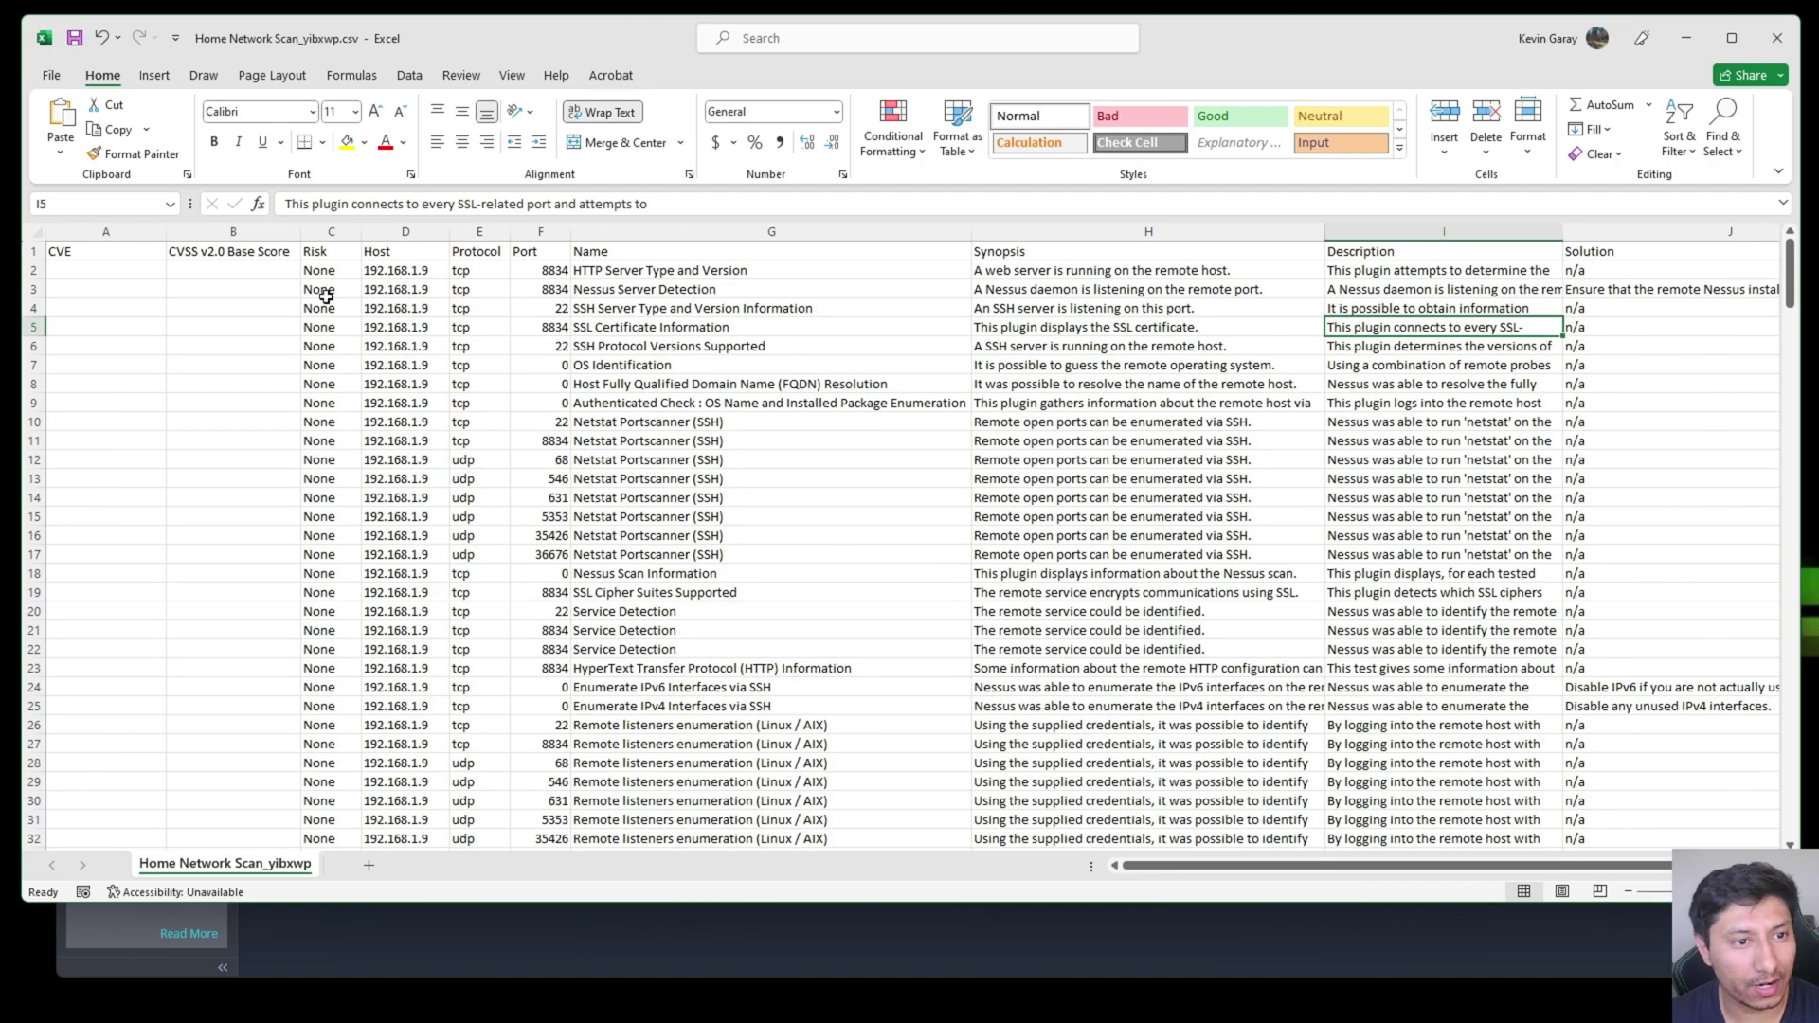
Step: Apply the green 60% - Accent6 cell style to the header row
left_click_drag(129, 254, 1758, 253)
scroll(1404, 131, "down", 5)
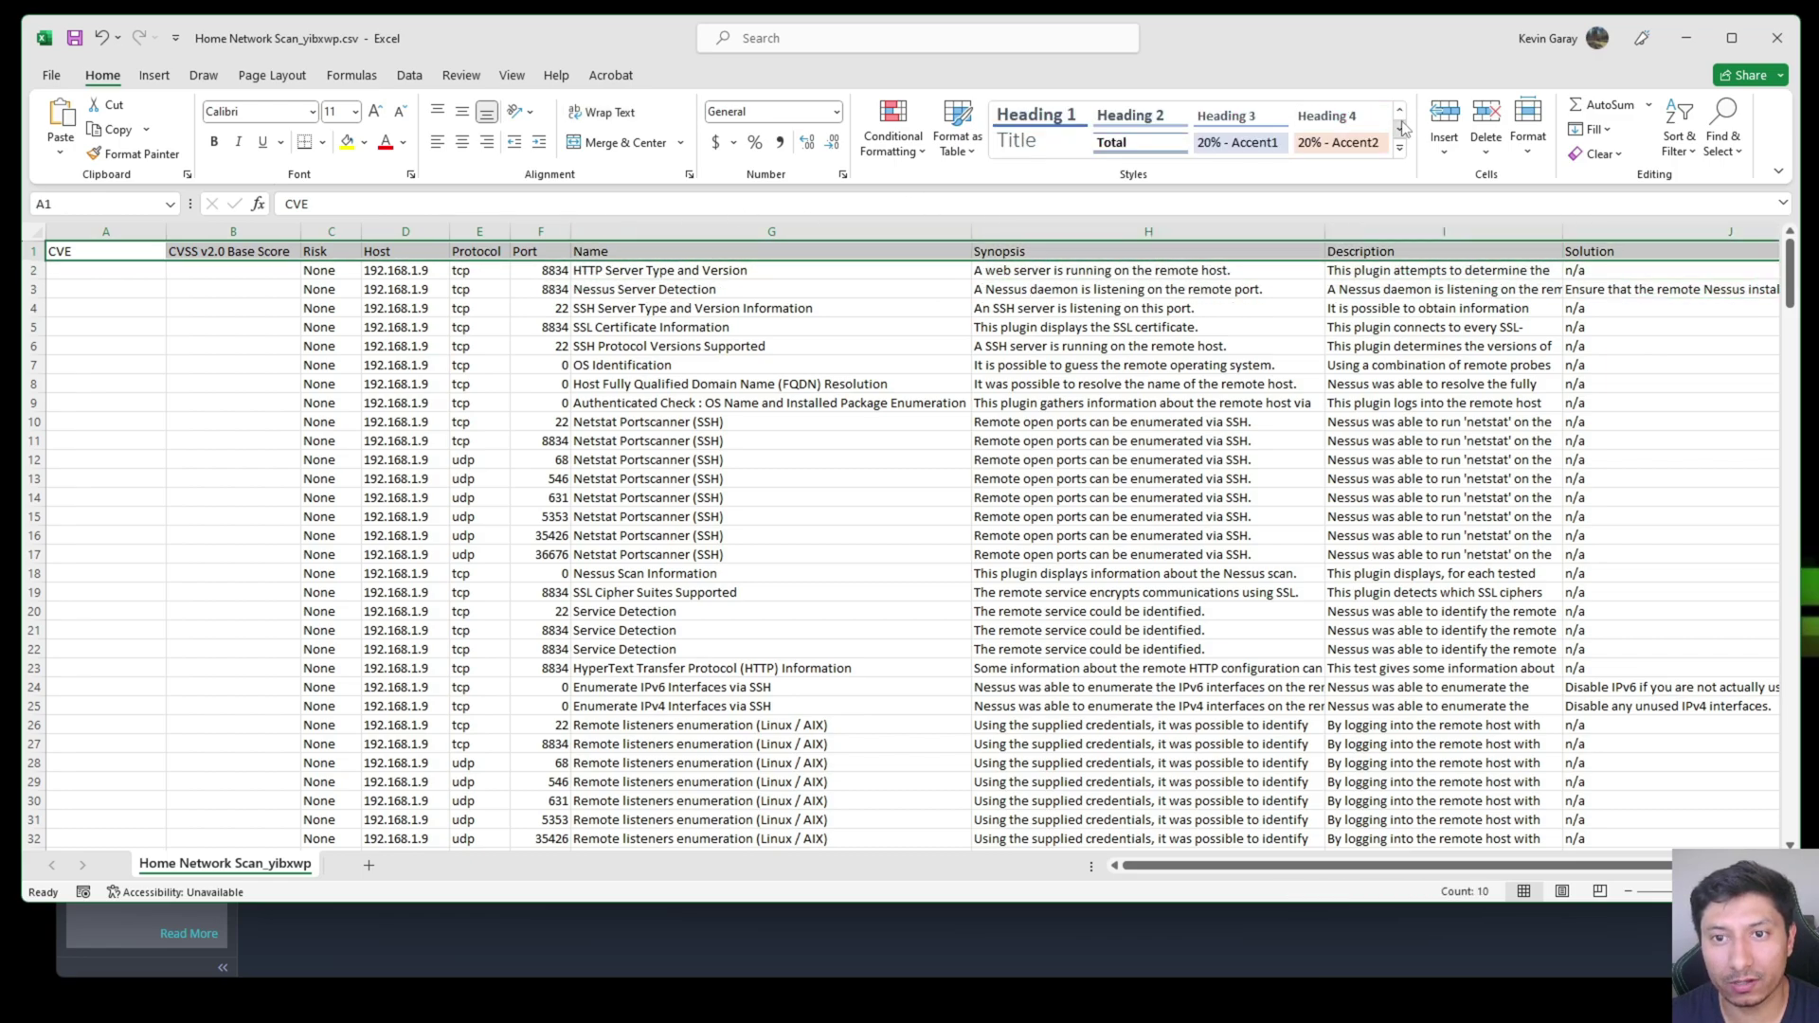
scroll(1402, 144, "down", 1)
left_click(1337, 142)
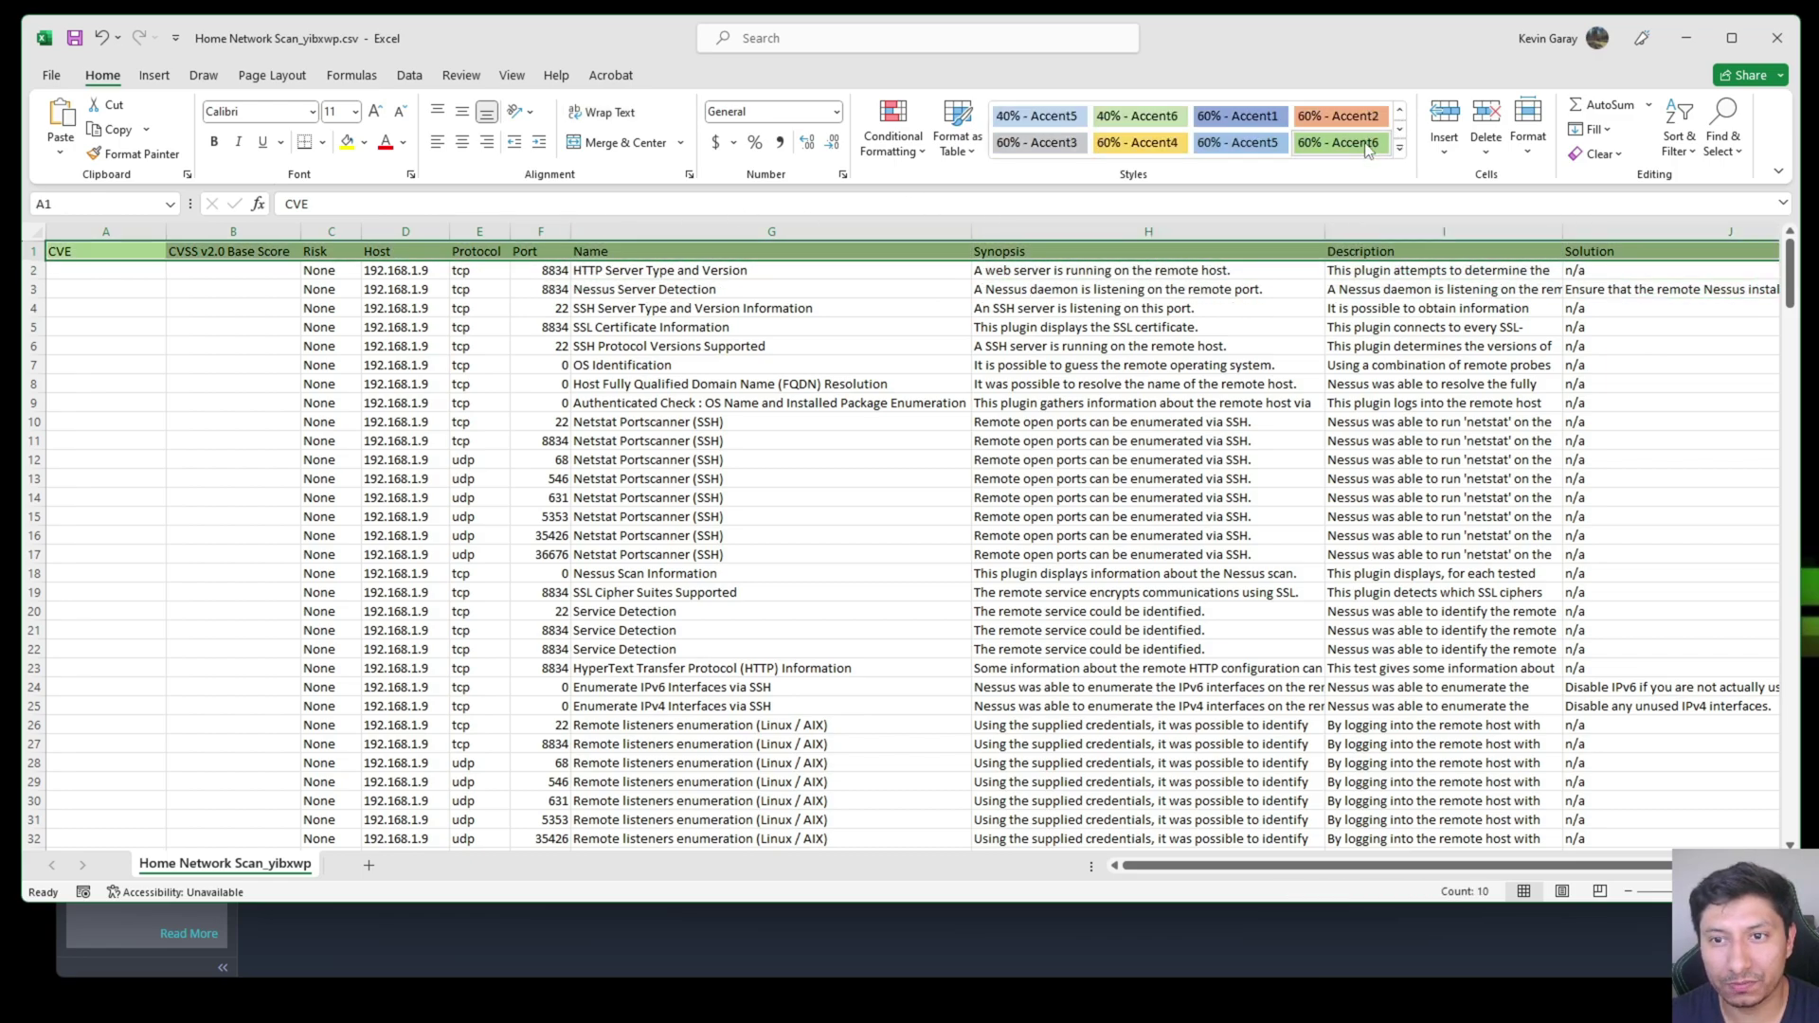
Step: Turn on filters for the header row via Sort & Filter
left_click(1679, 135)
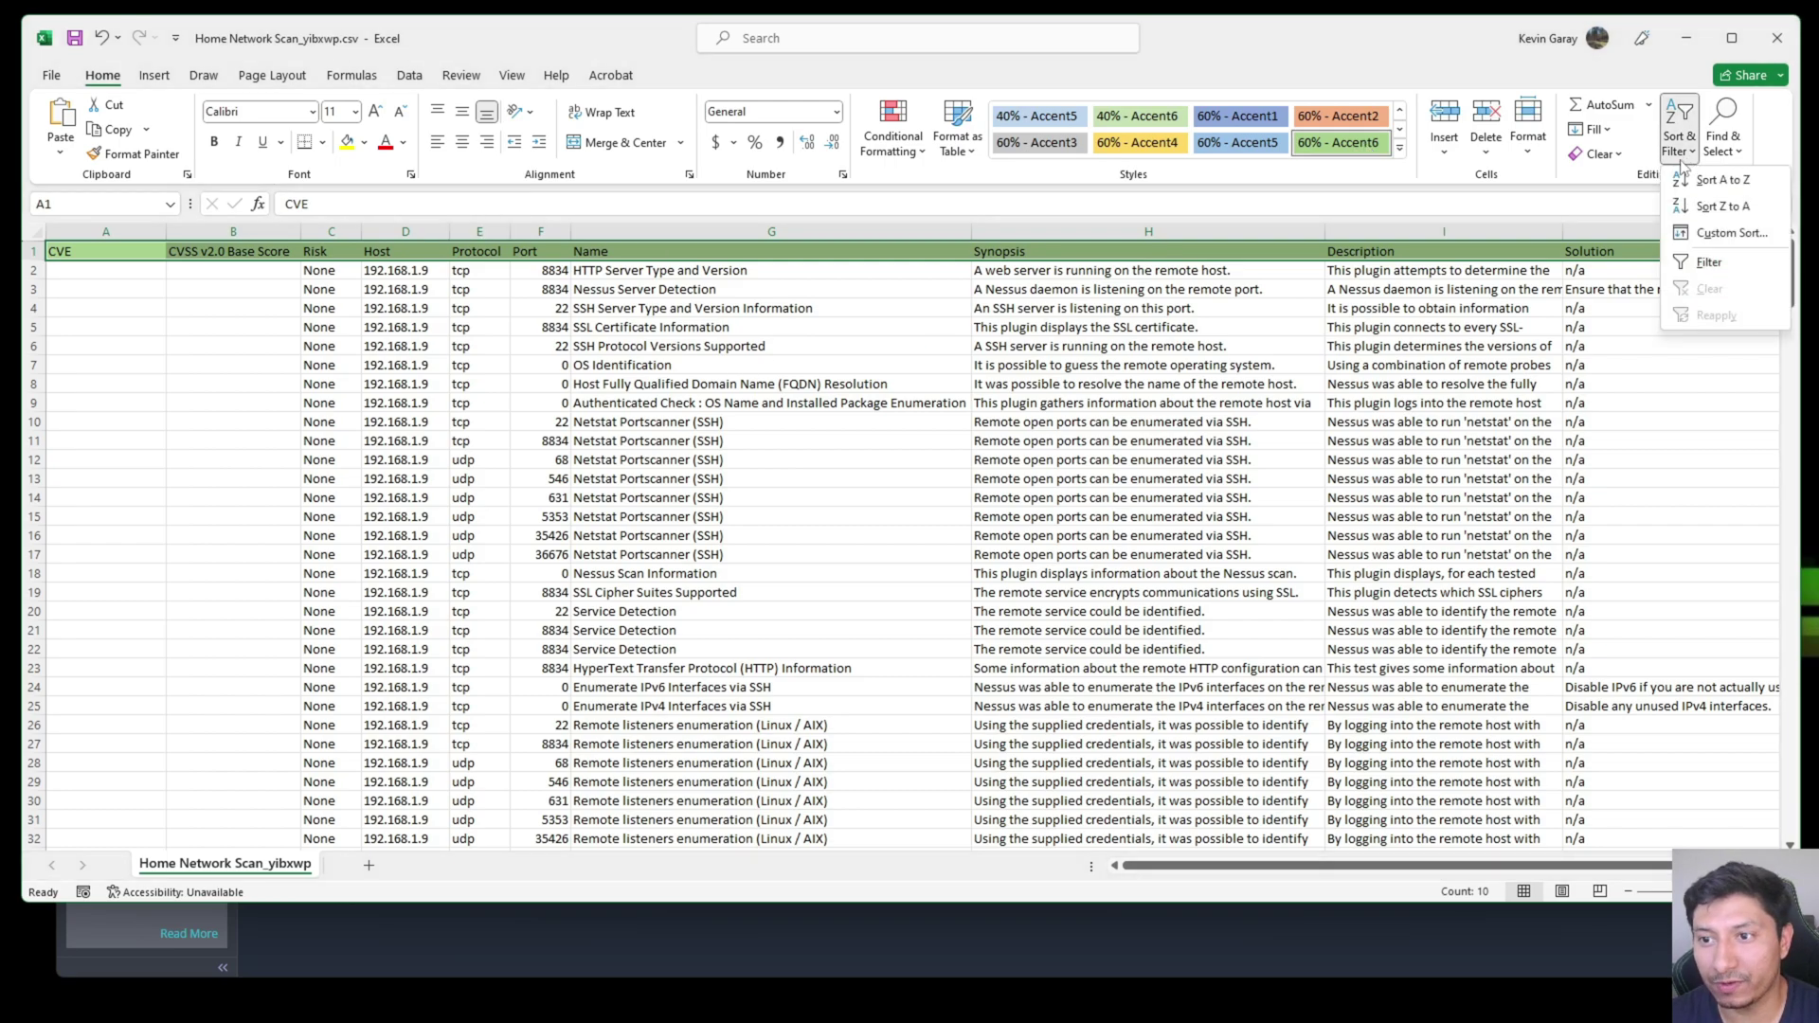
left_click(1706, 268)
left_click(1443, 384)
left_click_drag(758, 403, 758, 384)
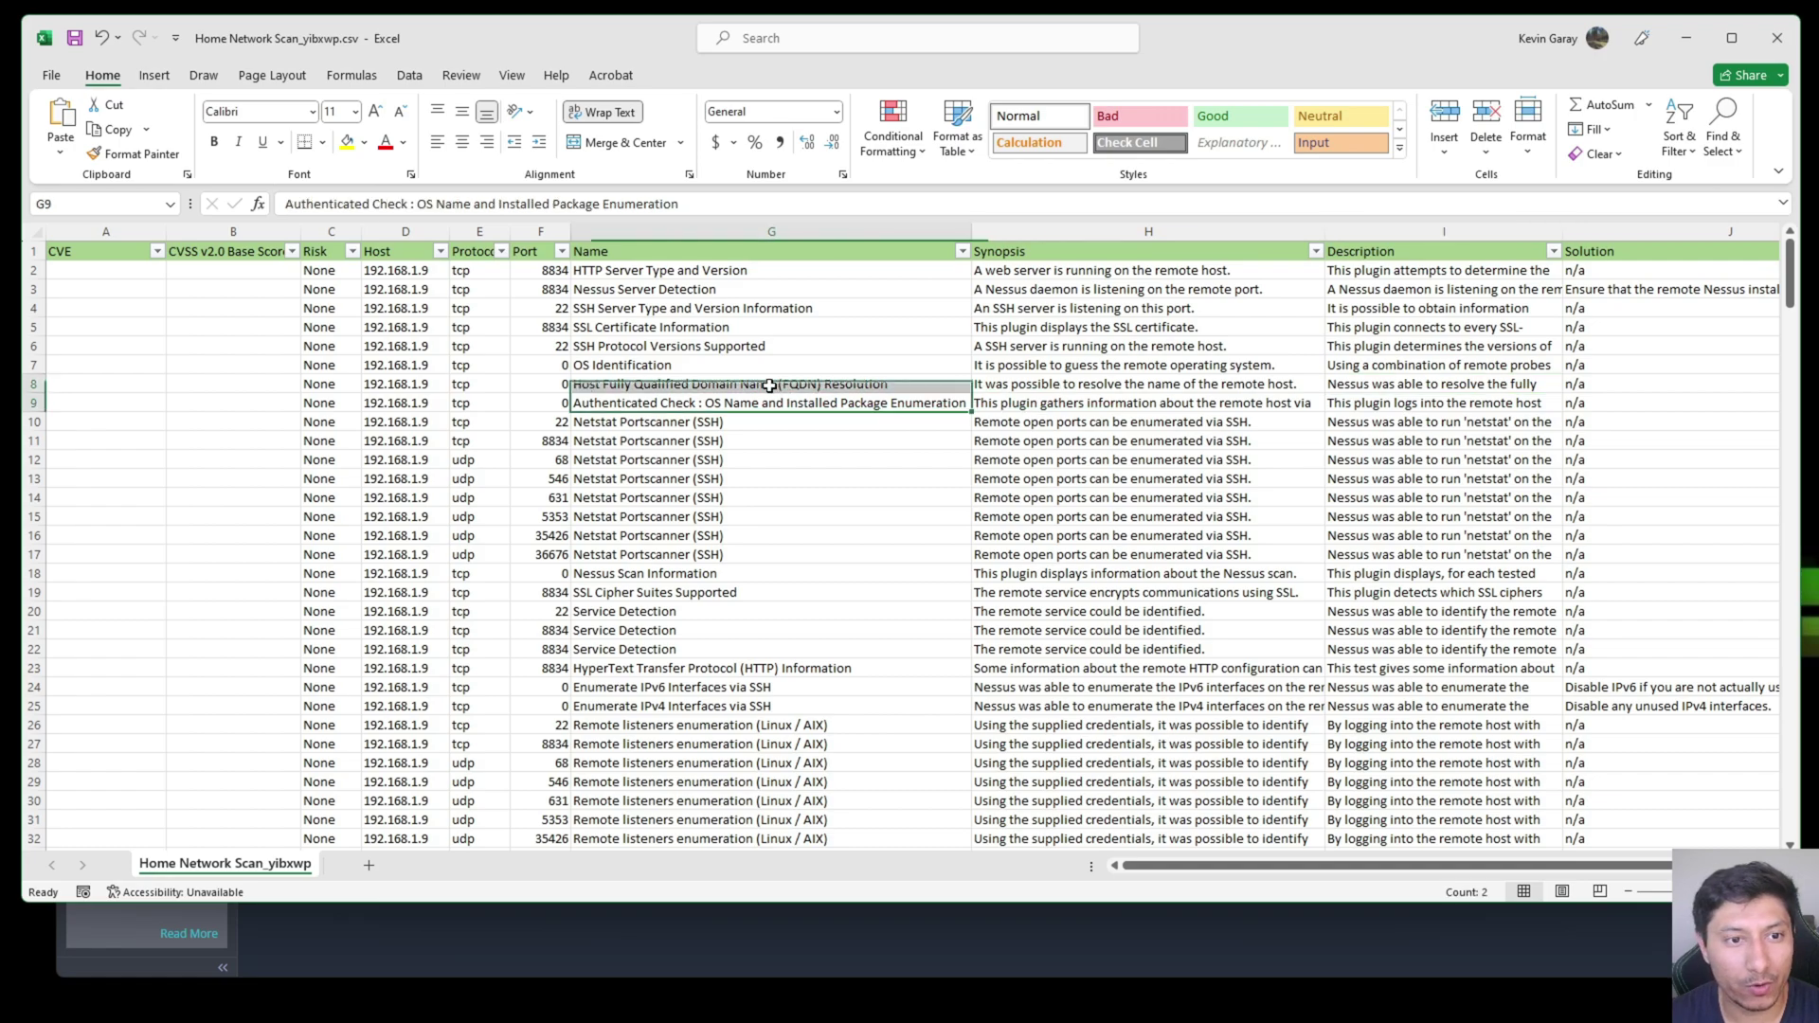
Step: Check the Host and Name filter lists and read the Synopsis and Description cells
left_click(441, 251)
left_click(416, 730)
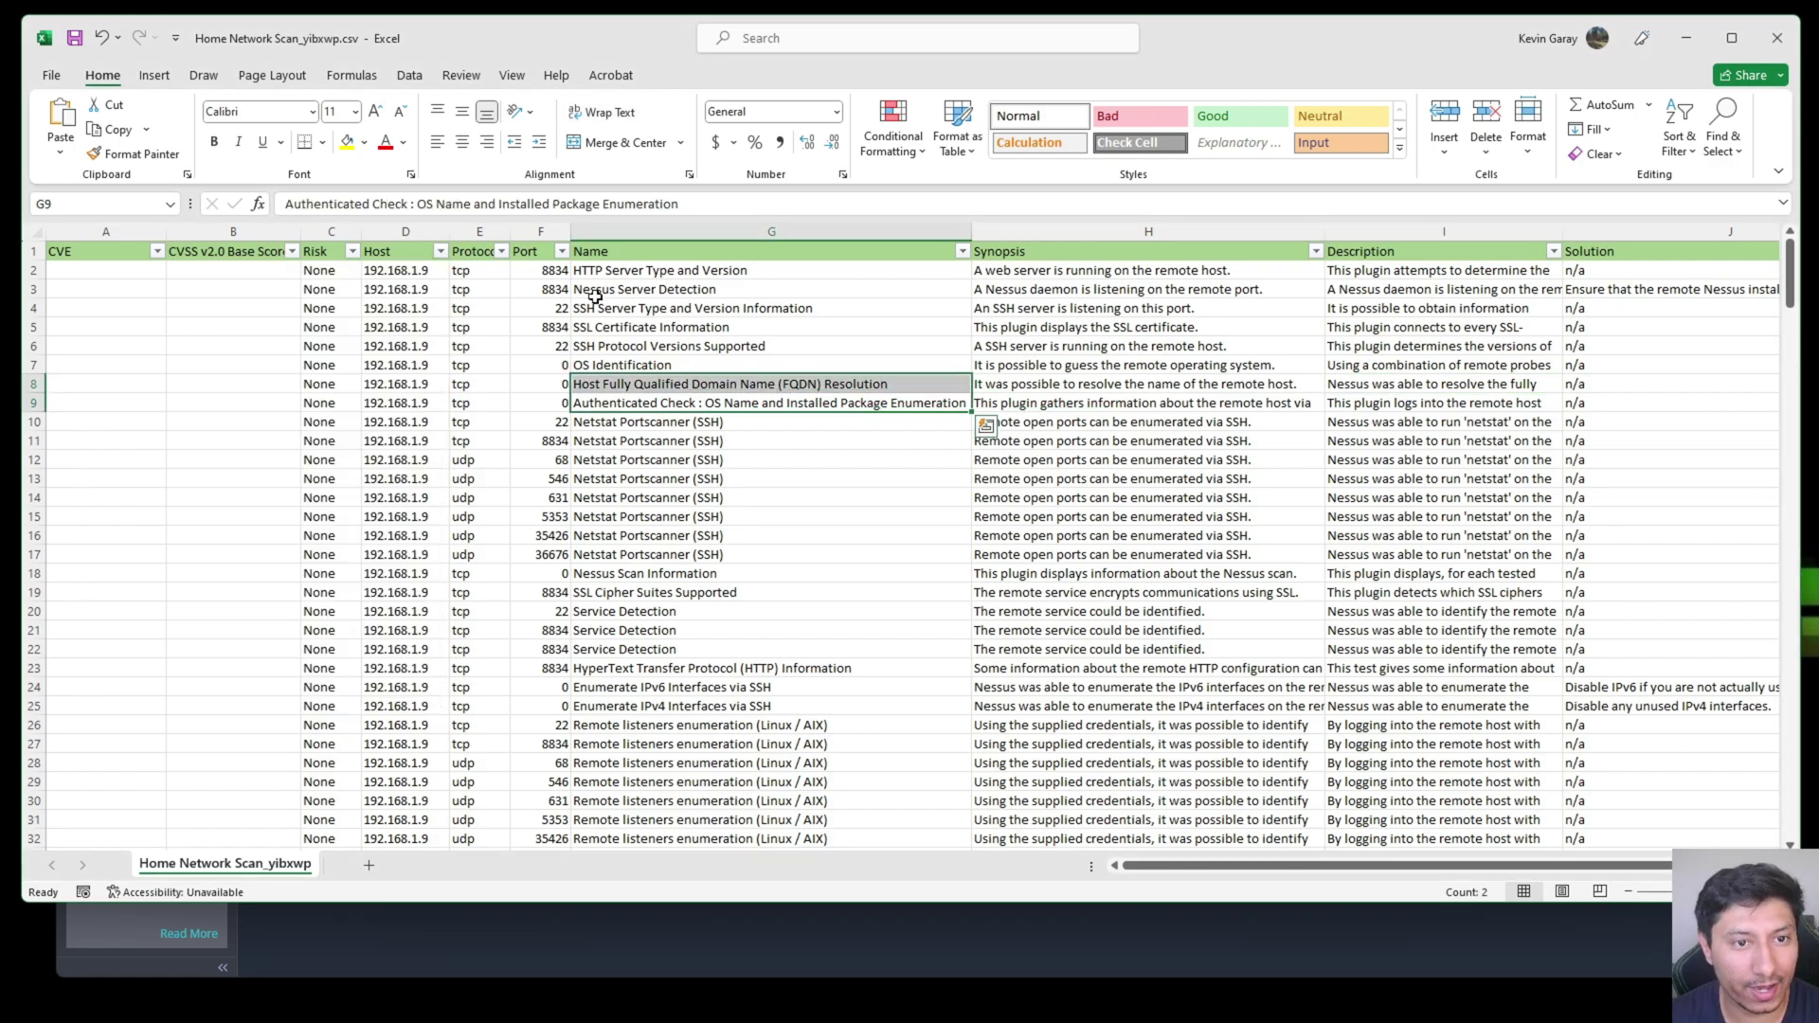
left_click(962, 251)
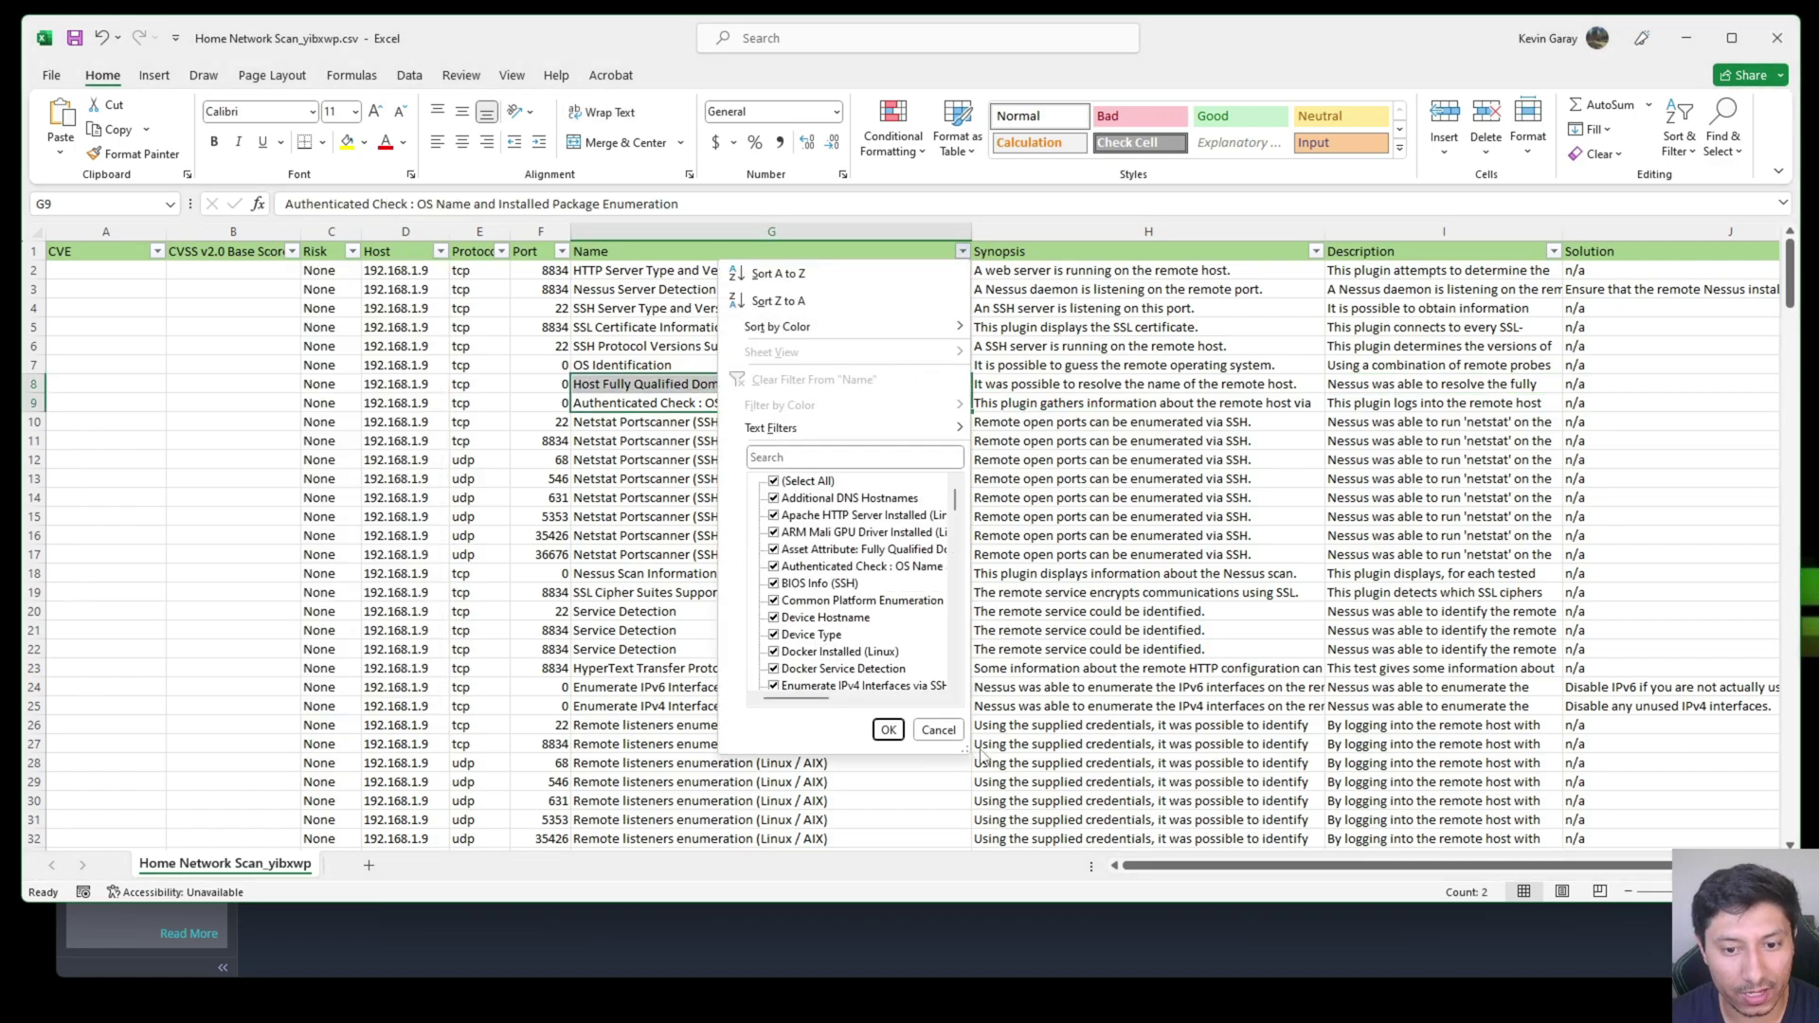
scroll(957, 512, "down", 3)
left_click(1054, 468)
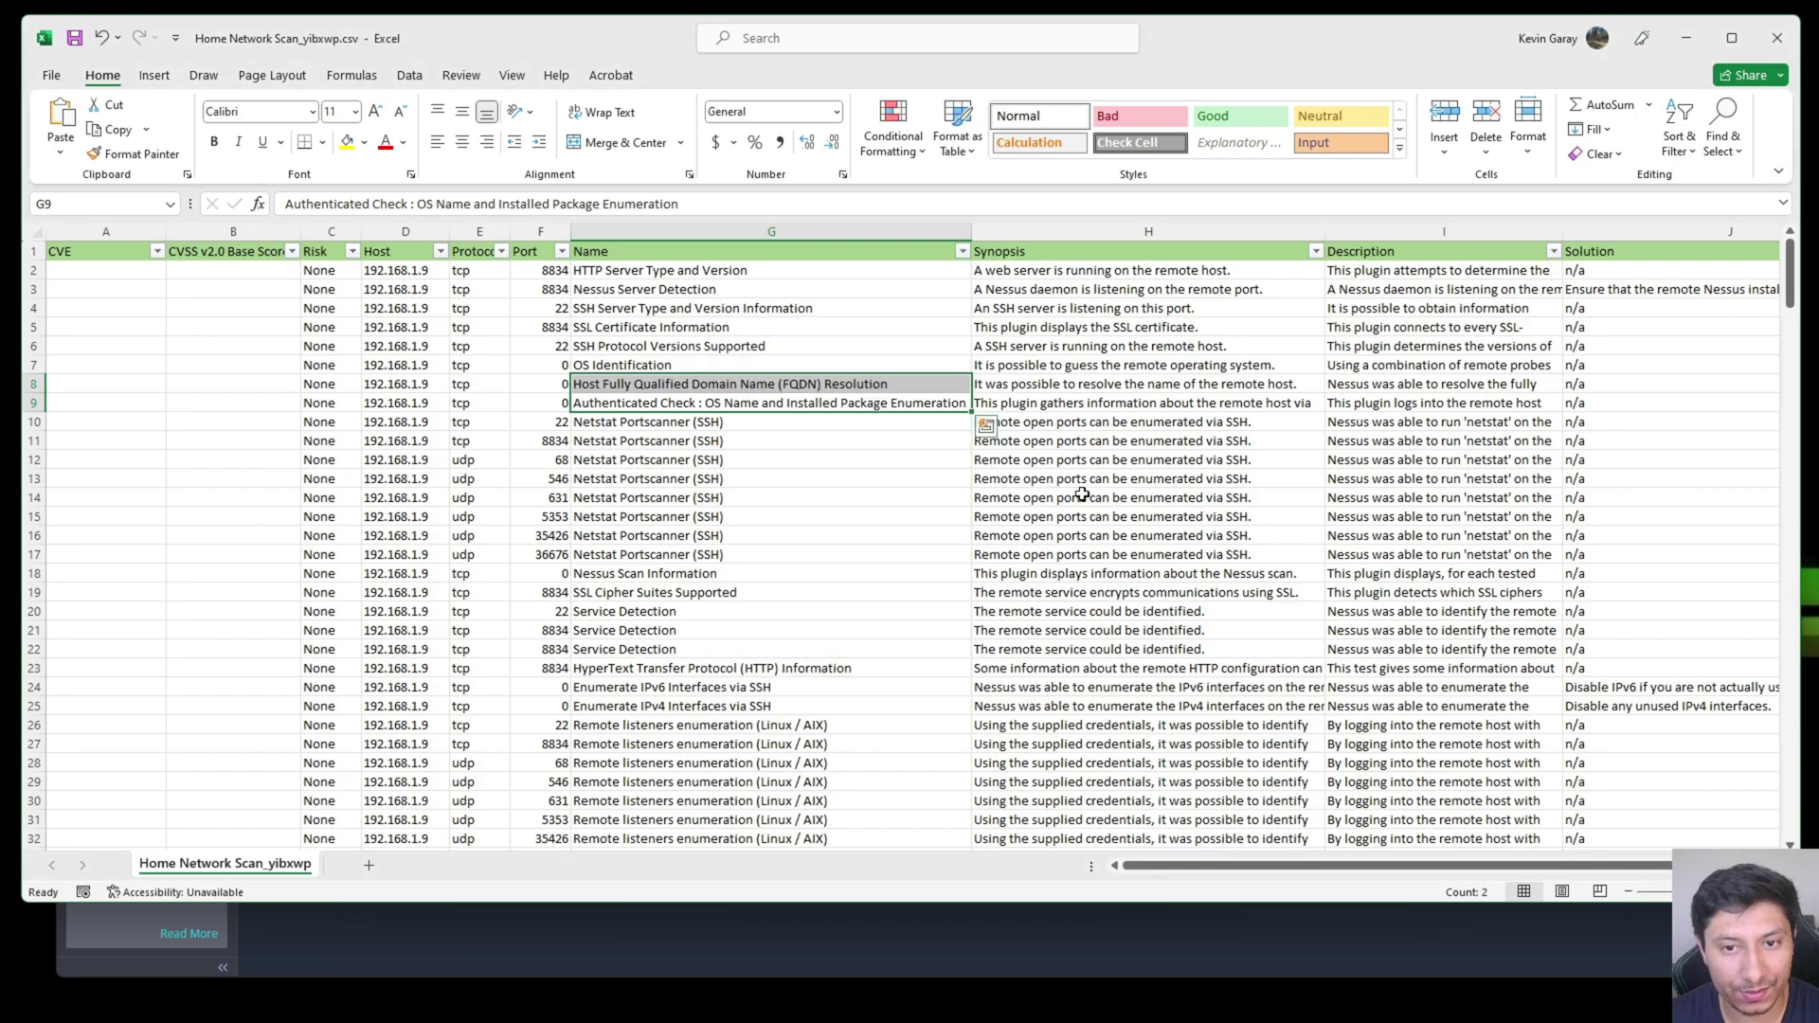
left_click(993, 426)
left_click(1426, 313)
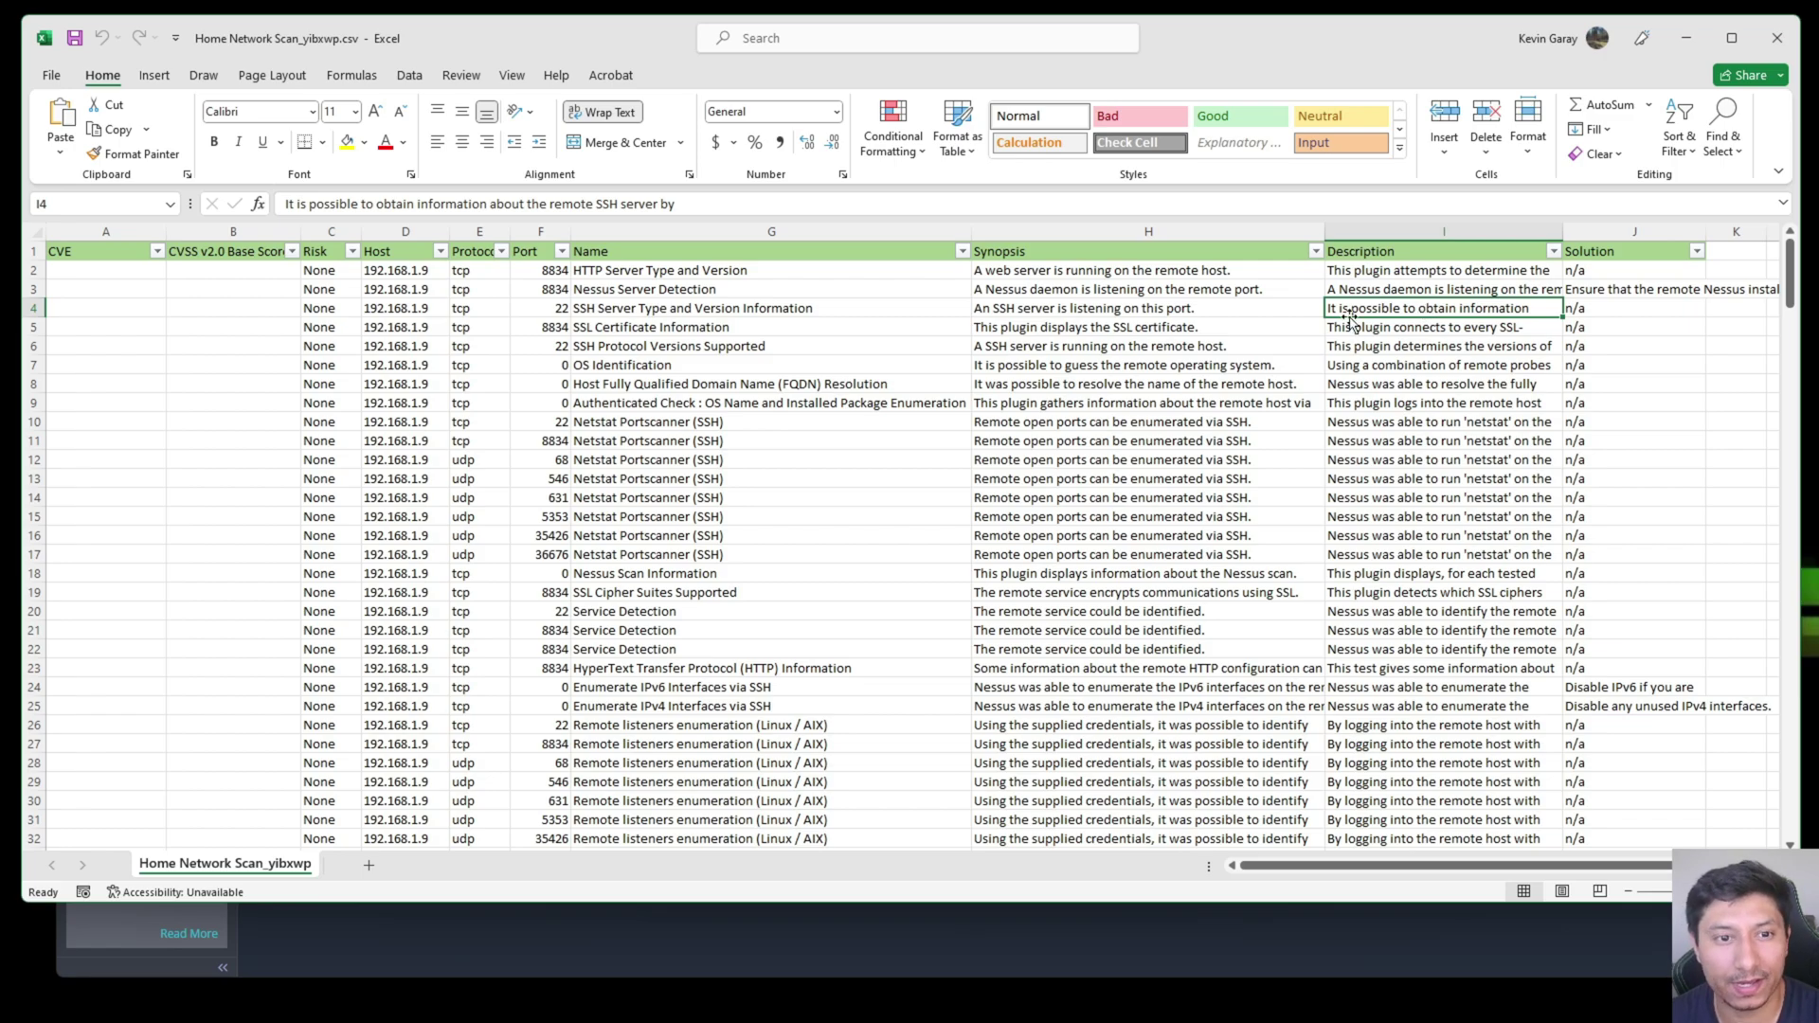
Step: Rename the Name header in G1 to 'Vulnerability Title'
left_click(625, 254)
key("F2")
key("BackSpace")
key("BackSpace")
key("BackSpace")
key("BackSpace")
type("Vuln")
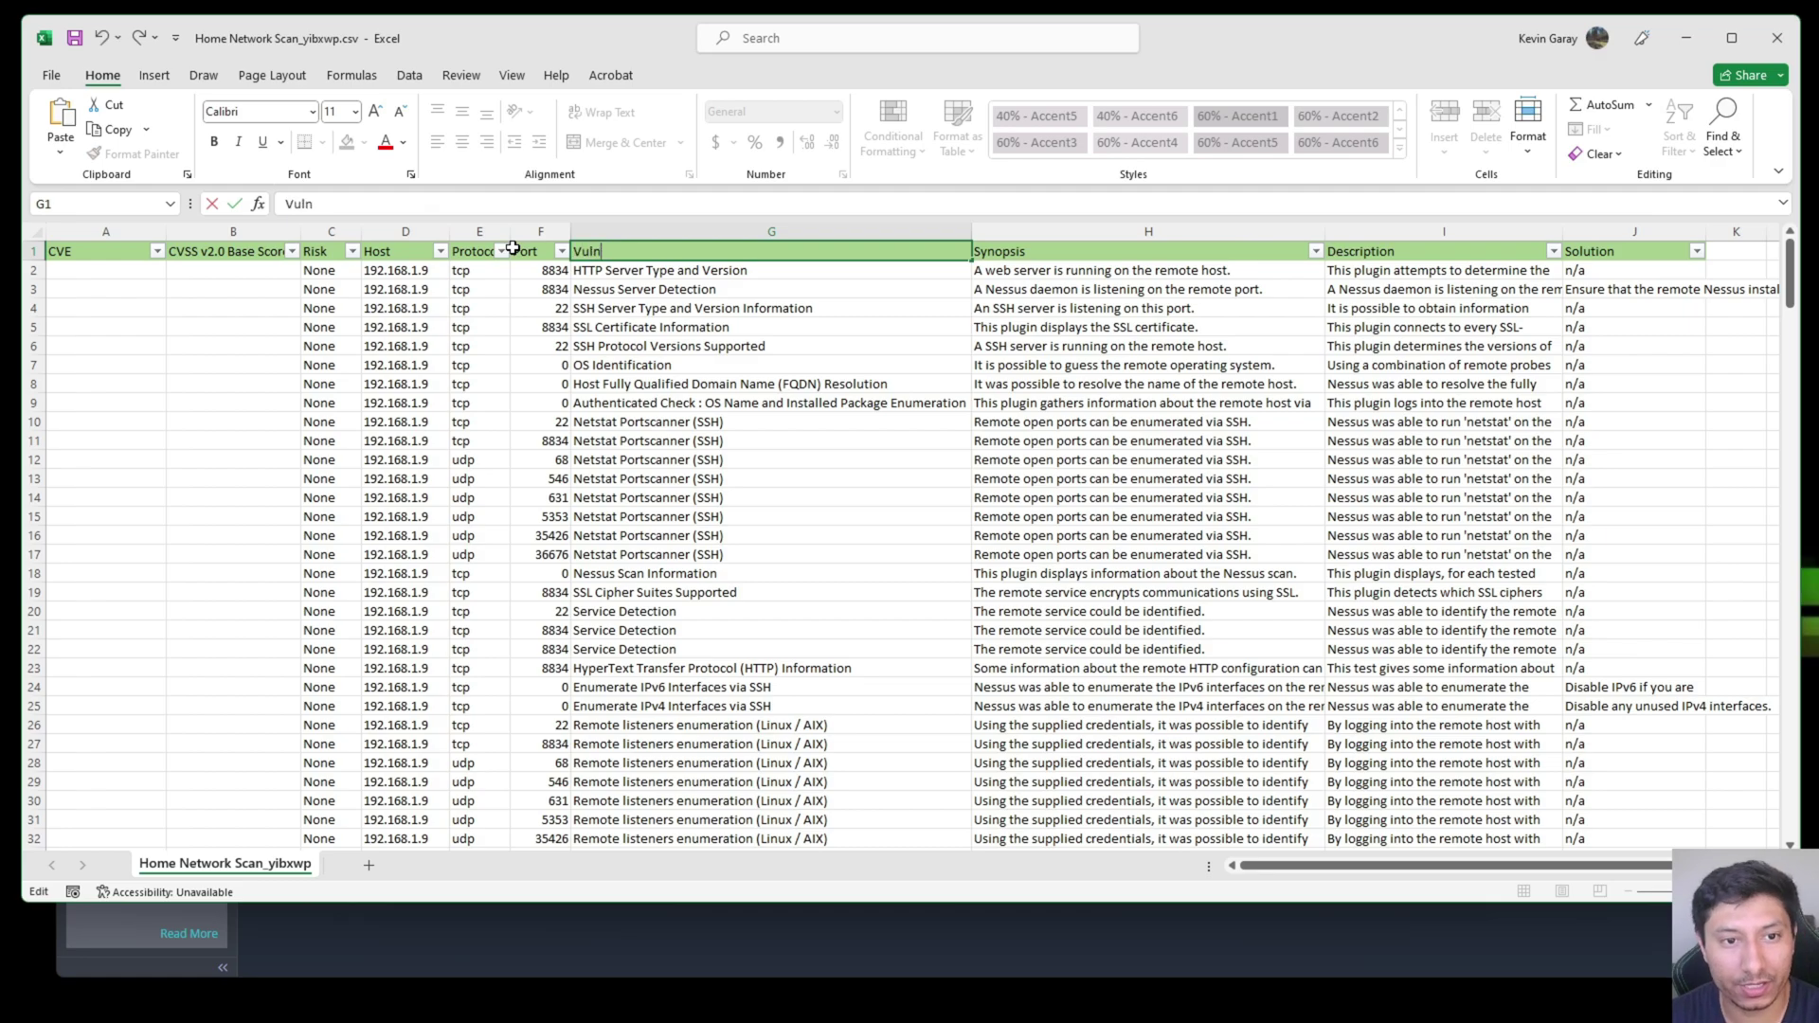
type("erability Title")
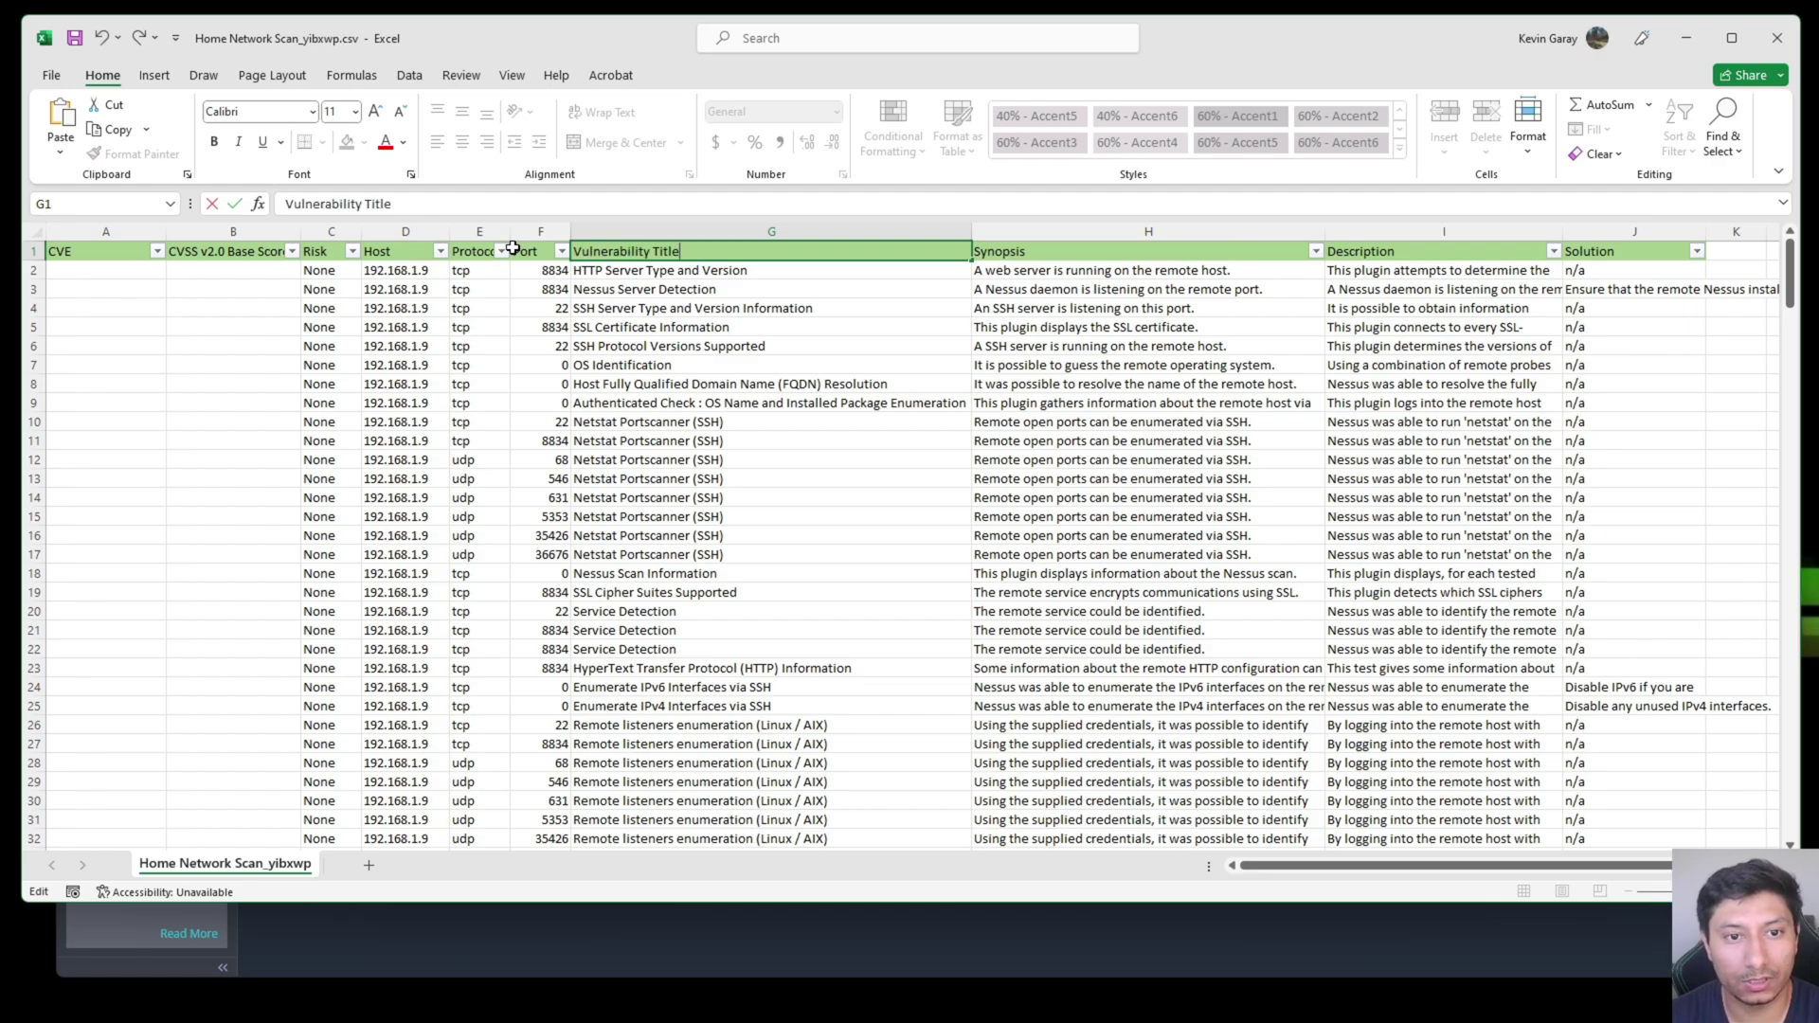
key("Return")
Step: Rename the Description header in I1 to 'Vulnerability Description'
left_click(1426, 254)
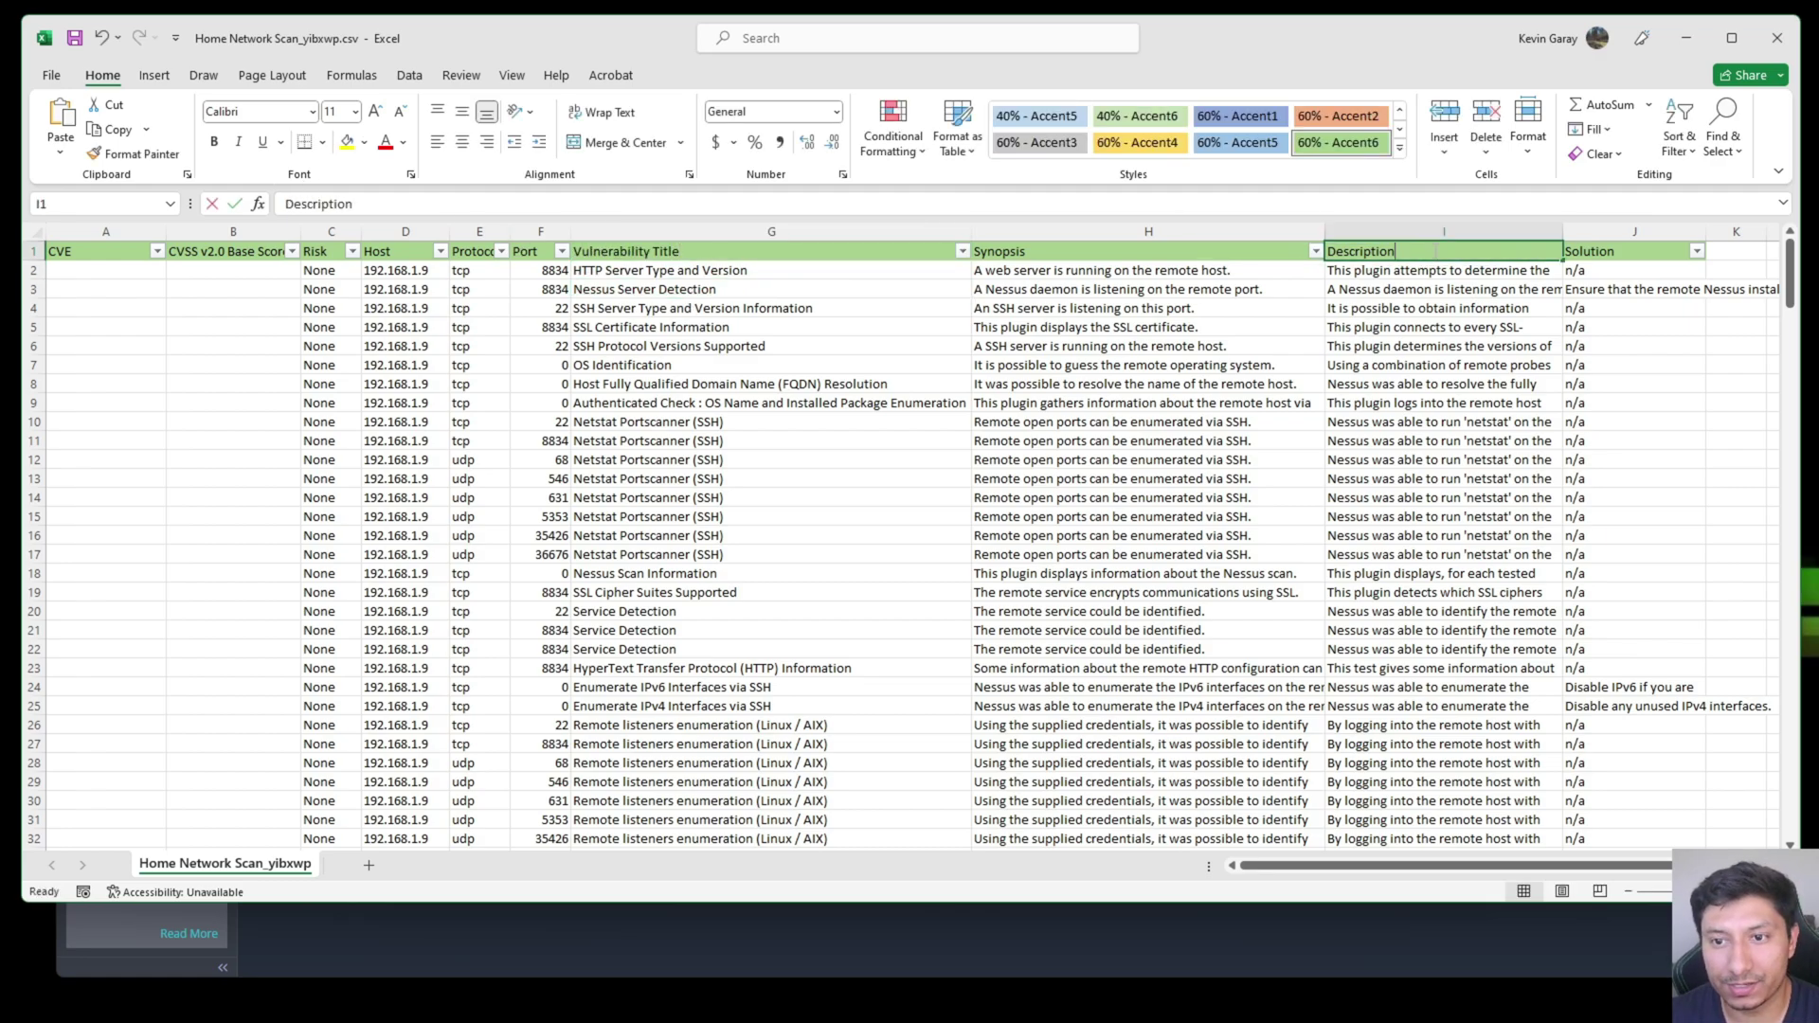
key("F2")
key("BackSpace")
key("BackSpace")
key("BackSpace")
key("BackSpace")
key("BackSpace")
key("BackSpace")
key("BackSpace")
key("BackSpace")
key("BackSpace")
key("BackSpace")
key("BackSpace")
type("Vulnera")
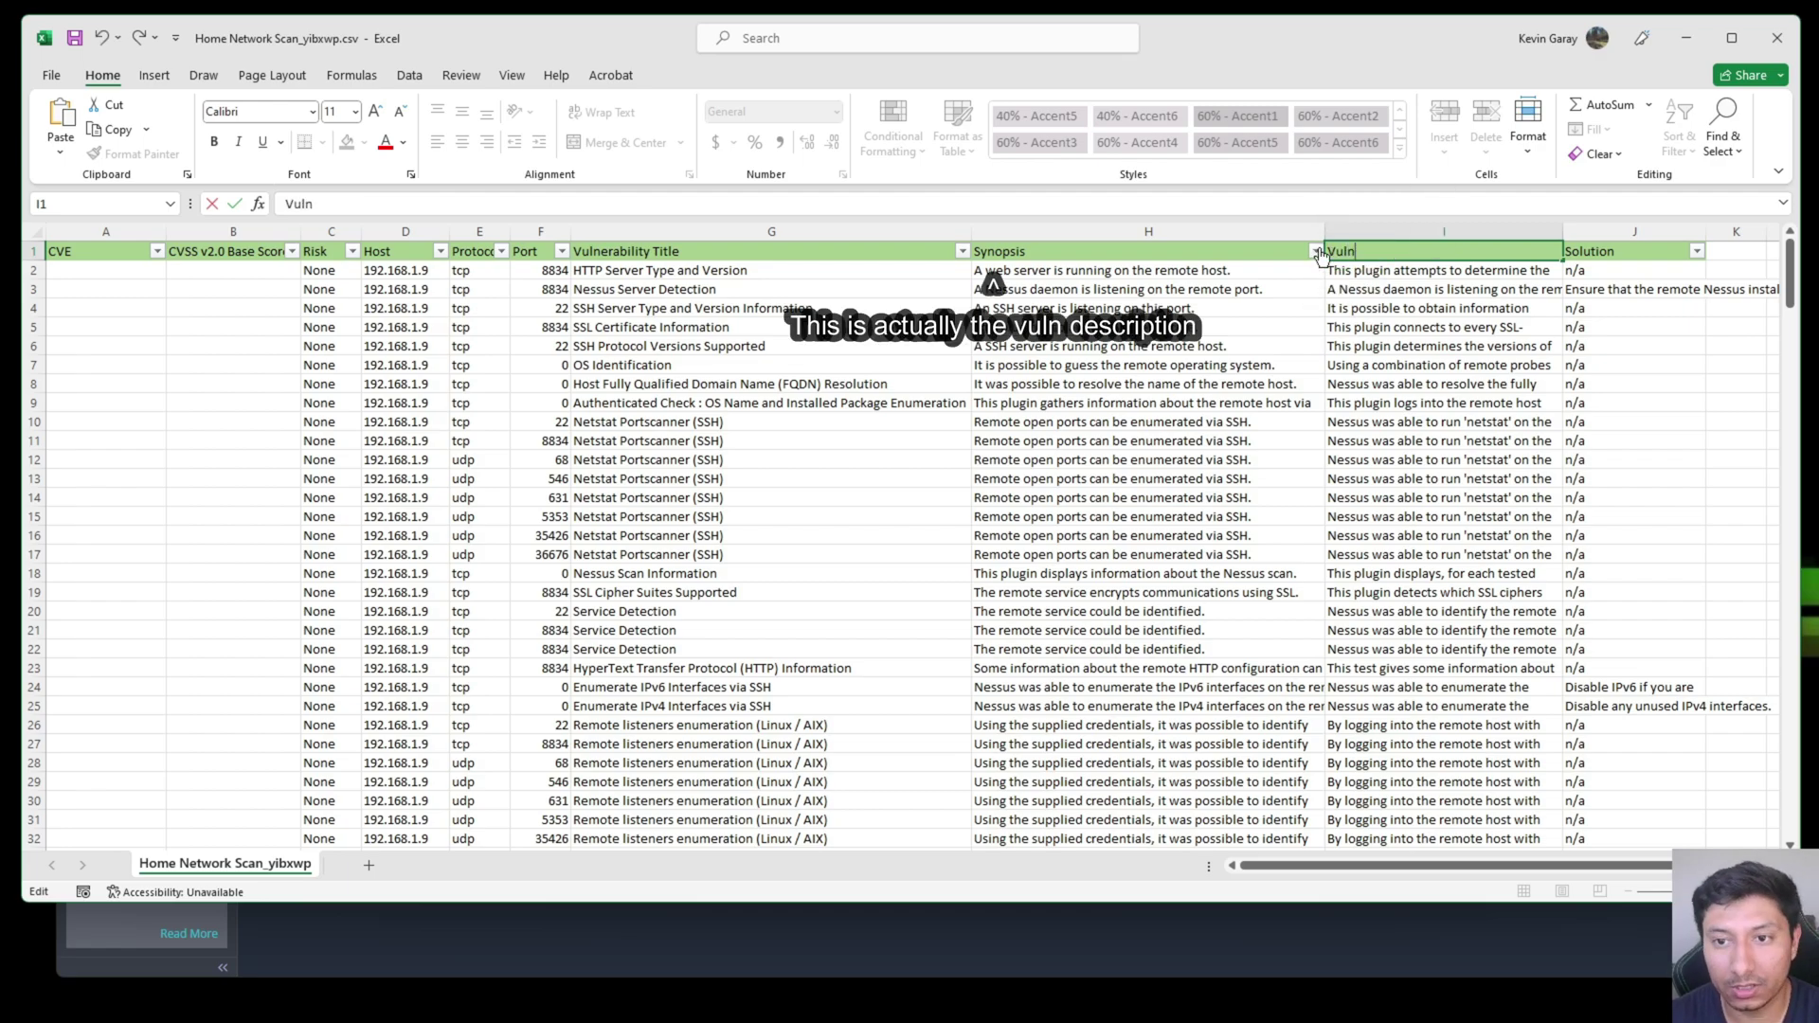
key("BackSpace")
key("BackSpace")
type("rability Description")
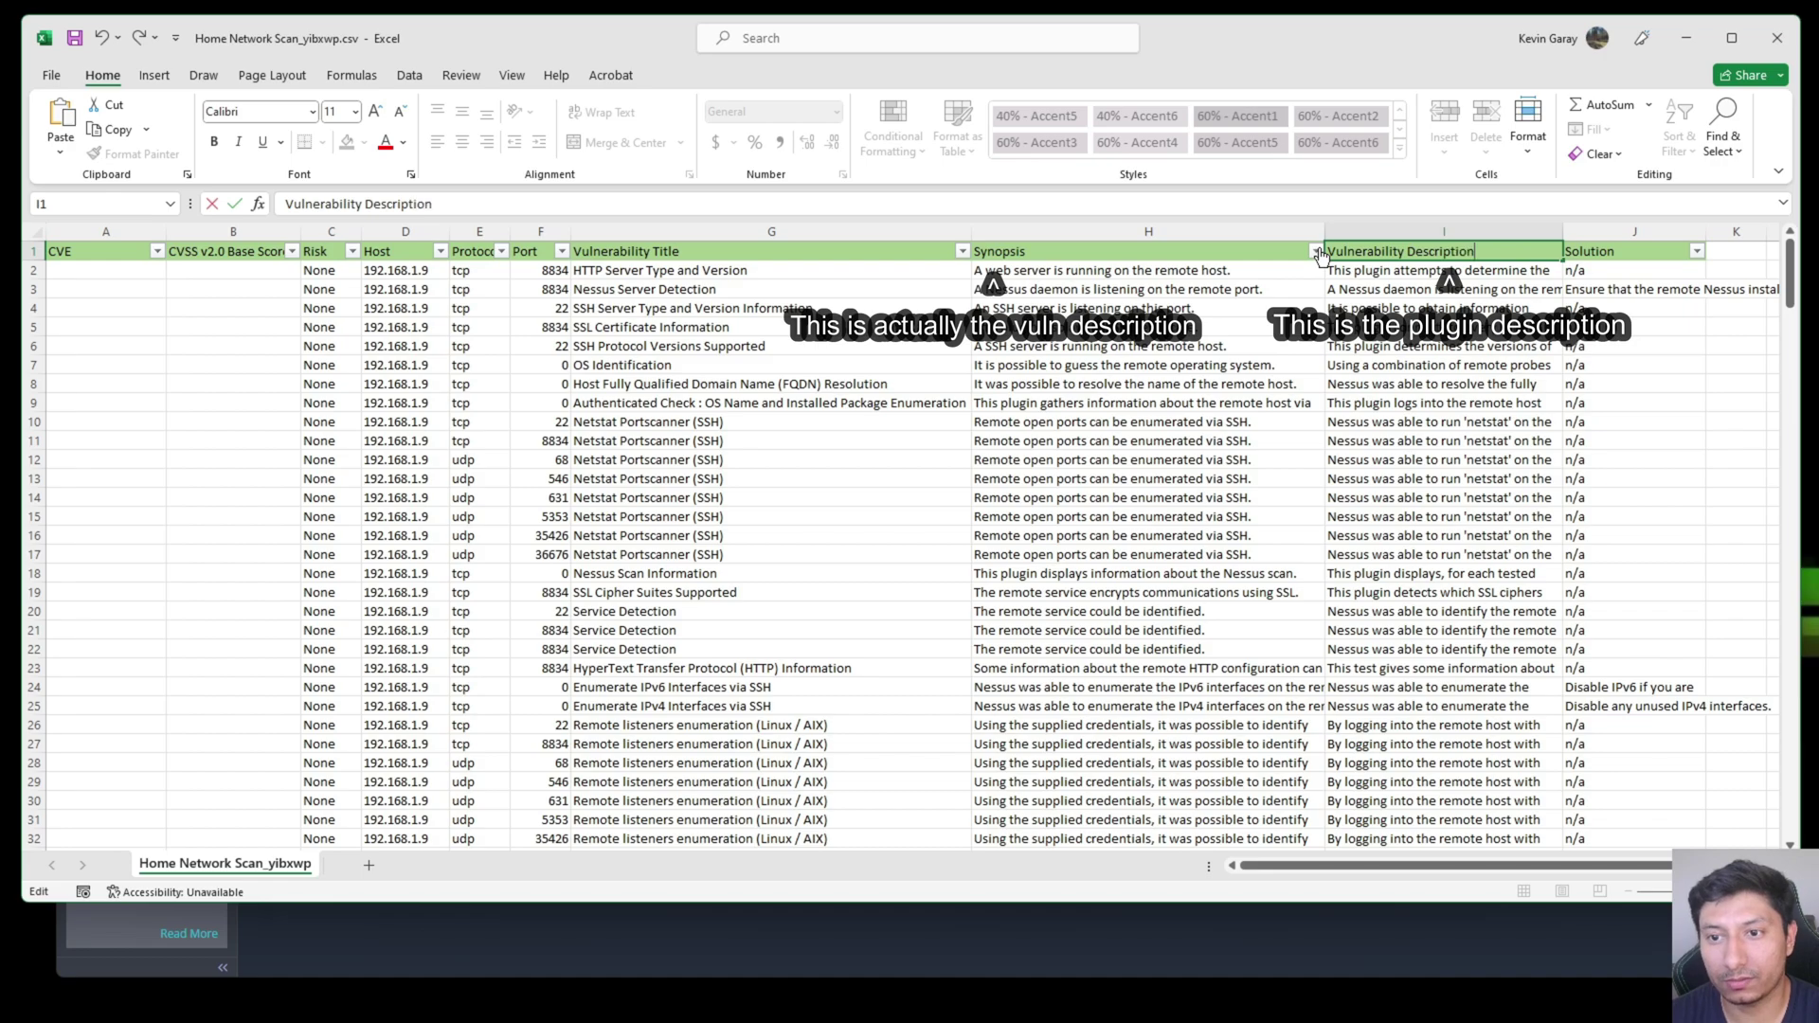
left_click(1596, 257)
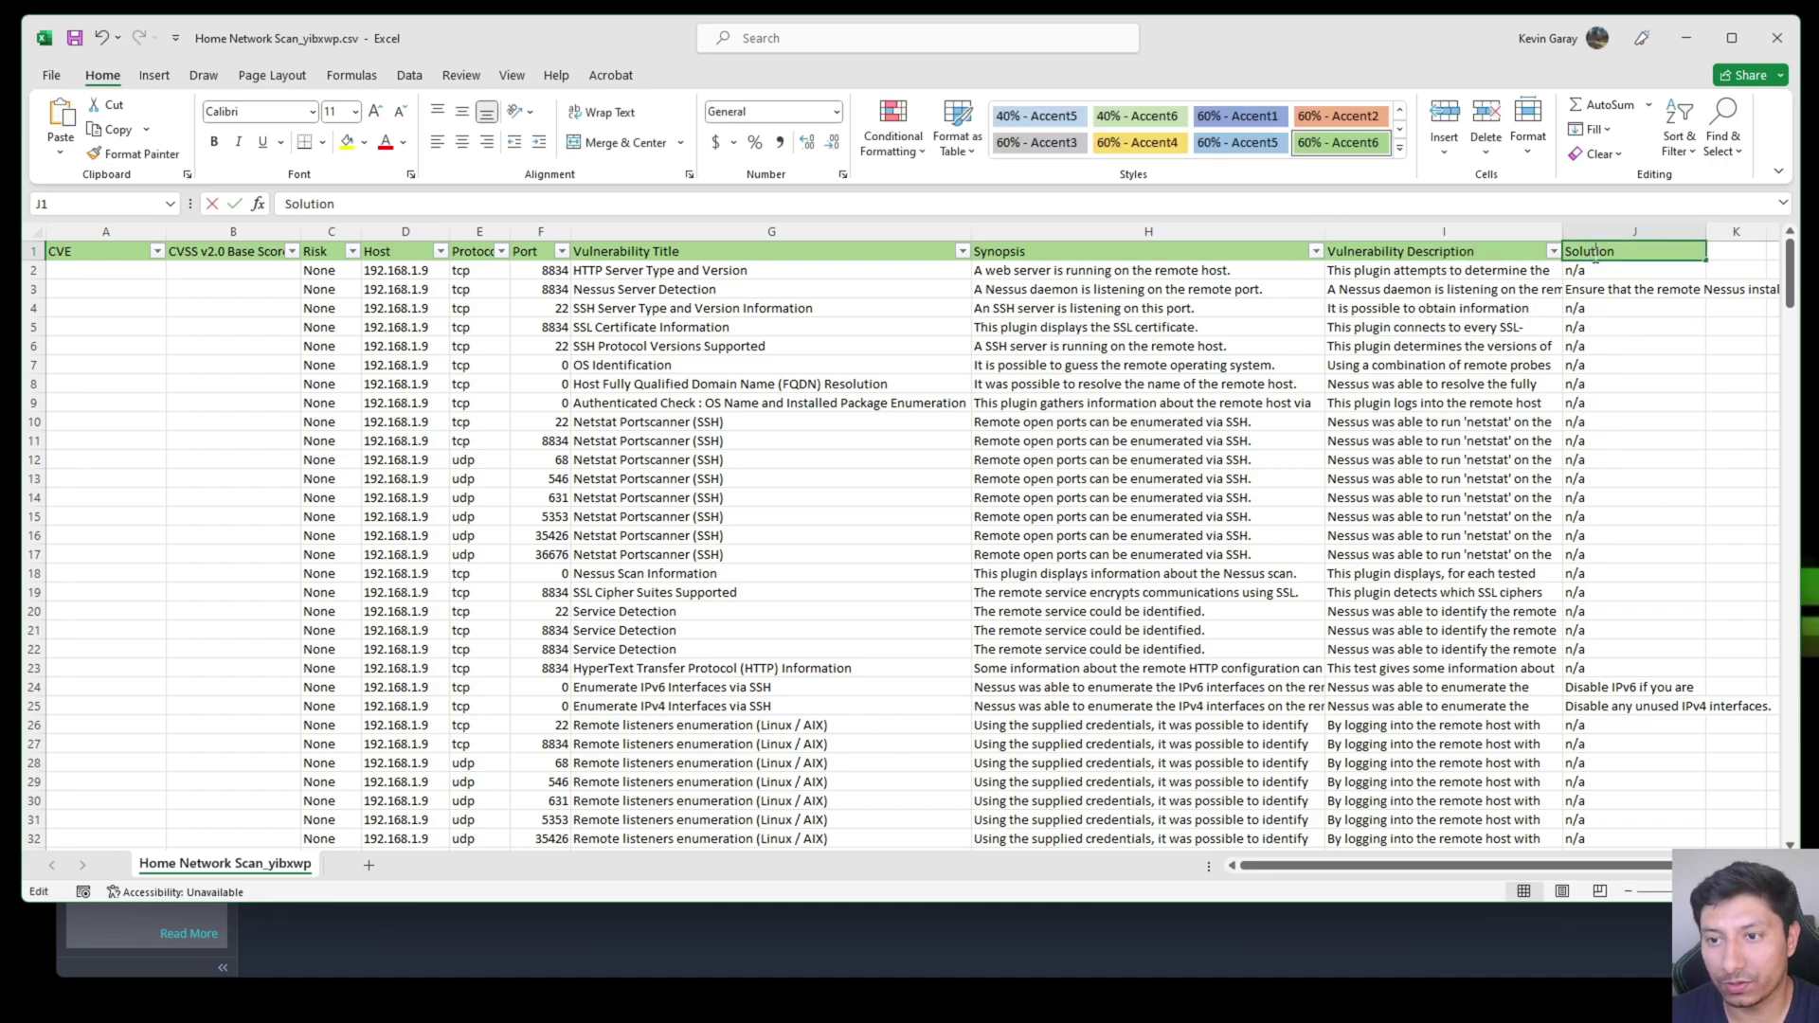
Step: Rename the Solution header in J1 to 'Vulnerability Solution'
double_click(1600, 253)
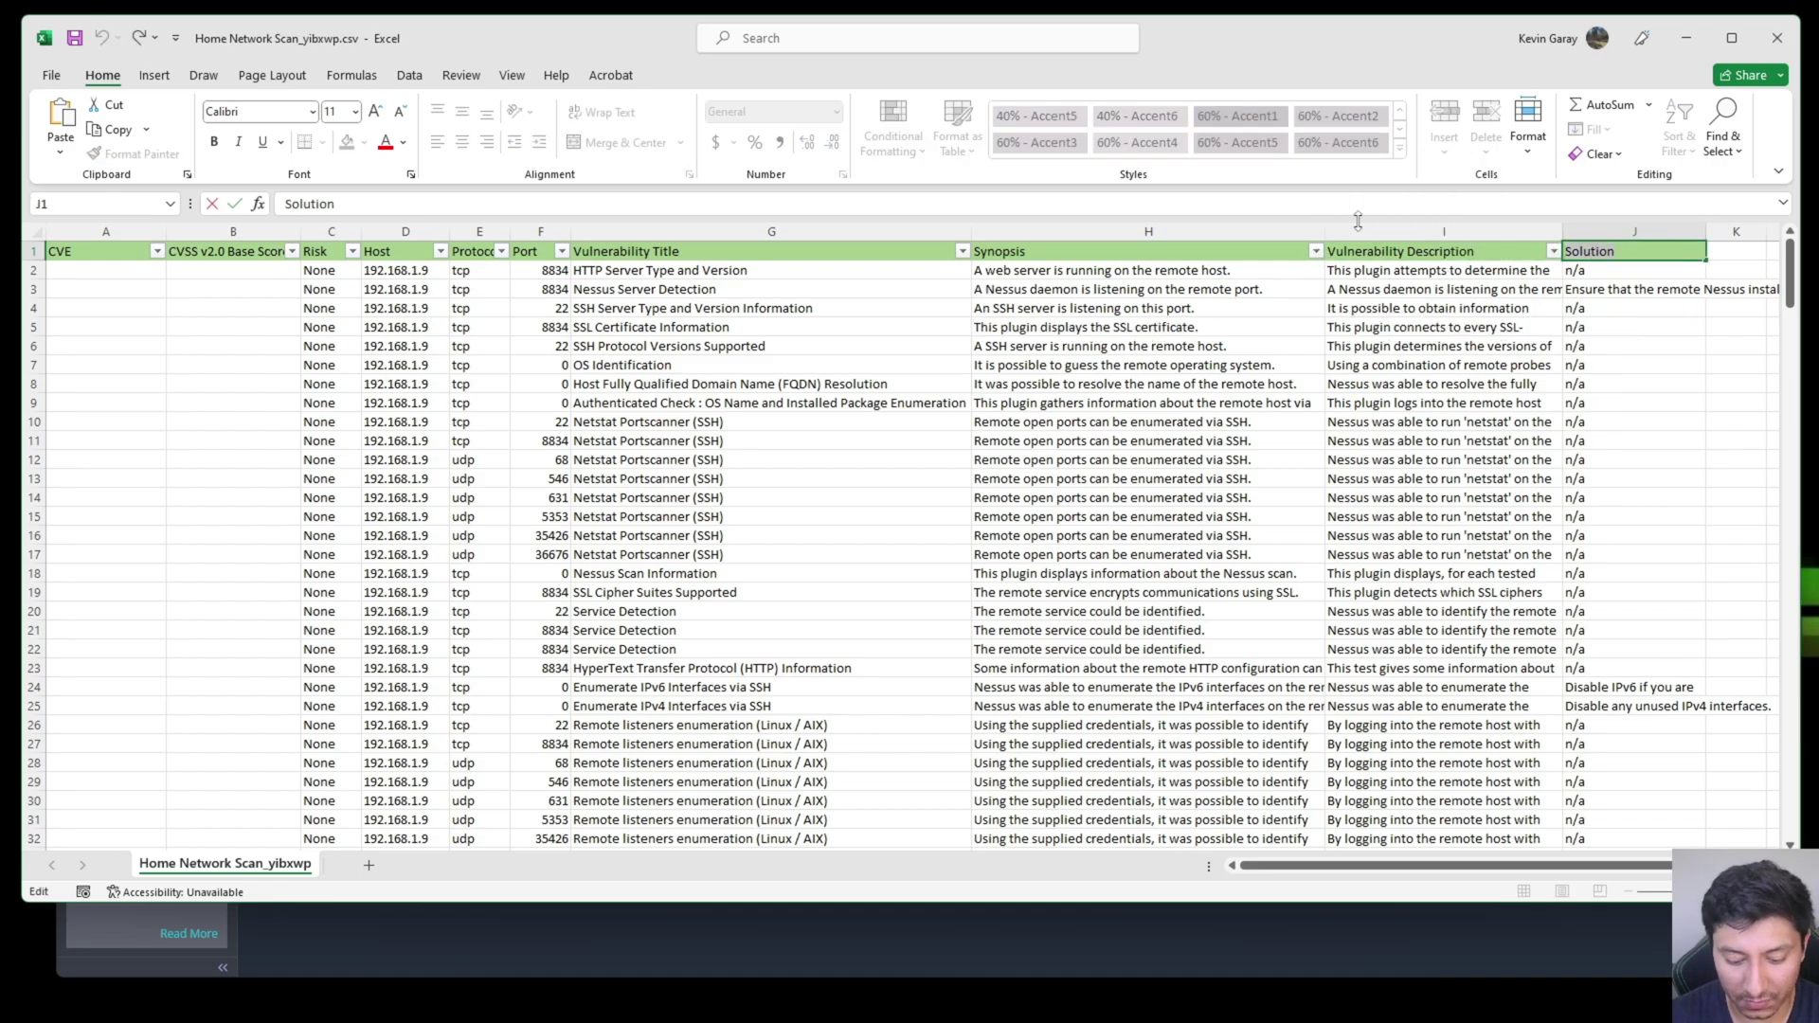
type("Vulner")
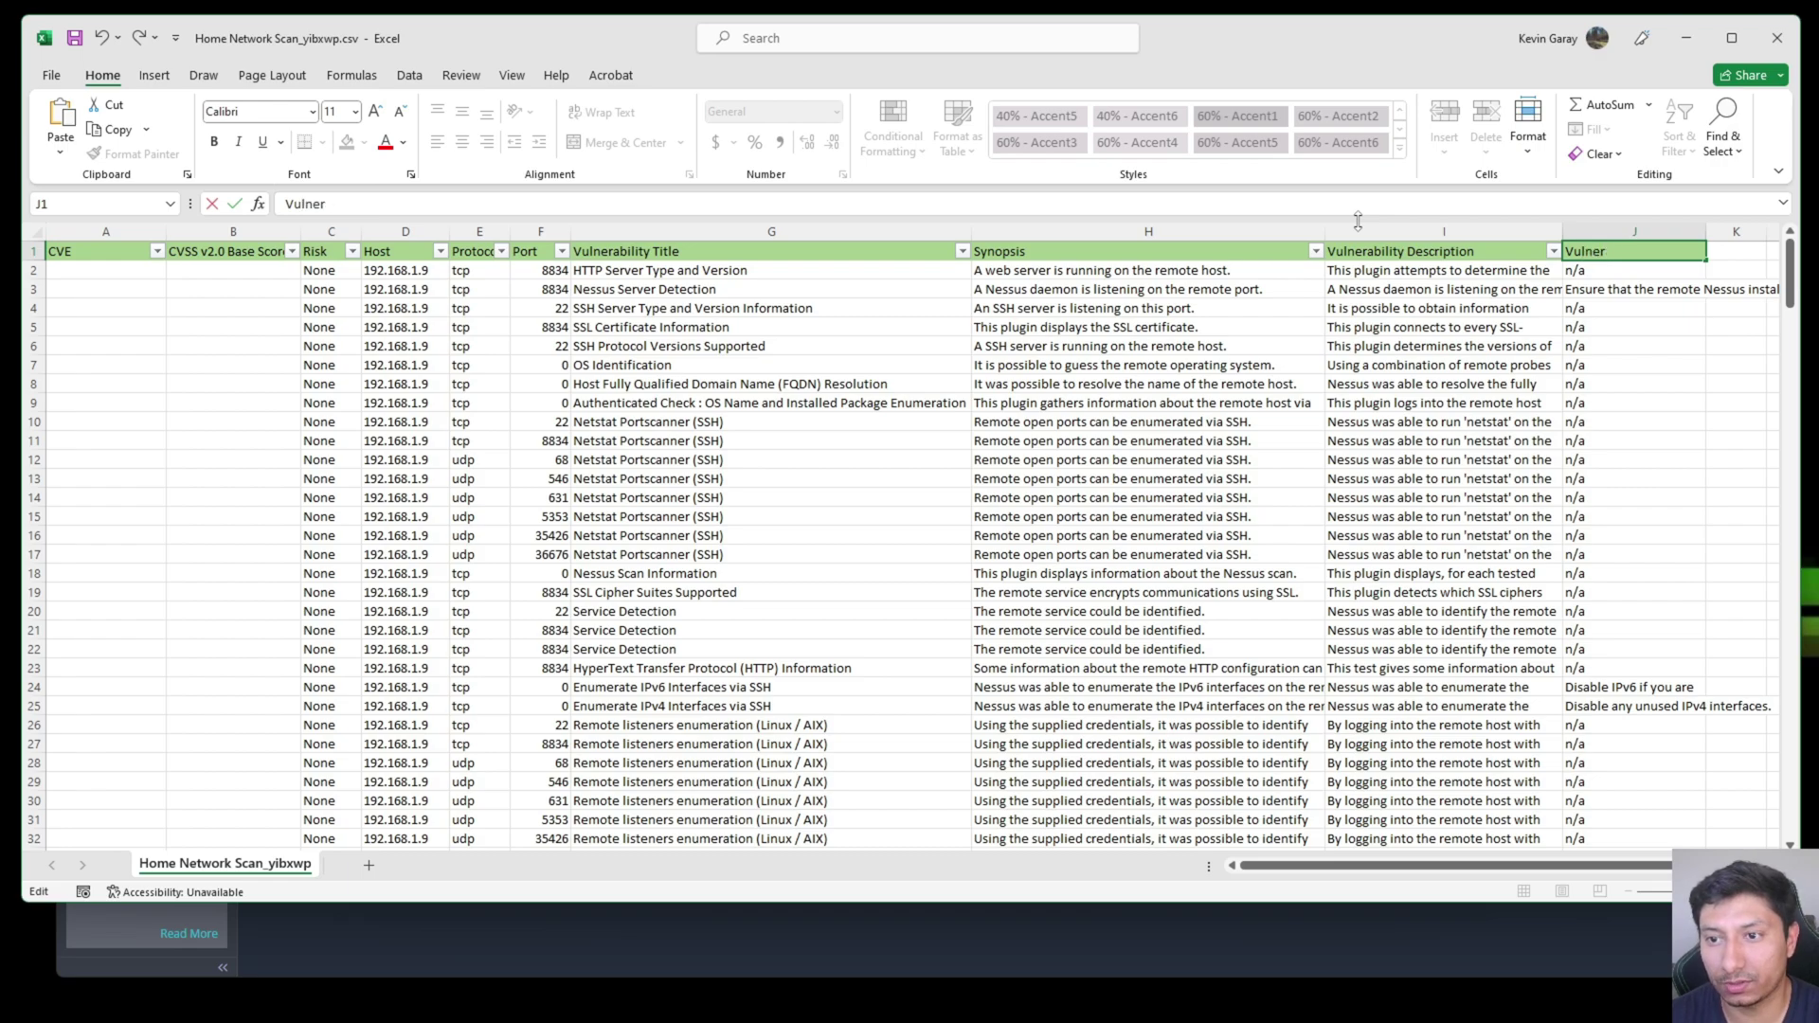
type("ability Solution")
left_click(758, 431)
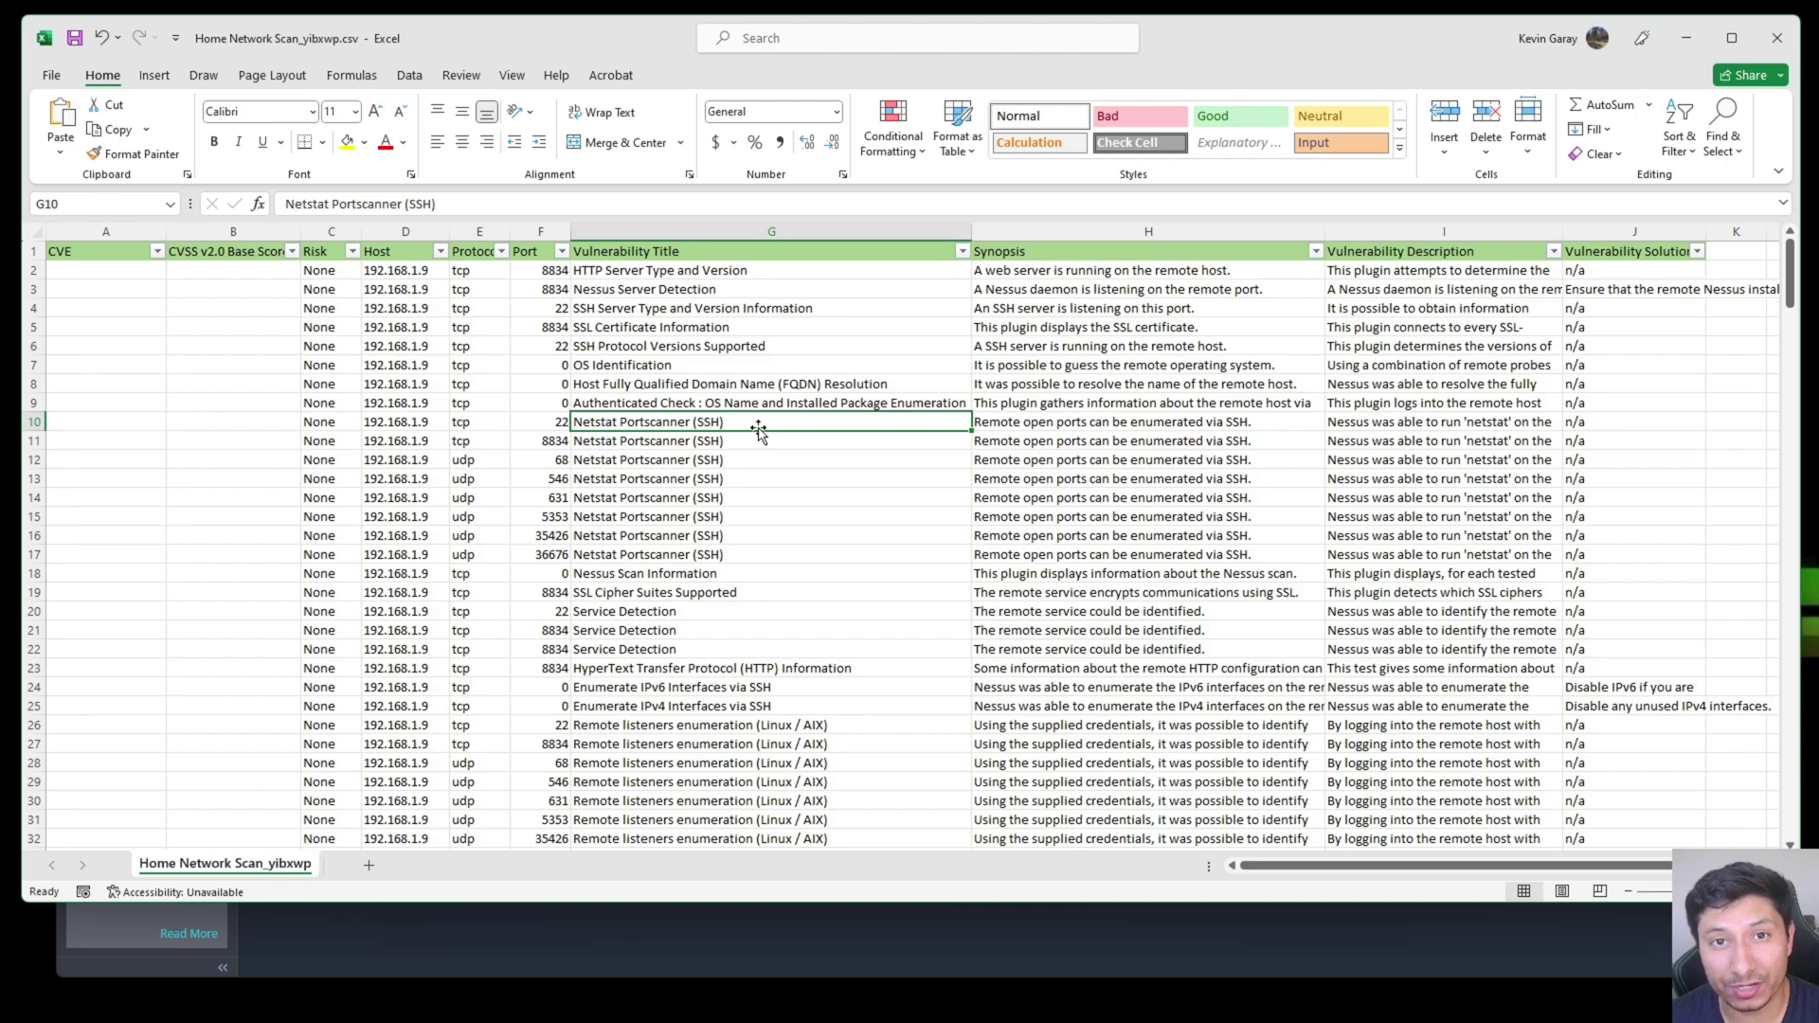
Step: Select all the scan data with Ctrl+A and insert a PivotTable from it on a new worksheet
left_click(1118, 422)
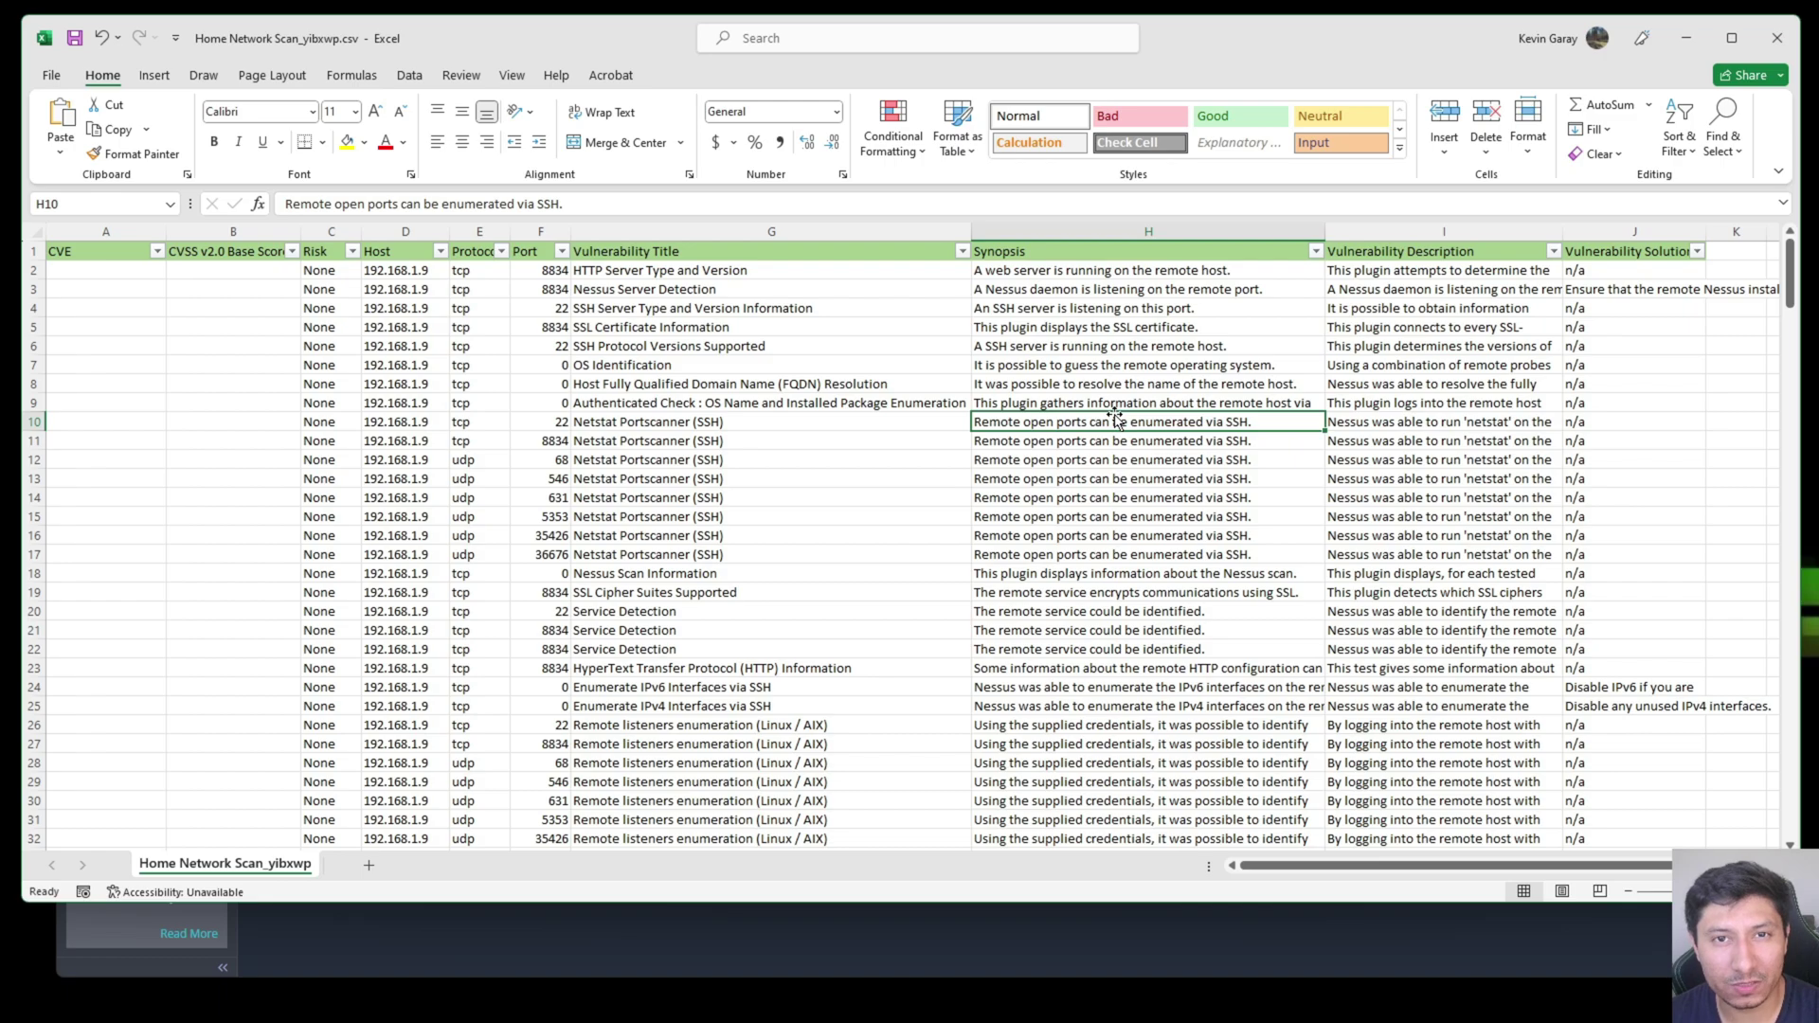
left_click(1004, 444)
key("ctrl+a")
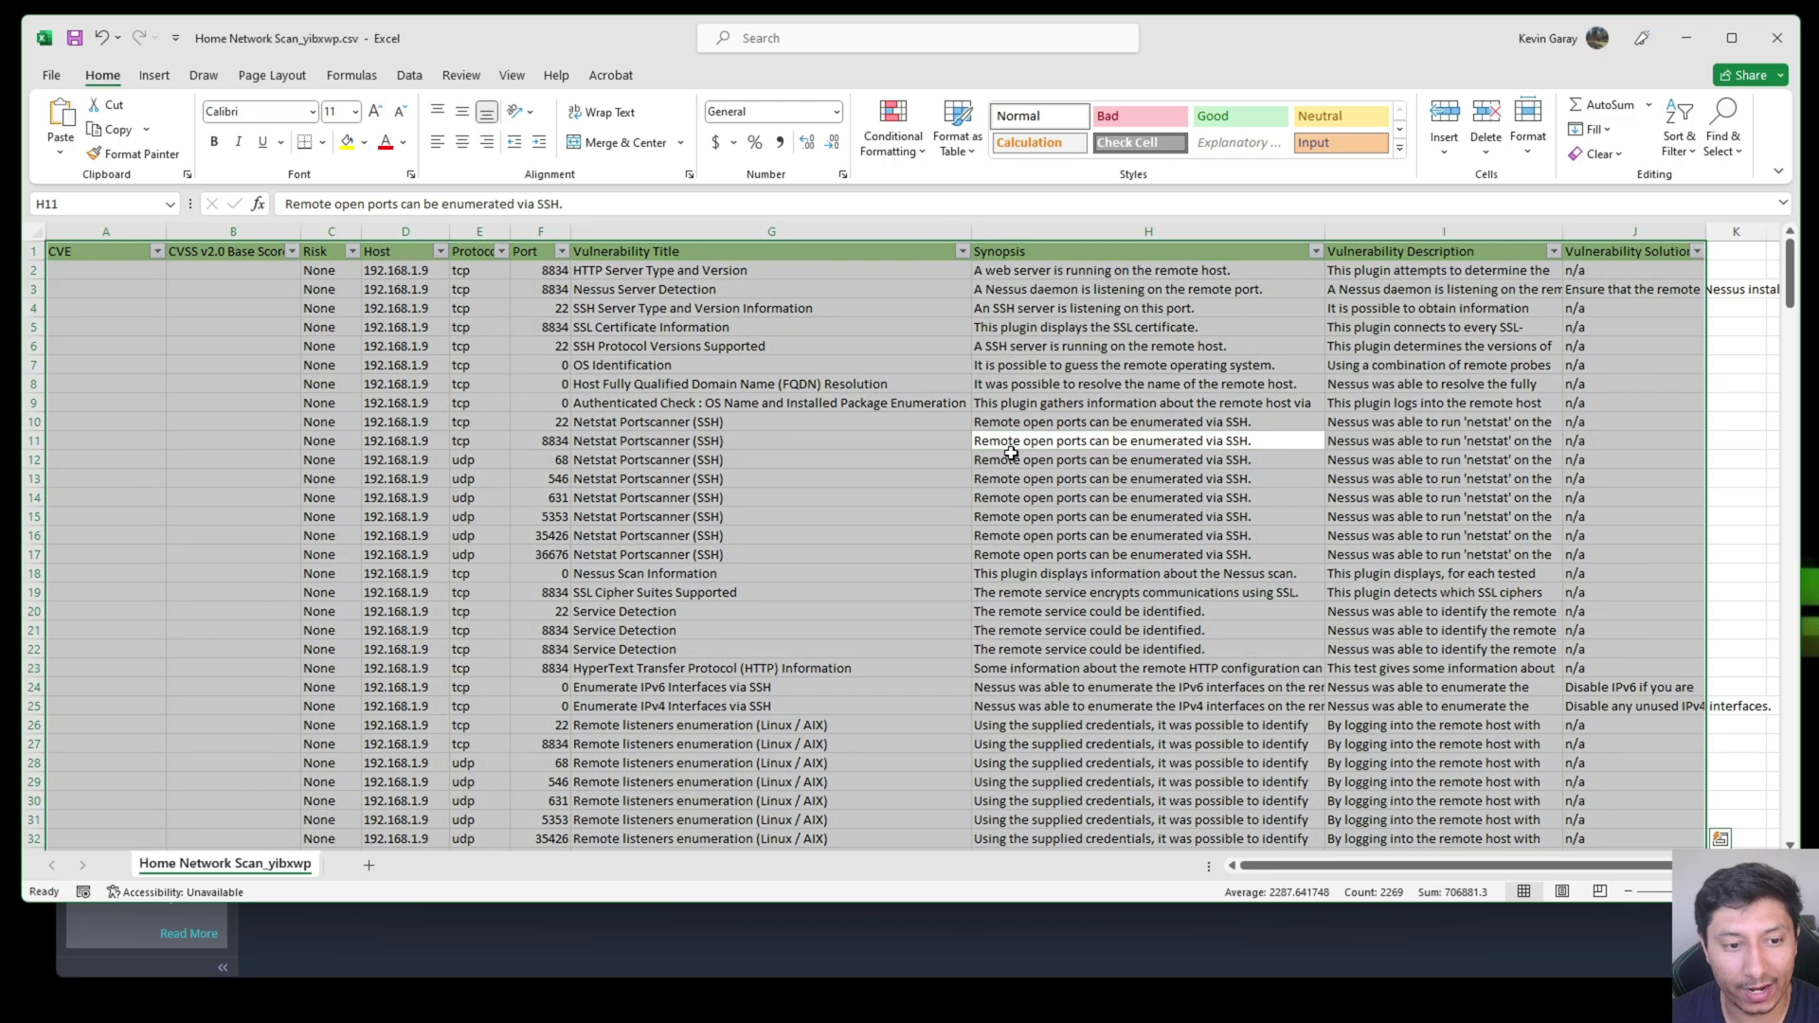
left_click(158, 80)
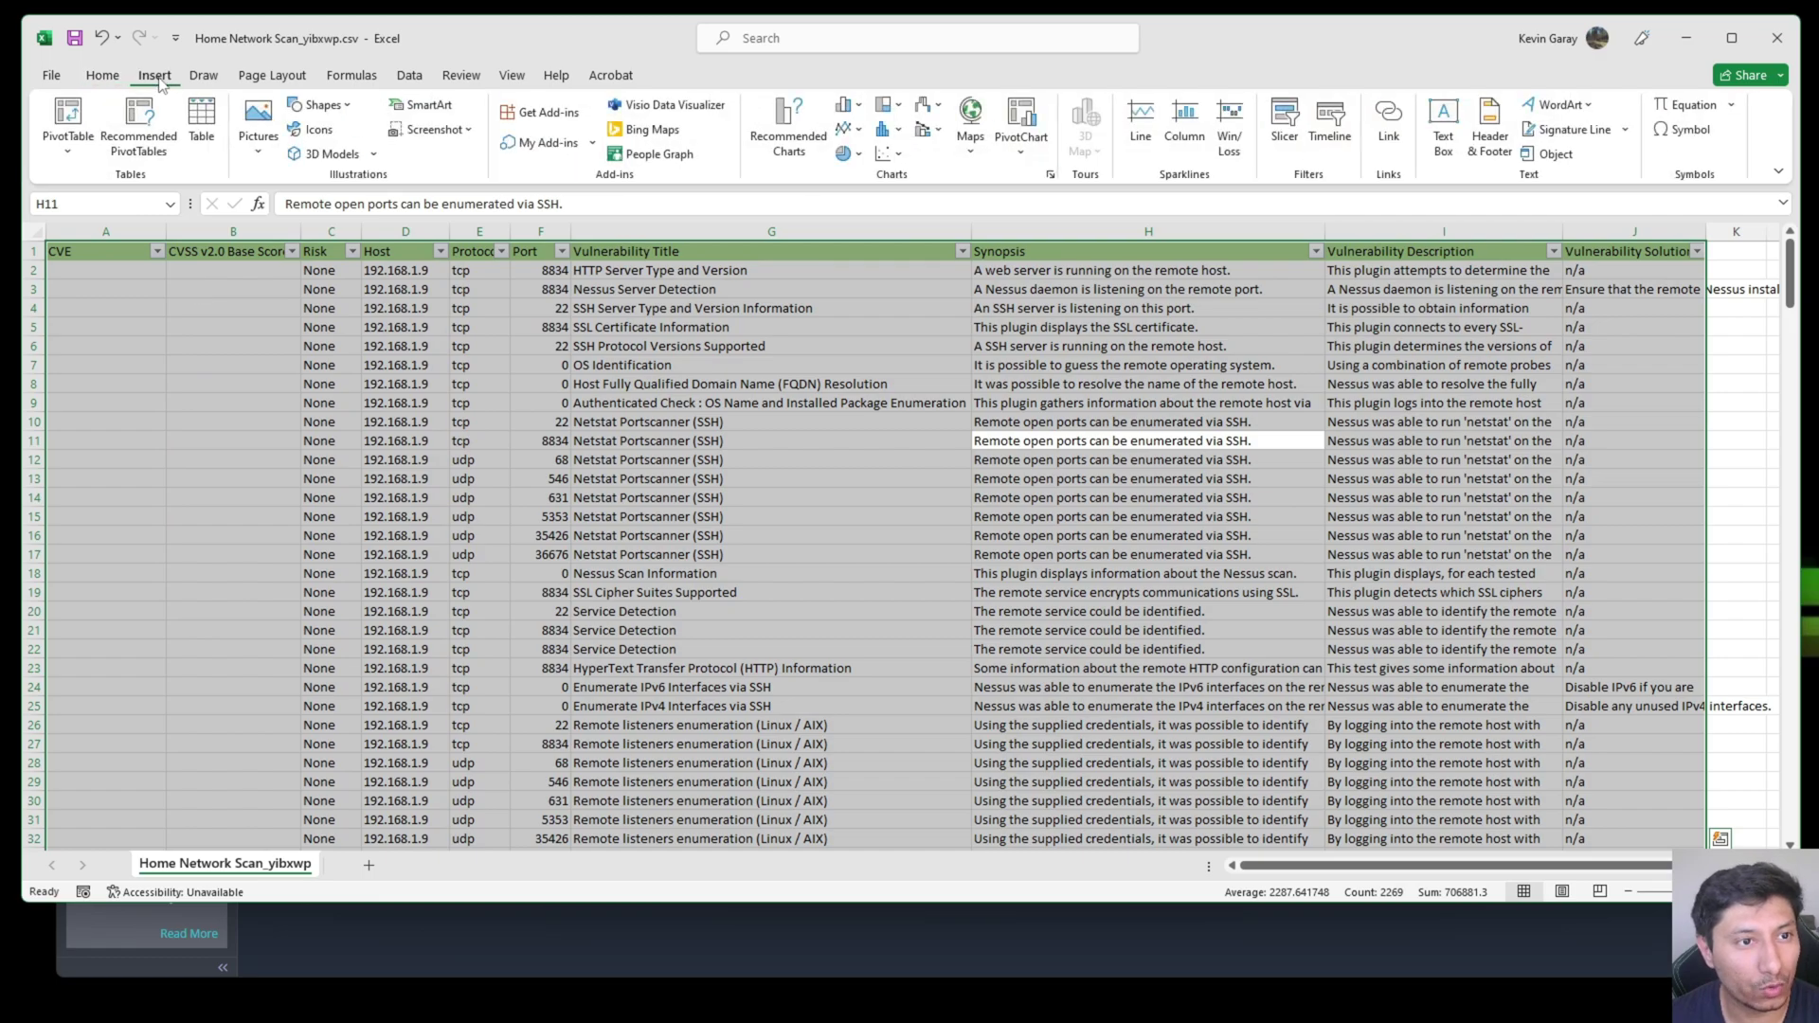
left_click(67, 132)
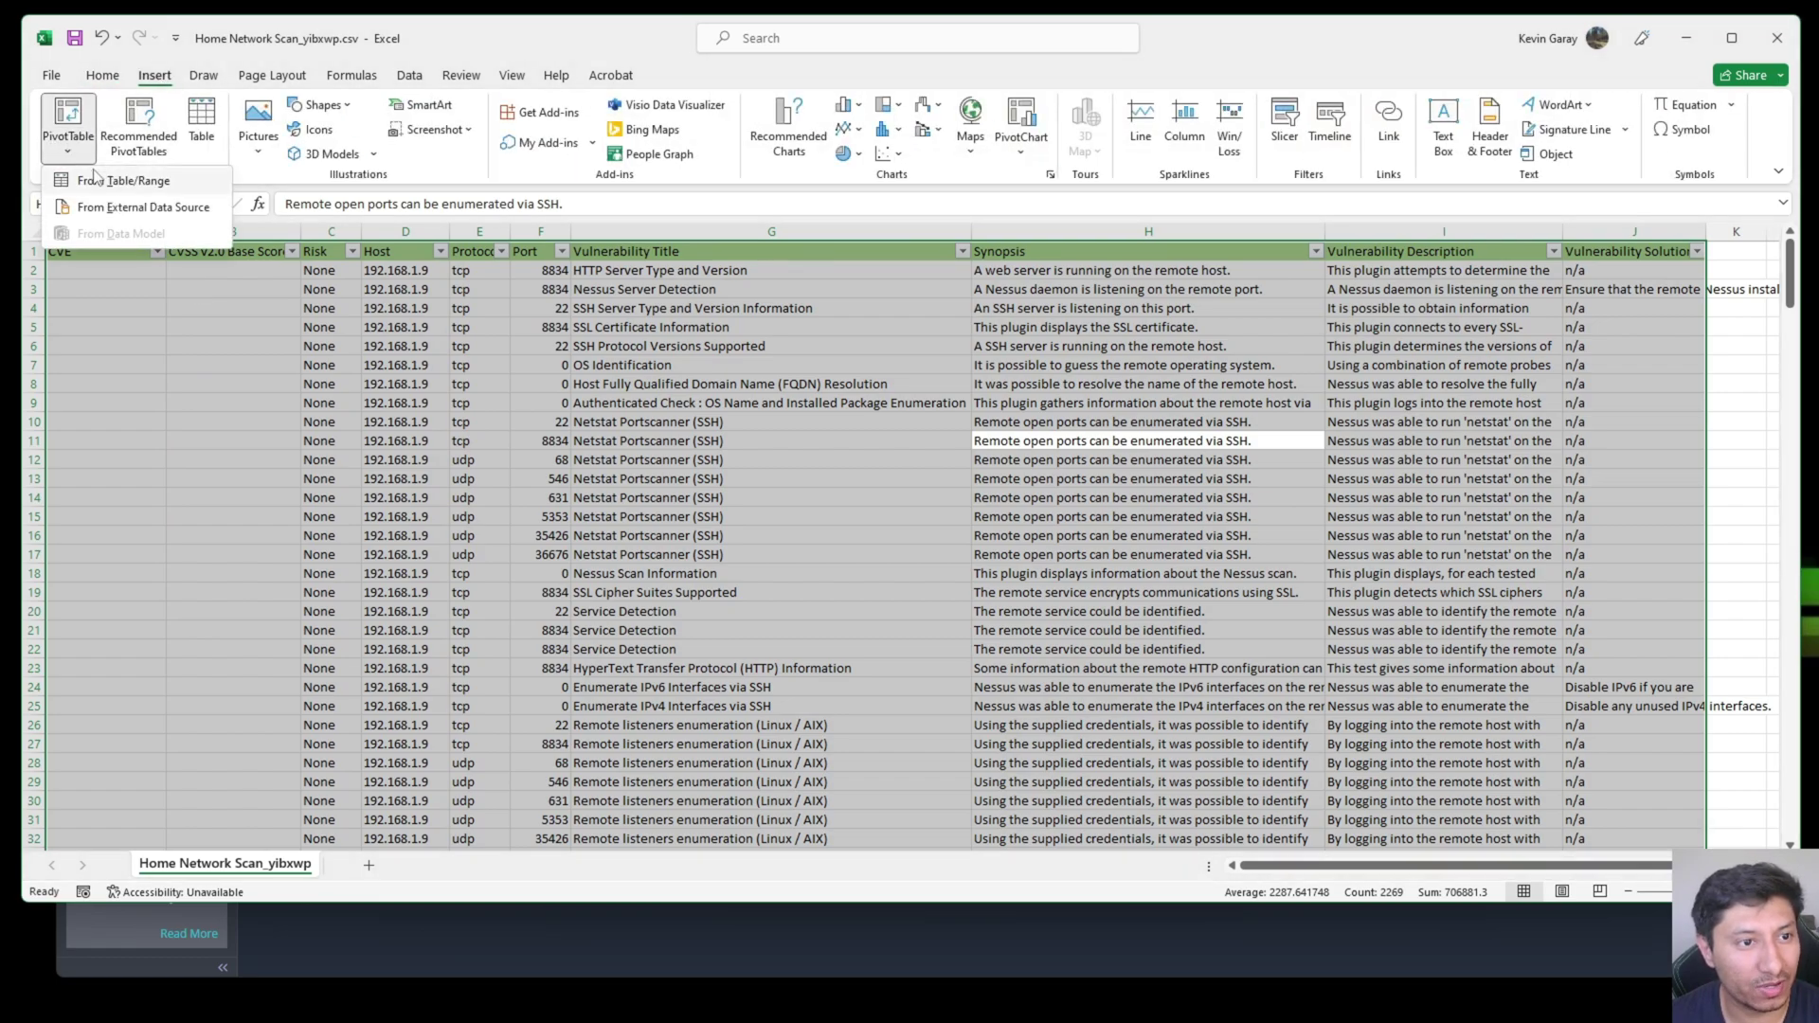
left_click(130, 181)
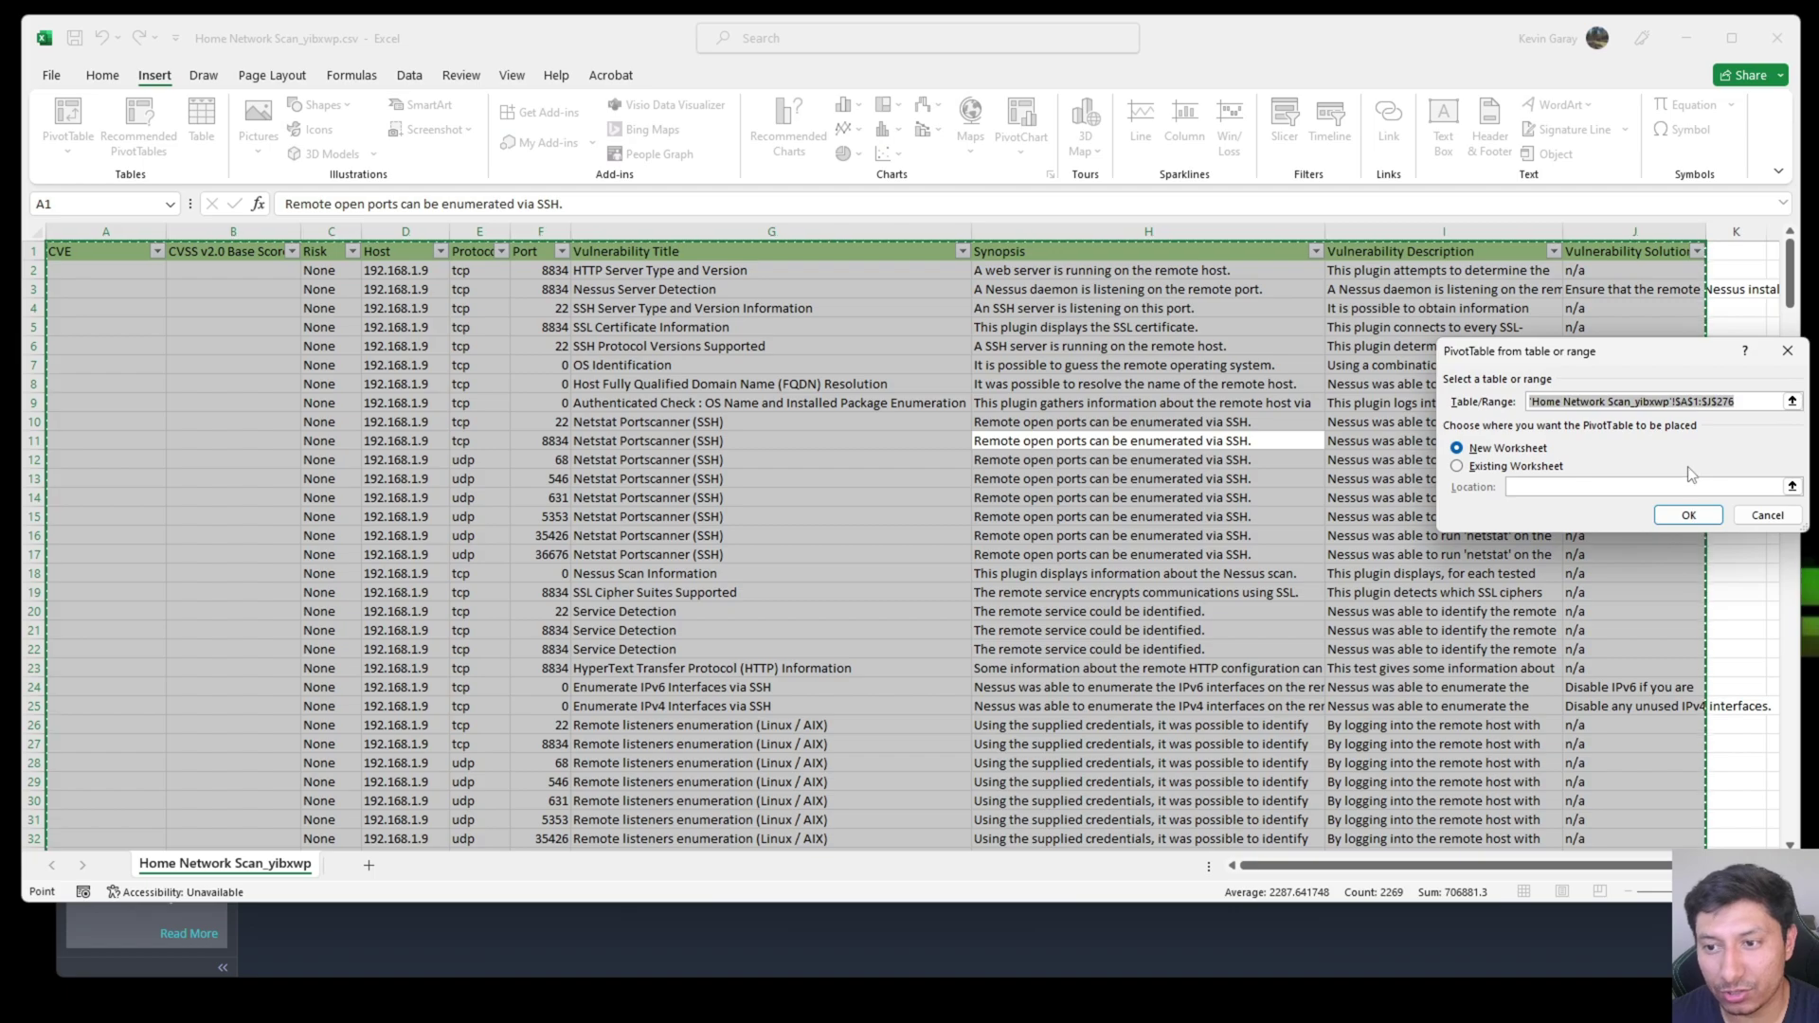
left_click(1688, 515)
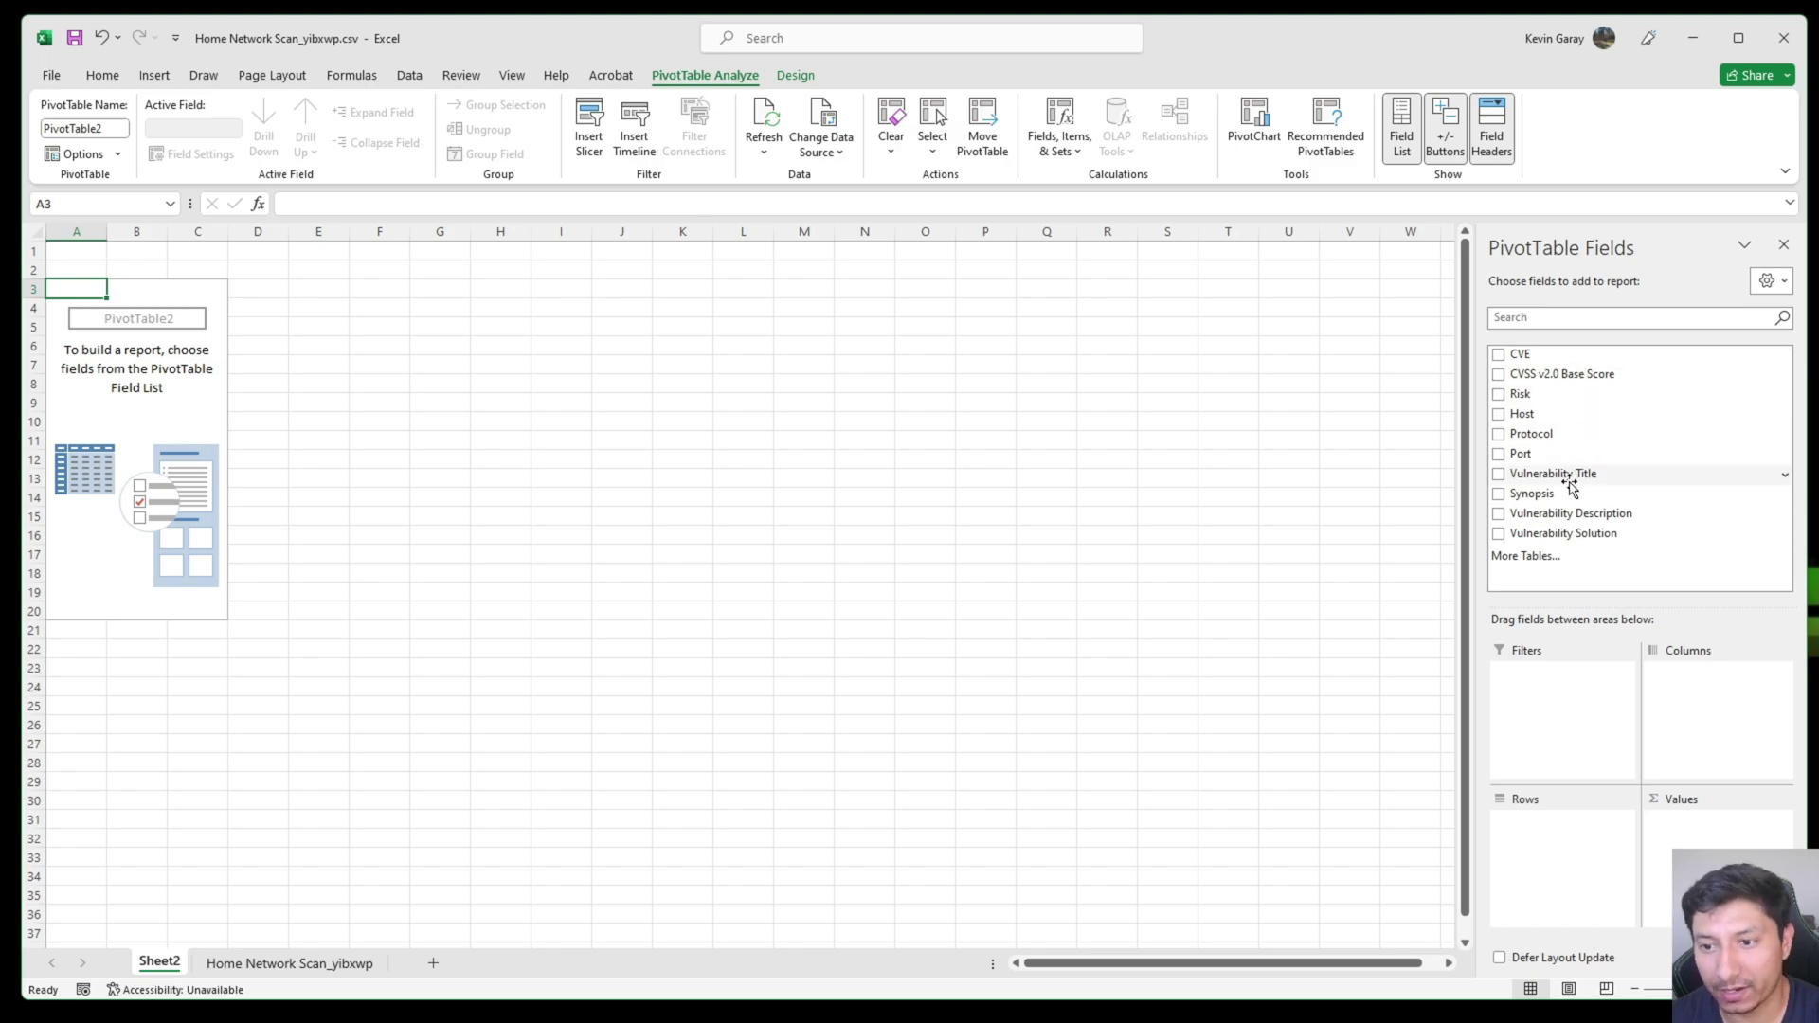
Step: Put the Vulnerability Title field in the pivot Rows
left_click_drag(1610, 473, 1559, 857)
left_click(502, 447)
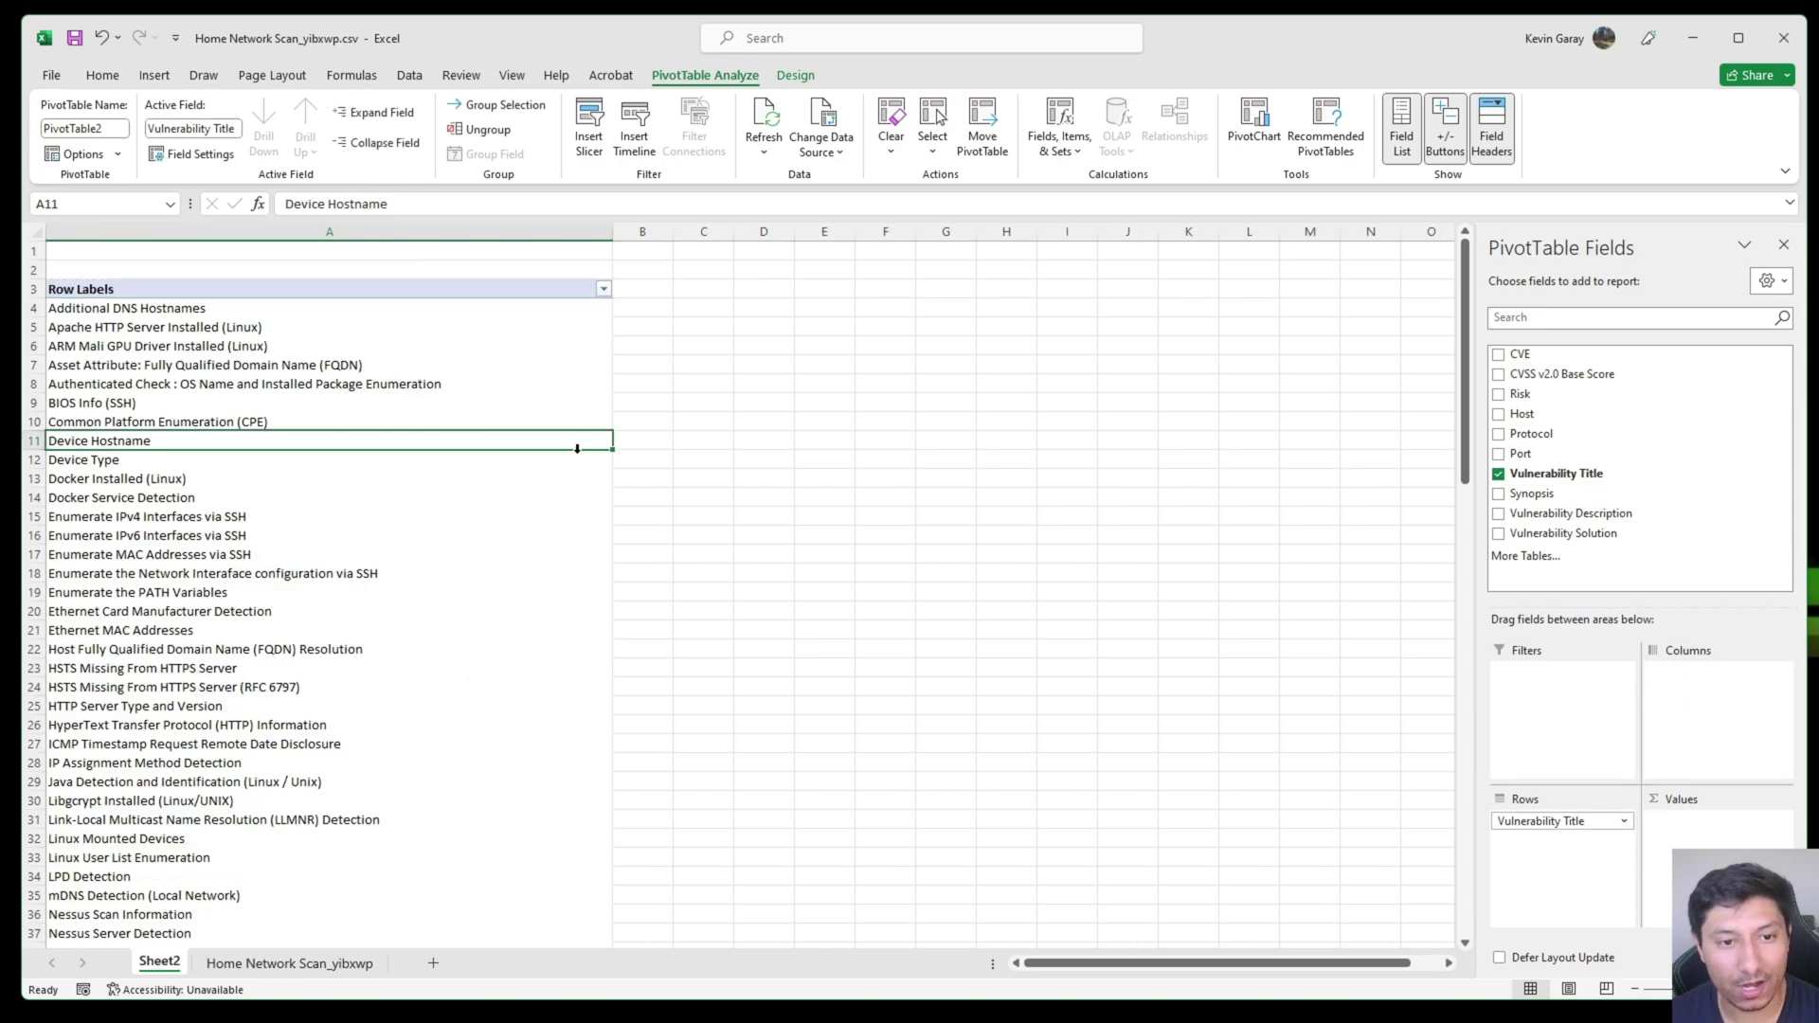
scroll(516, 444, "down", 12)
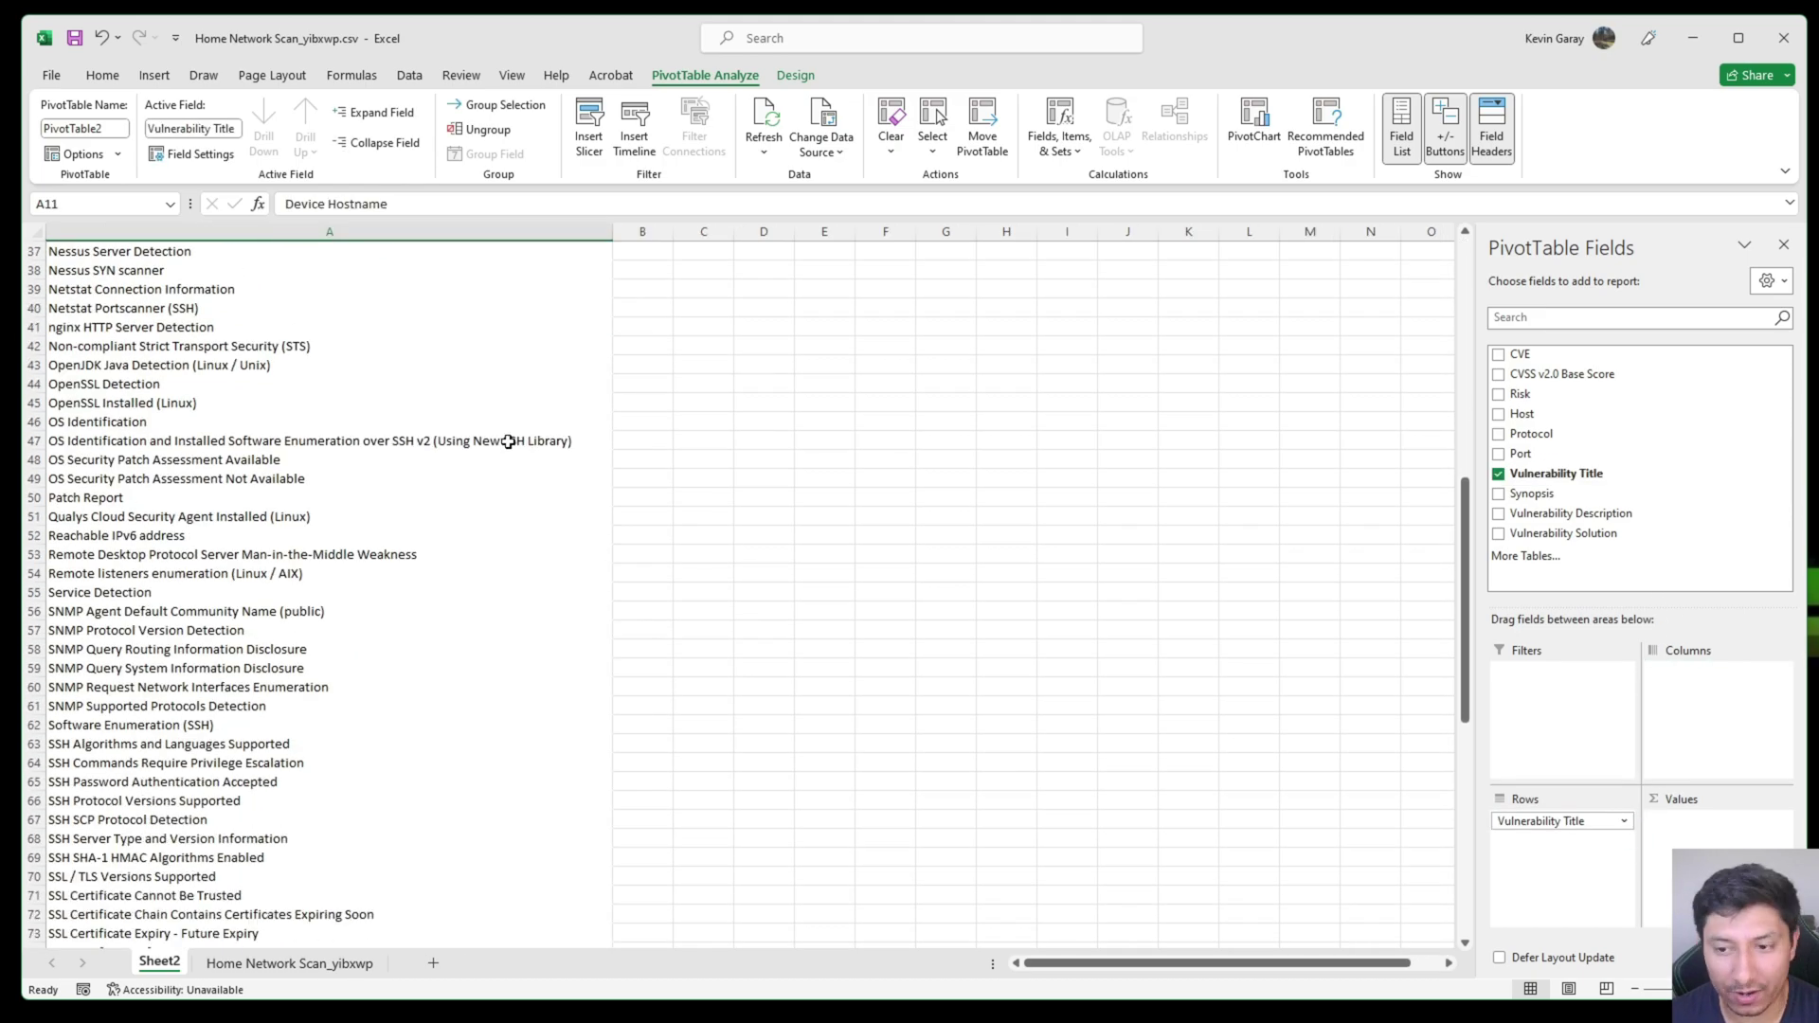
scroll(506, 441, "up", 9)
scroll(507, 442, "up", 3)
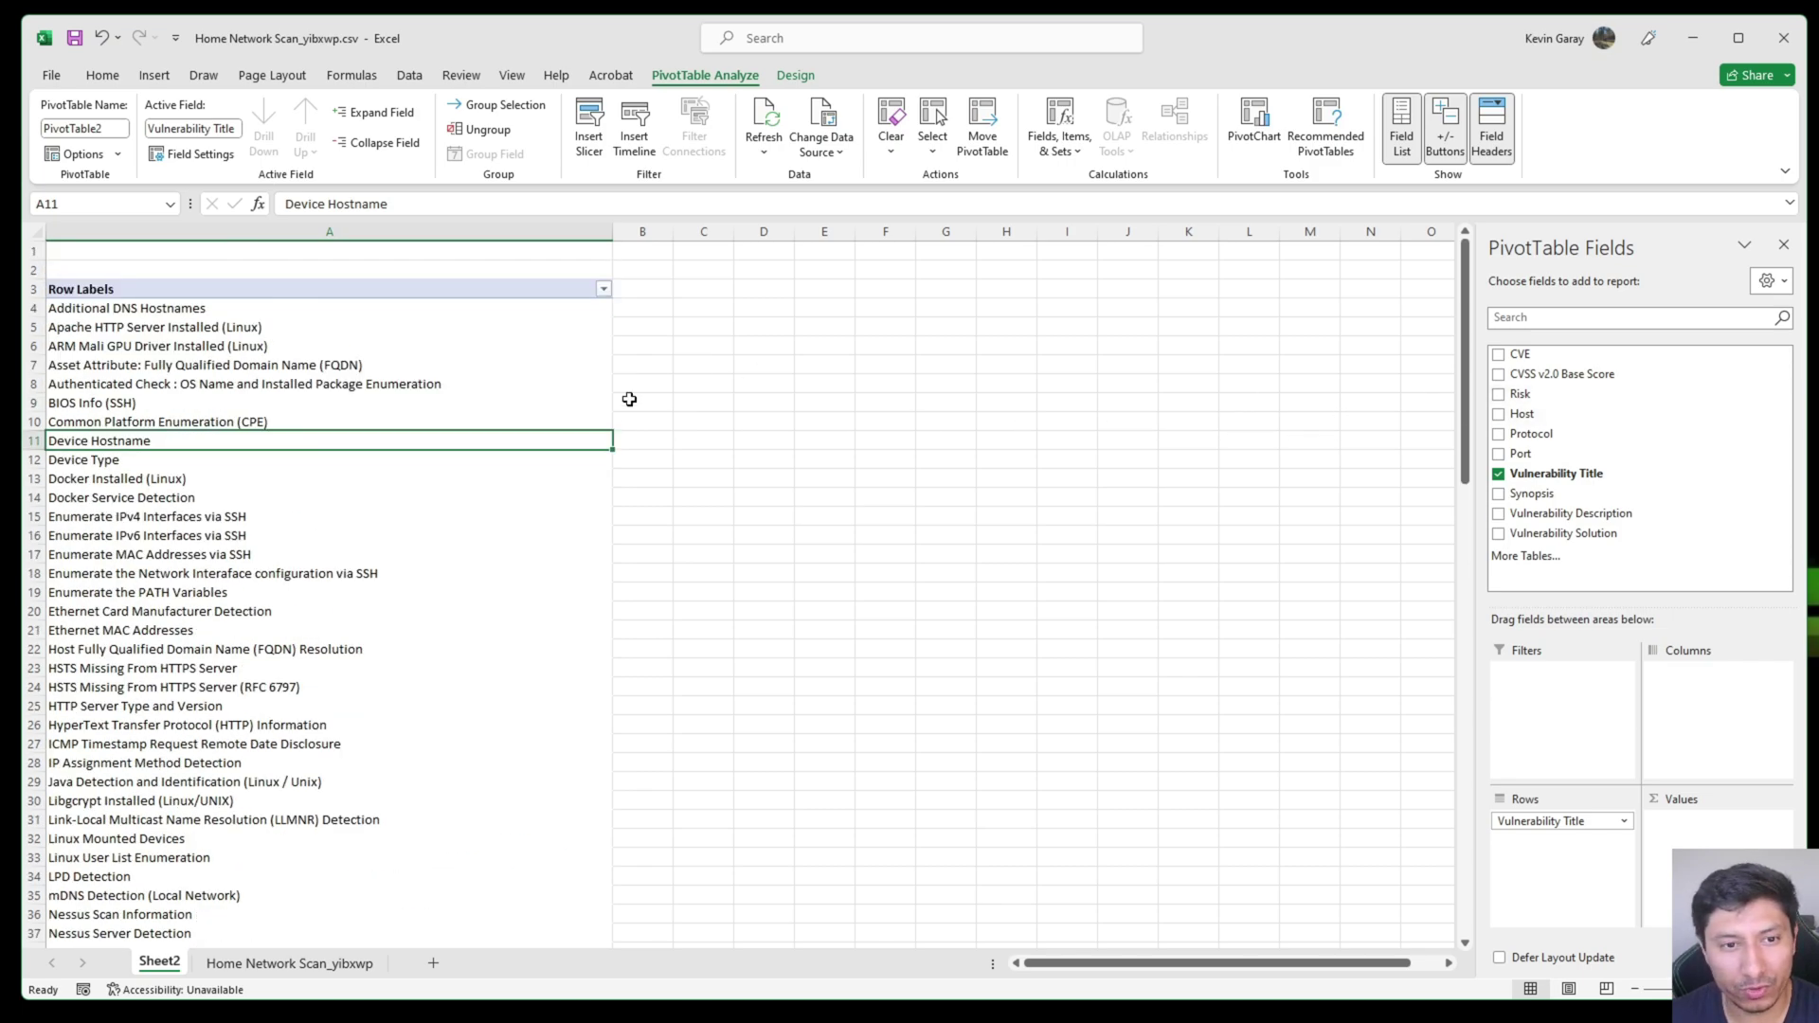
scroll(342, 433, "down", 4)
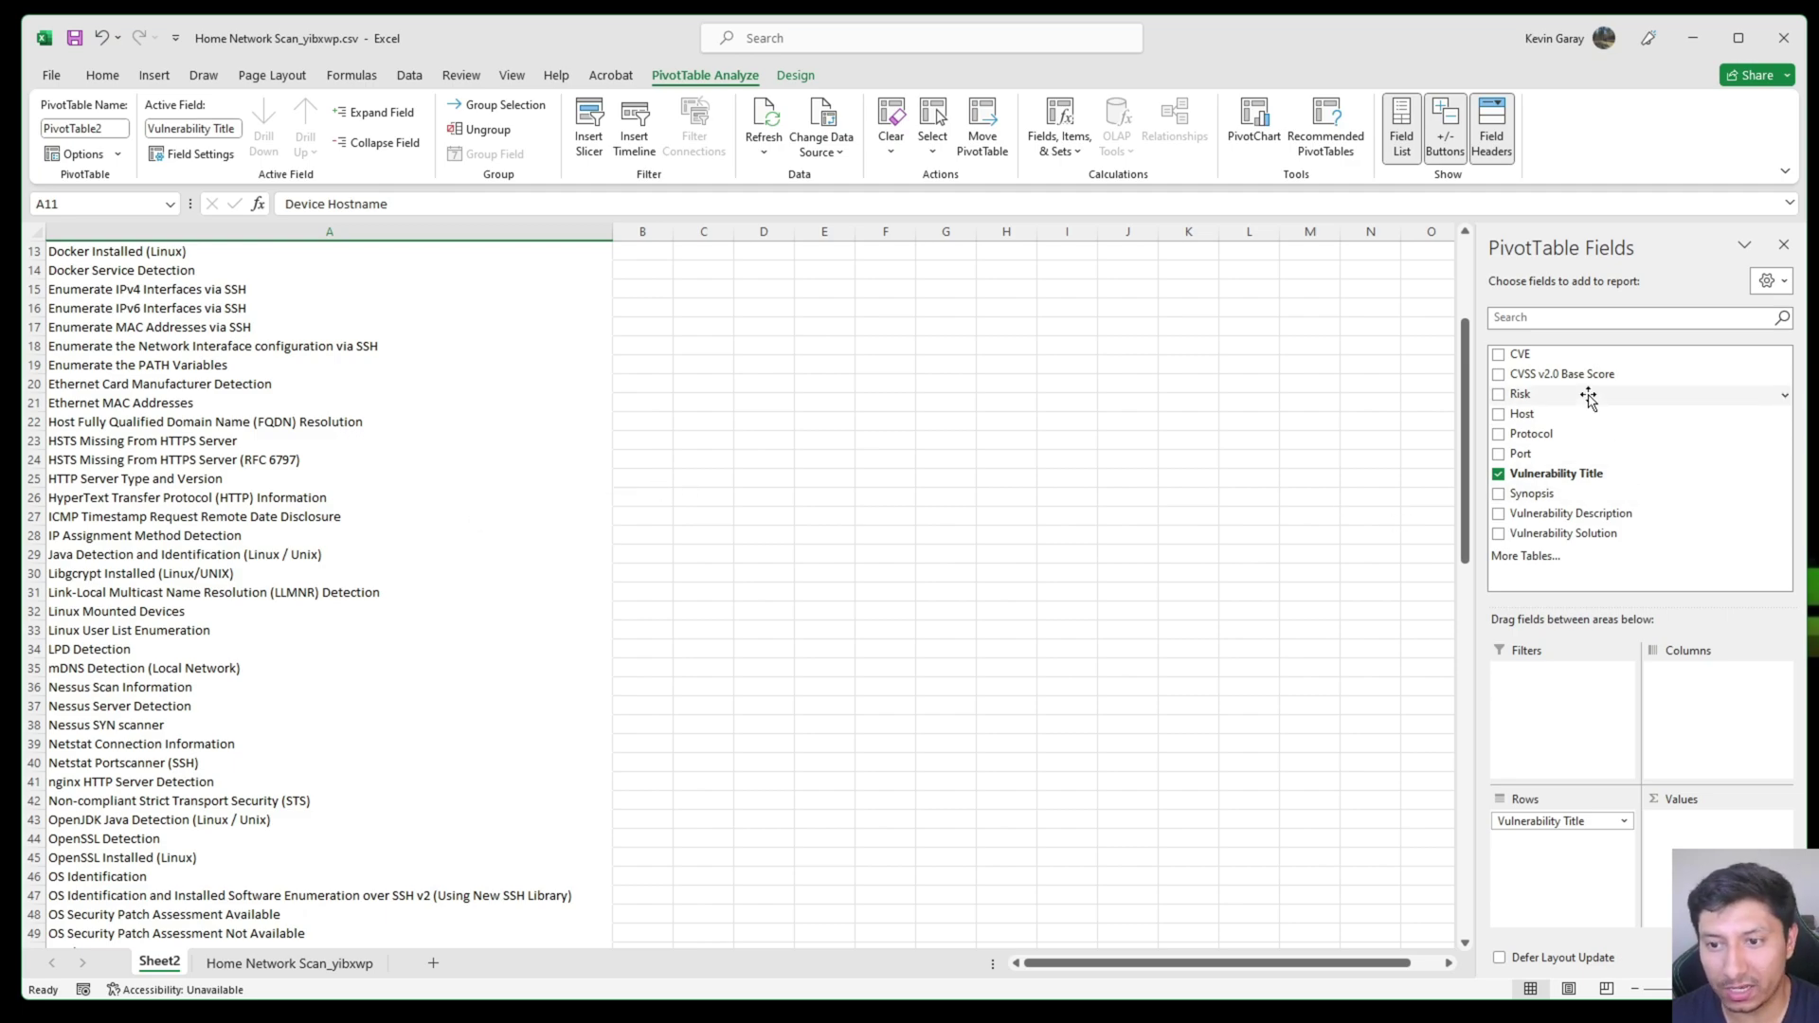
Step: Add Risk as a pivot filter, allow multiple items, and untick None
left_click_drag(1554, 392, 1602, 713)
scroll(637, 467, "up", 4)
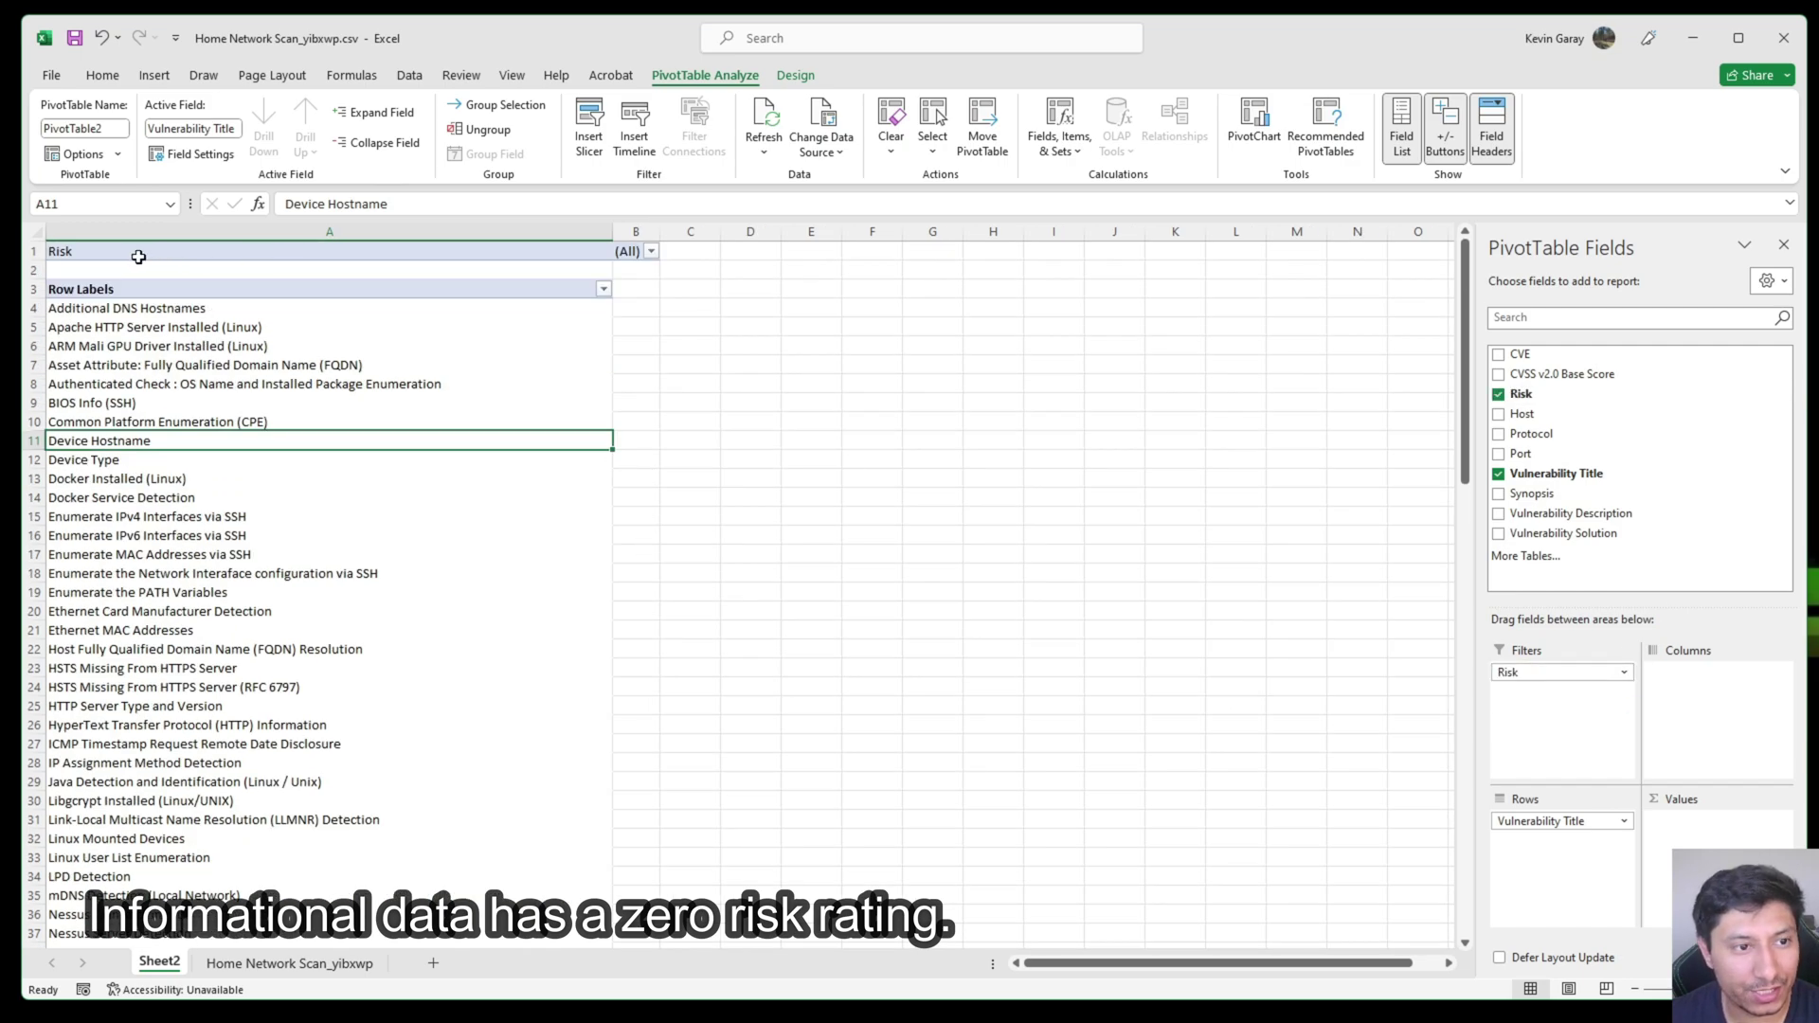
left_click(652, 251)
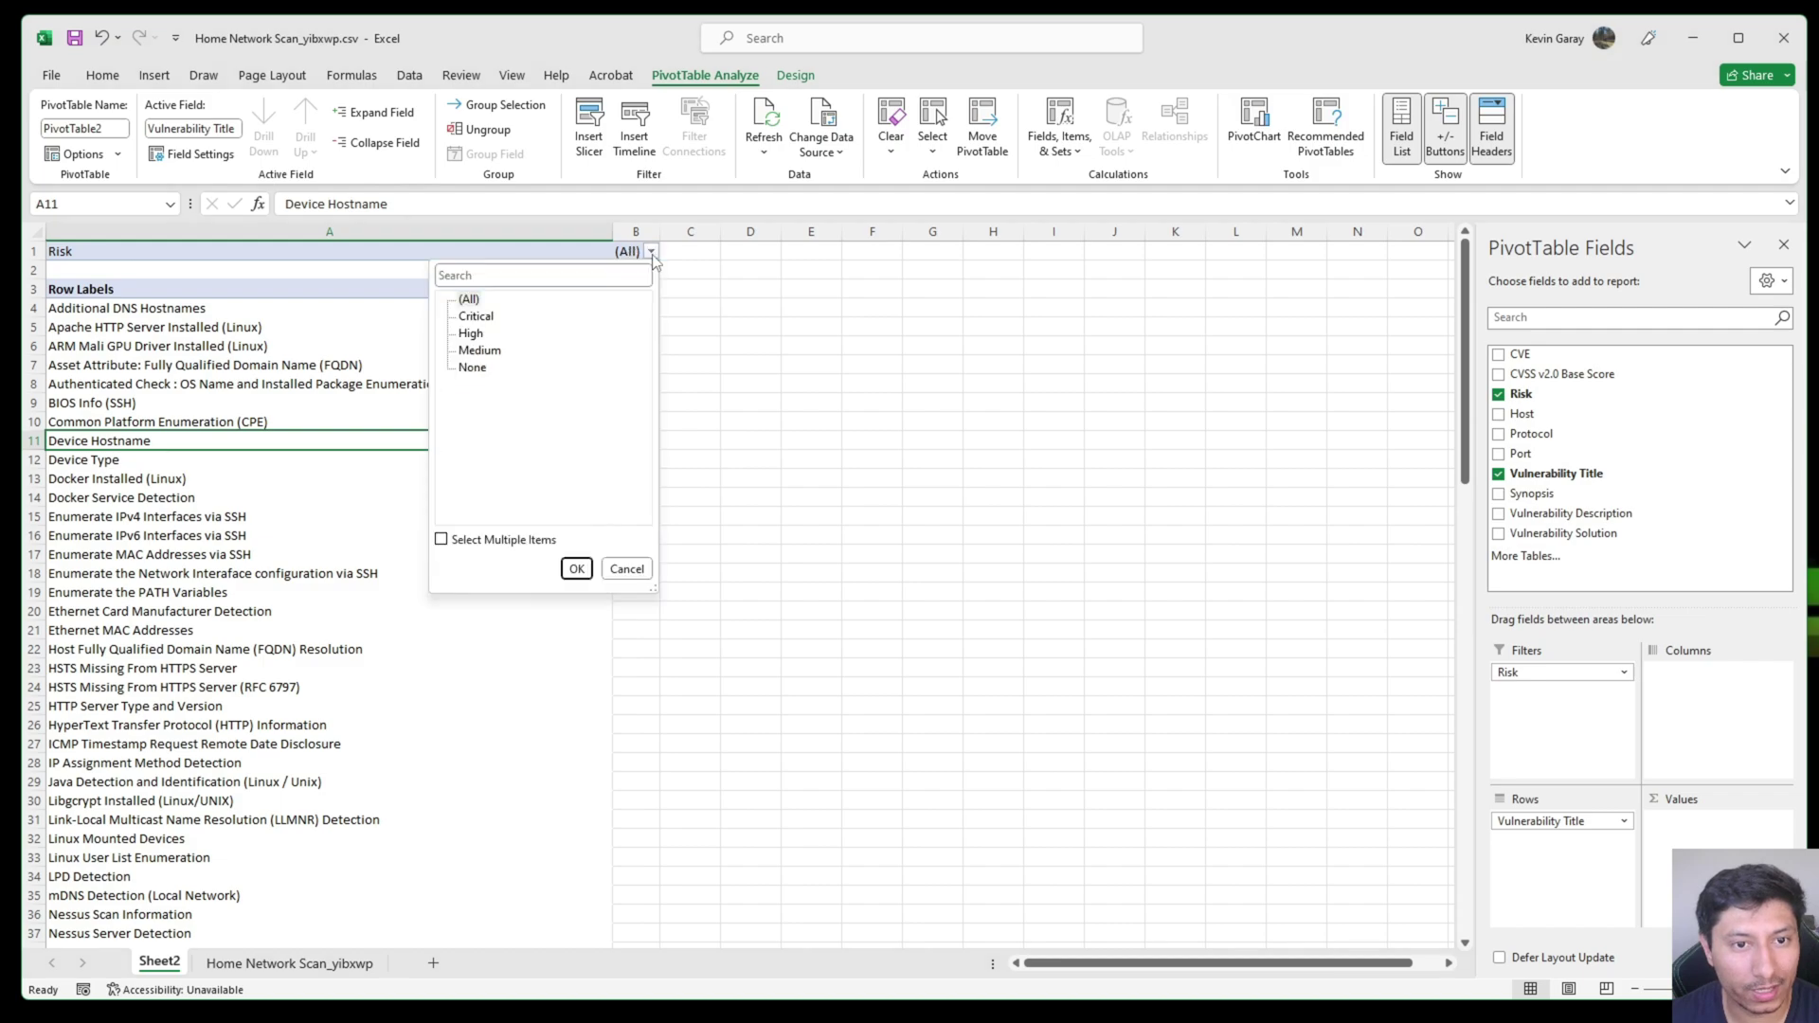
left_click(444, 539)
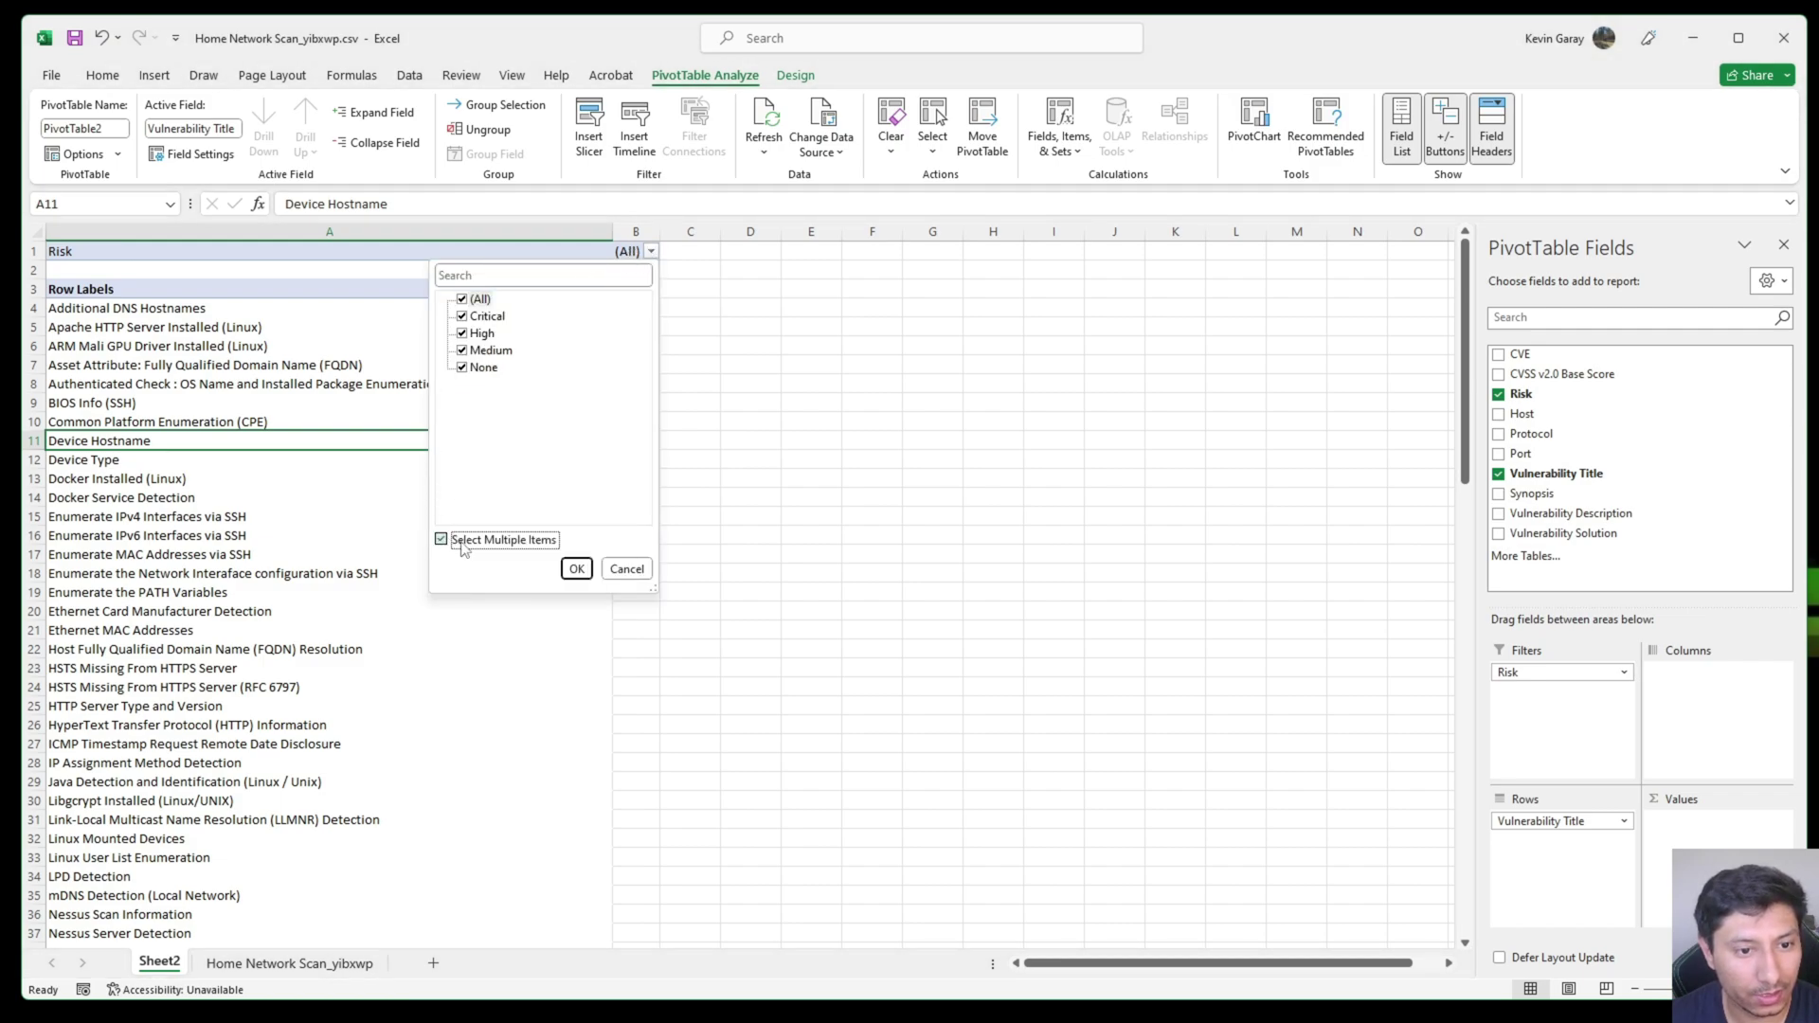
left_click(462, 368)
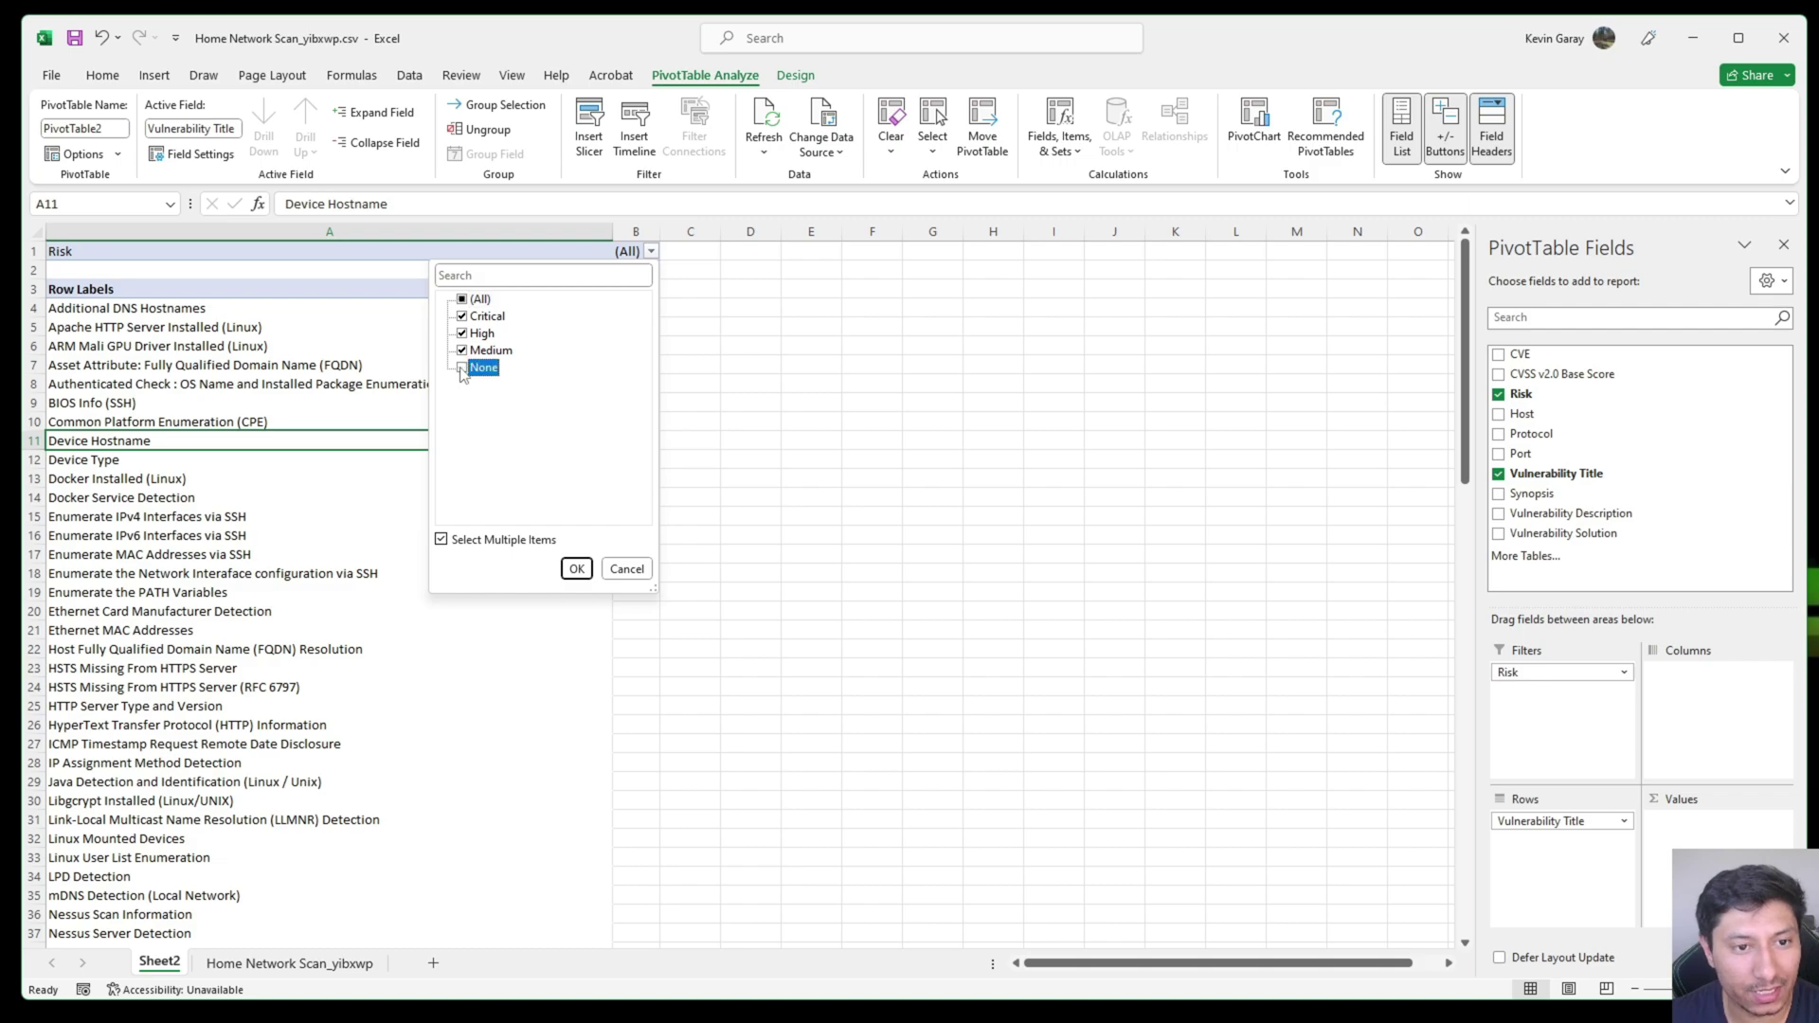
Step: Apply the Risk filter so only Critical, High and Medium titles remain
left_click(577, 569)
left_click(293, 422)
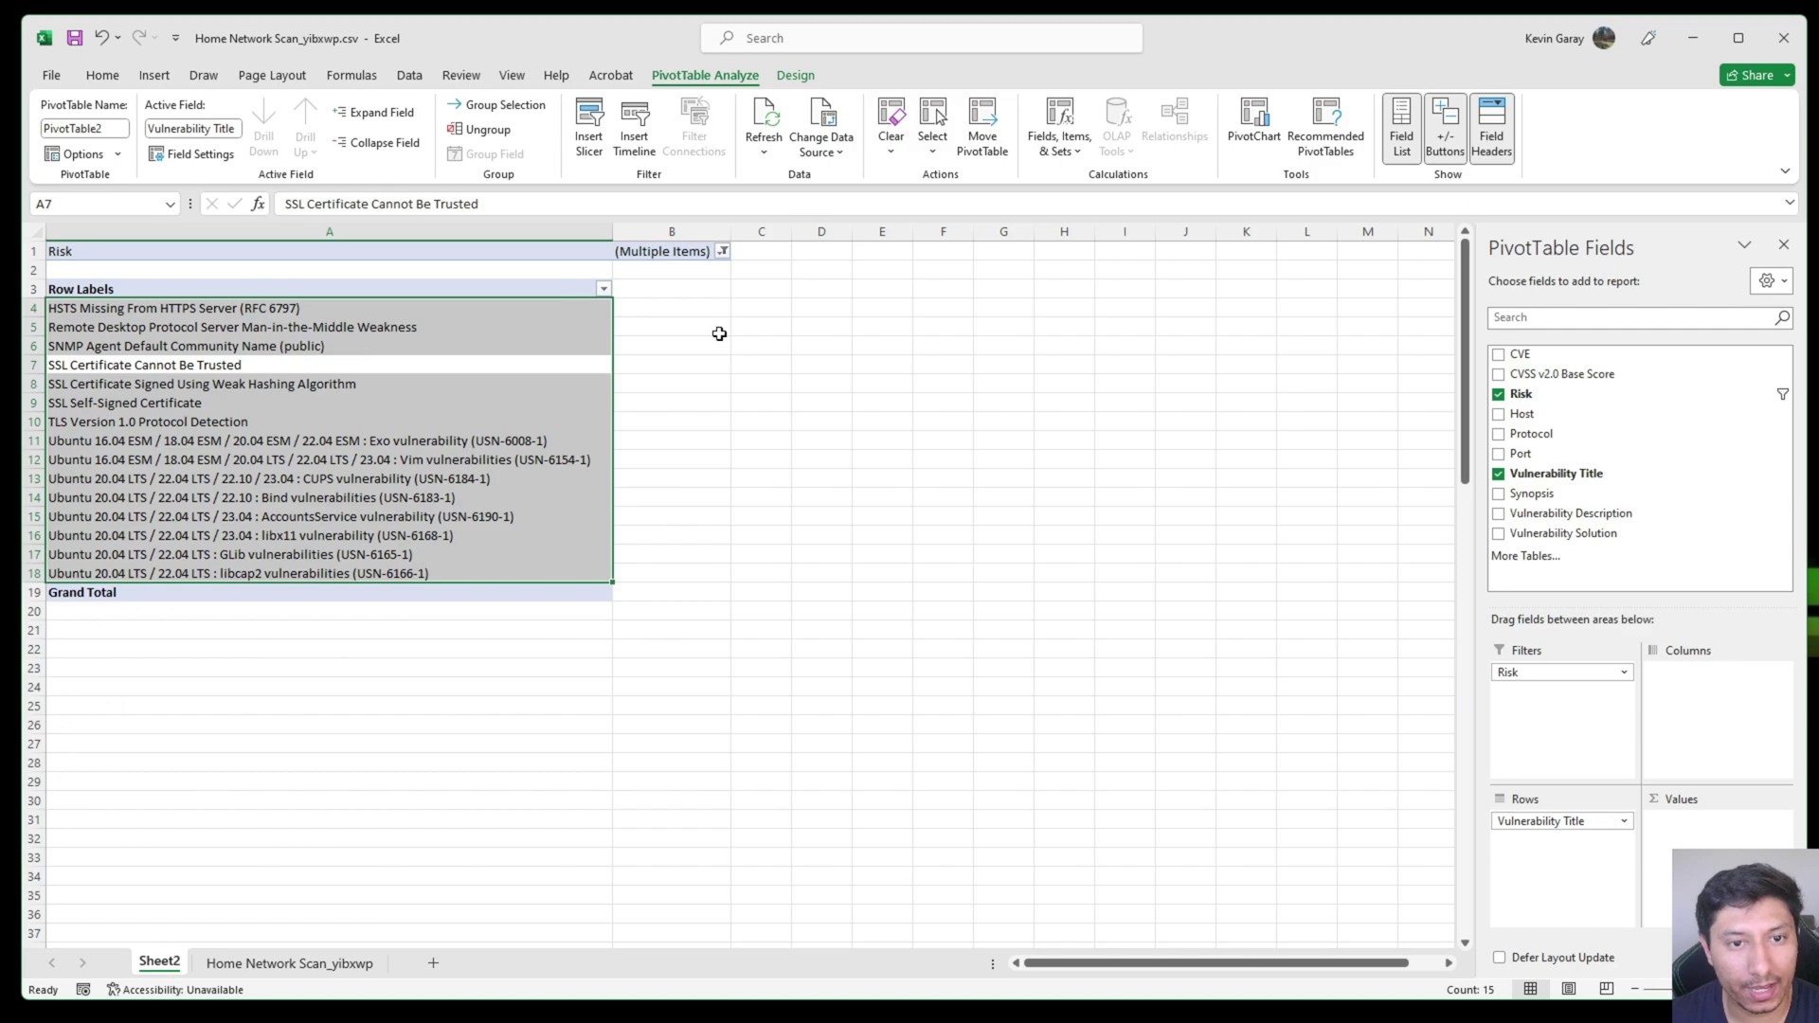
left_click(663, 341)
left_click(336, 308)
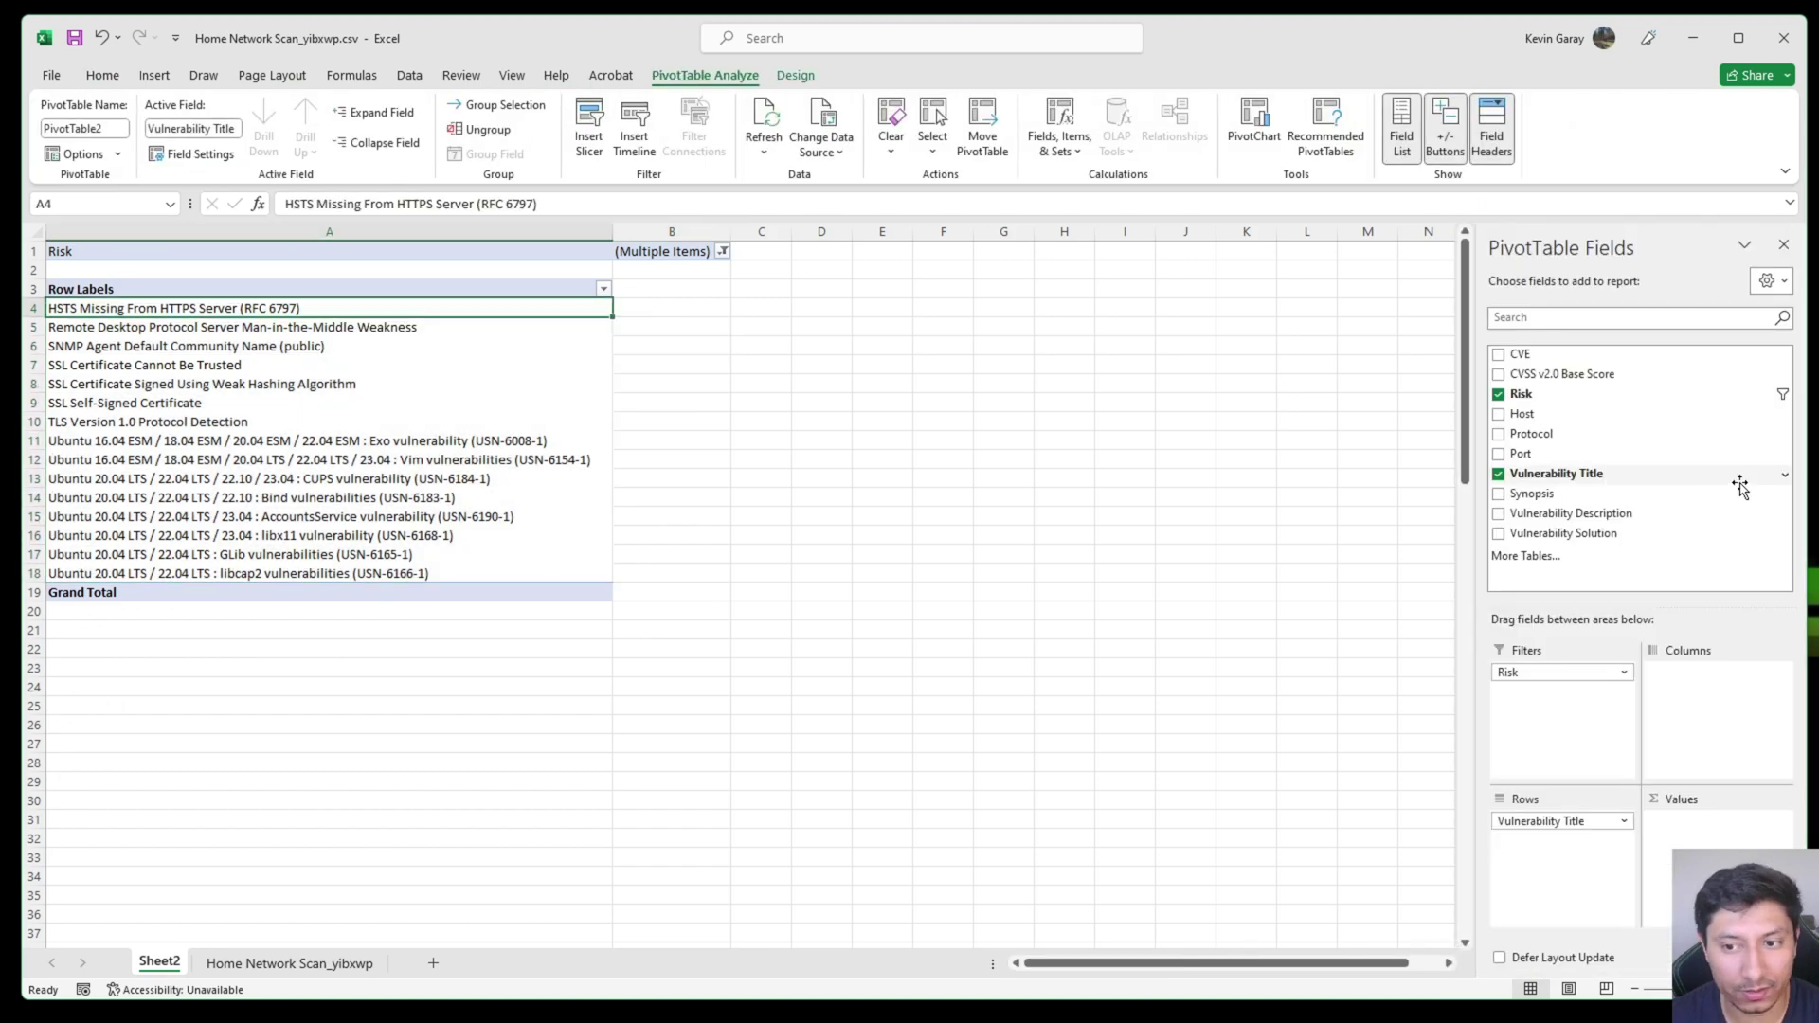
key("Down")
key("Down")
key("Down")
key("Down")
key("Down")
key("Down")
key("Down")
key("Down")
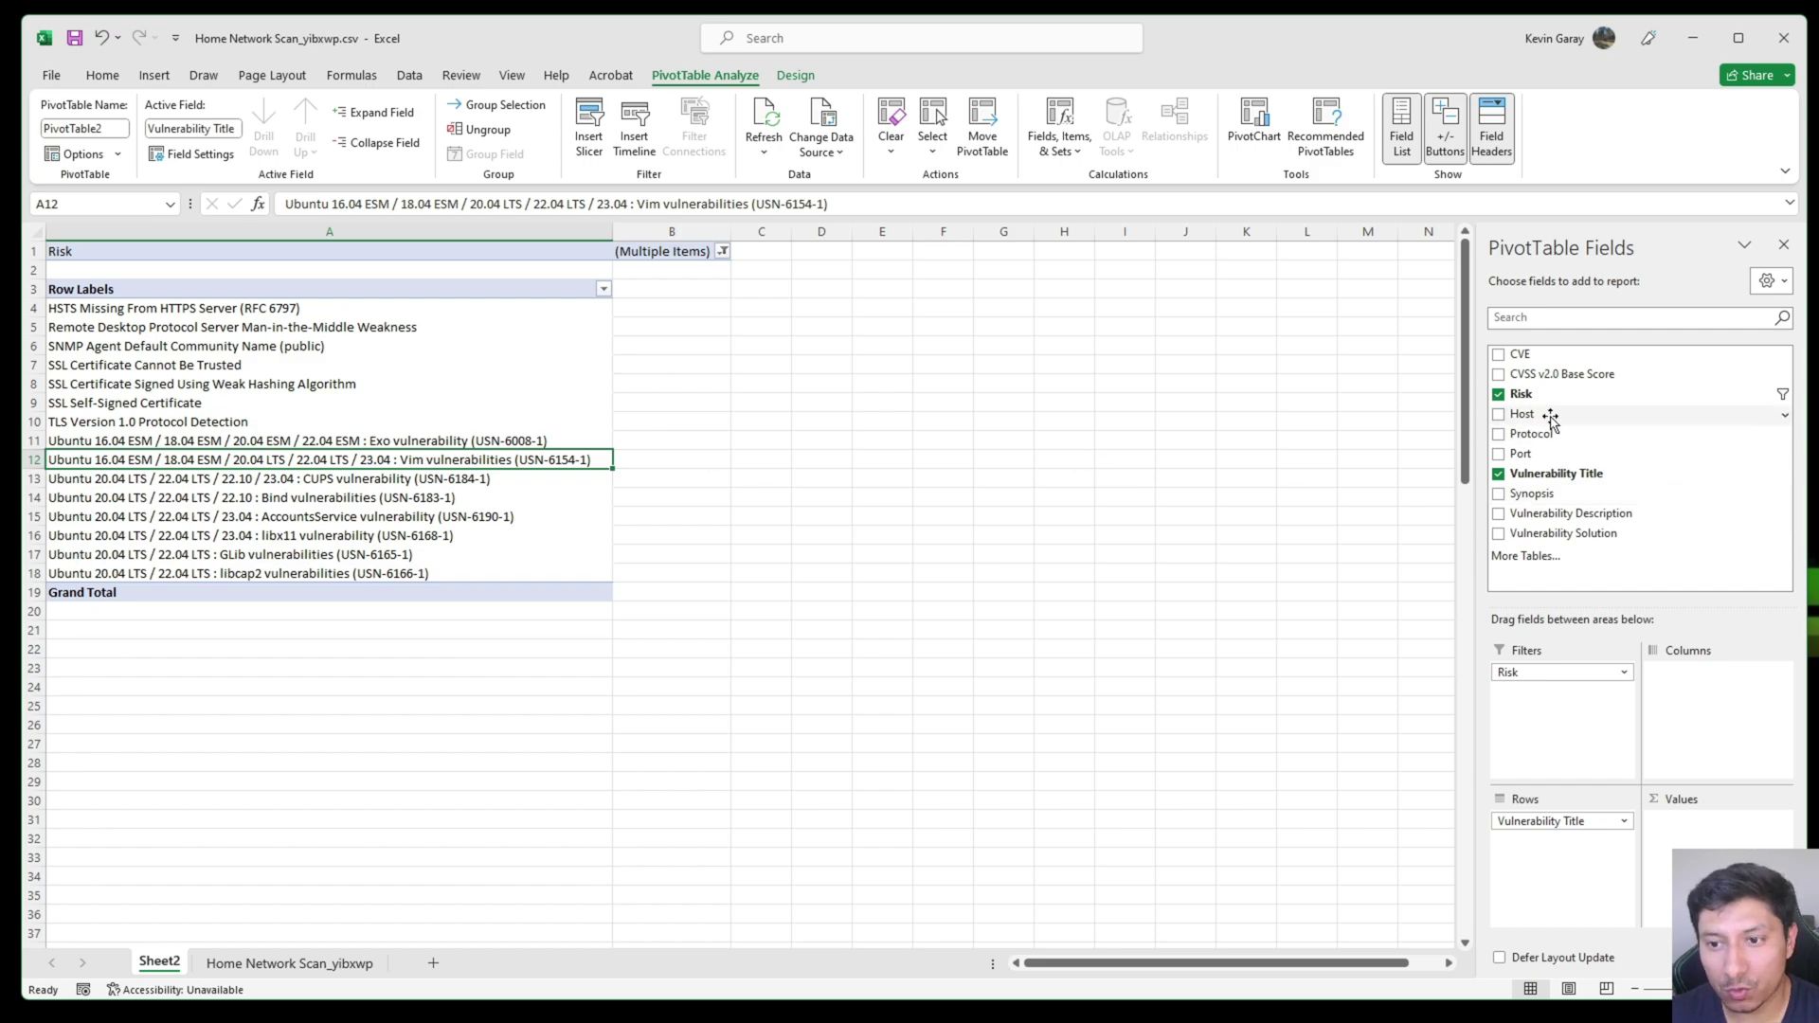
Step: Add Count of Host to the pivot values, showing 7 hosts for GLib
left_click_drag(1526, 406, 1721, 836)
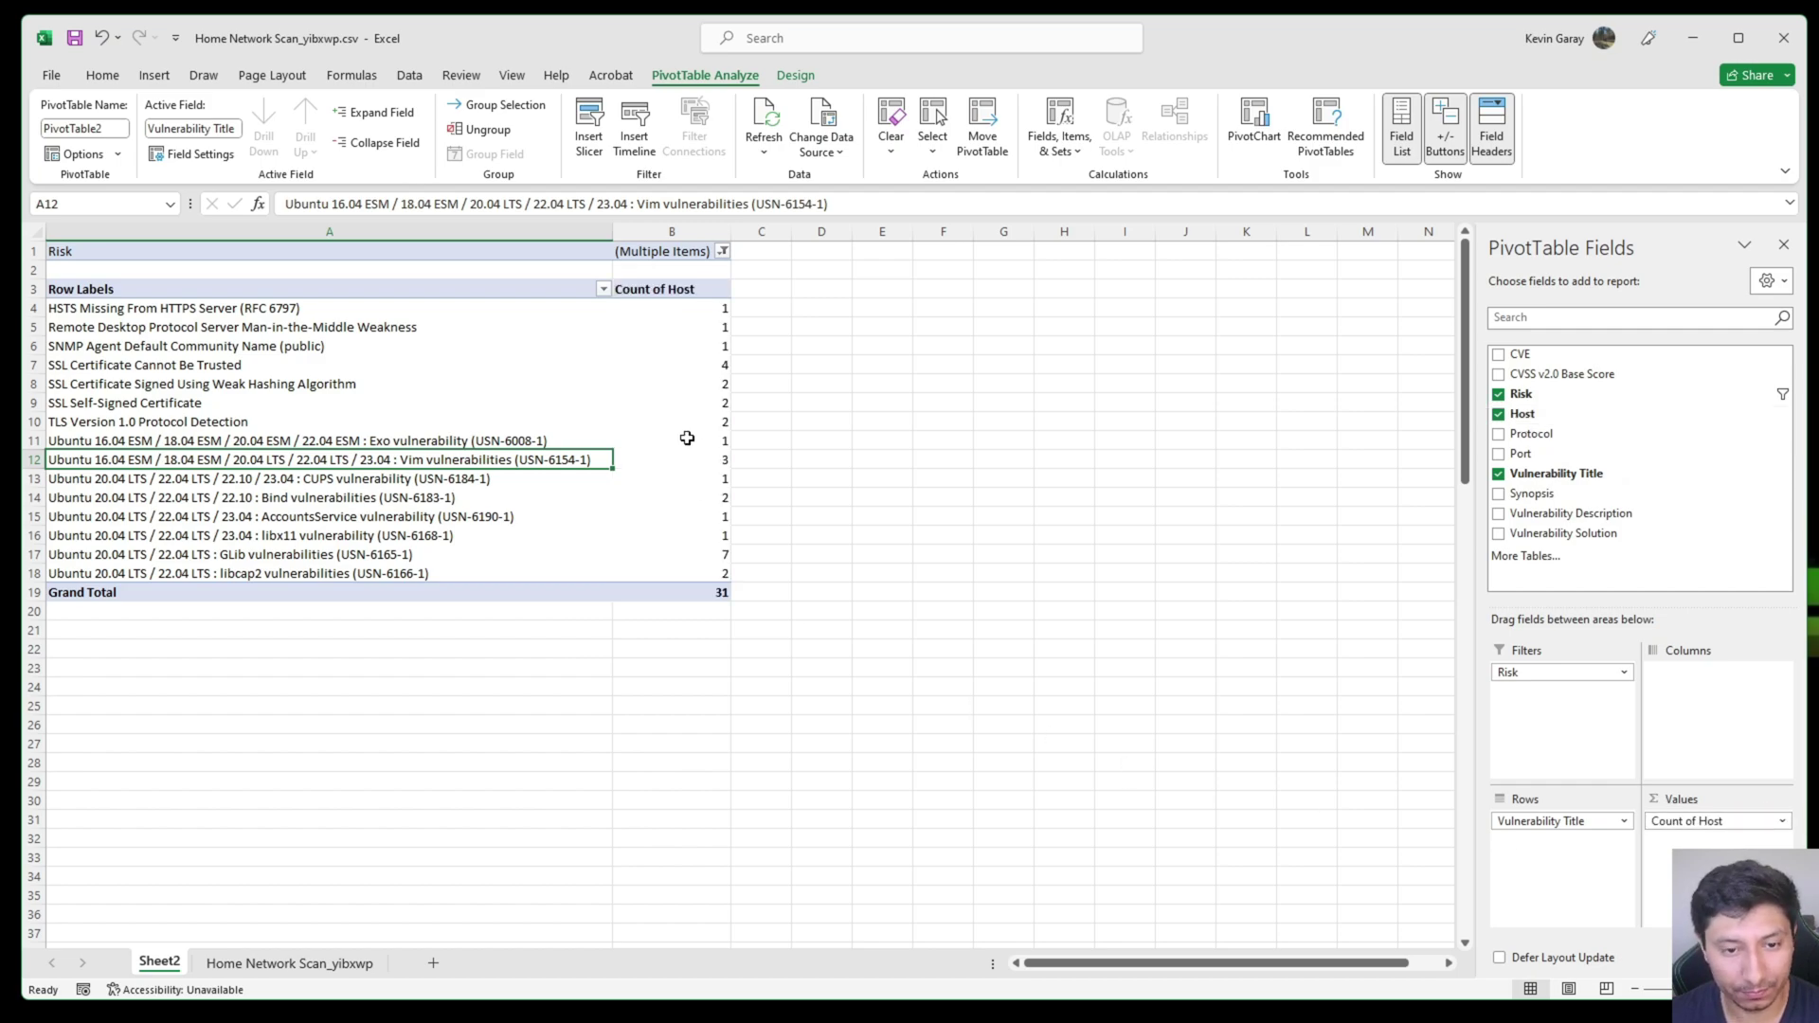
left_click(674, 553)
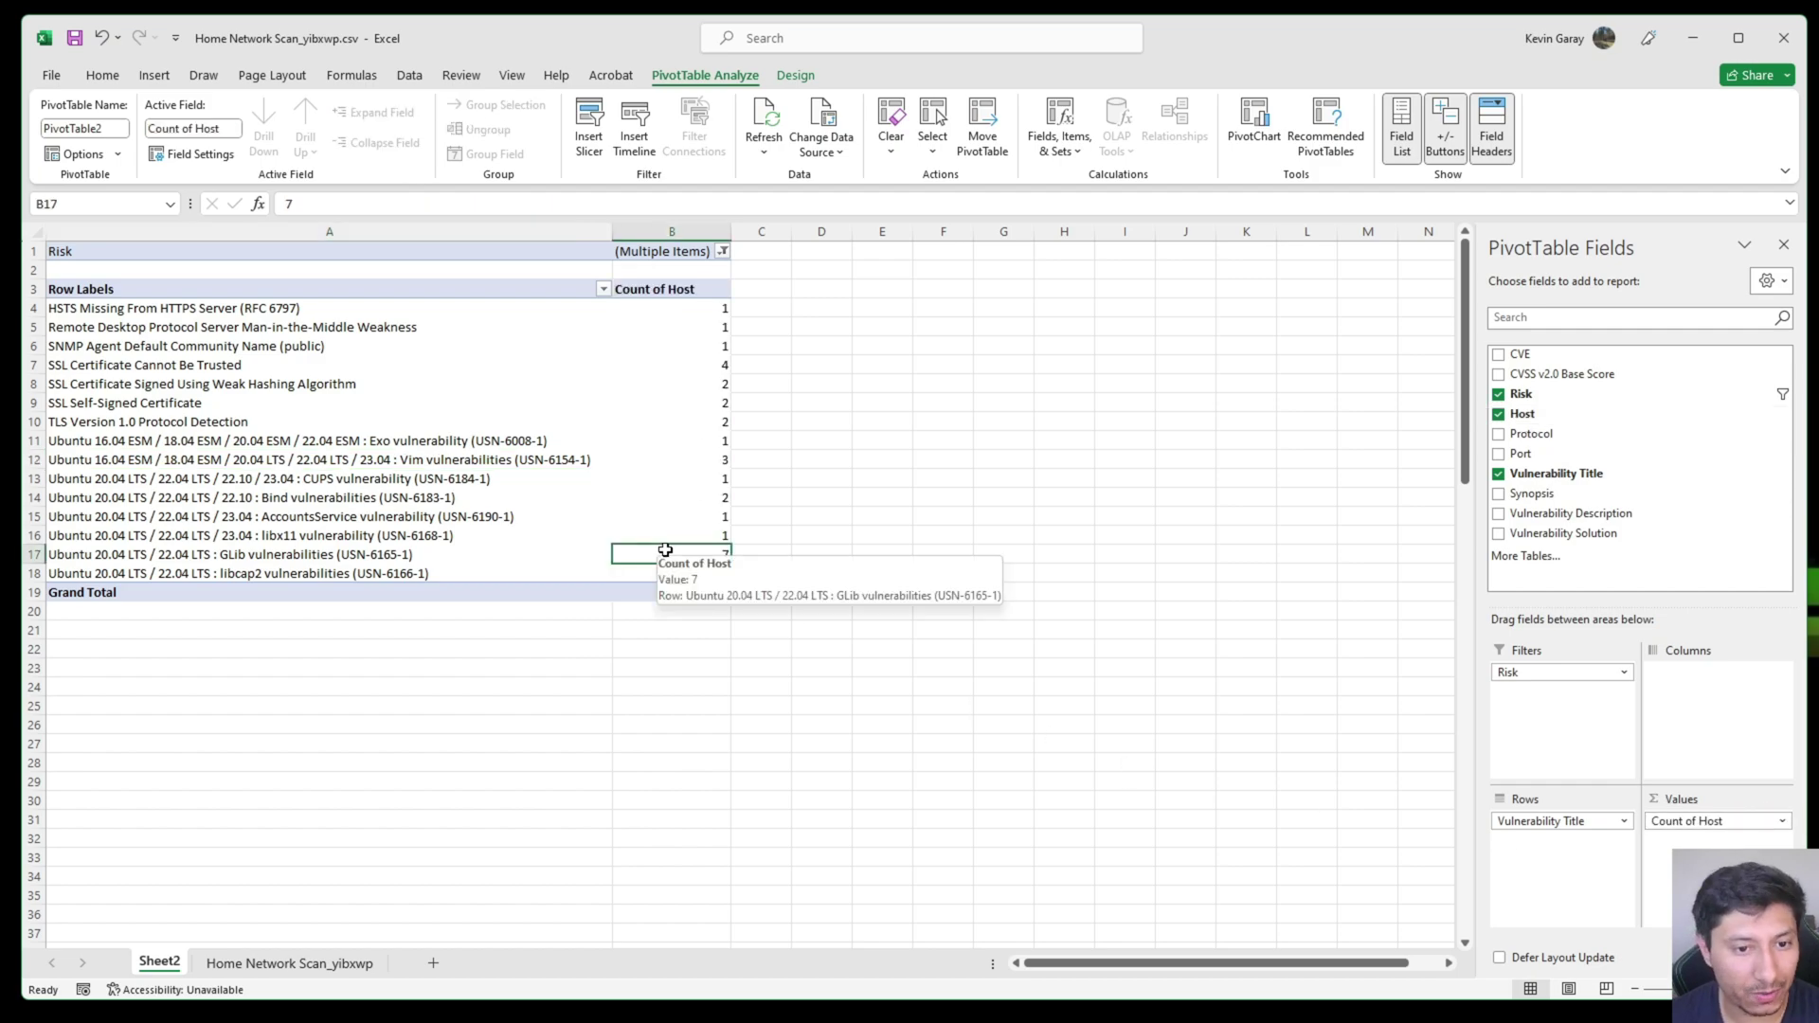
left_click(505, 556)
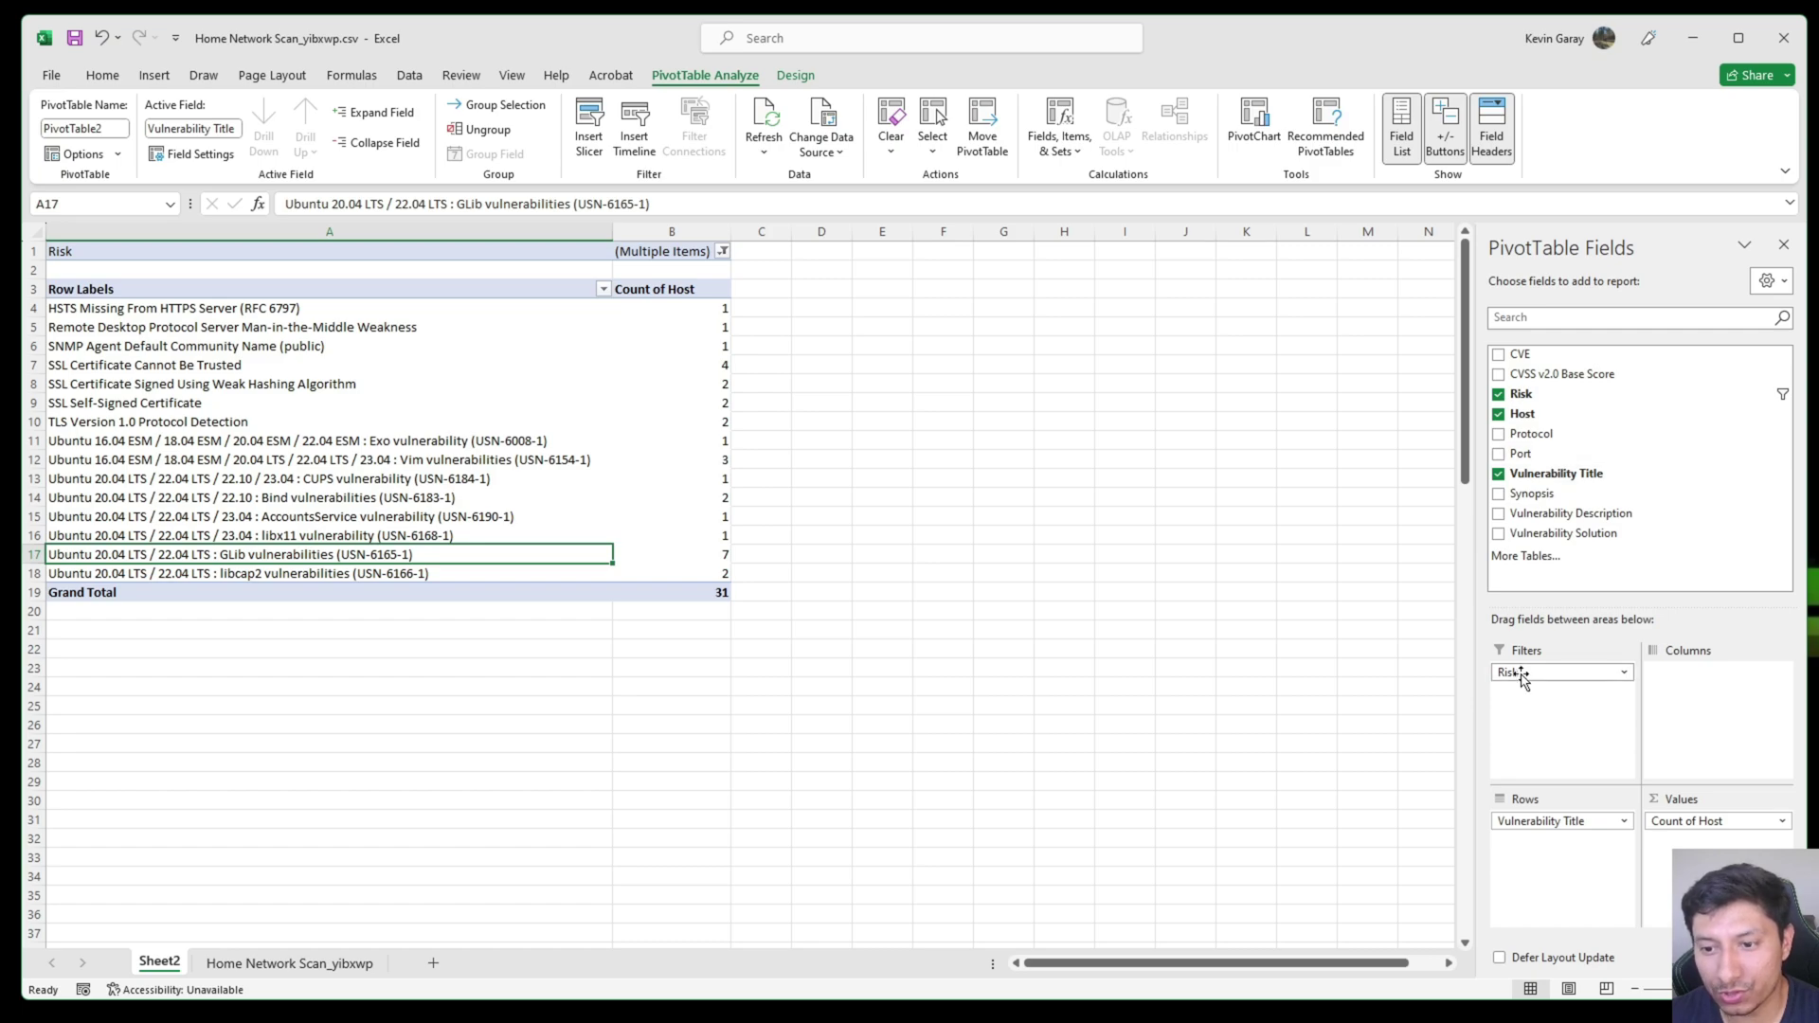
Step: Move Risk into the pivot Columns to split counts by Critical, High and Medium
left_click_drag(1543, 673, 1704, 699)
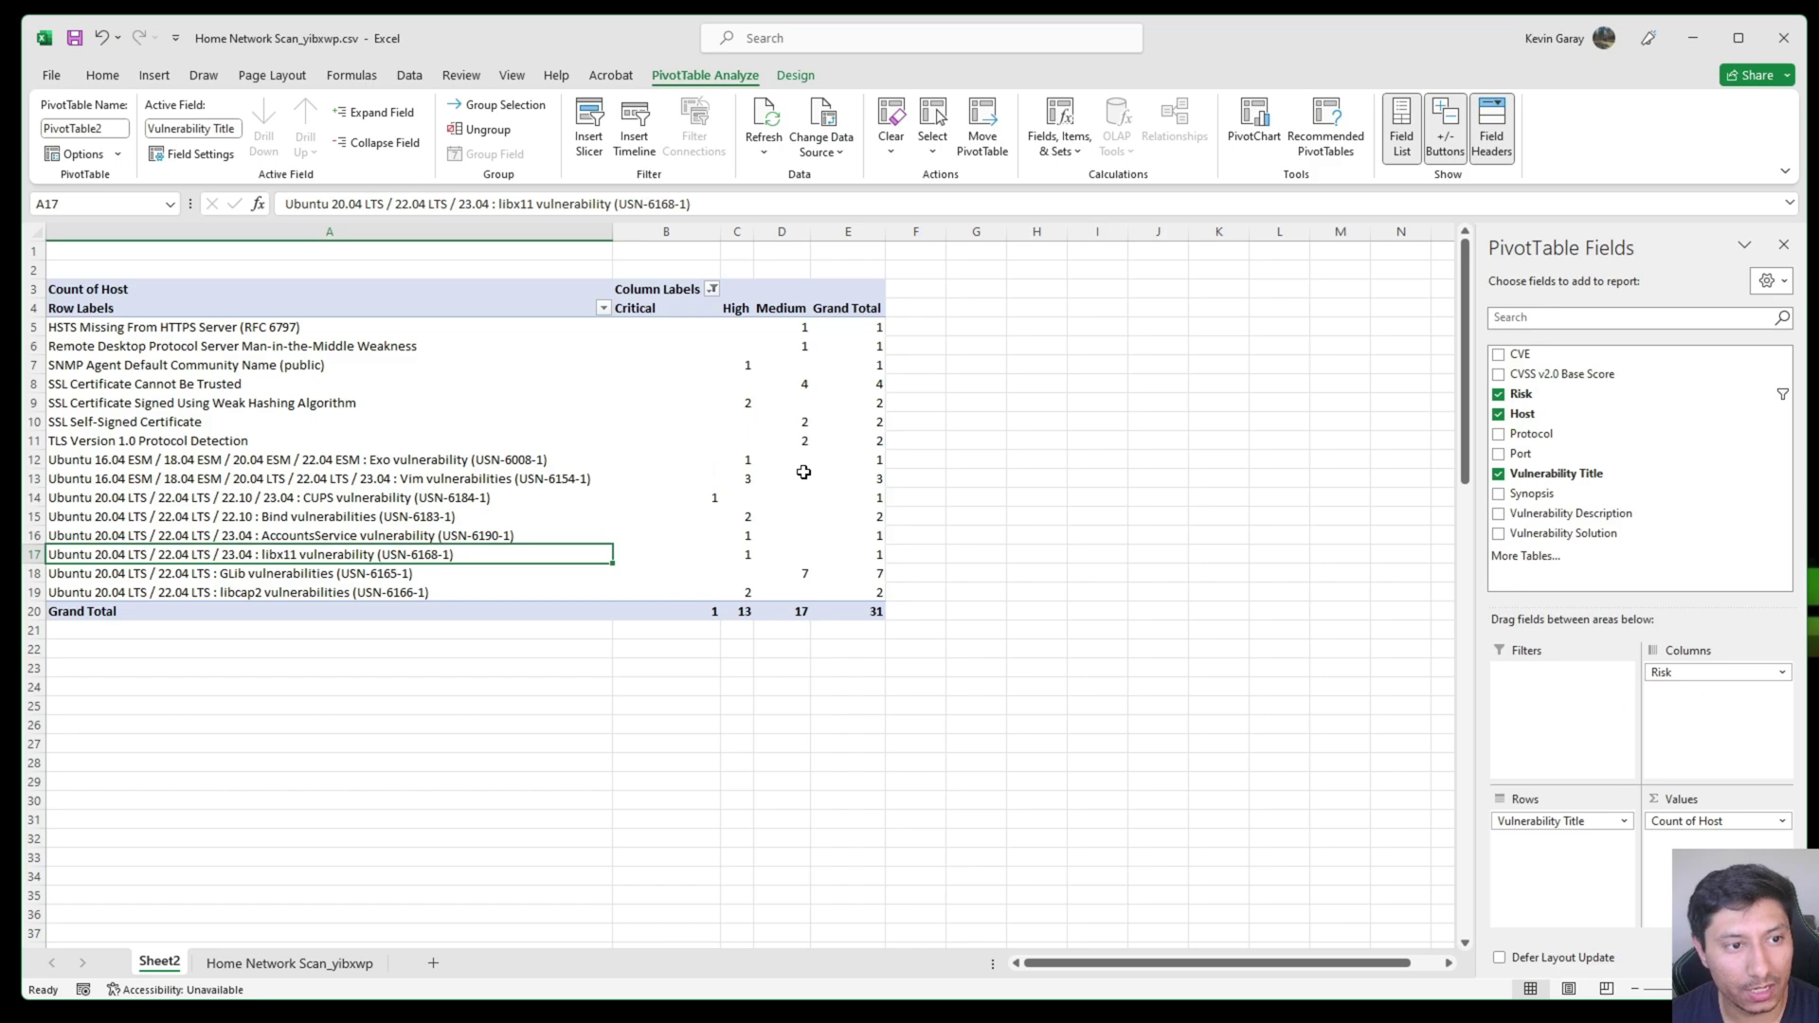
left_click(128, 332)
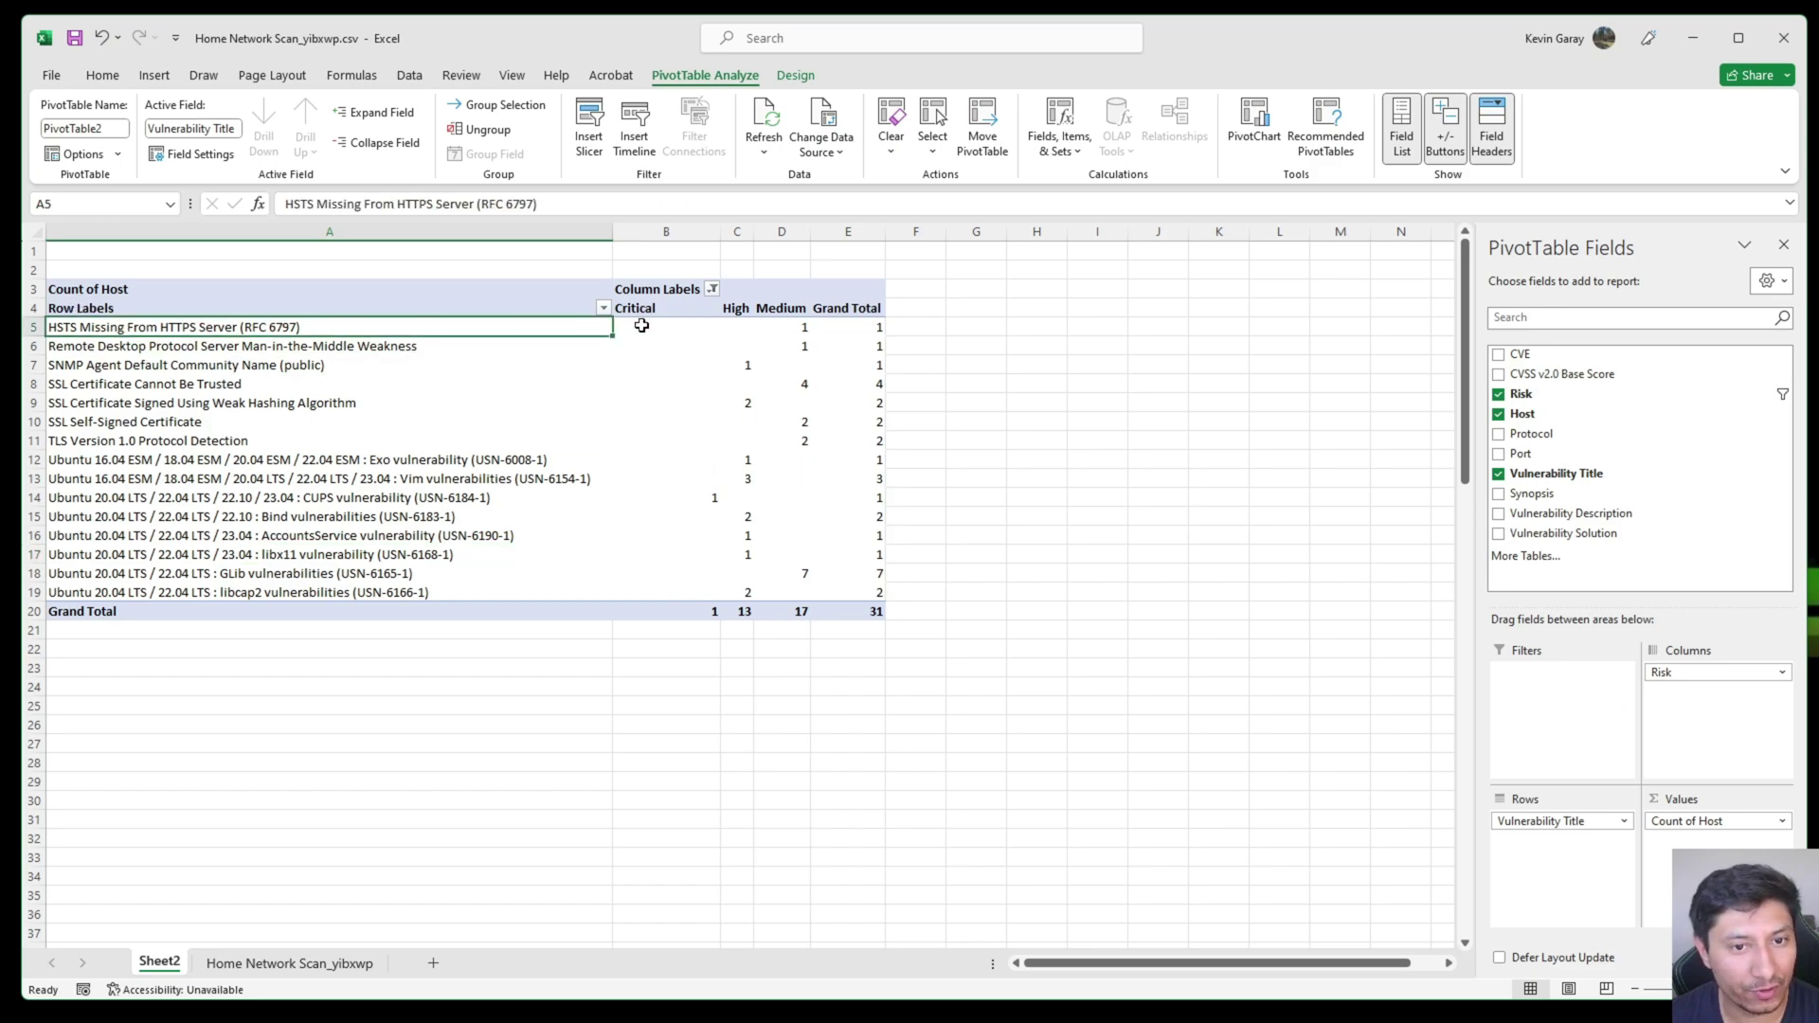
left_click(802, 332)
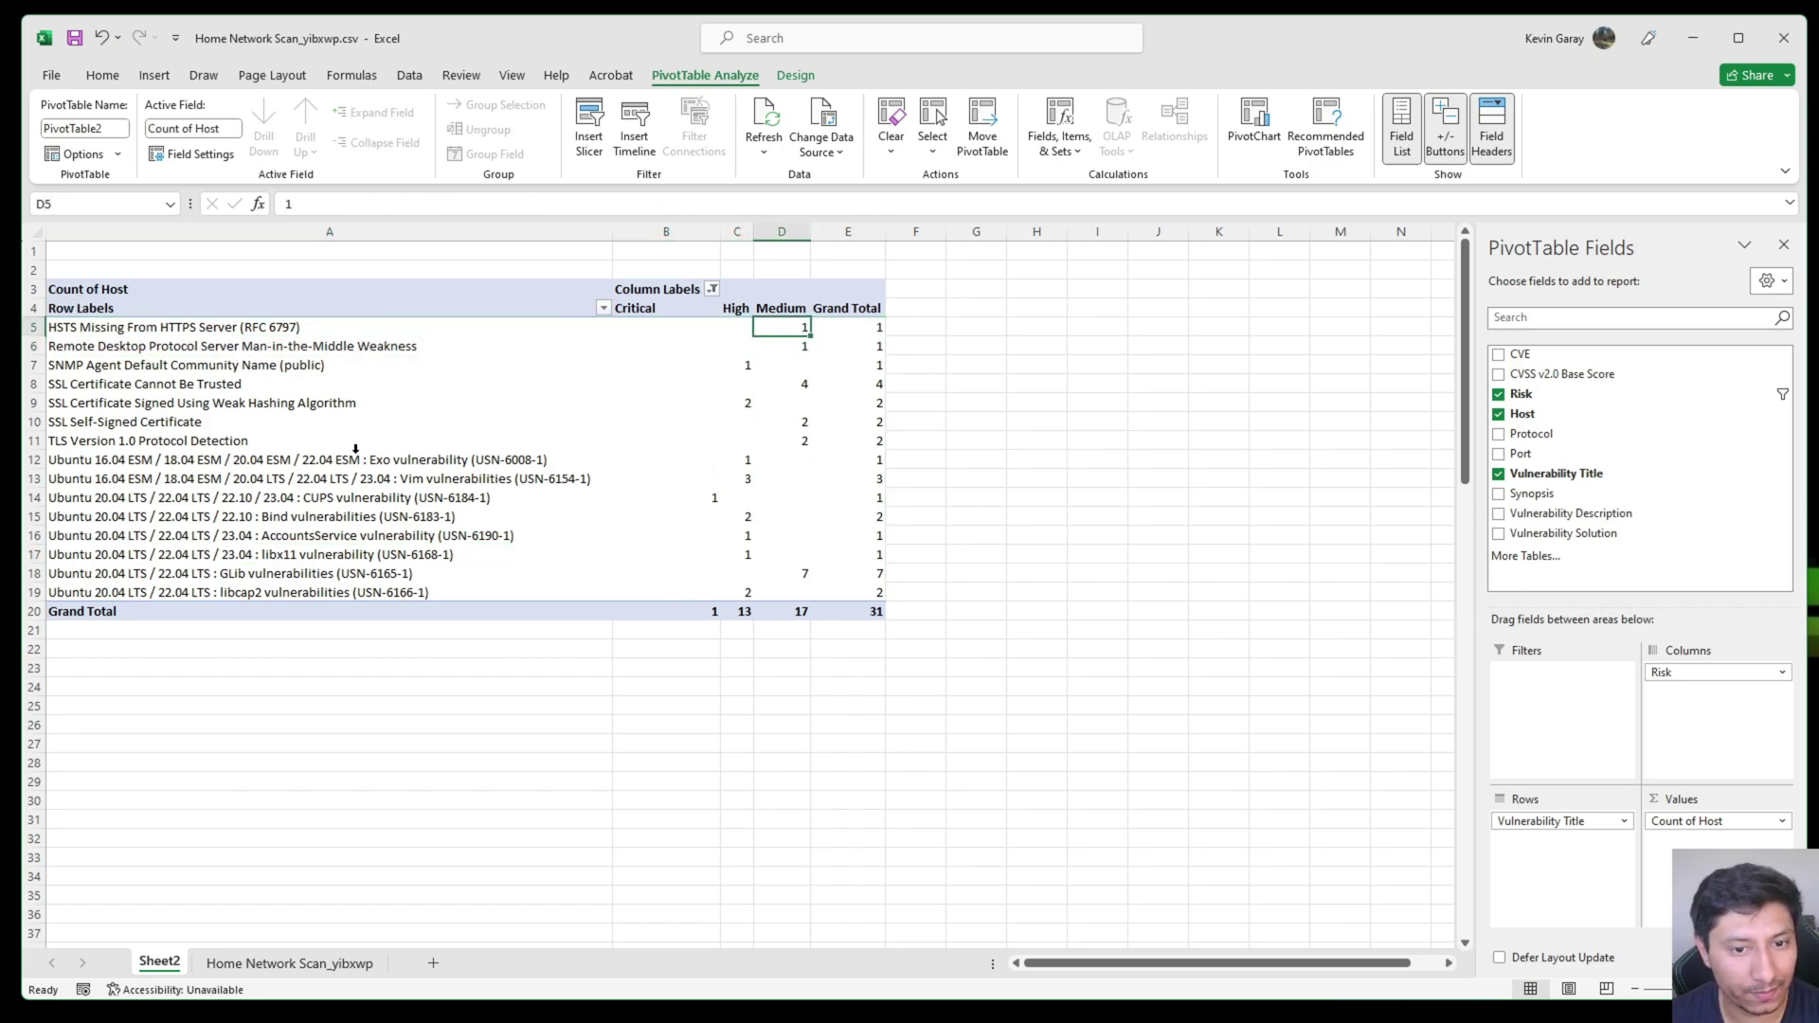
left_click(693, 495)
left_click(370, 499)
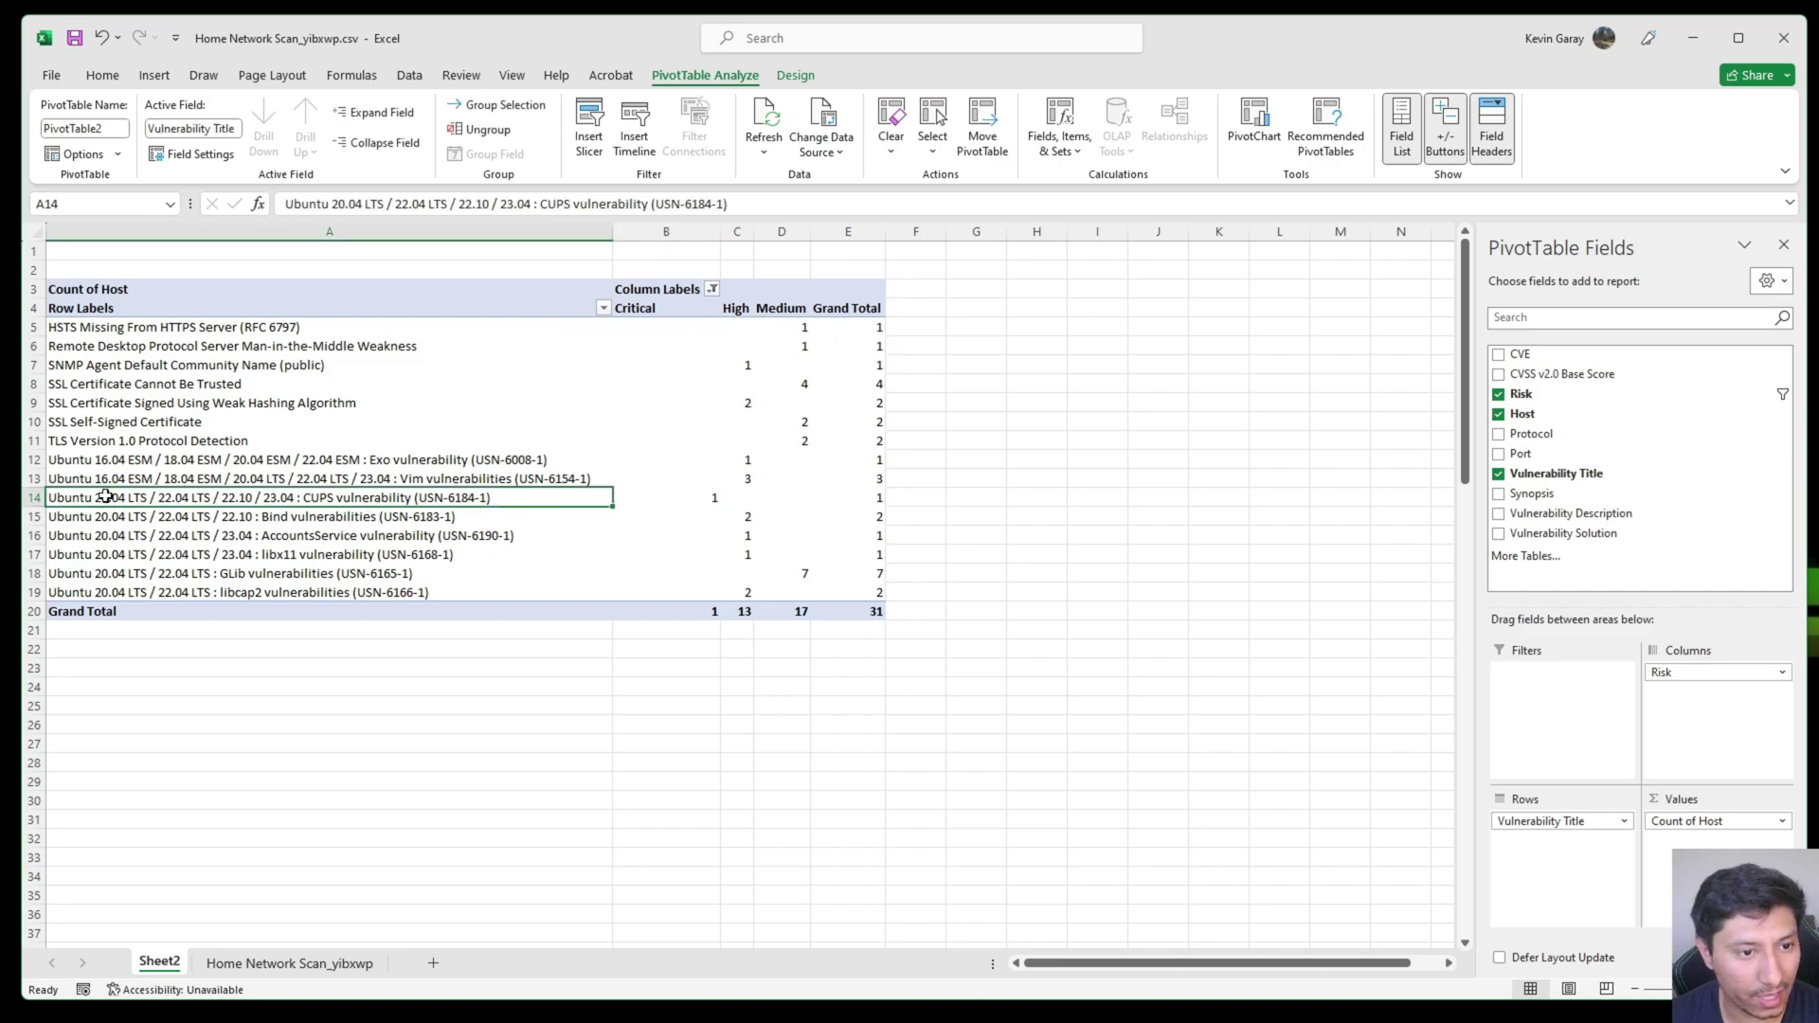
left_click(679, 498)
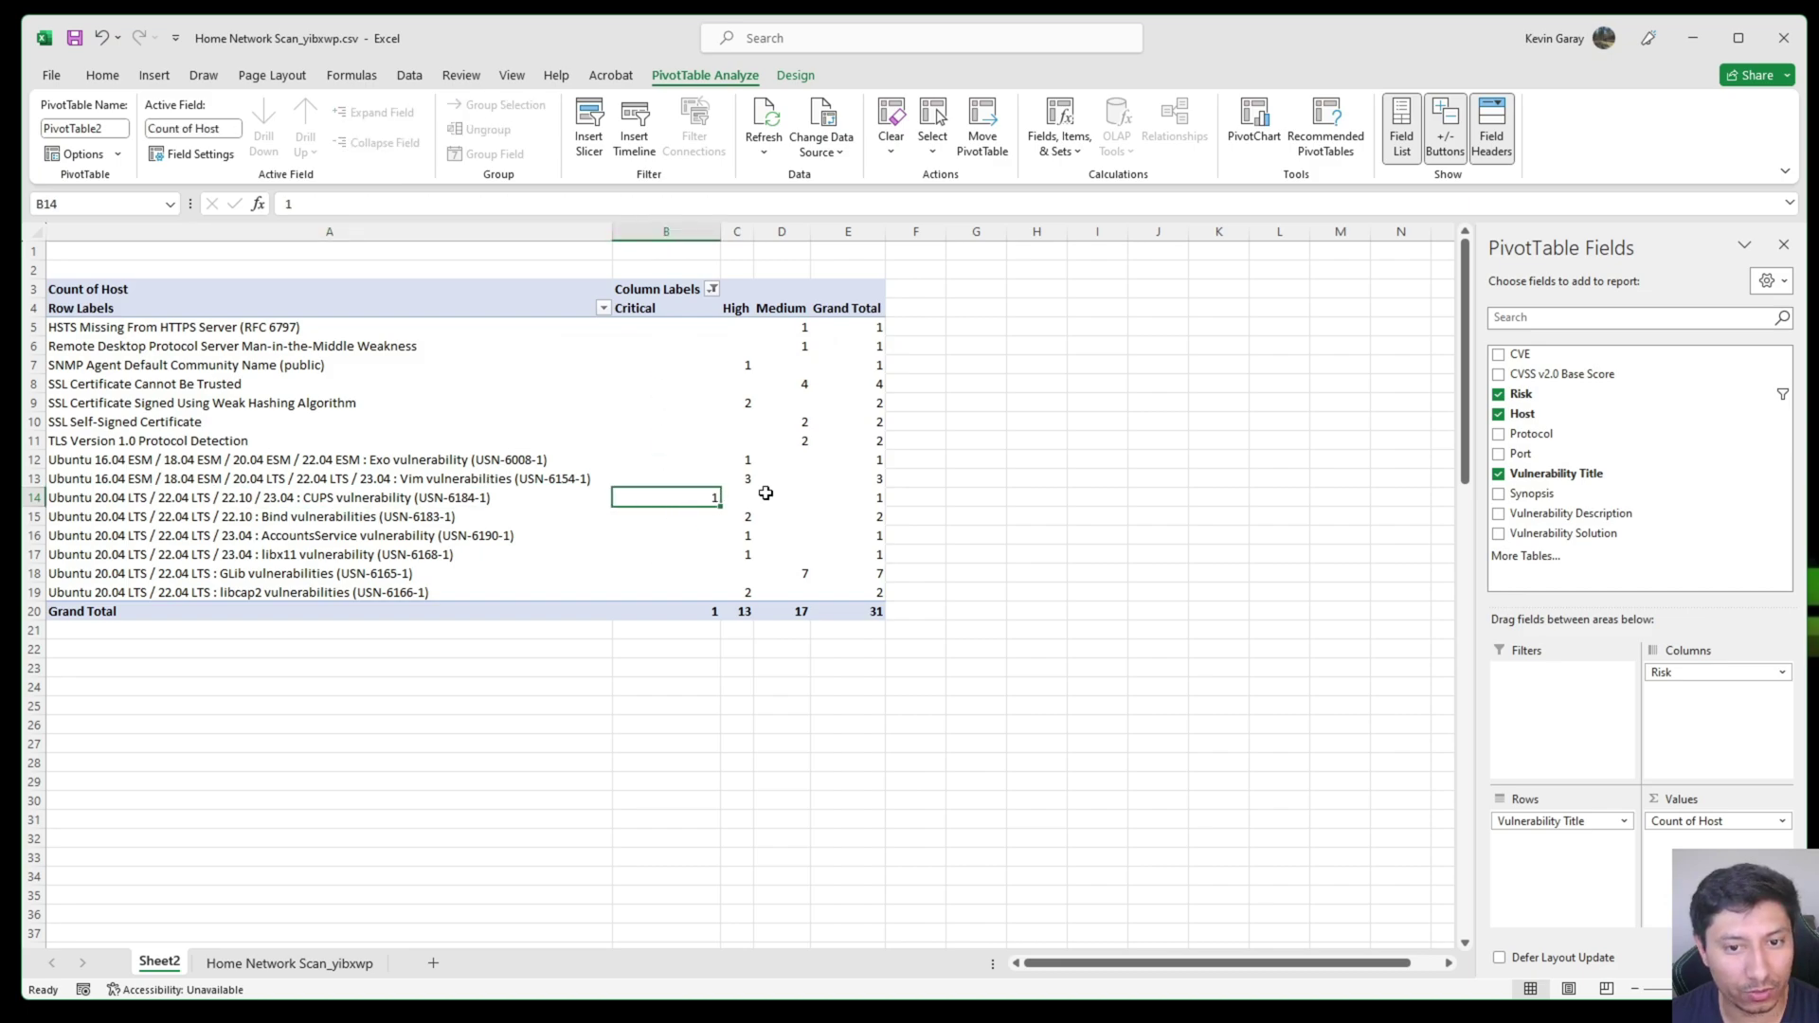
Step: Sort titles by Grand Total largest to smallest, putting GLib (7) on top
left_click(865, 552)
left_click(860, 443)
right_click(860, 445)
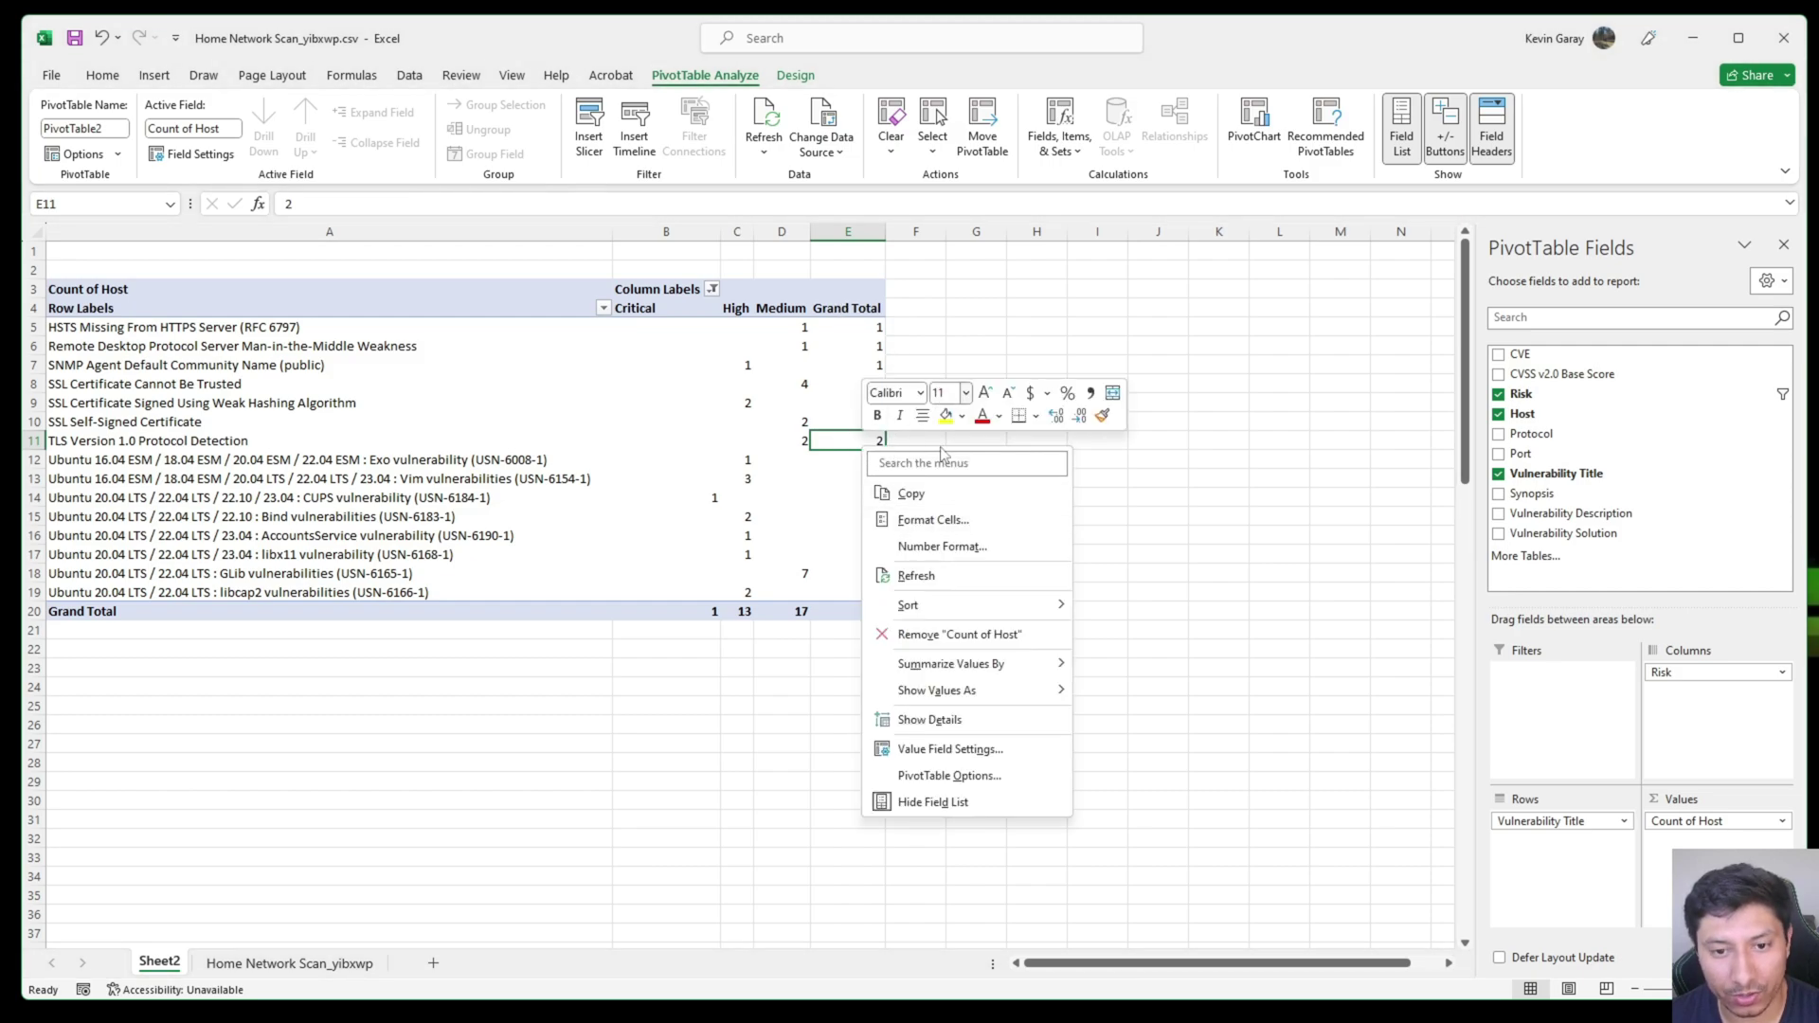
mouse_move(954, 611)
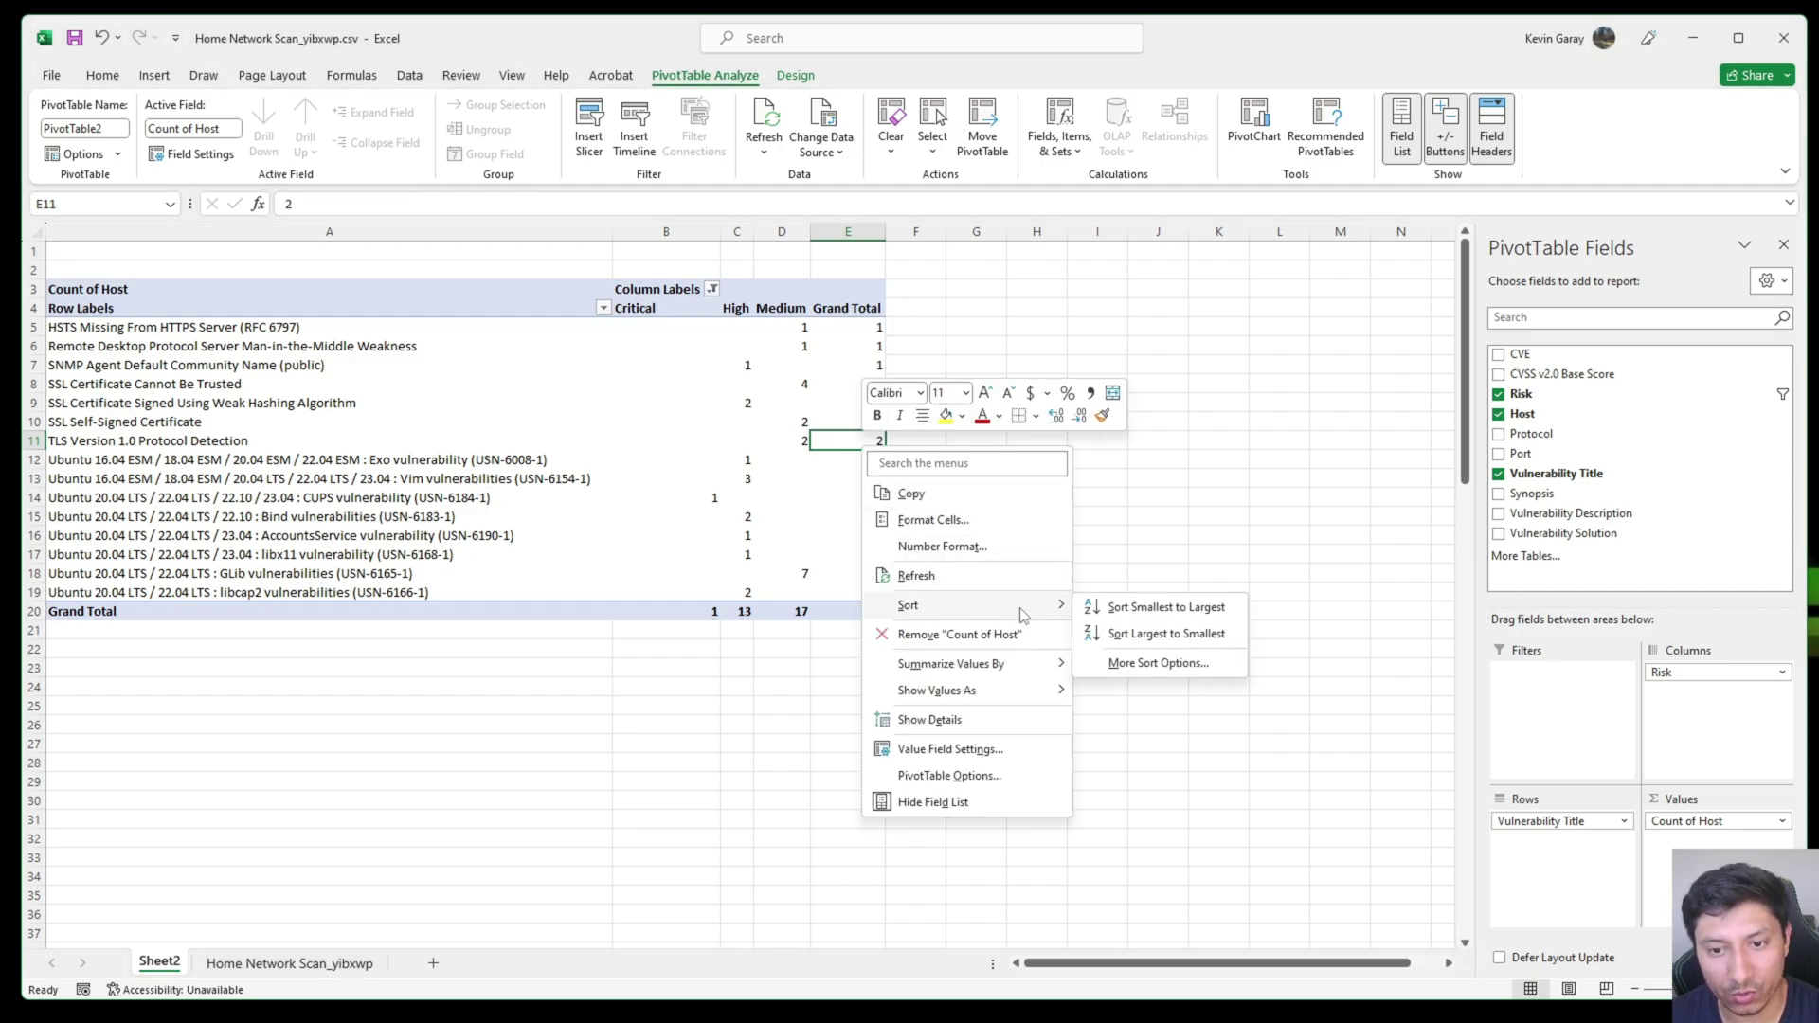
left_click(1170, 629)
left_click(860, 326)
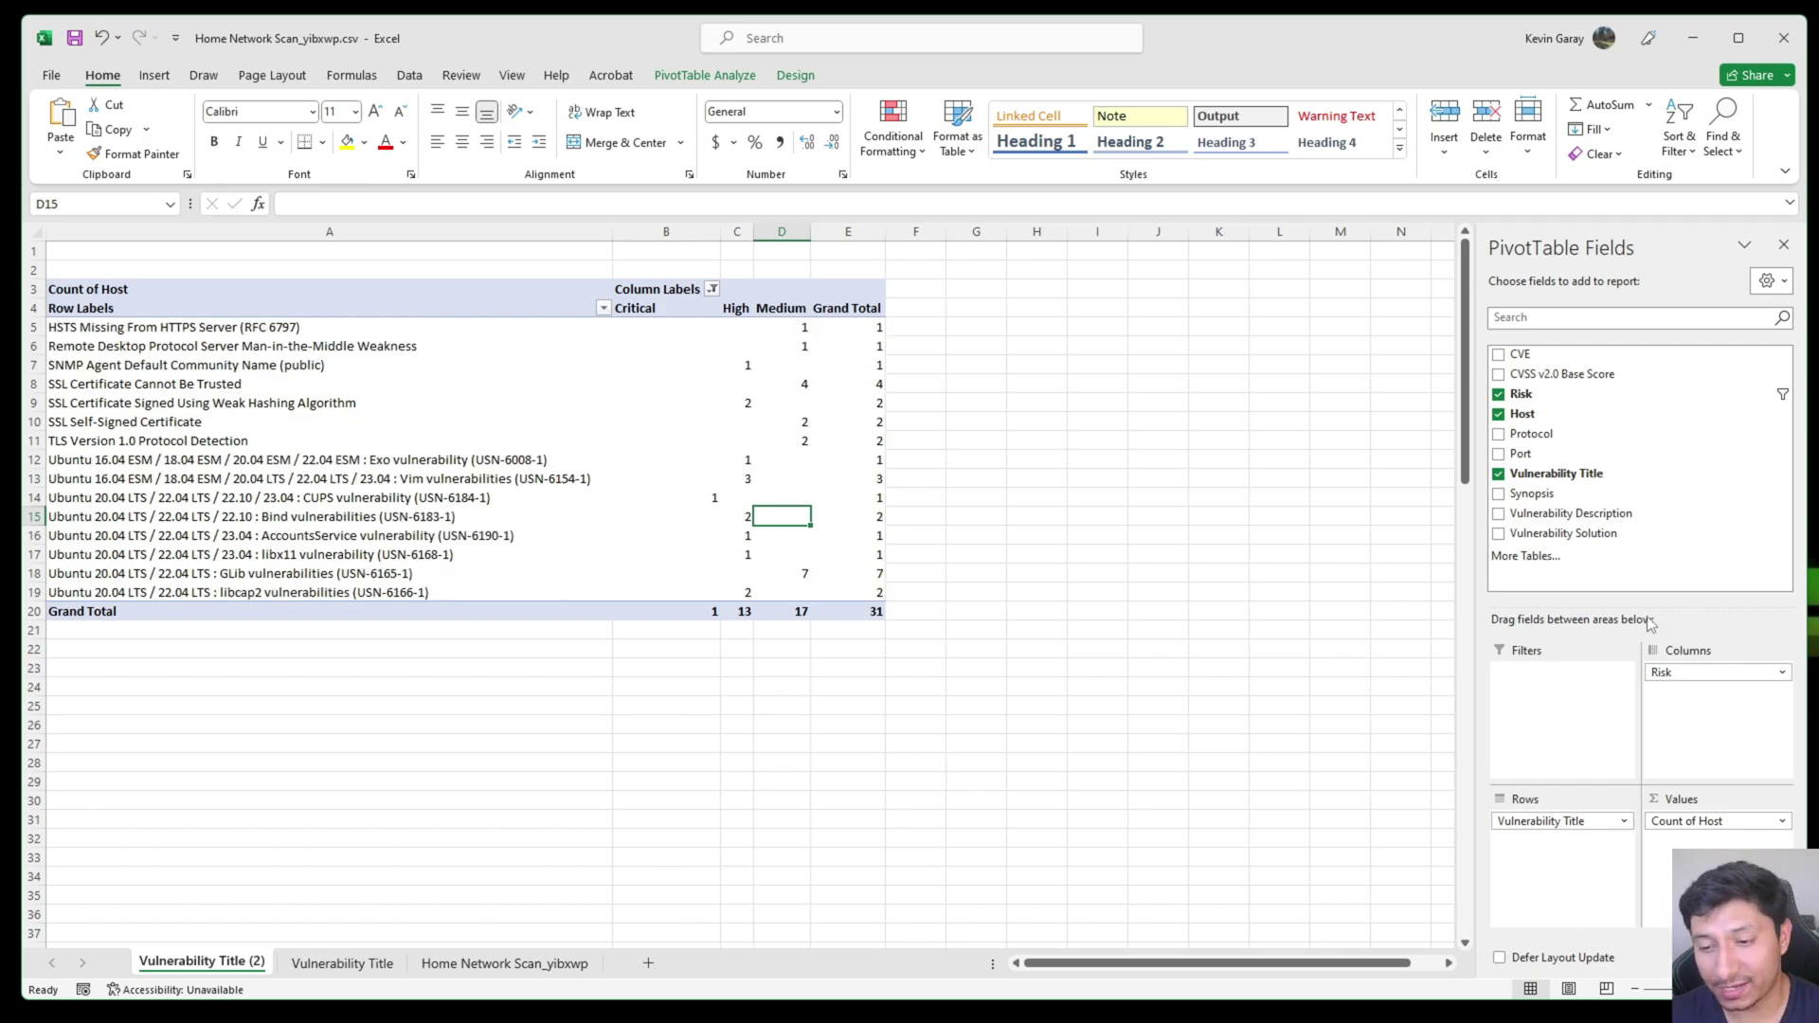
Step: List host IPs as pivot rows and check 192.168.1.215's Critical, High, Medium and total counts
mouse_move(1692, 830)
left_mouse_down()
mouse_move(1535, 846)
mouse_move(1768, 840)
mouse_move(1725, 833)
left_mouse_up()
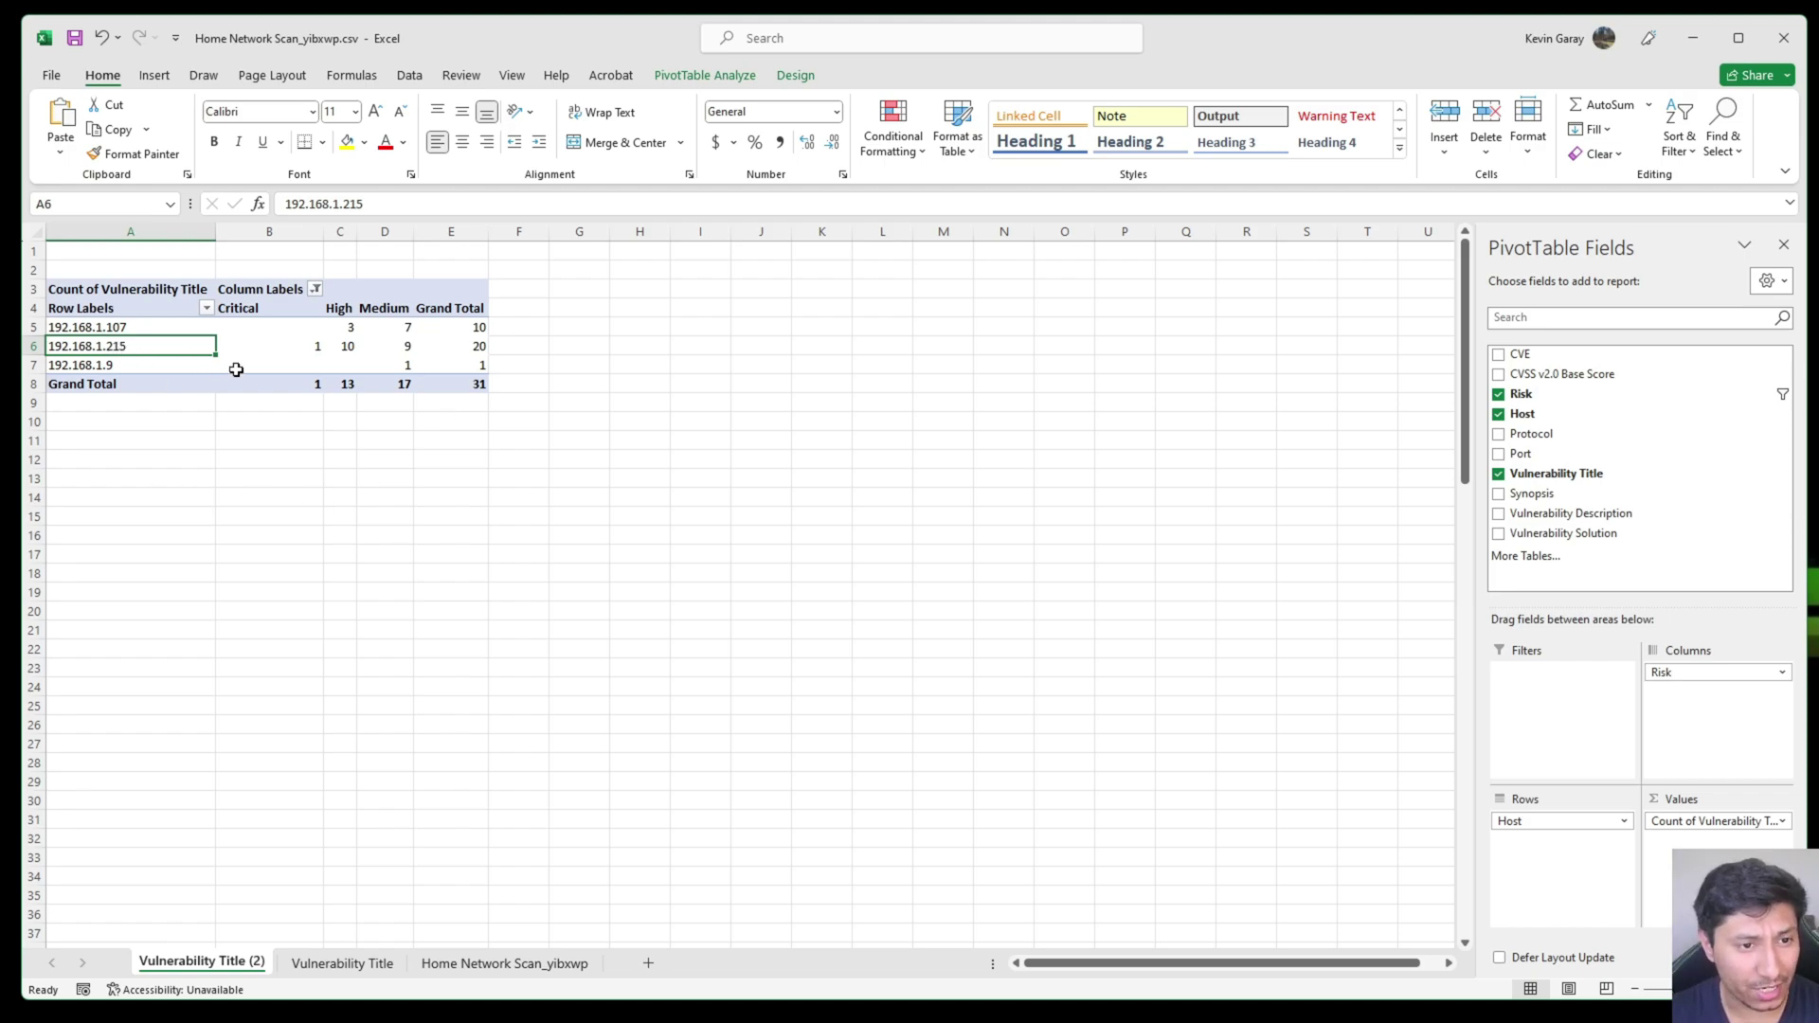
left_click(271, 348)
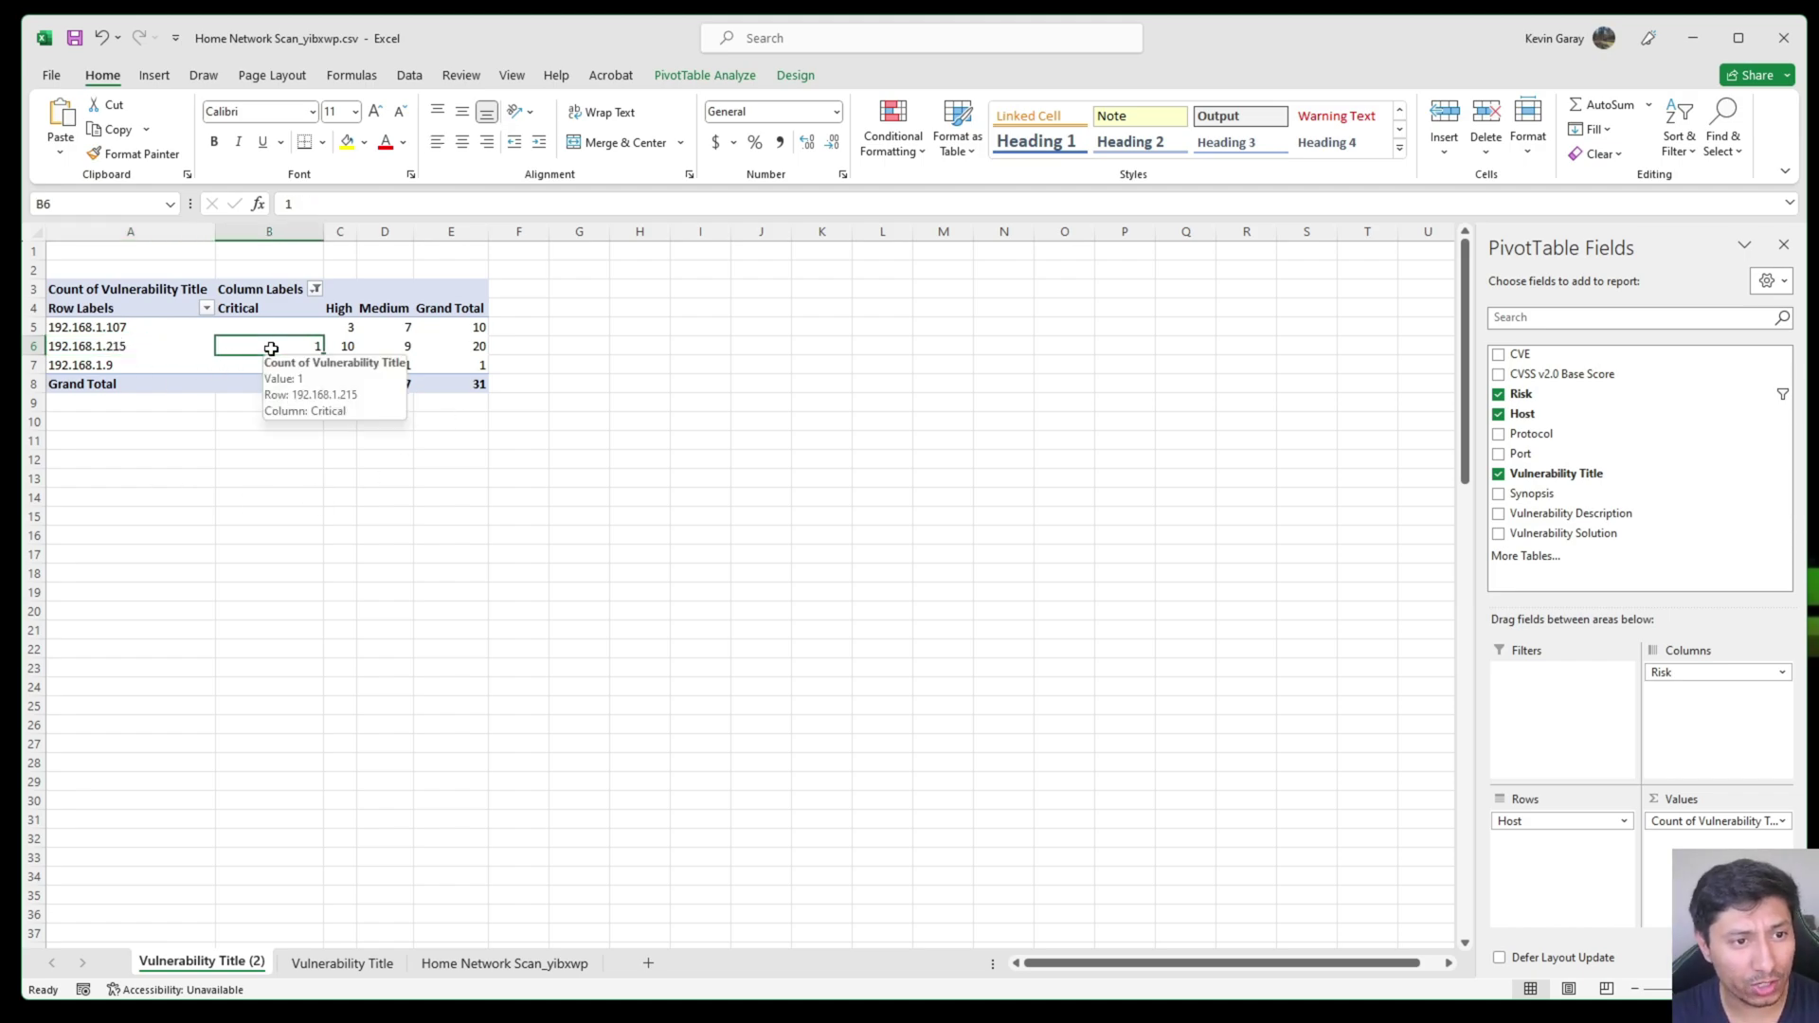
left_click(341, 346)
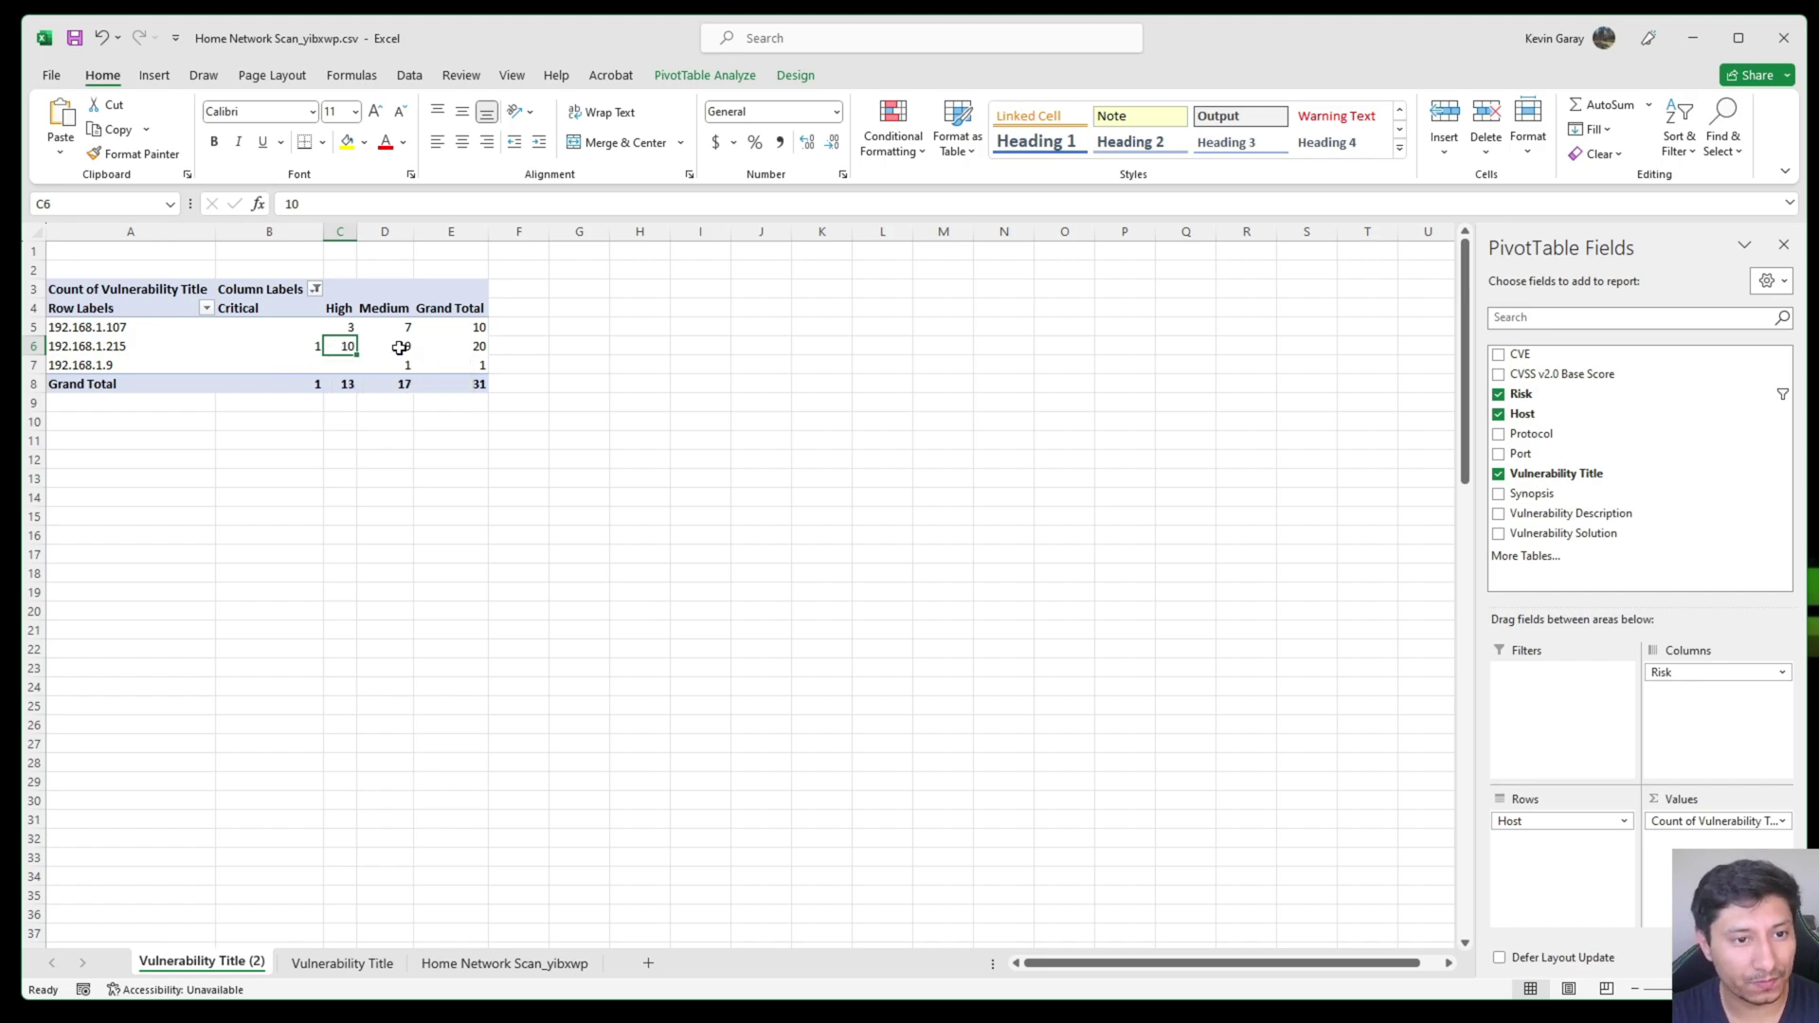
left_click(390, 347)
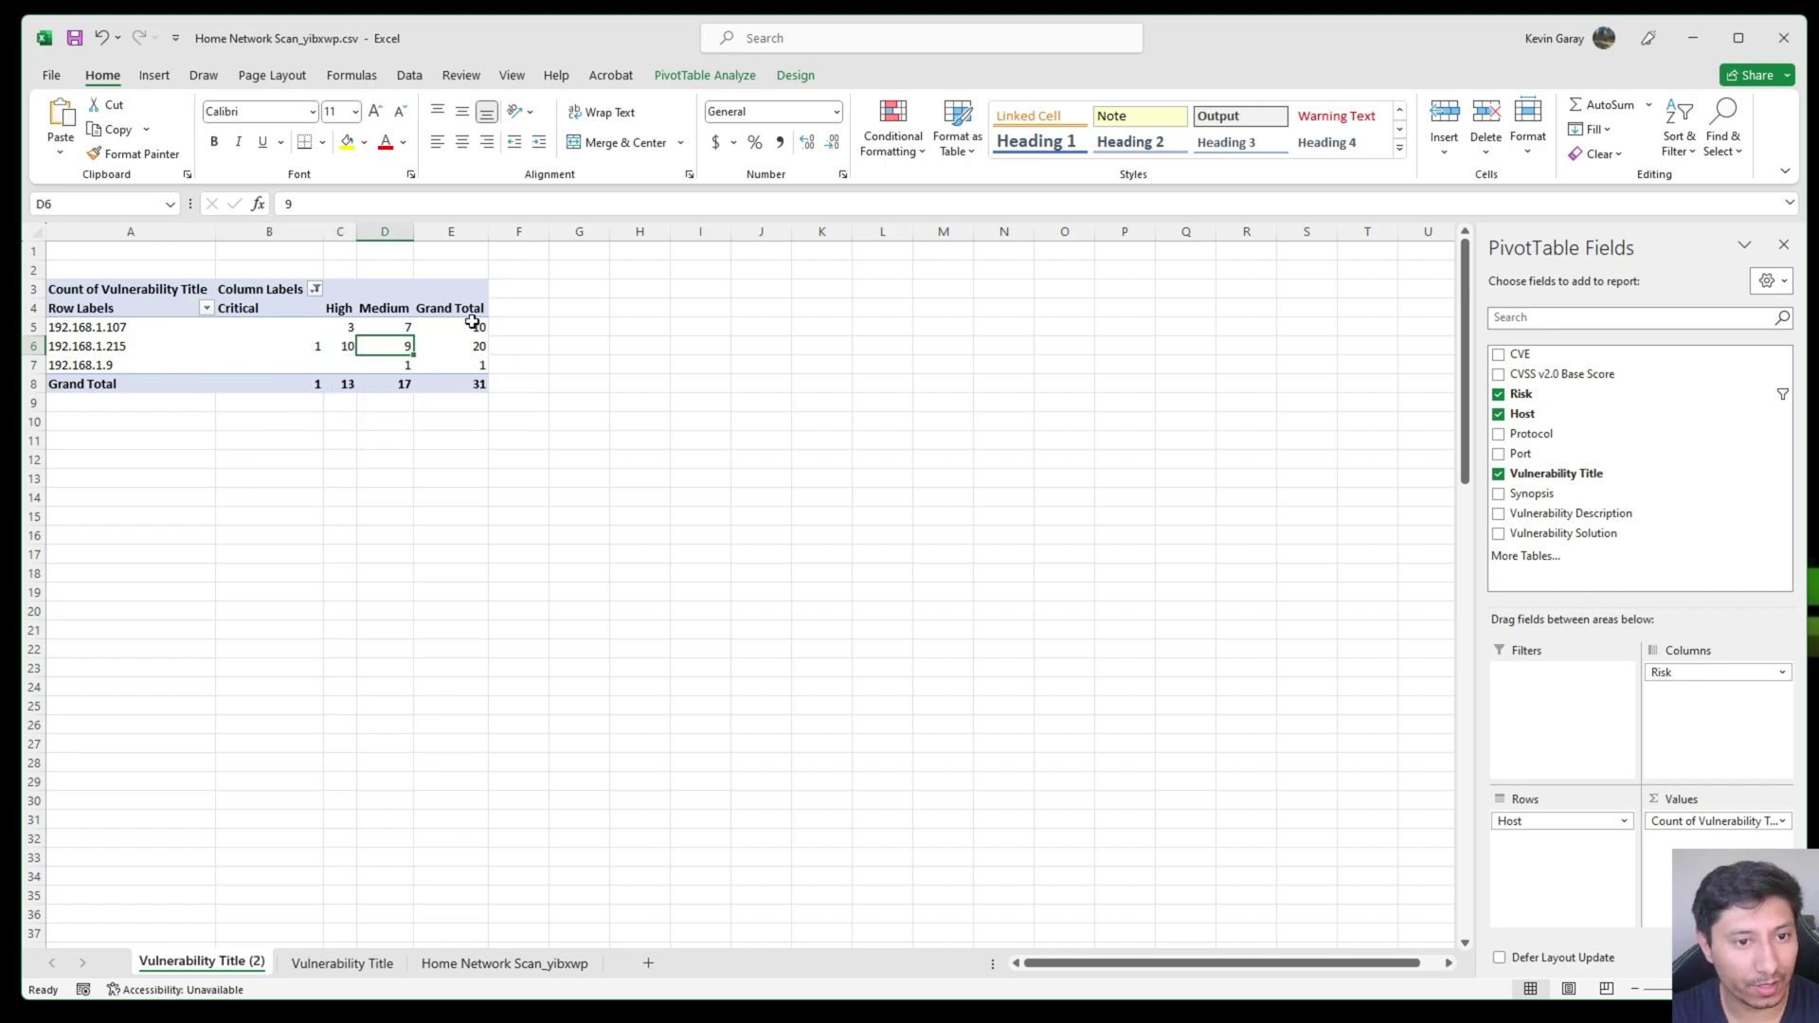
left_click(454, 344)
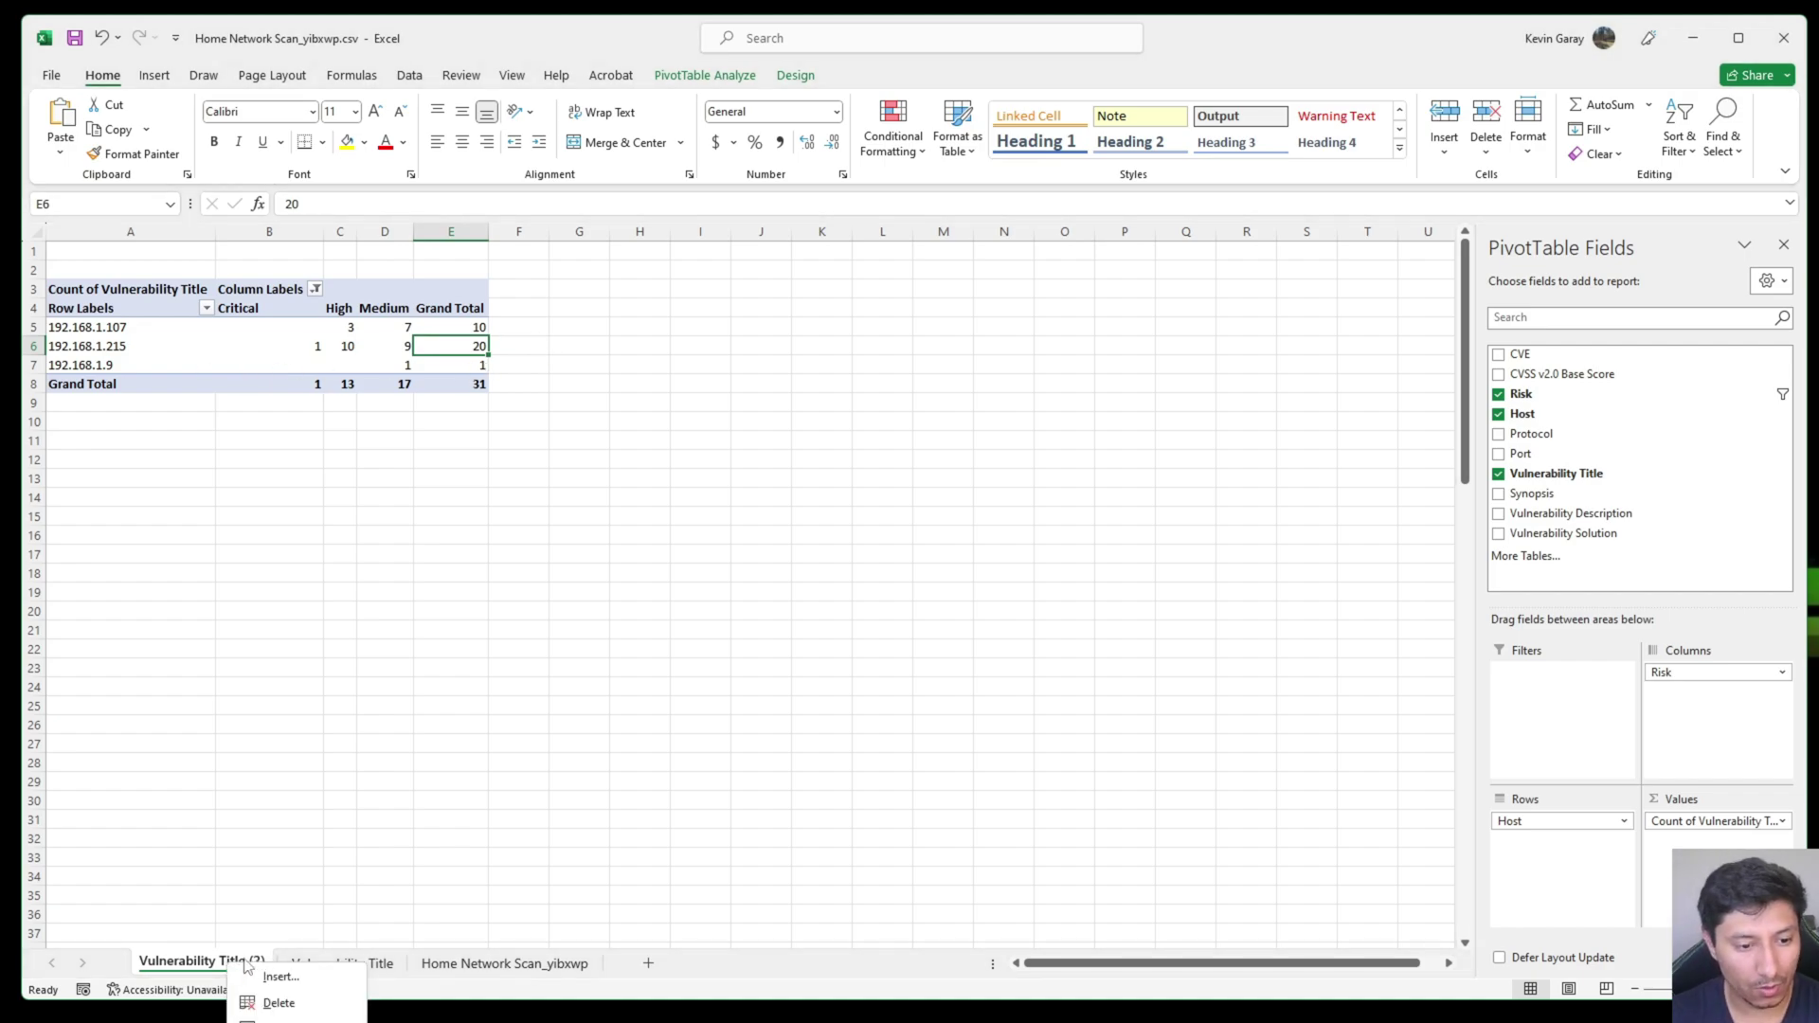
Step: Rename the 'Vulnerability Title (2)' sheet to 'Asset IP'
double_click(228, 970)
left_click(142, 961)
key("Delete")
key("Delete")
key("Delete")
key("Delete")
key("Delete")
key("Delete")
key("Delete")
key("Delete")
key("Delete")
key("Delete")
key("Delete")
key("Delete")
key("Delete")
key("Delete")
key("Delete")
key("Delete")
key("Delete")
key("Delete")
key("Delete")
key("Delete")
type("Asset UIP")
key("BackSpace")
key("BackSpace")
key("BackSpace")
type("IP")
left_click(451, 439)
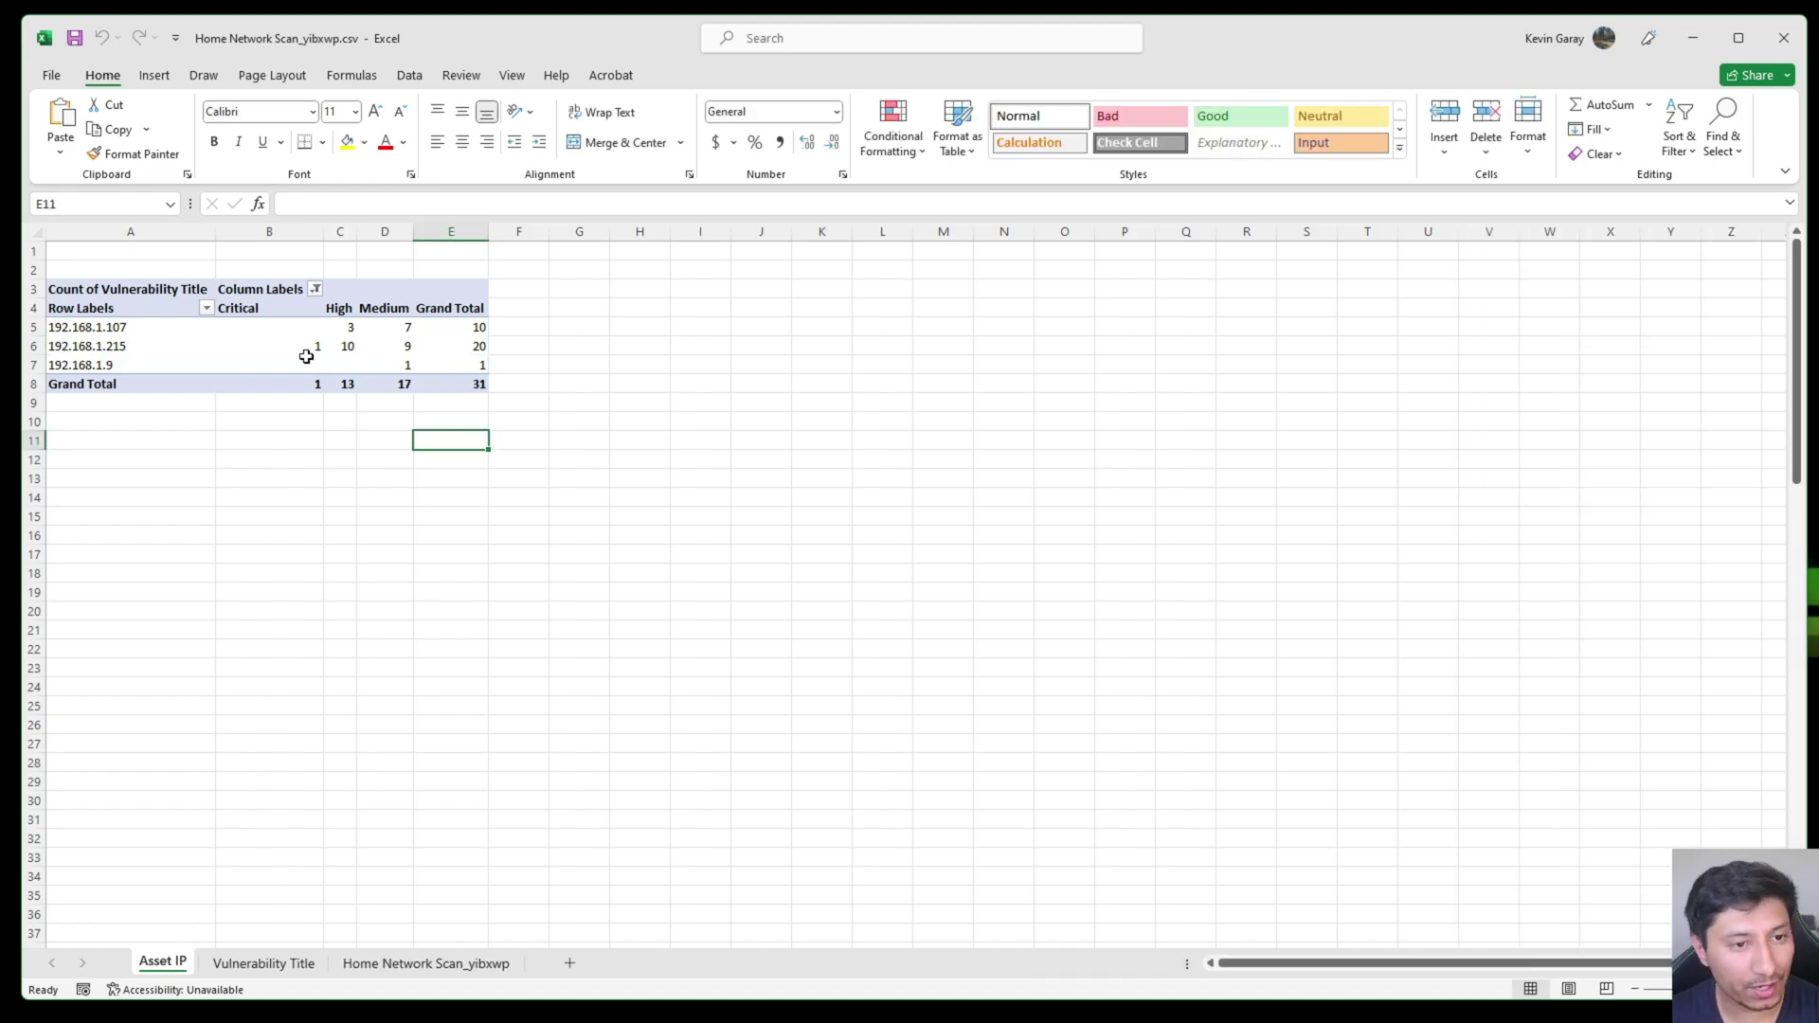
mouse_move(408, 348)
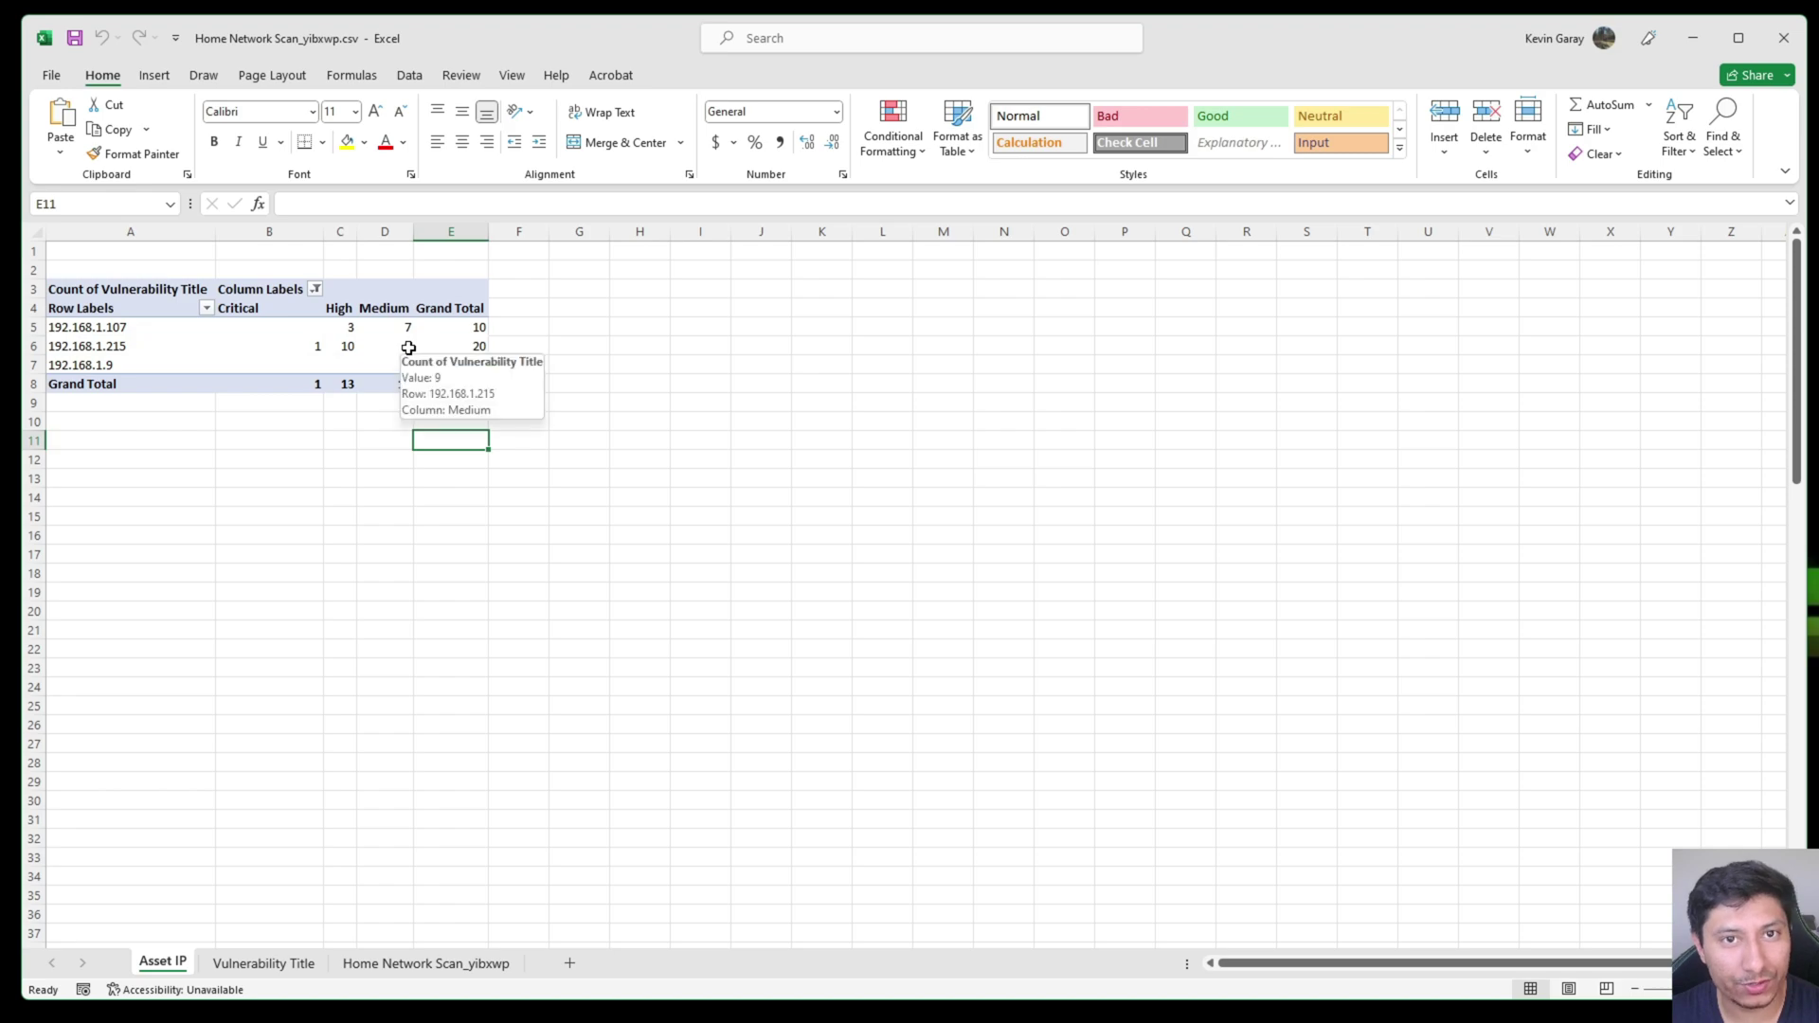
Step: Drill into the 10 High findings for 192.168.1.215 on a new sheet and widen the title column
left_click(344, 347)
double_click(344, 347)
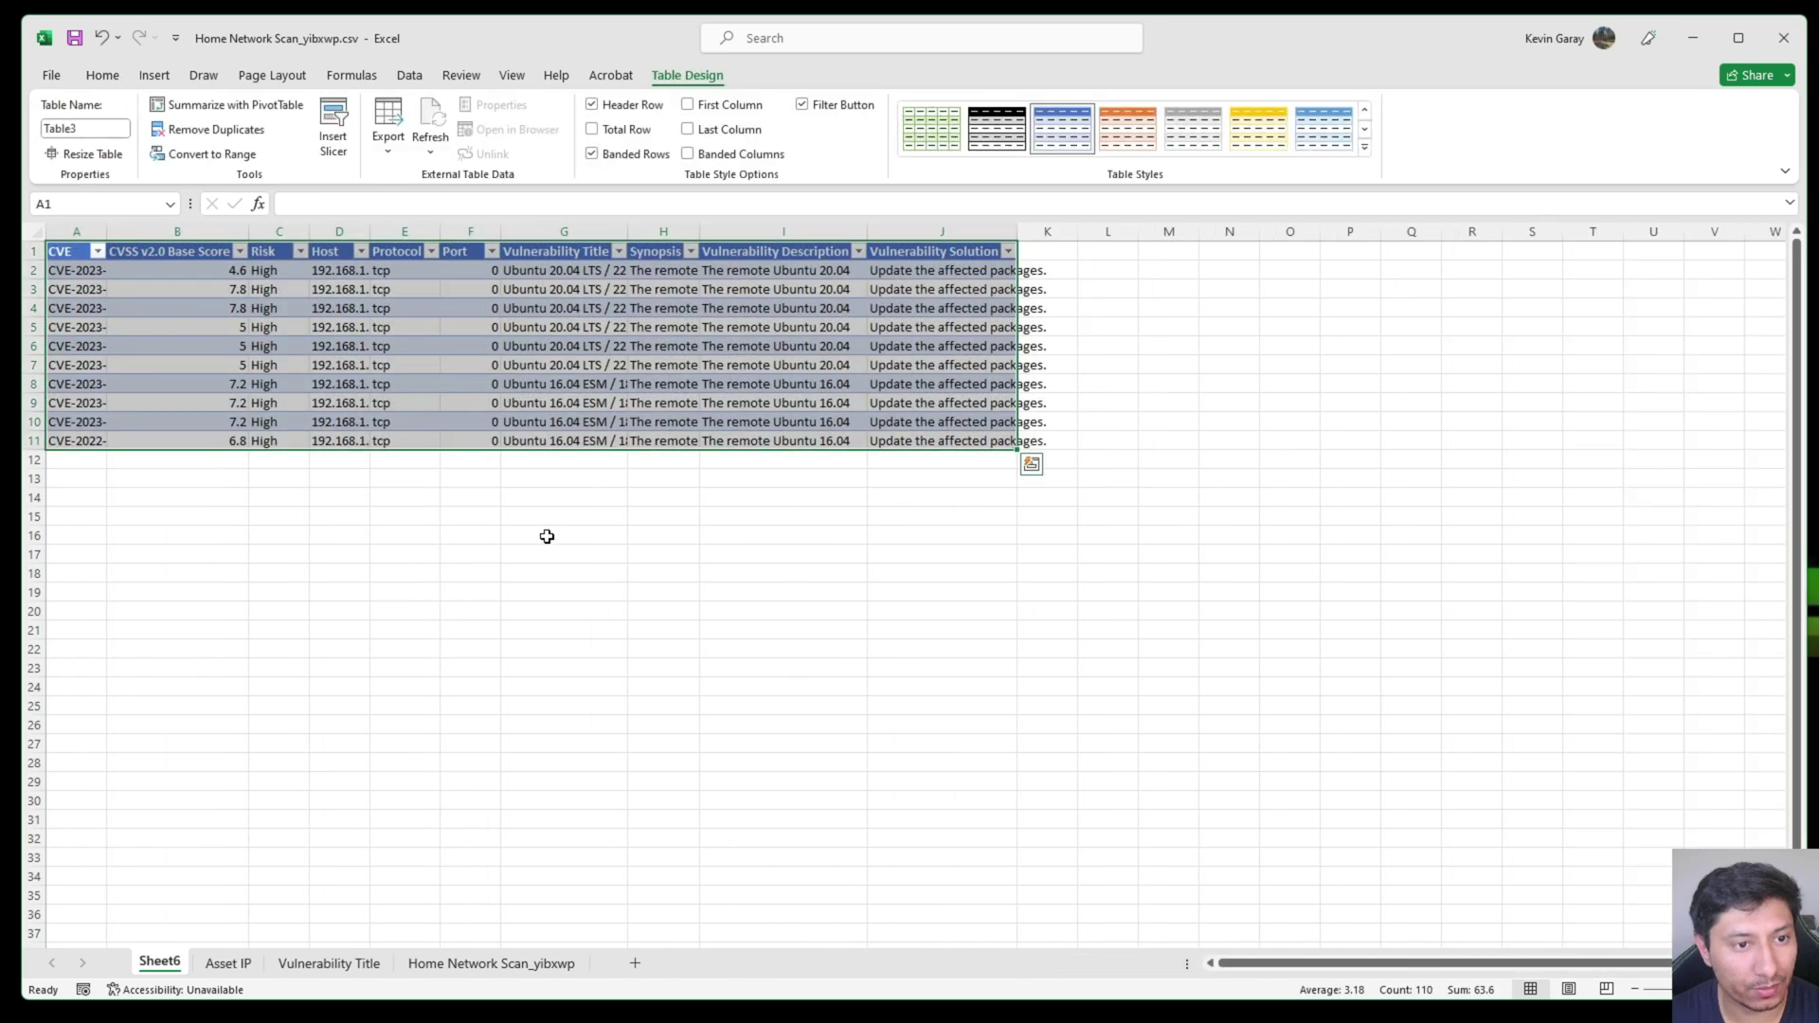
left_click(559, 553)
left_click_drag(625, 235, 898, 222)
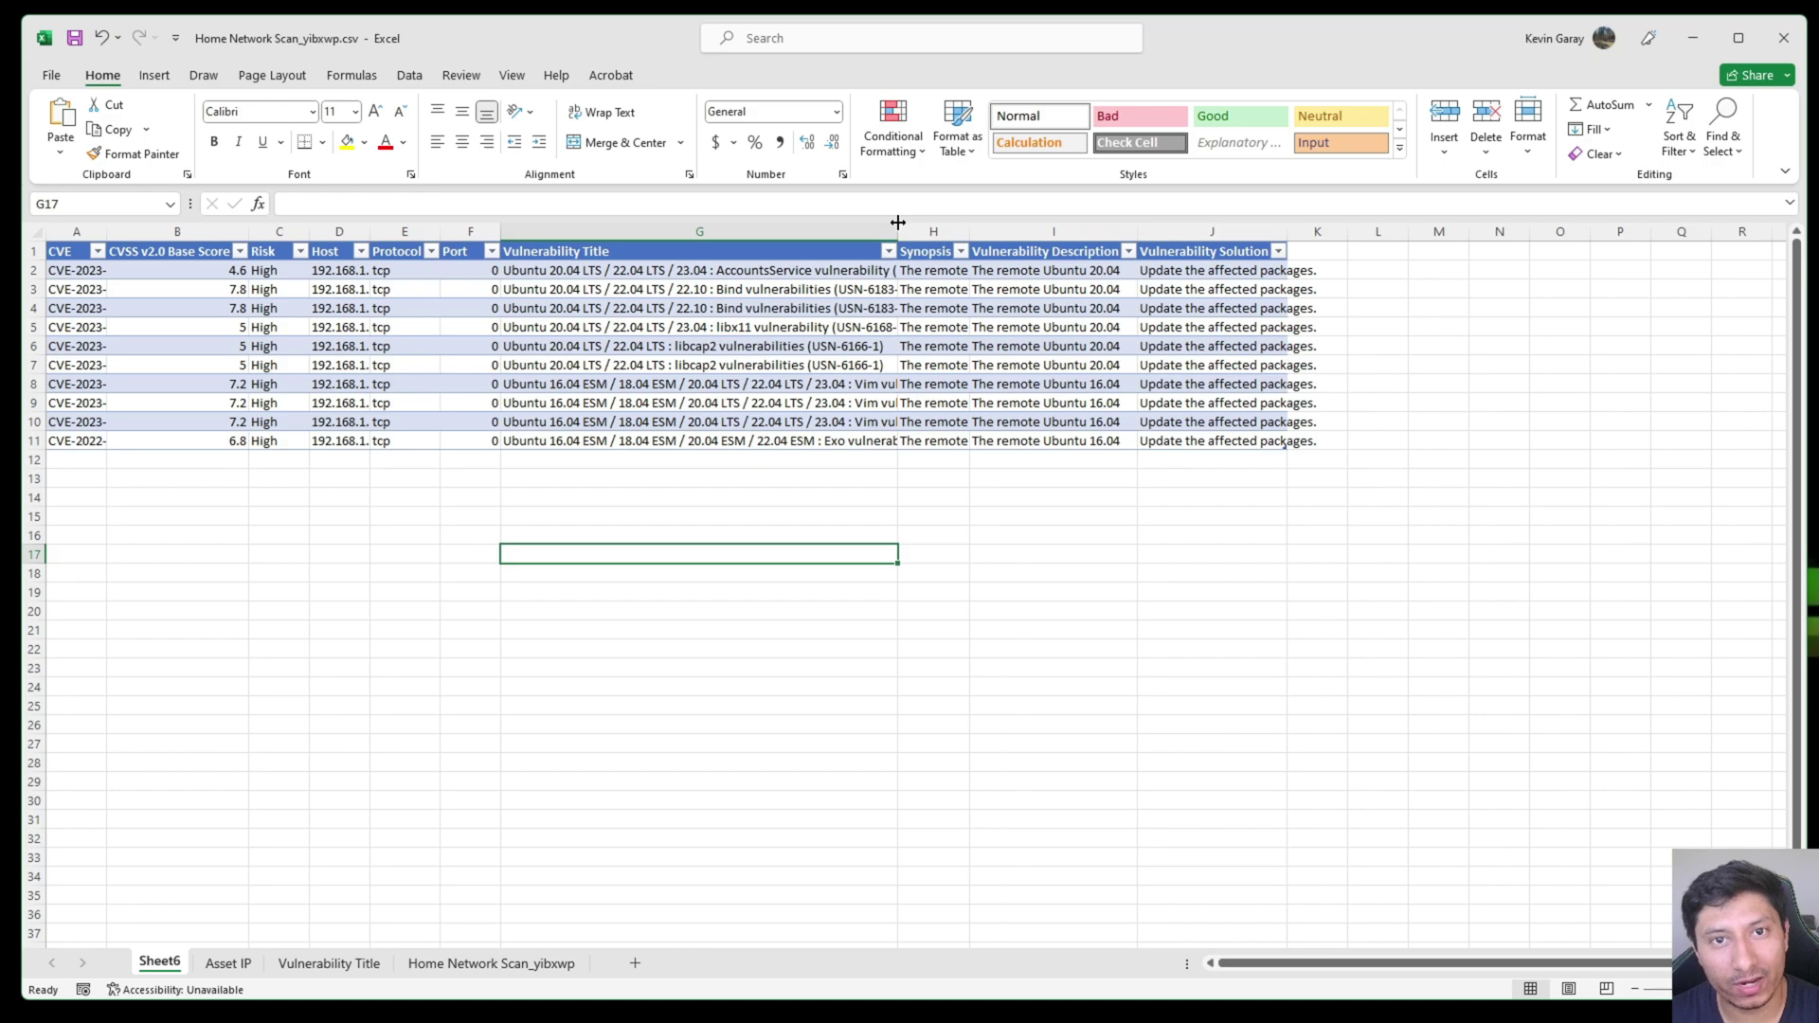
left_click_drag(320, 292, 478, 230)
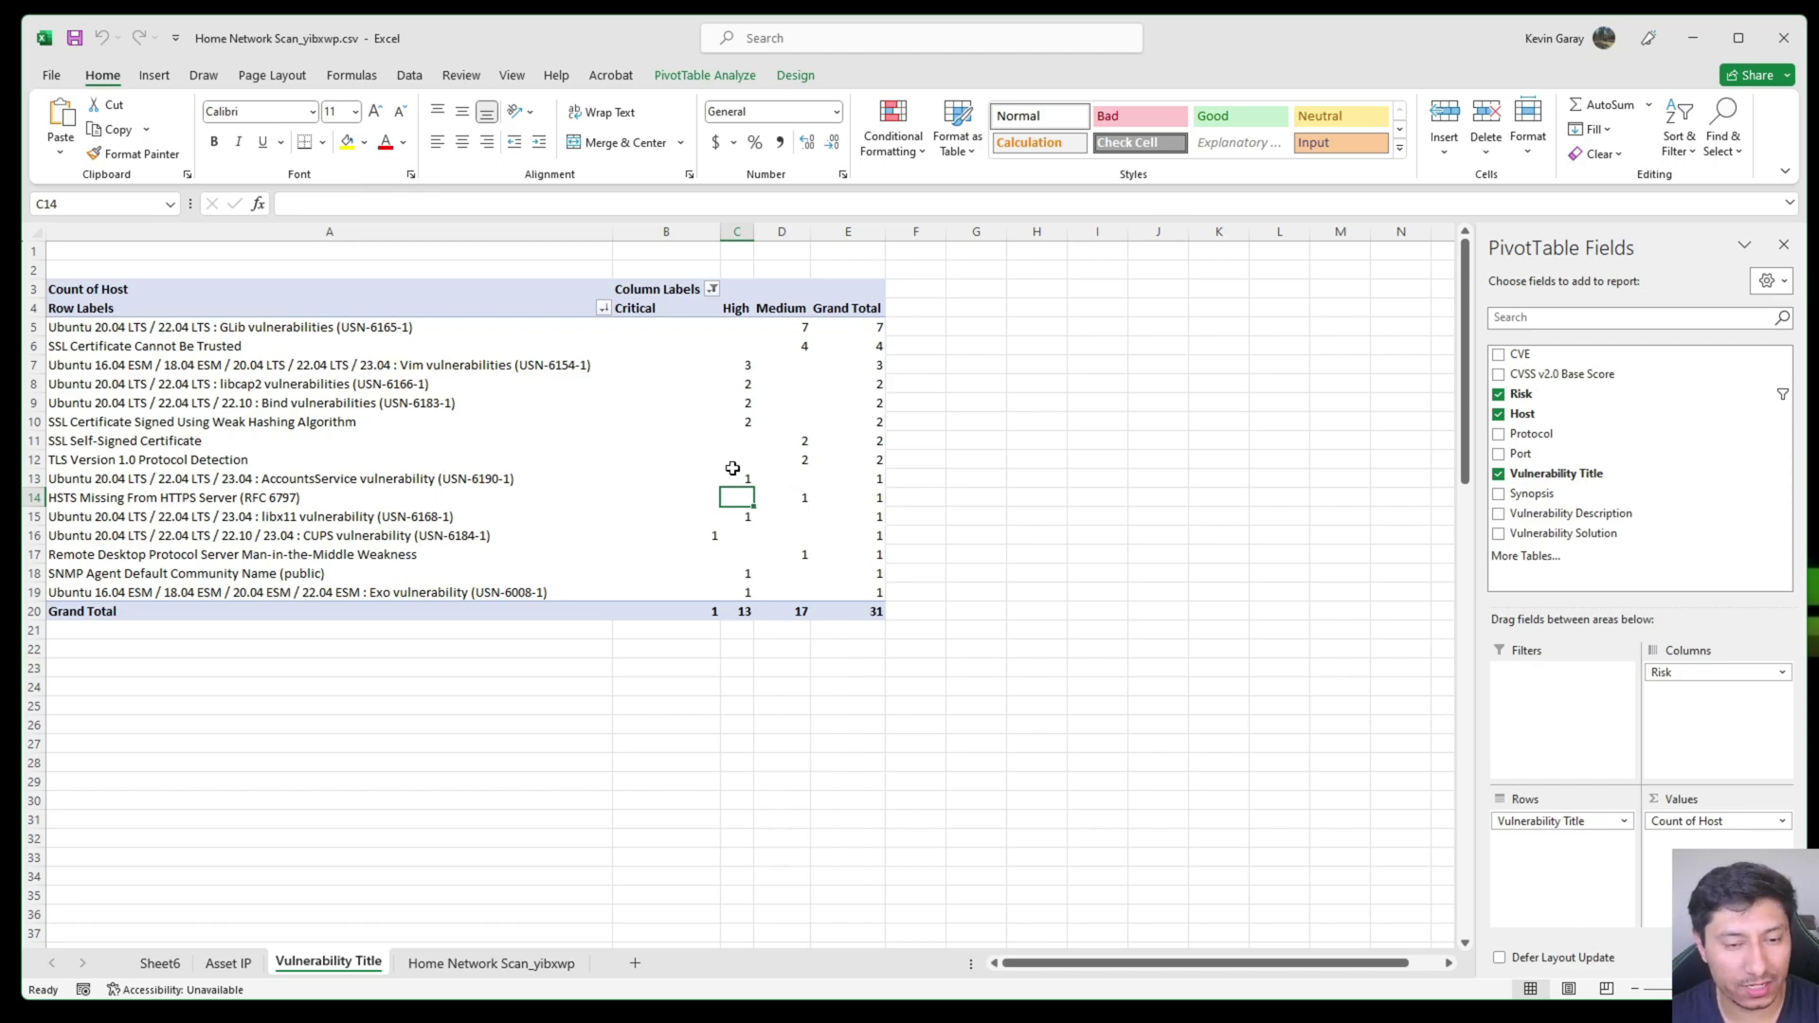
mouse_move(783, 466)
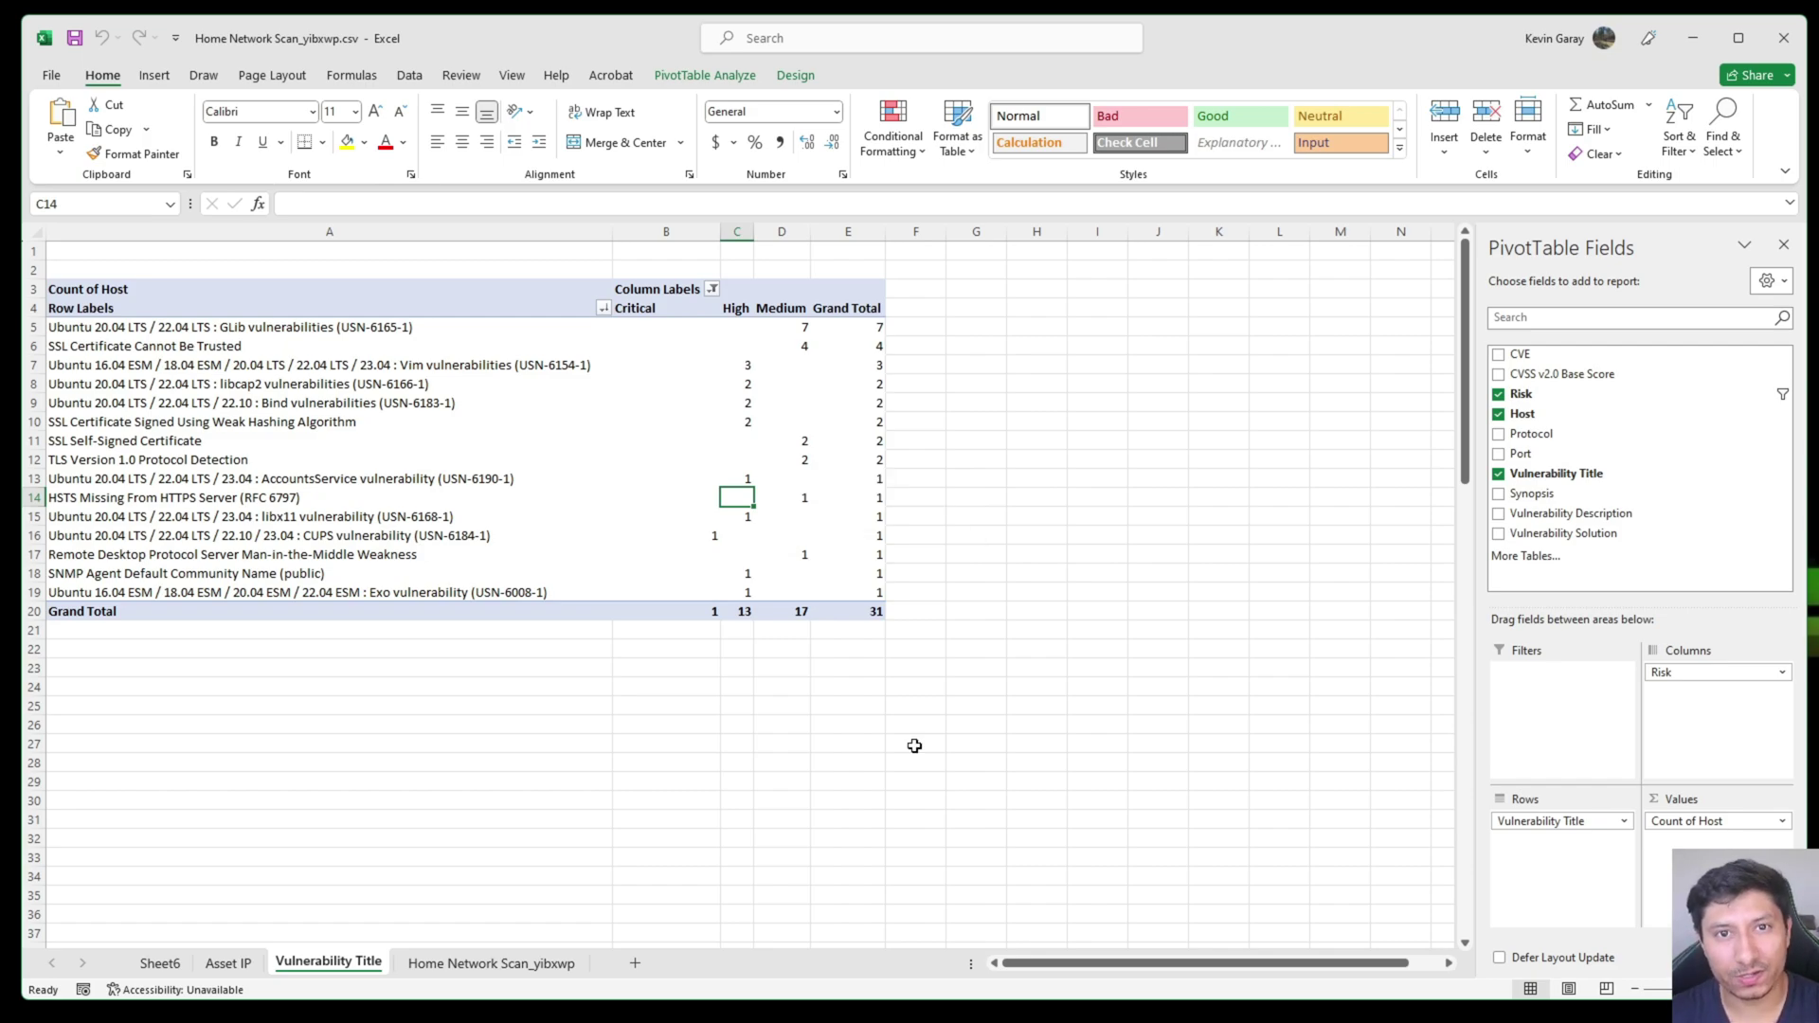
Step: On the Asset IP sheet, set the Row Labels filter to only 192.168.1.9
key("ctrl+Page_Up")
left_click(206, 308)
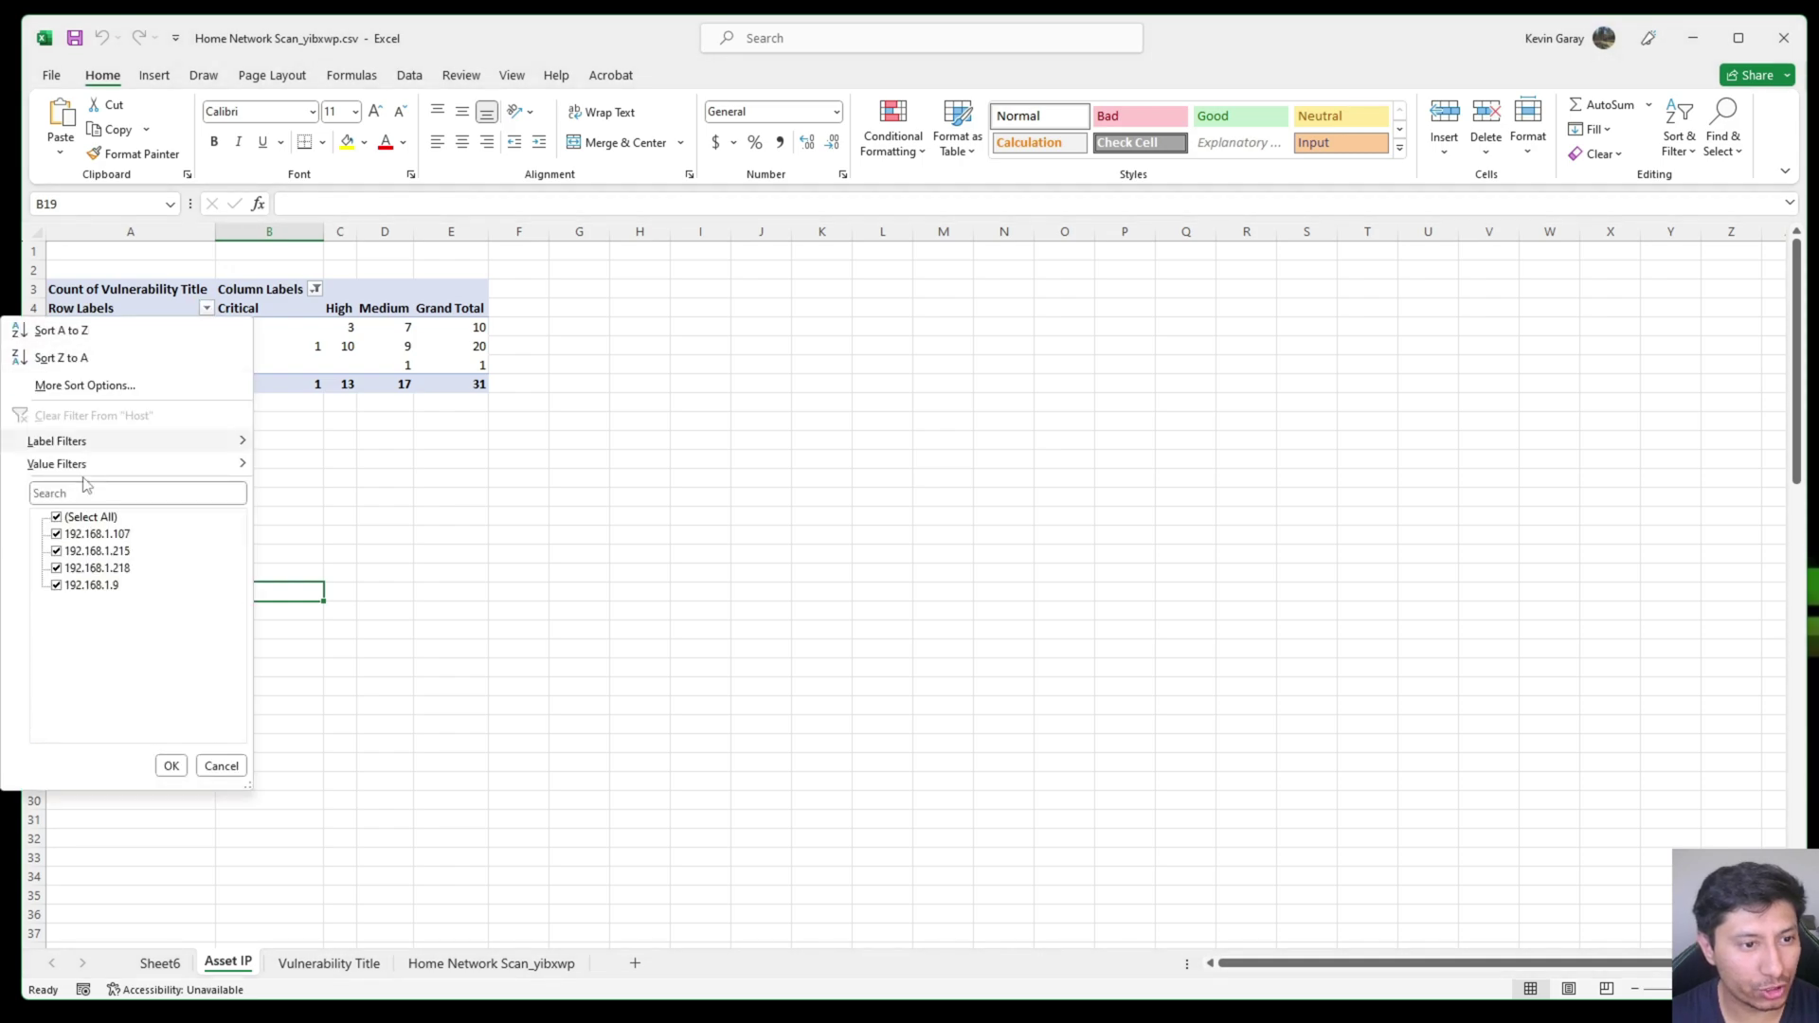
left_click(56, 517)
left_click(56, 586)
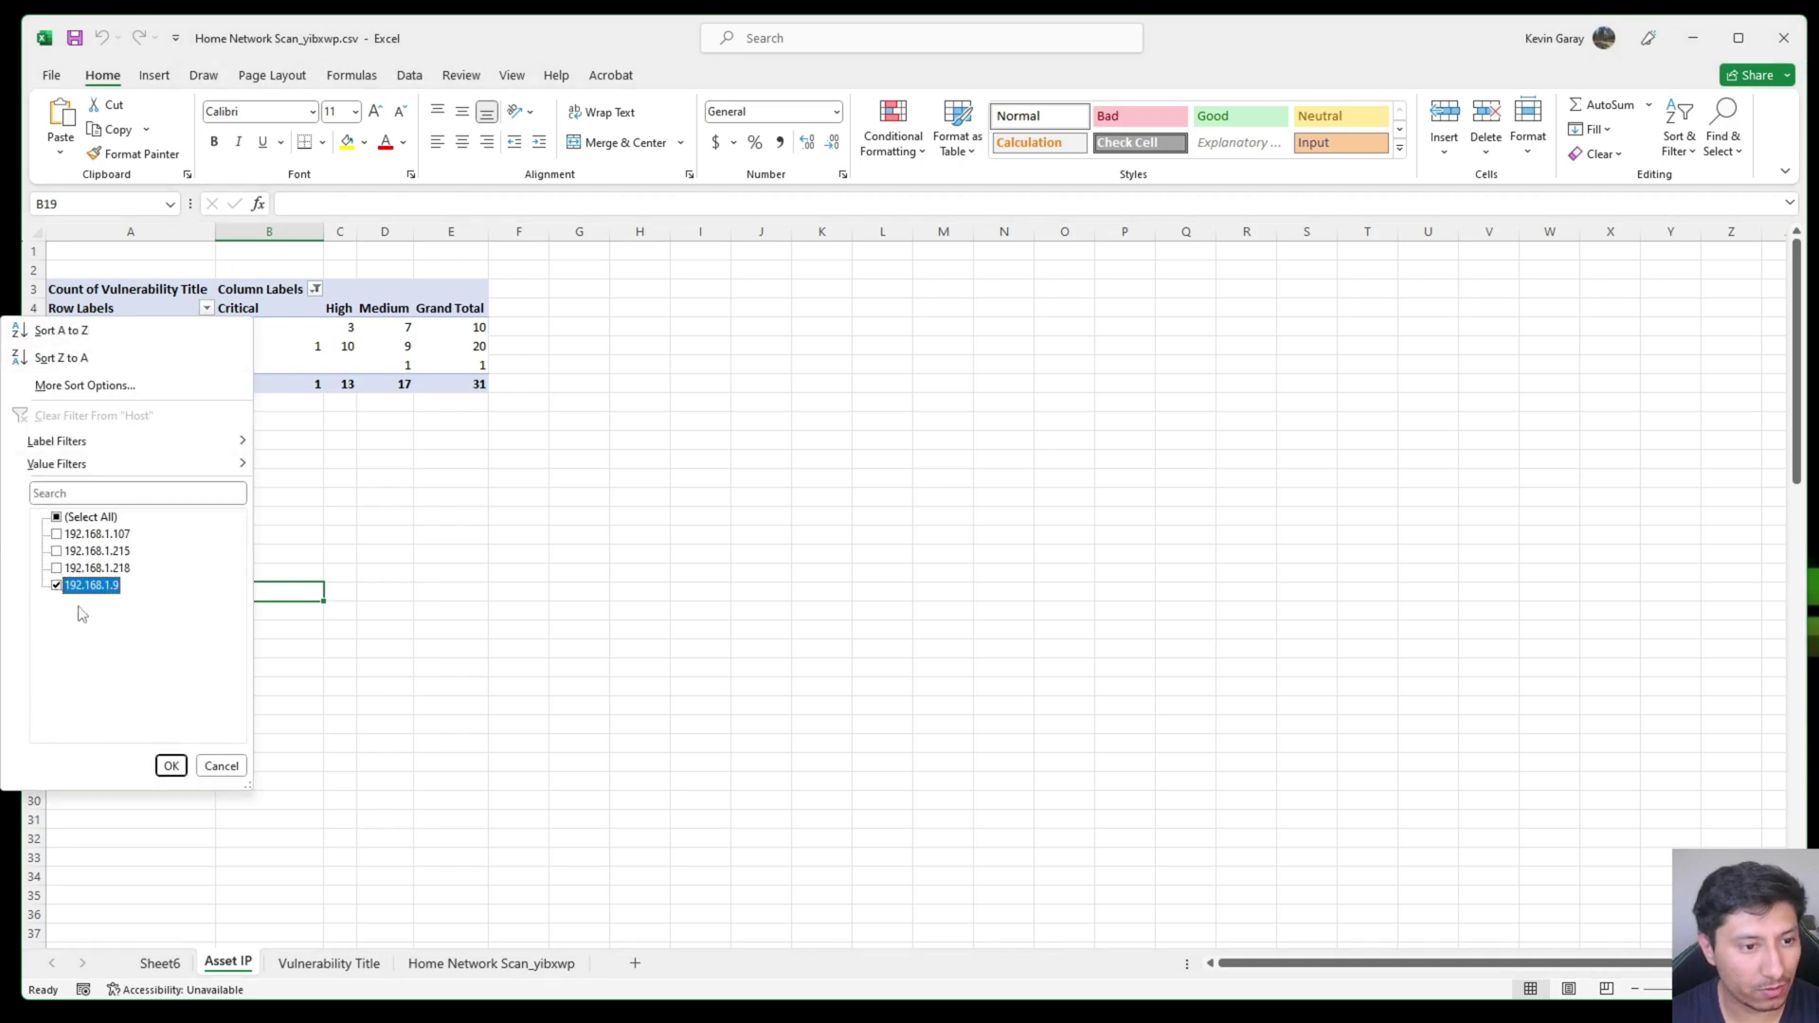
left_click(171, 767)
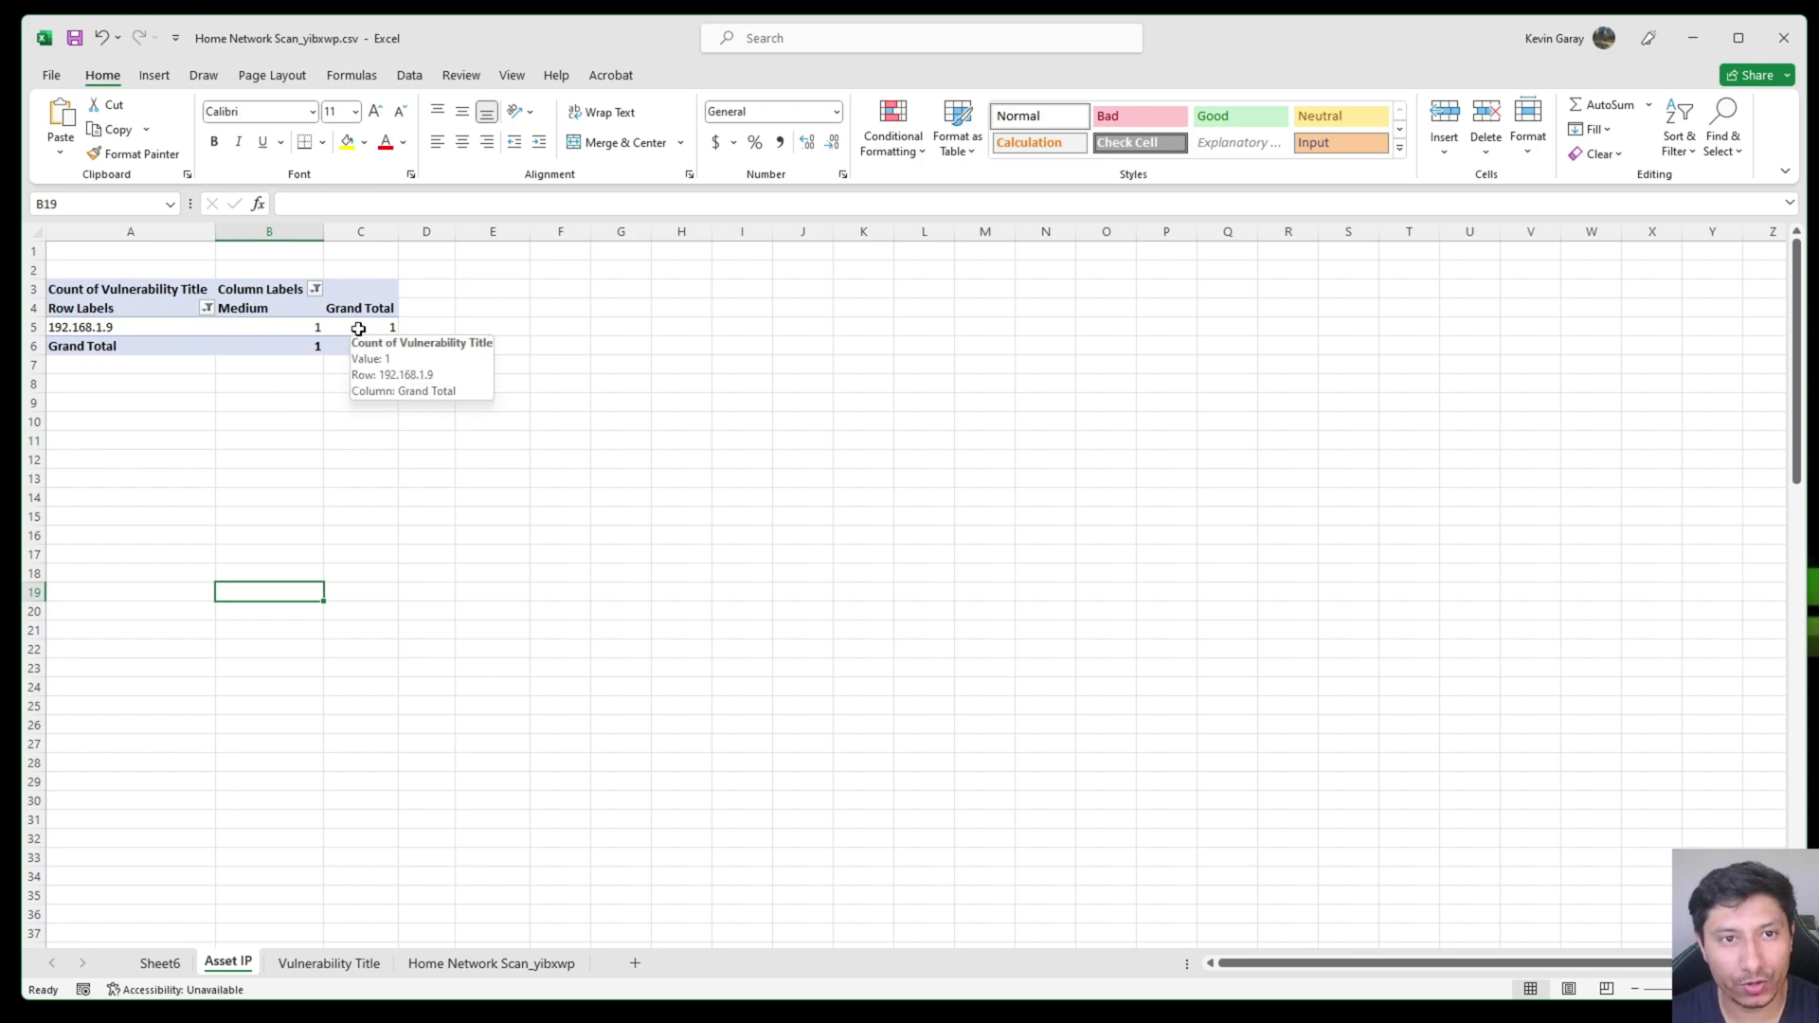
mouse_move(352, 325)
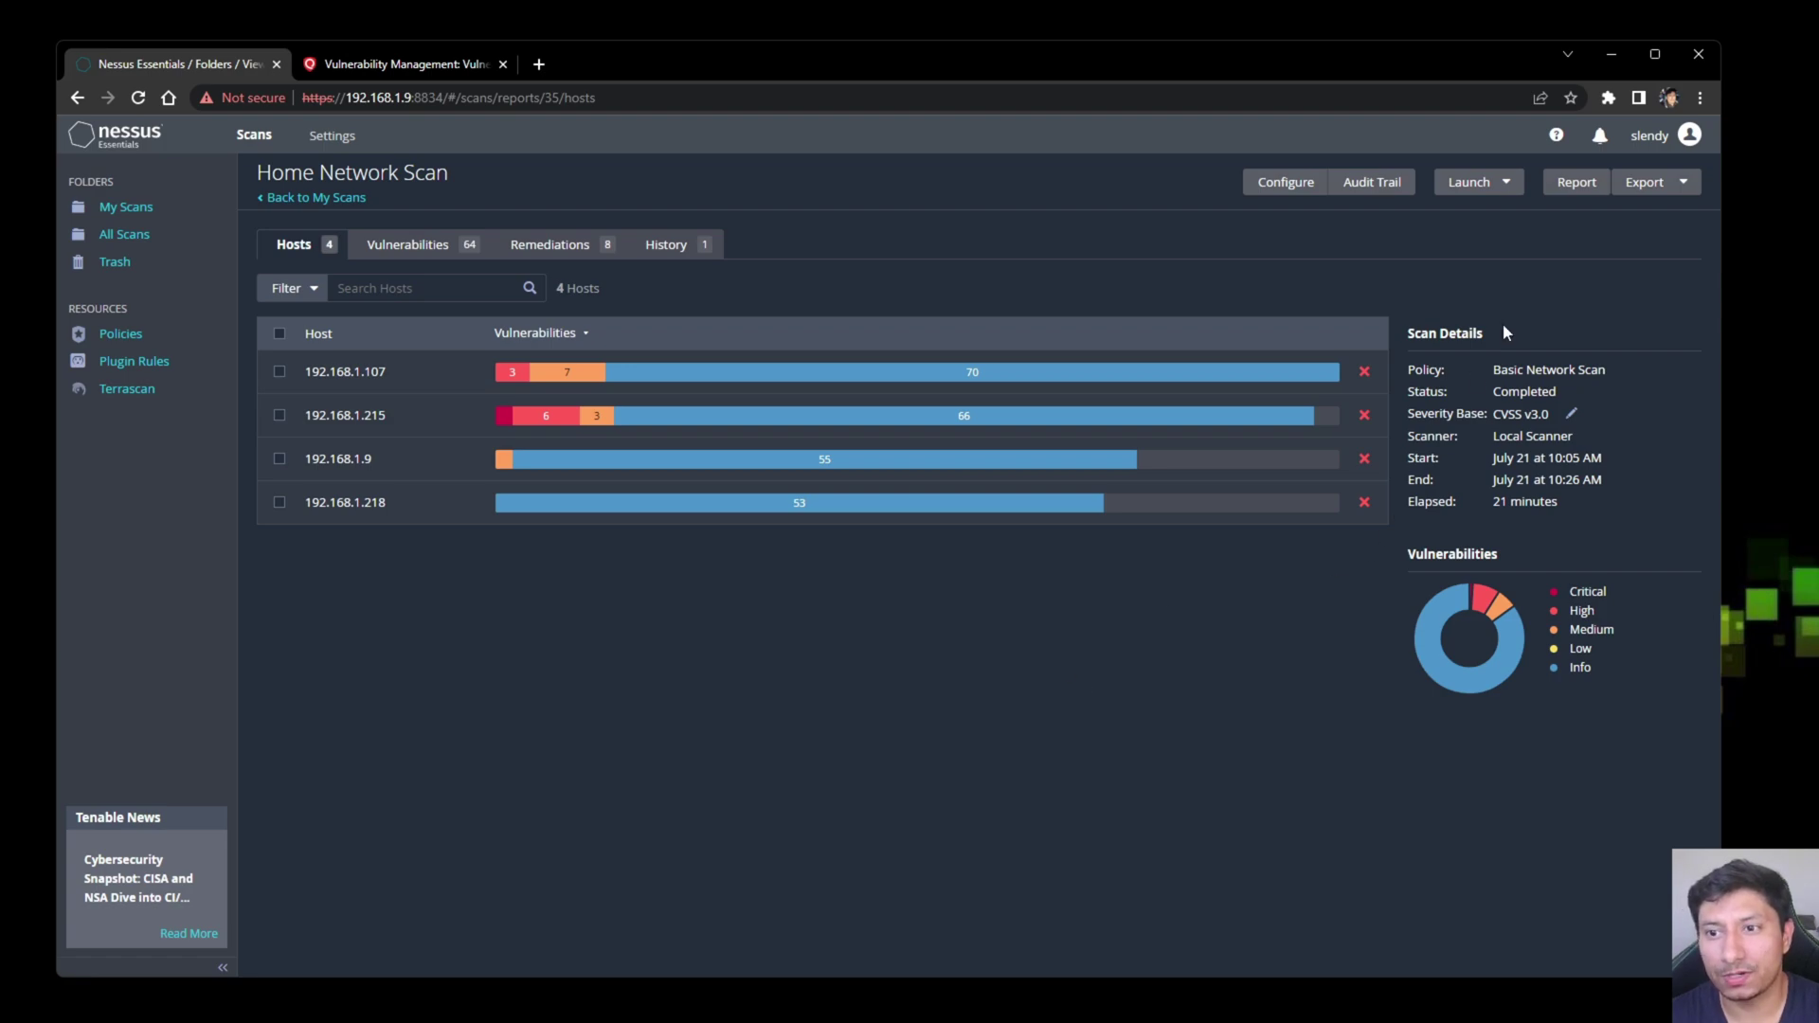
Step: Generate an HTML report of the Home Network Scan with the complete list of vulnerabilities by host
left_click(1576, 182)
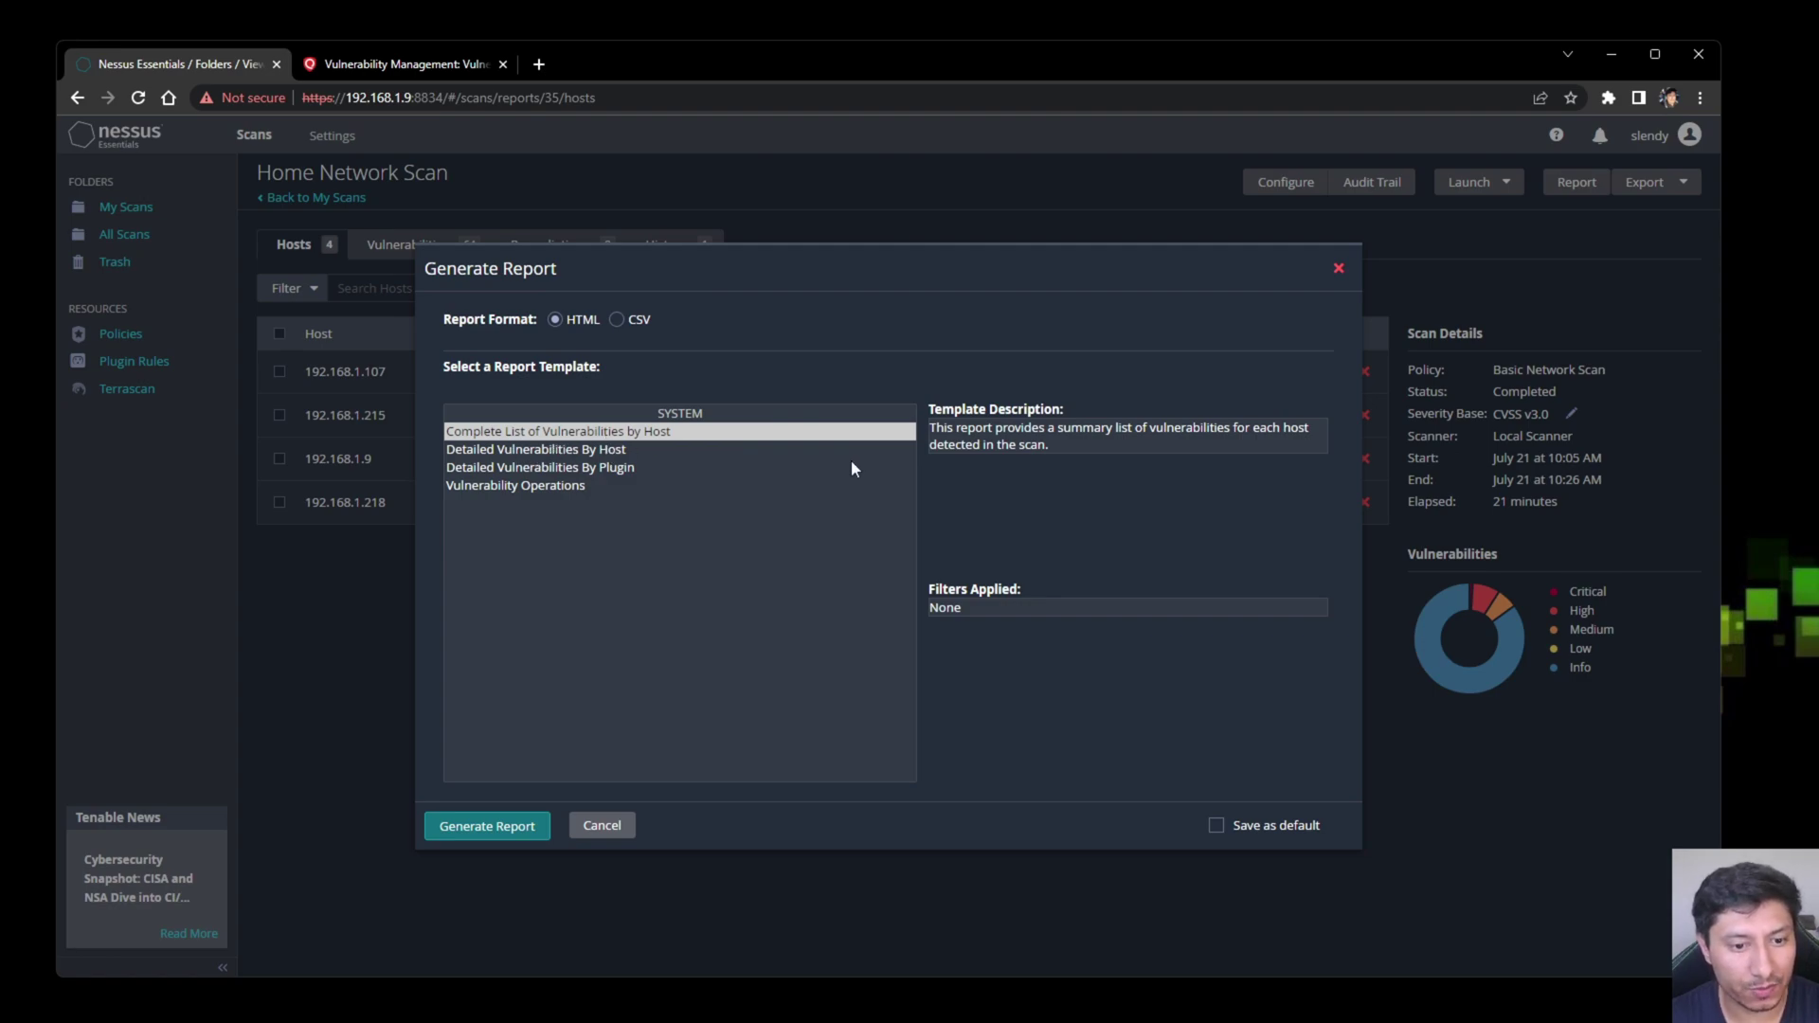
left_click(477, 832)
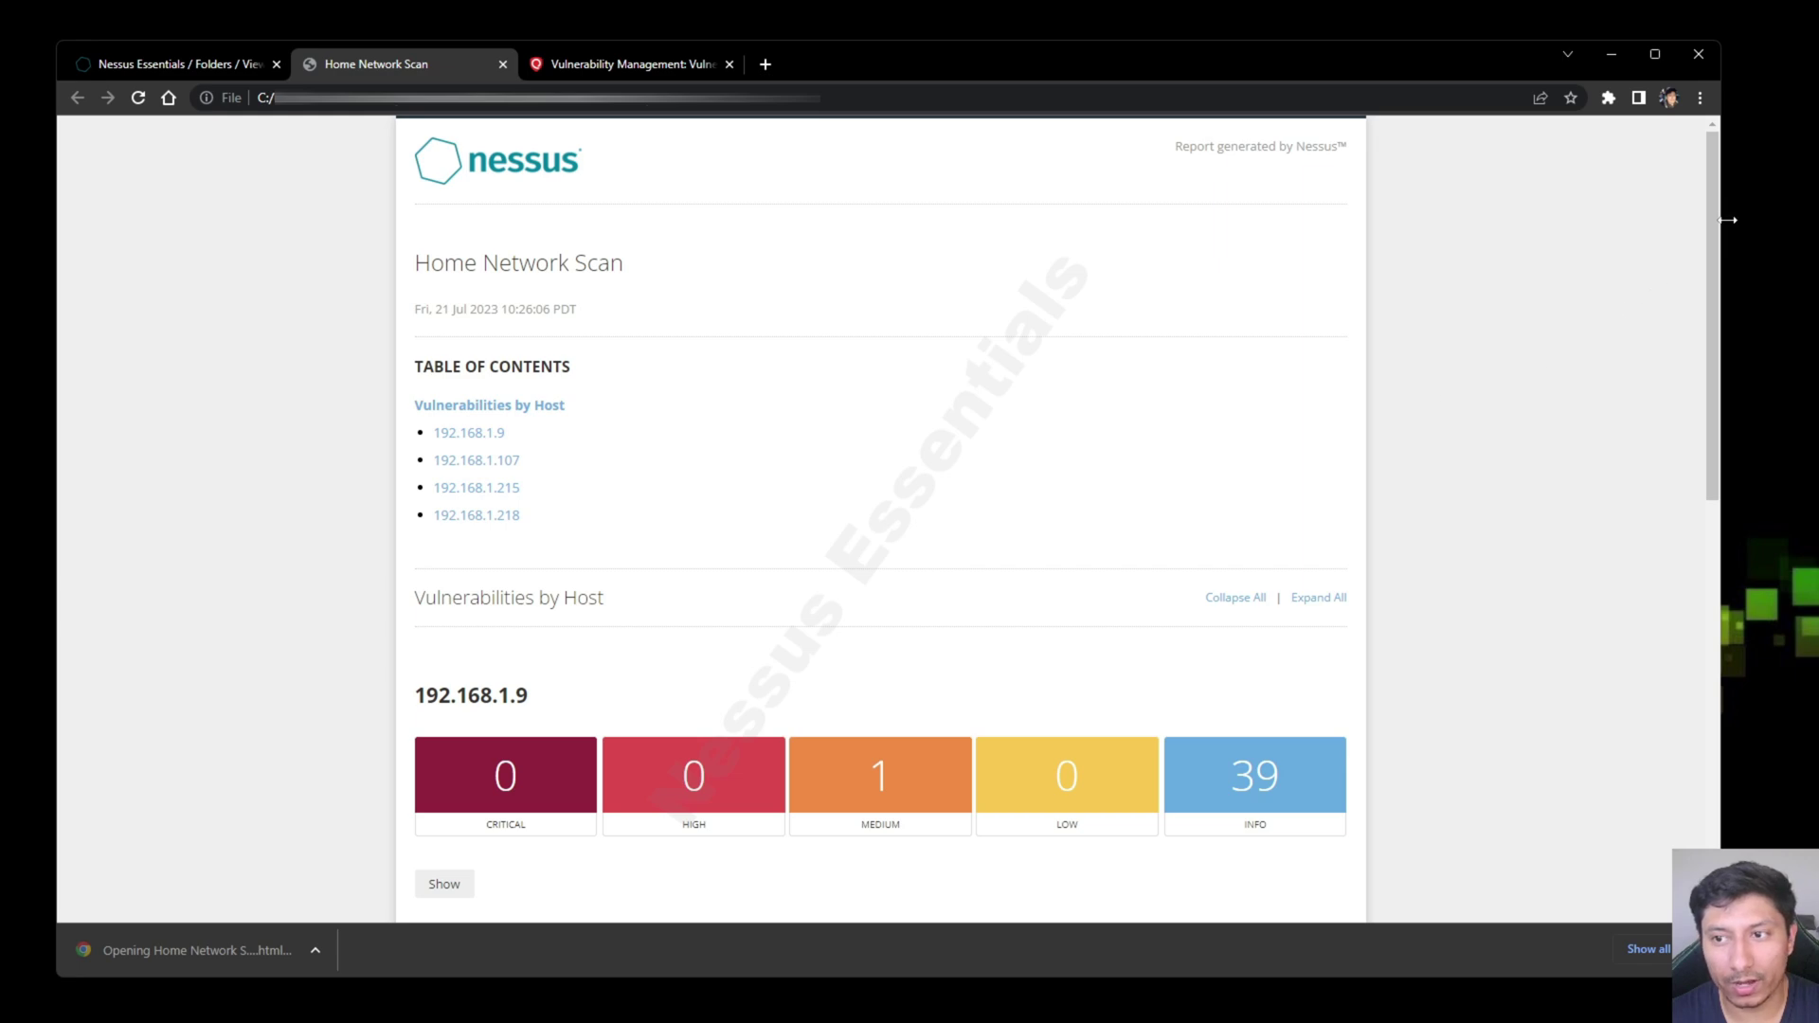
Step: Scroll the Nessus report, expand the 192.168.1.9 findings, then switch to the Qualys tab
scroll(1692, 262, "down", 4)
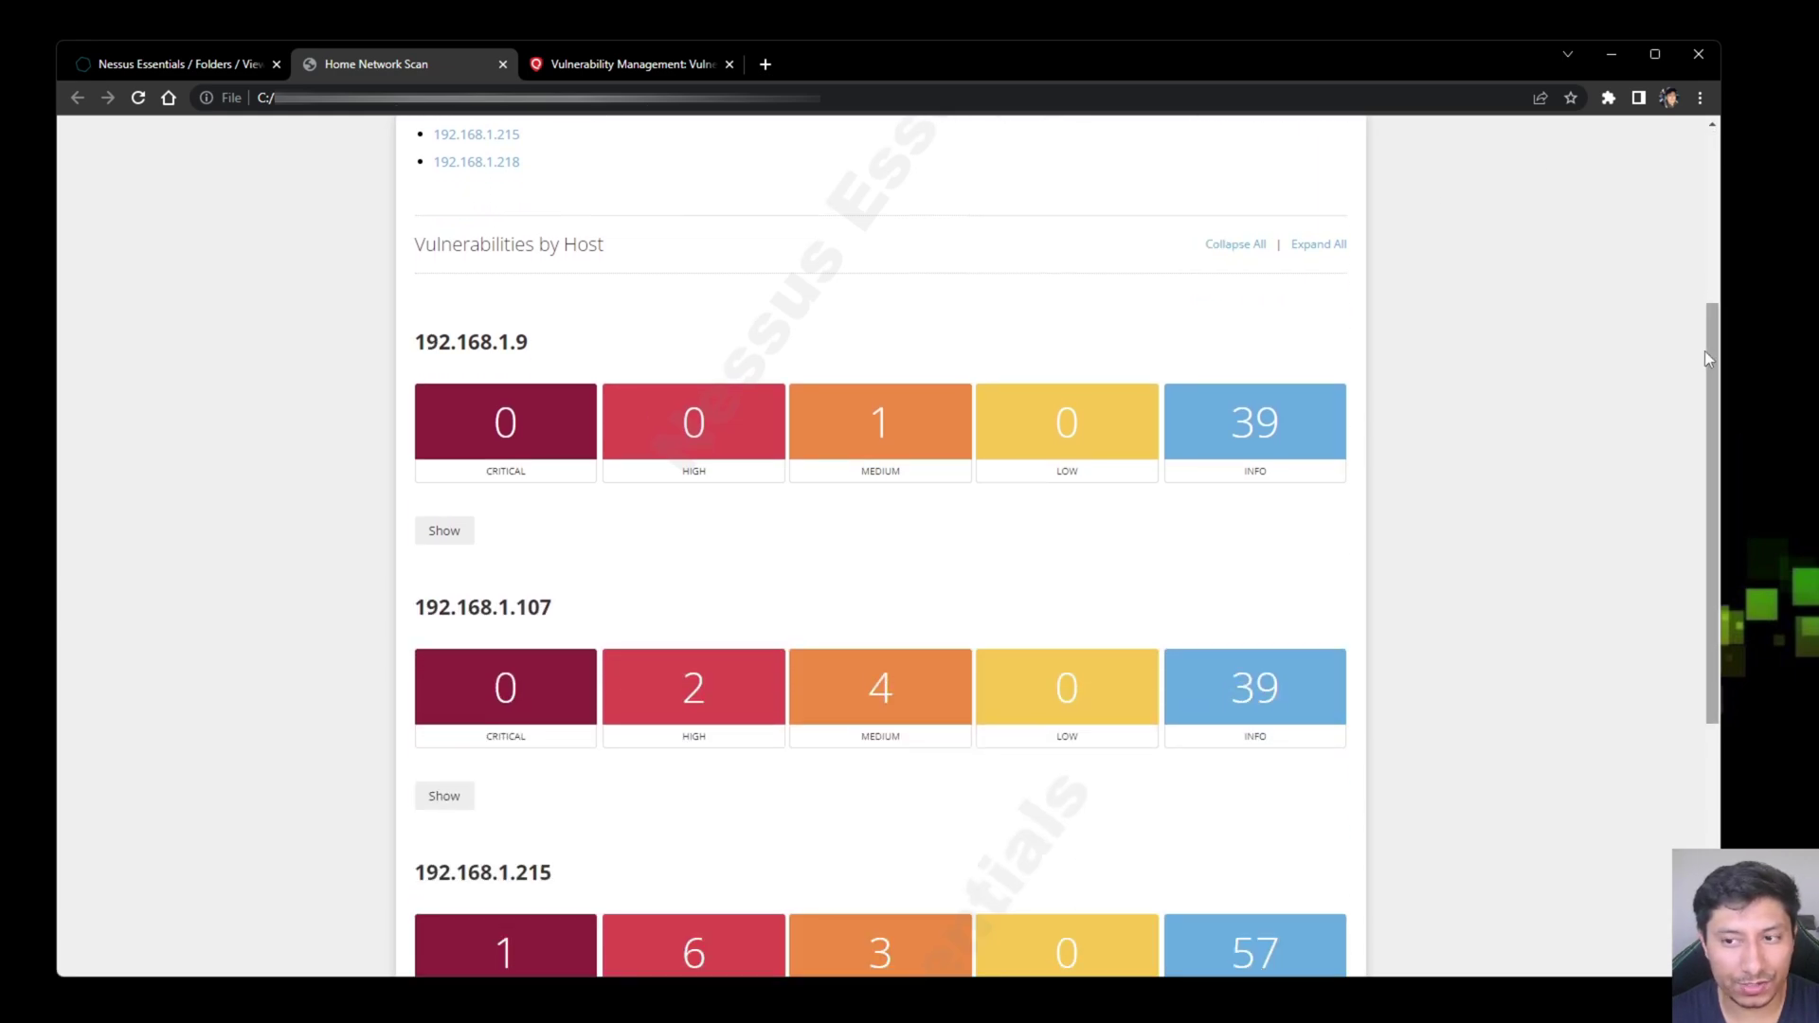
left_click_drag(1708, 359, 1725, 269)
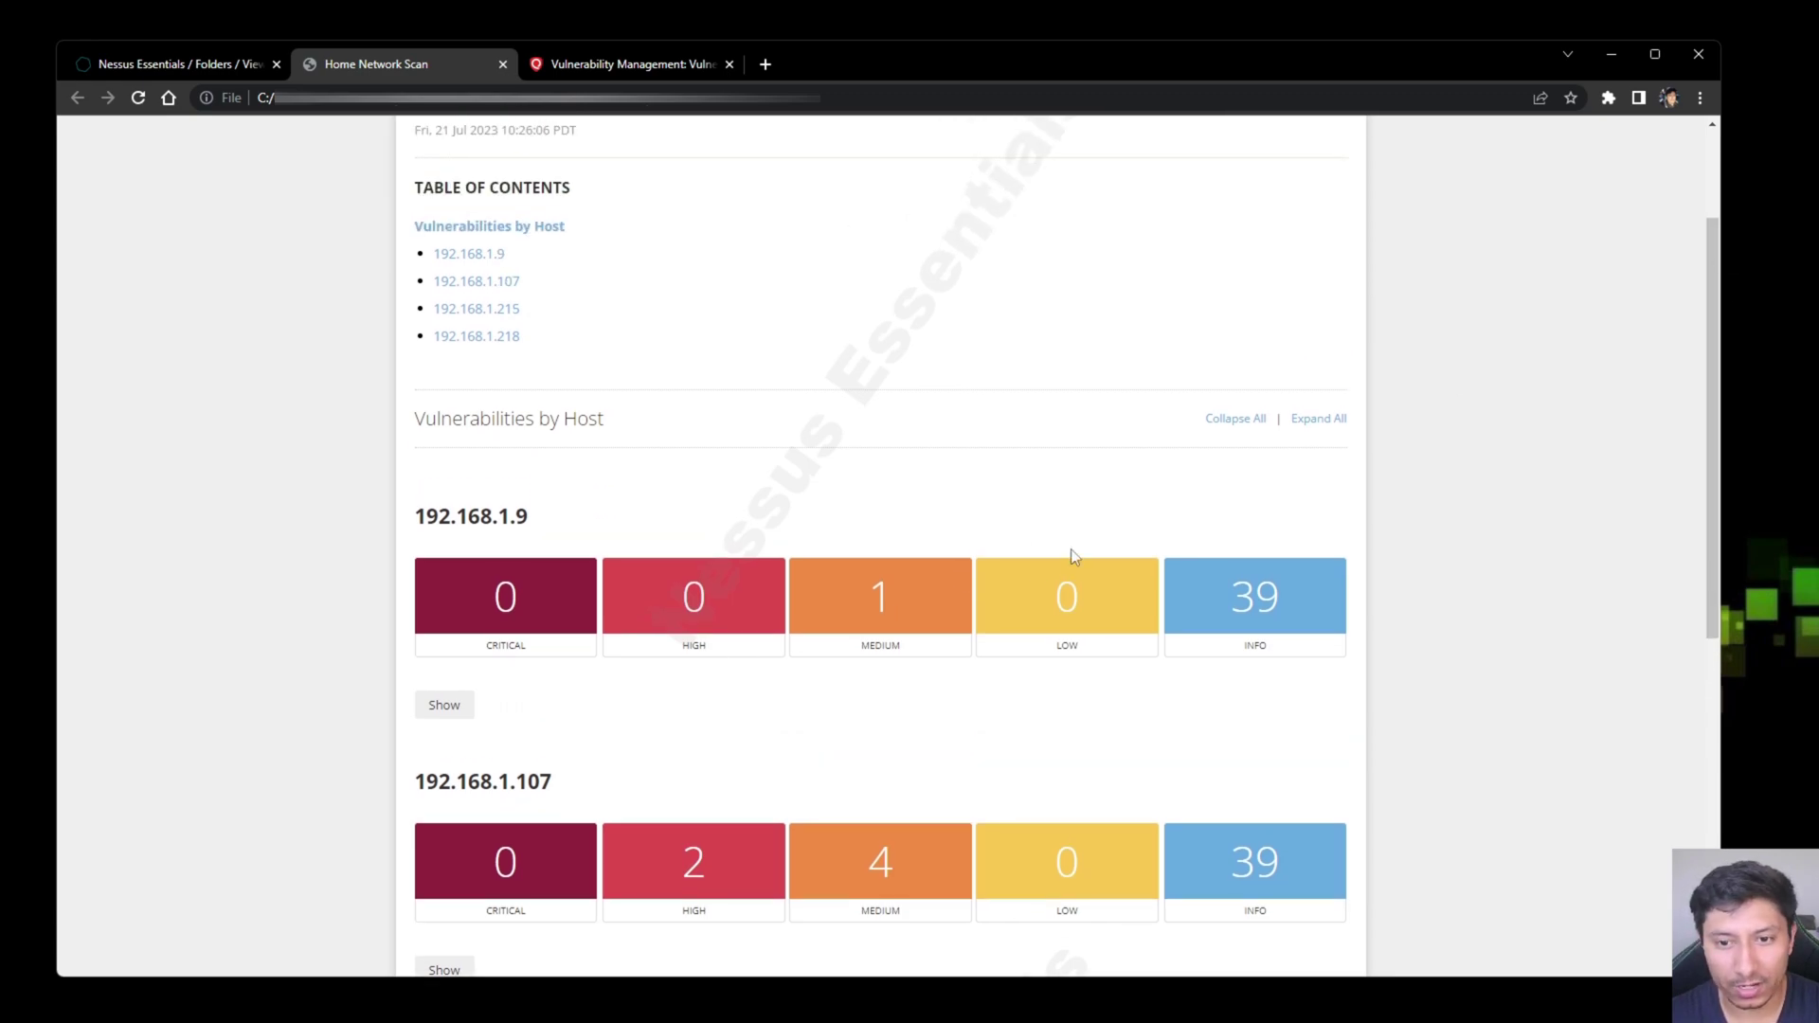
left_click(444, 705)
scroll(1052, 623, "down", 5)
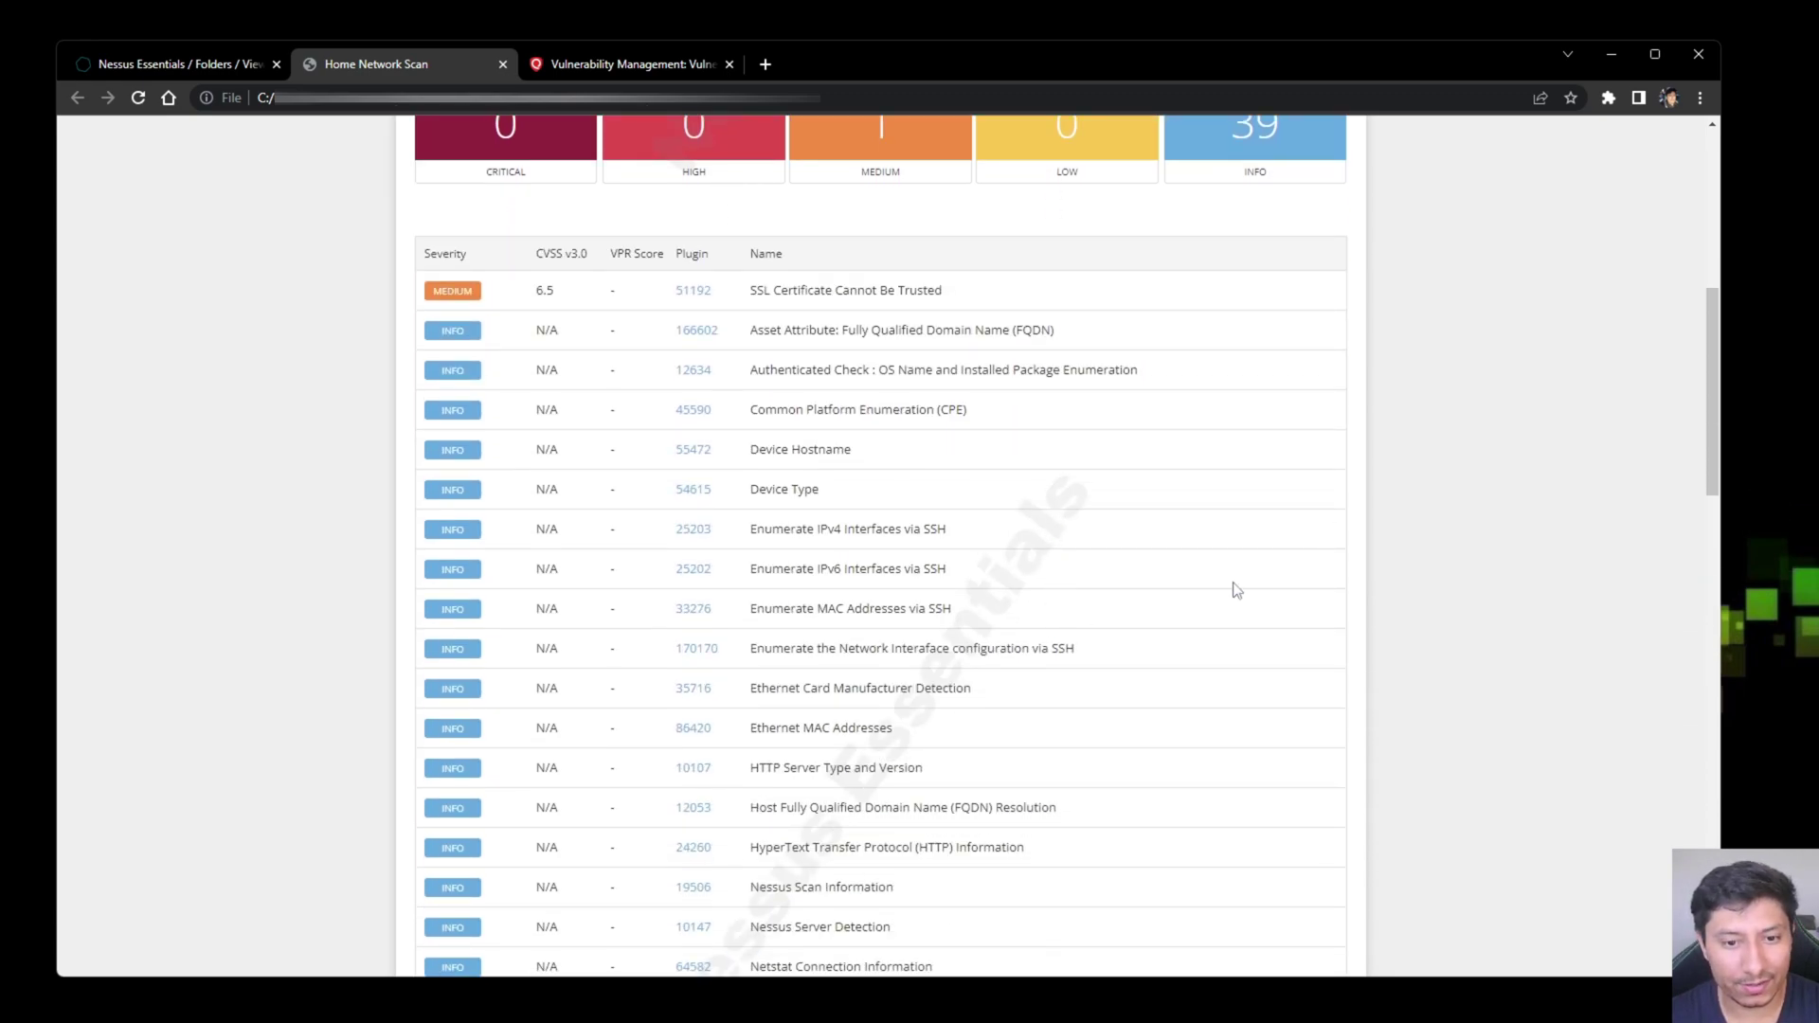
left_click_drag(1711, 394, 1682, 454)
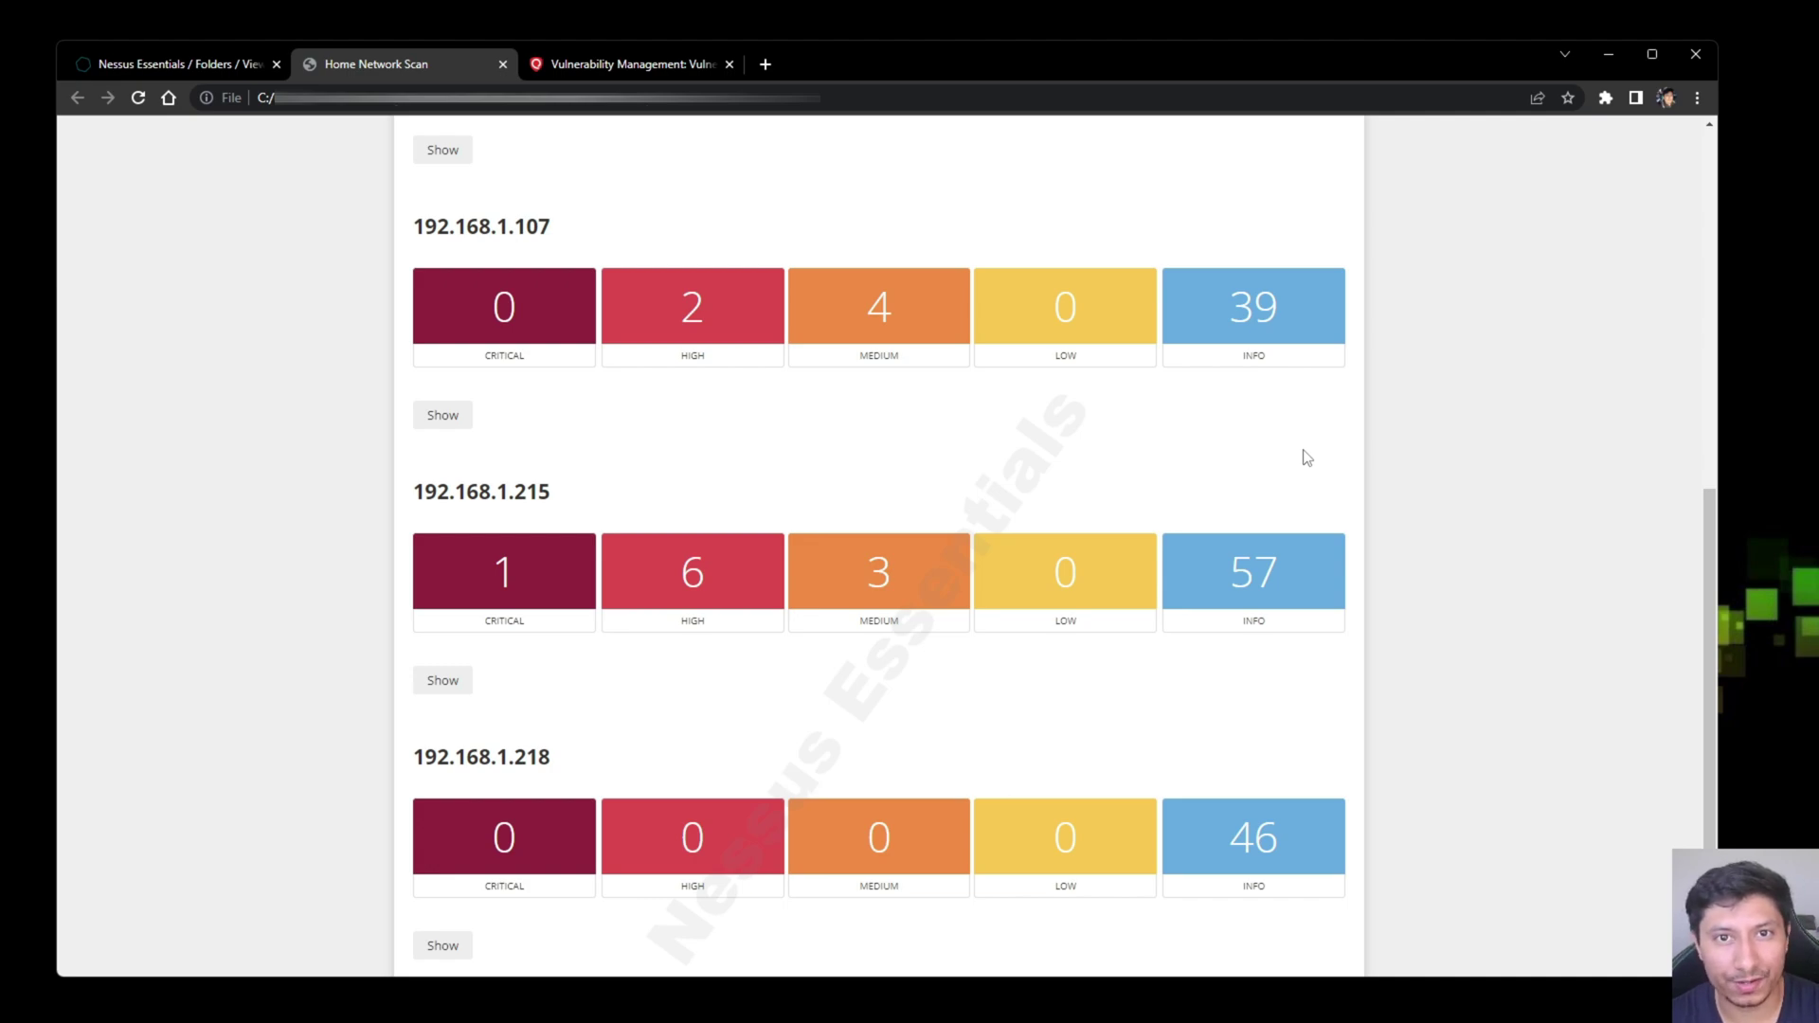
left_click_drag(1711, 540, 1711, 439)
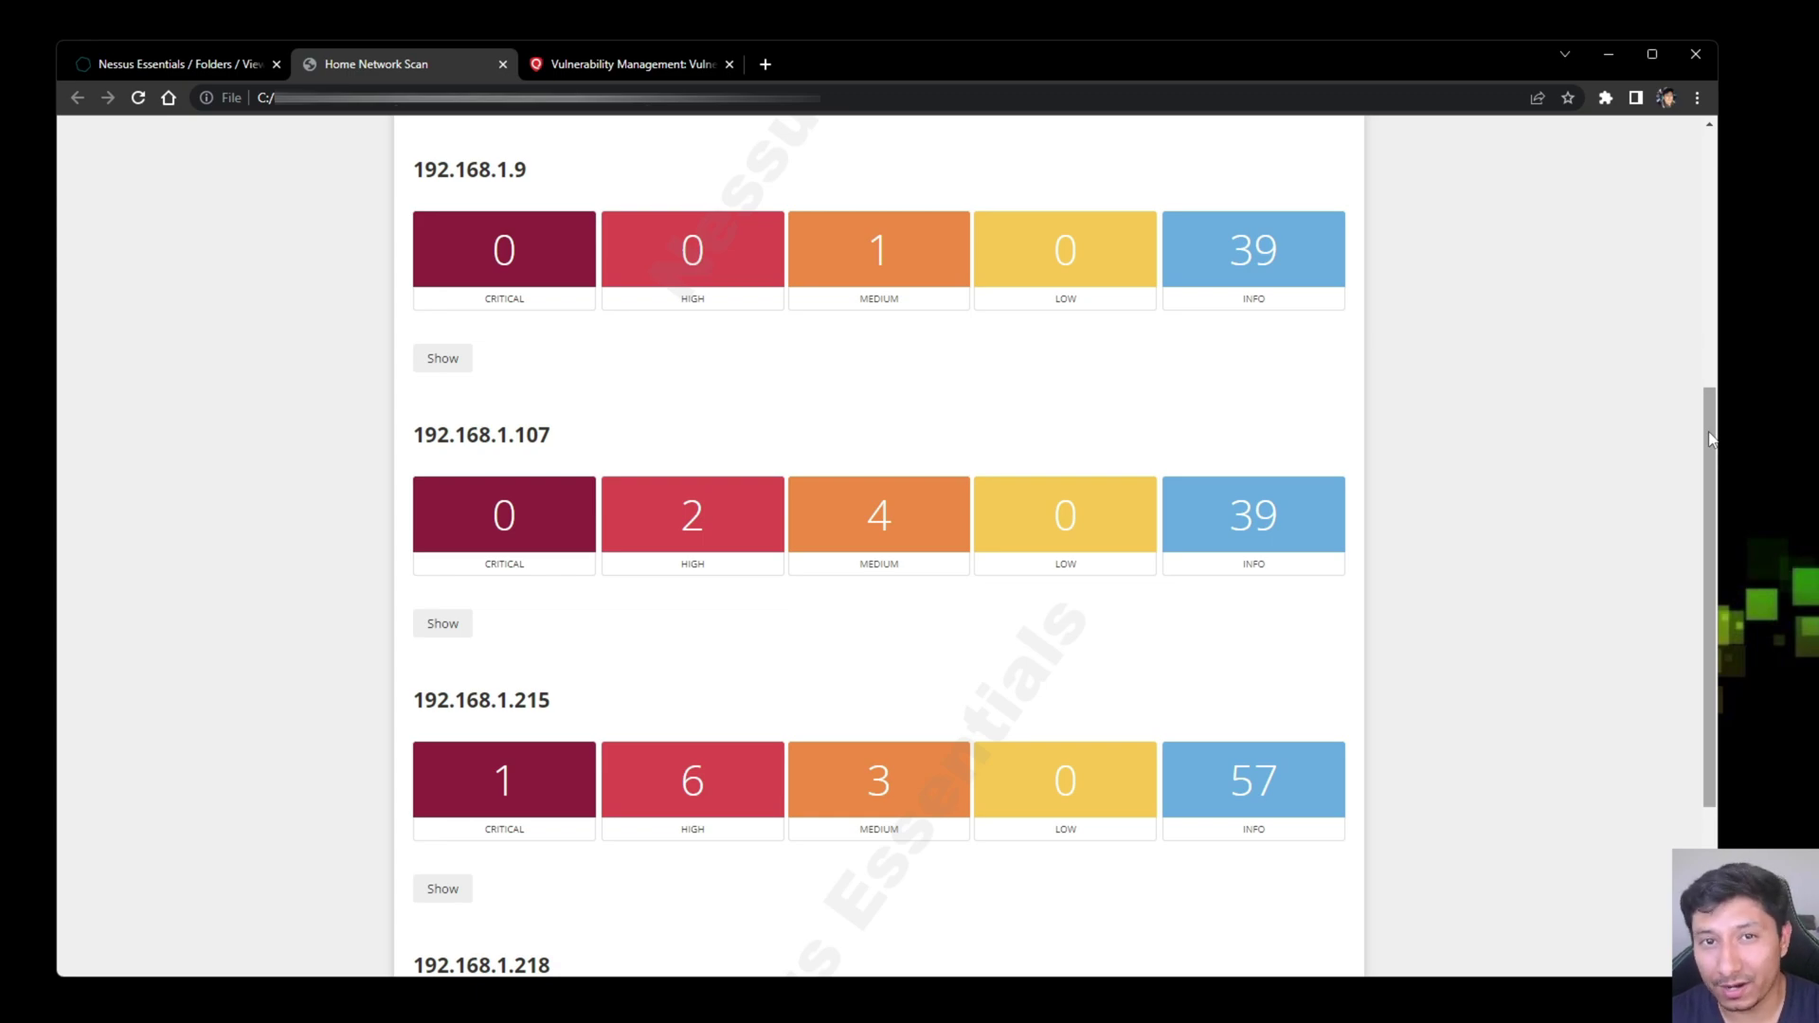
left_click_drag(1710, 437, 1709, 277)
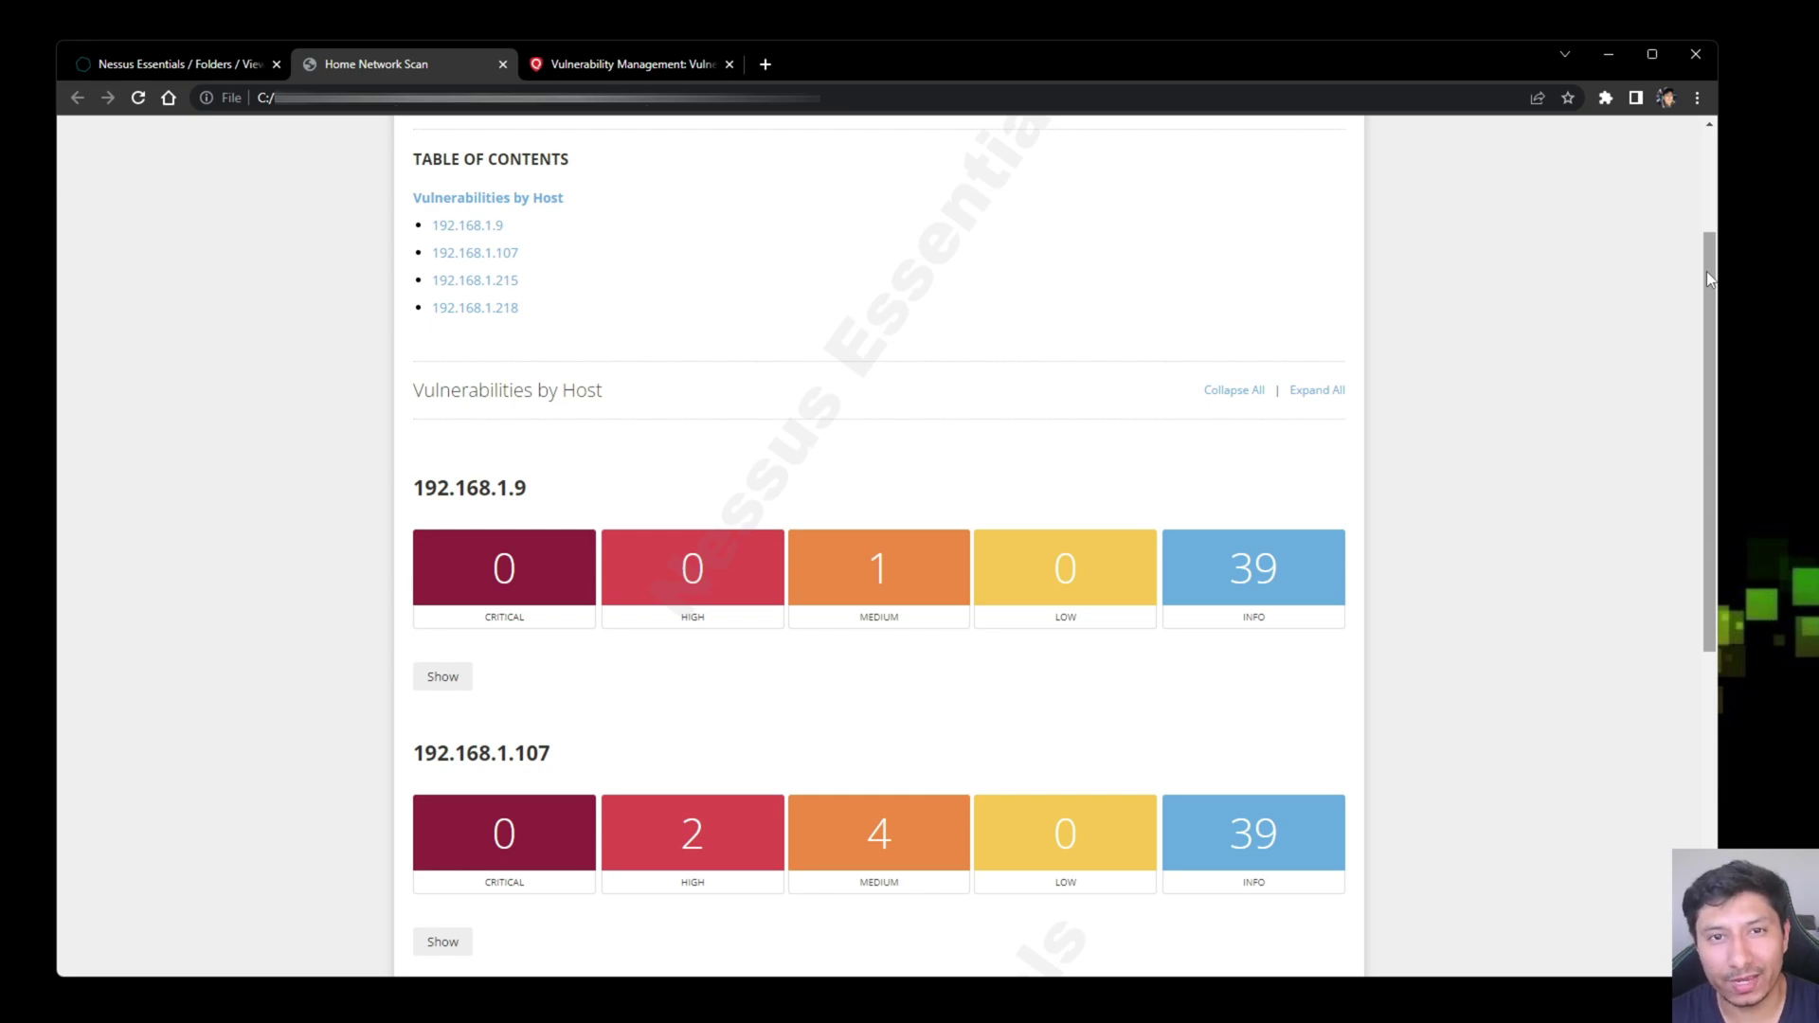
key("ctrl+Tab")
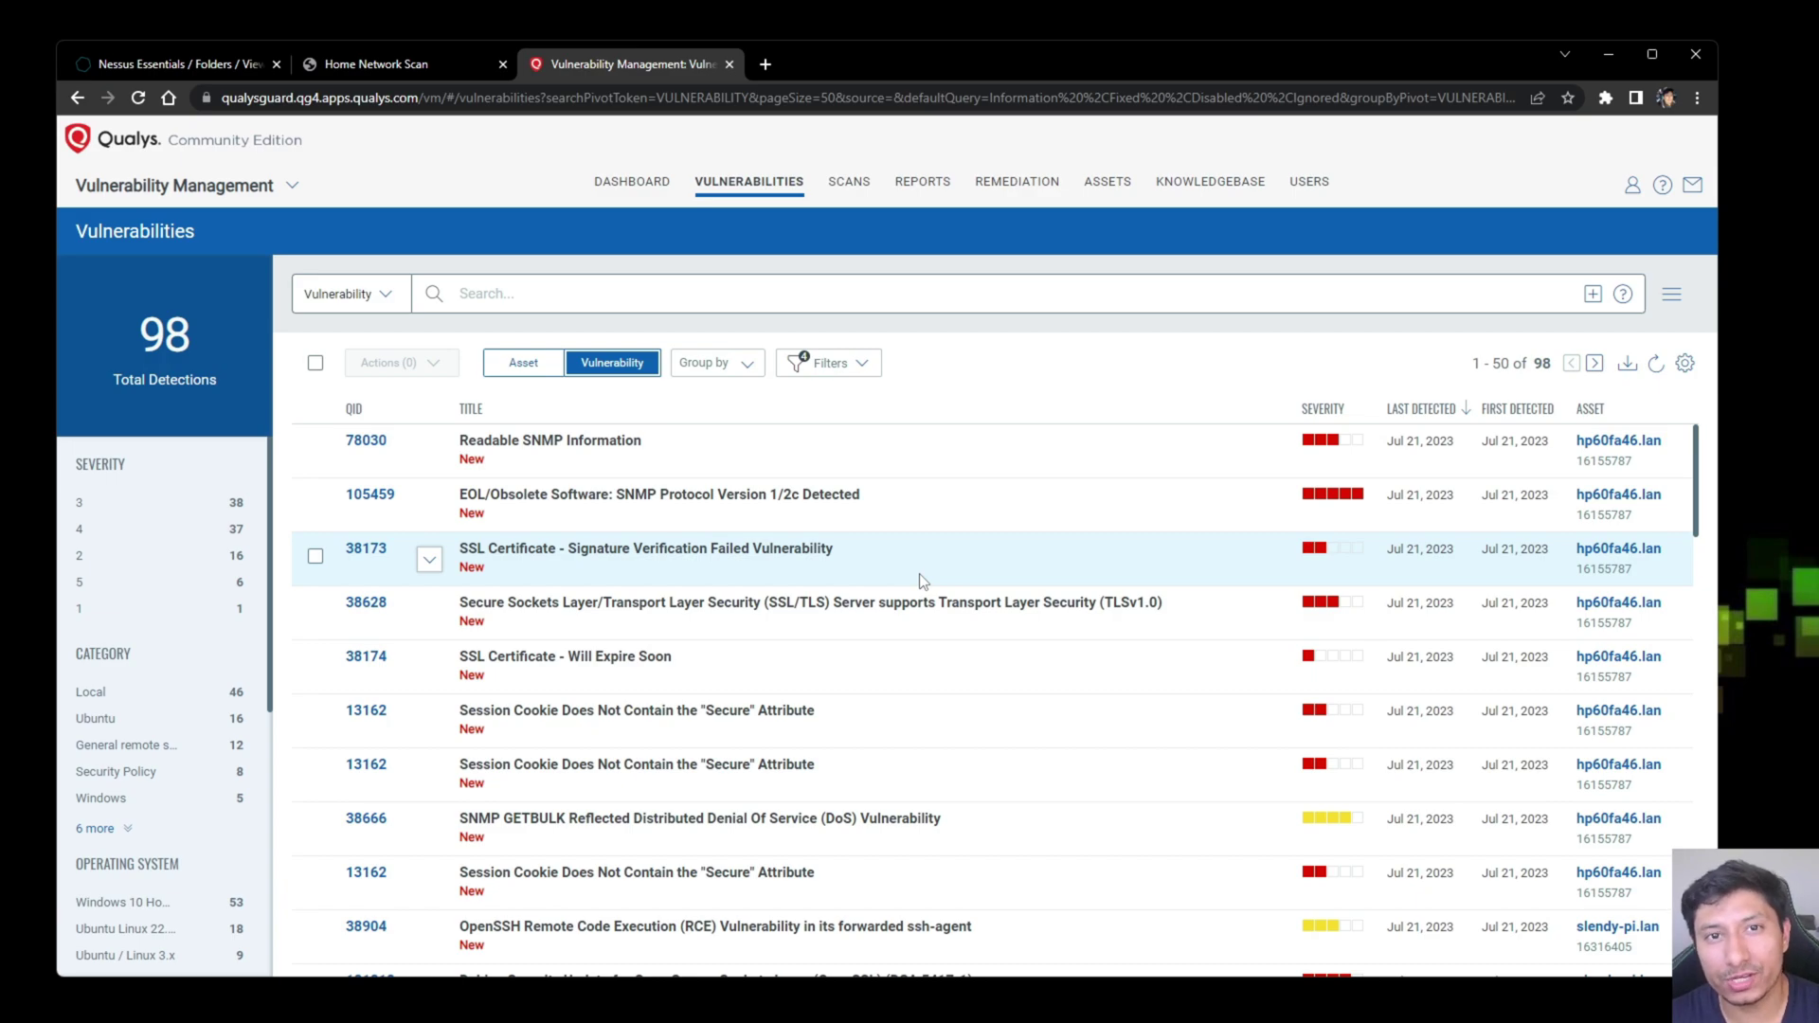
Step: Start a new template-based scan report from the Qualys Reports list
left_click(928, 183)
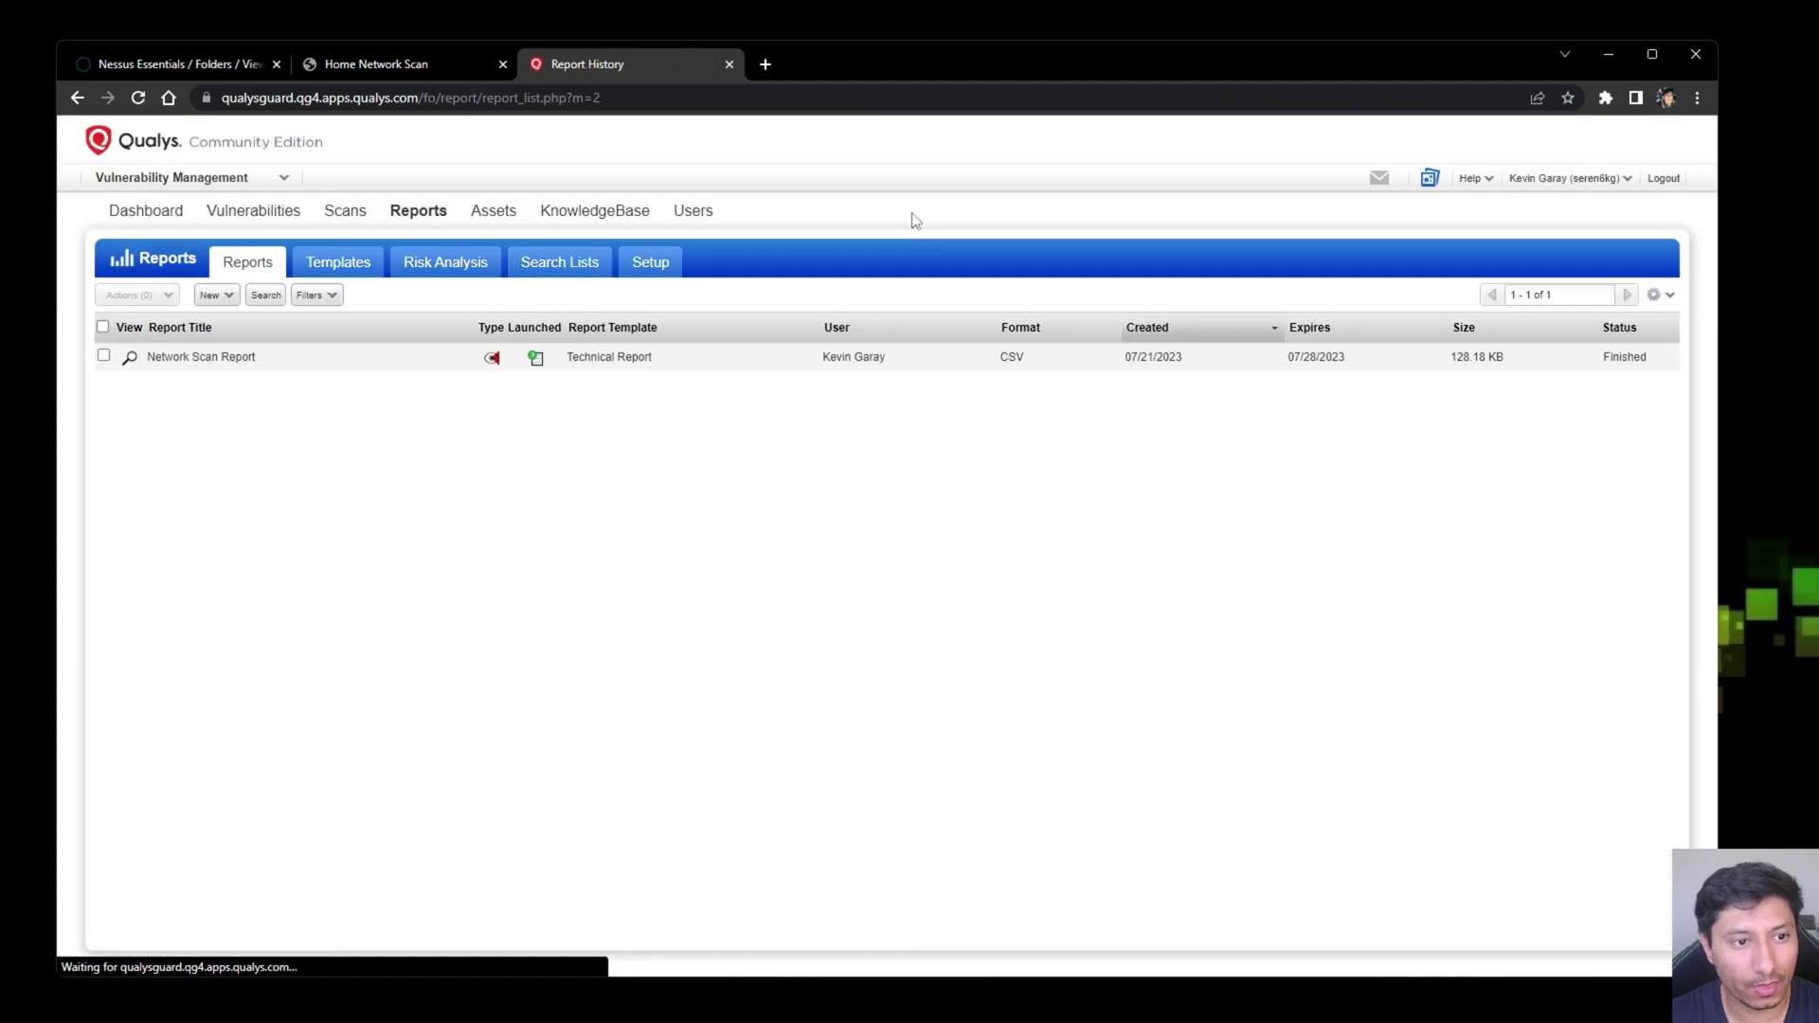
left_click(225, 297)
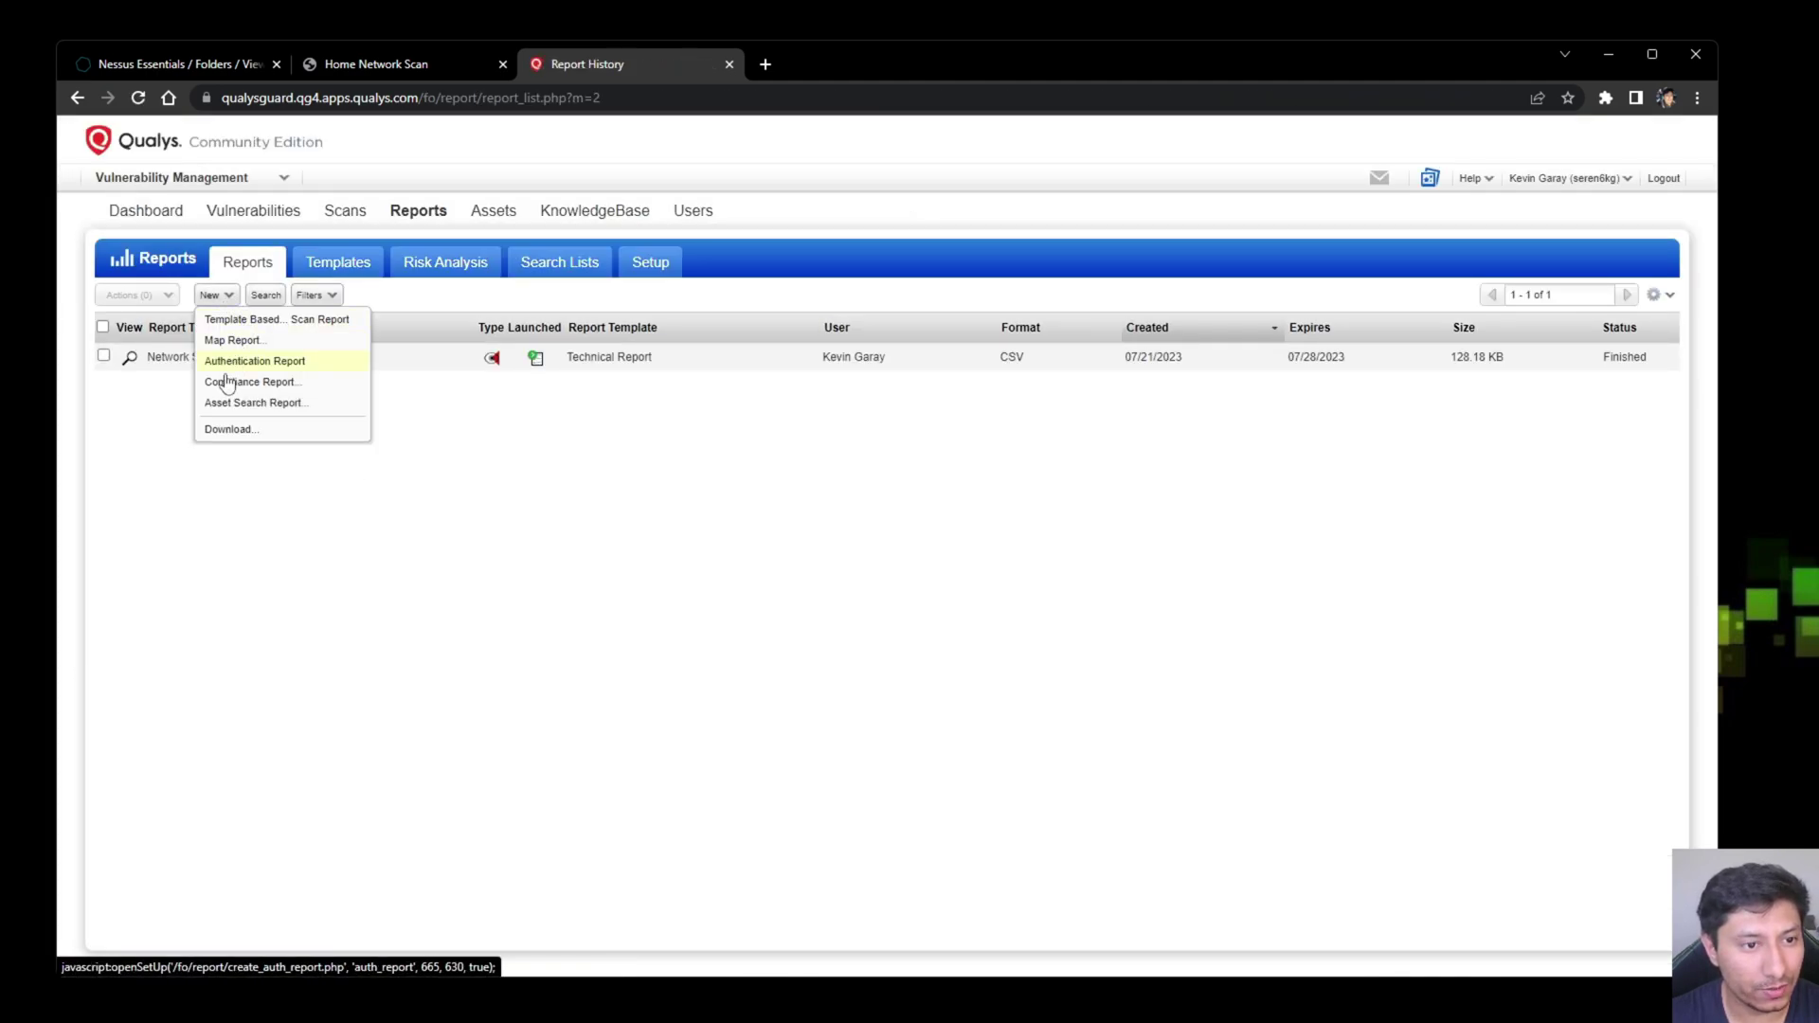
left_click(281, 322)
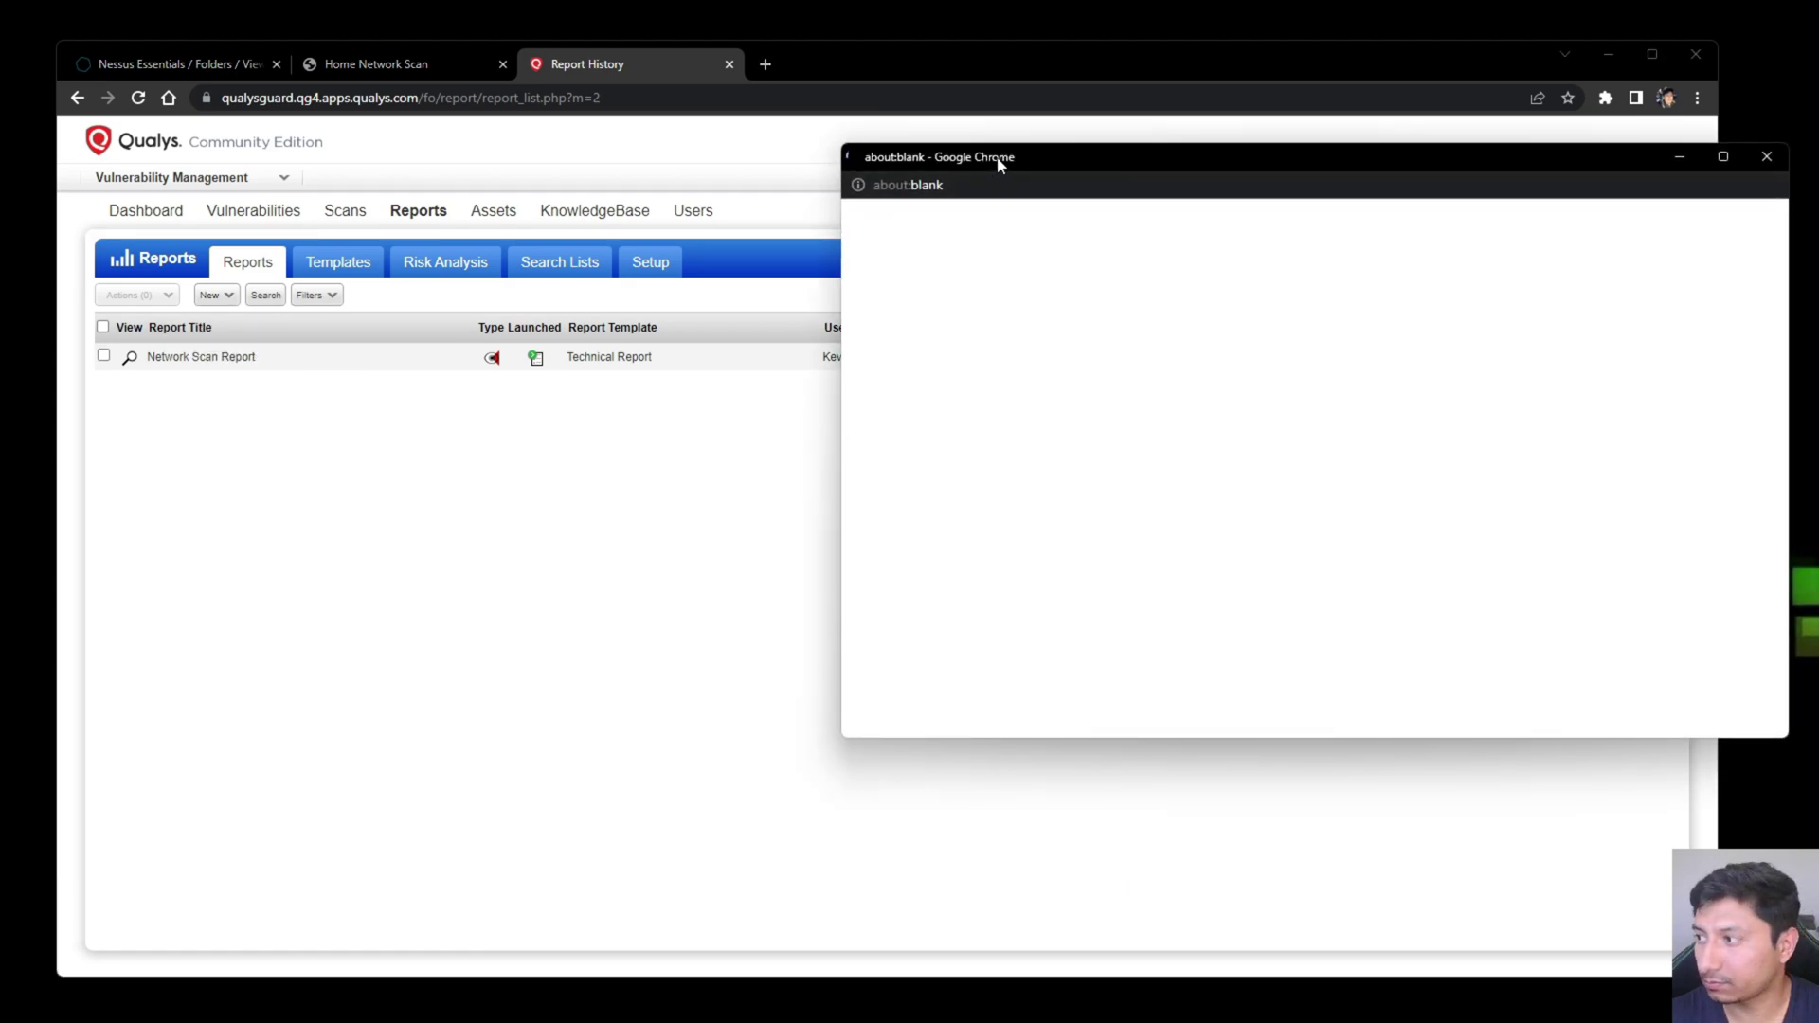
left_click_drag(998, 162, 505, 245)
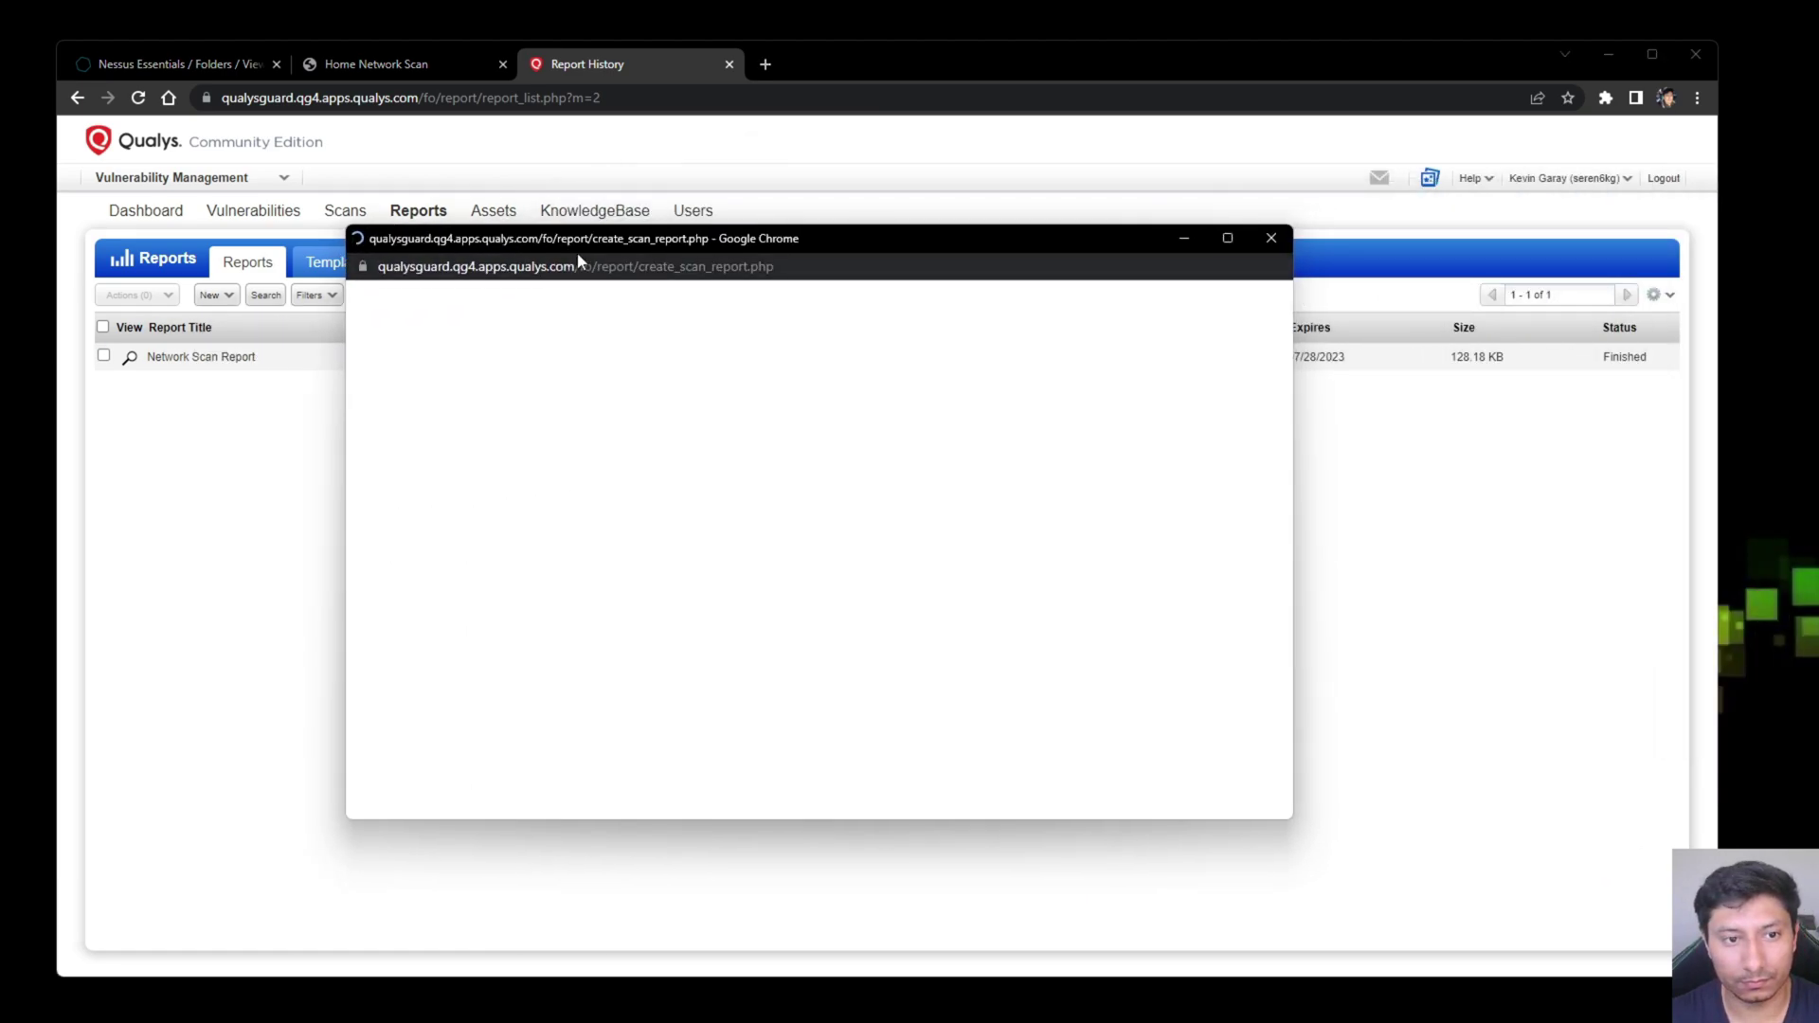
Step: Title the report 'Whatever Report', choose the Technical Report template, and review the available IPs
left_click(609, 410)
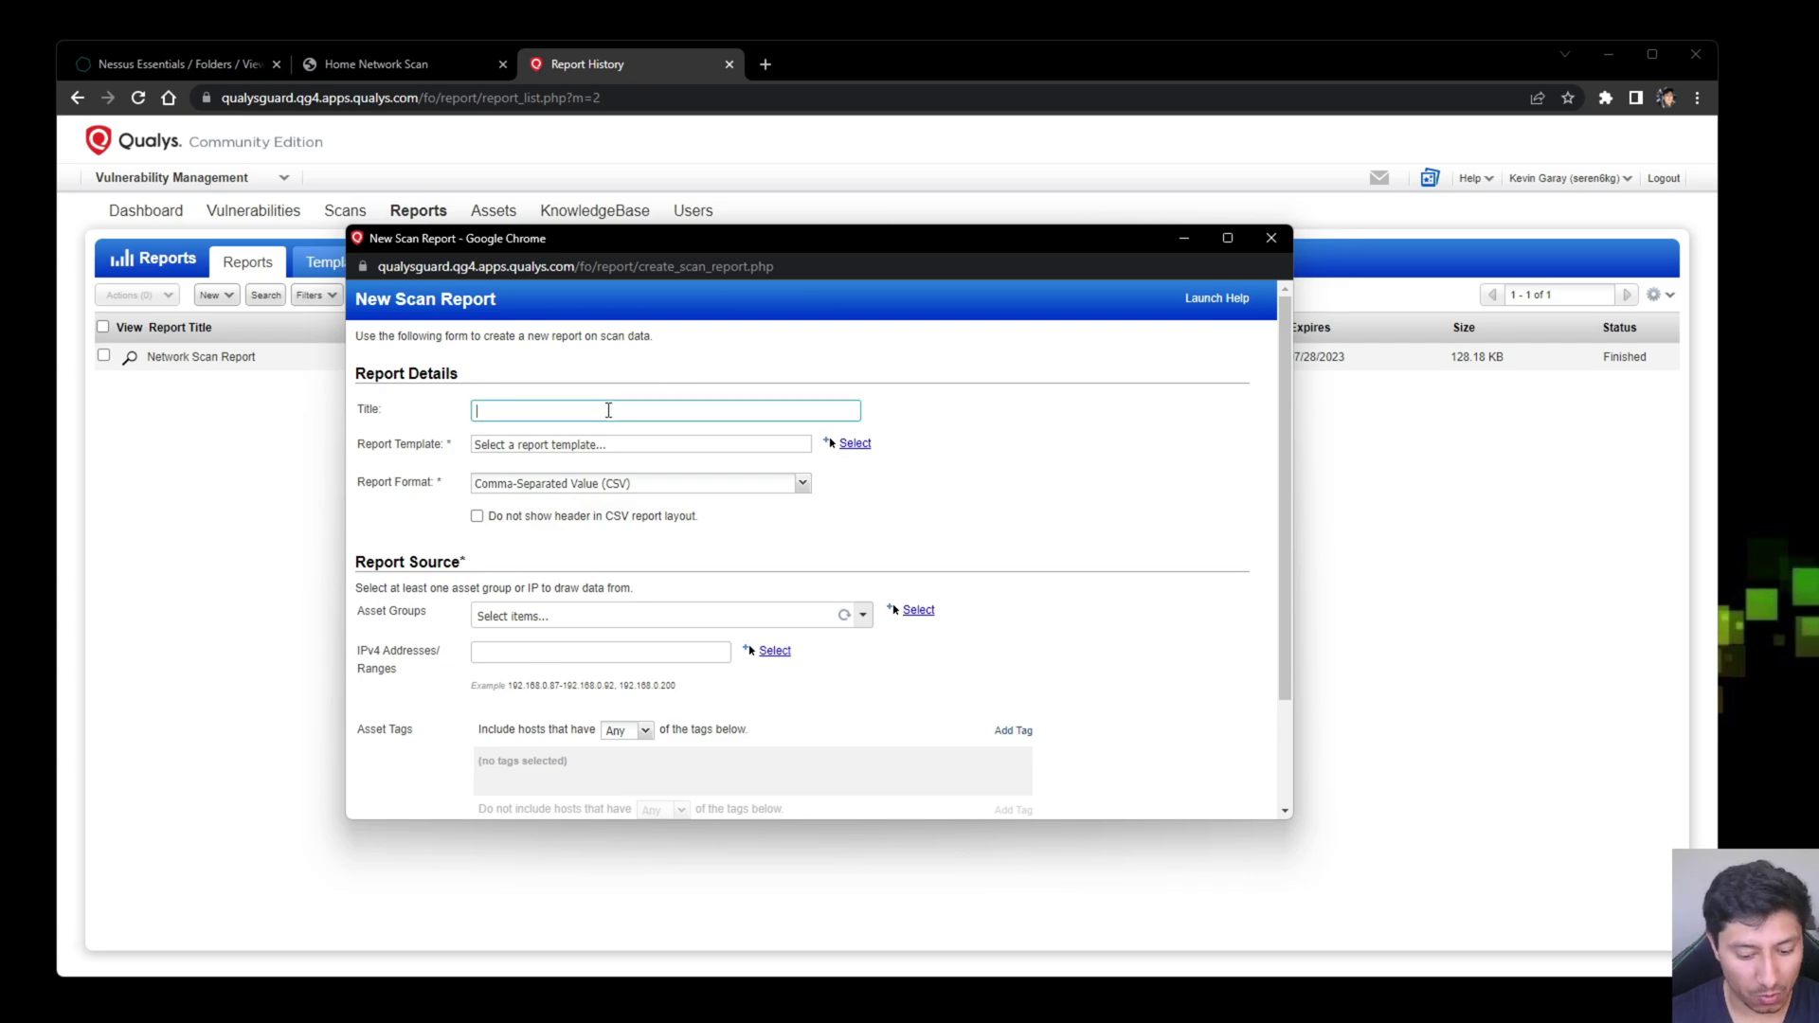
type("Whate")
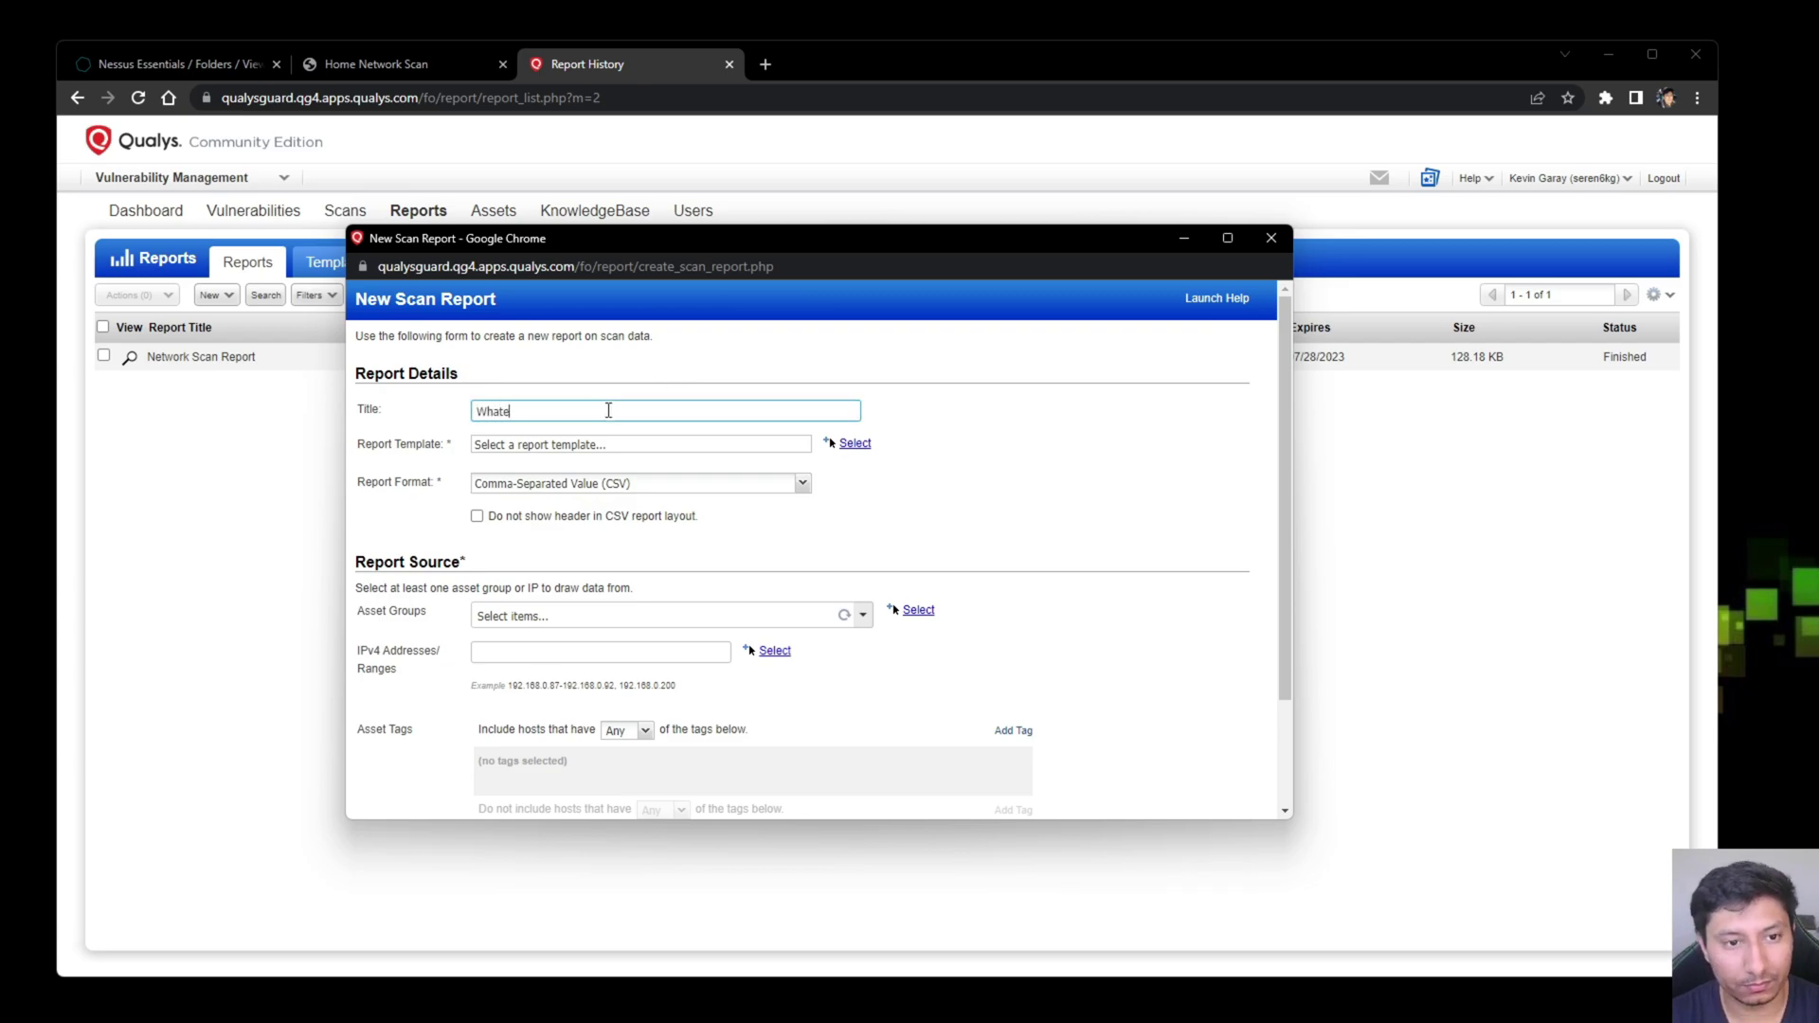
type("ver Report")
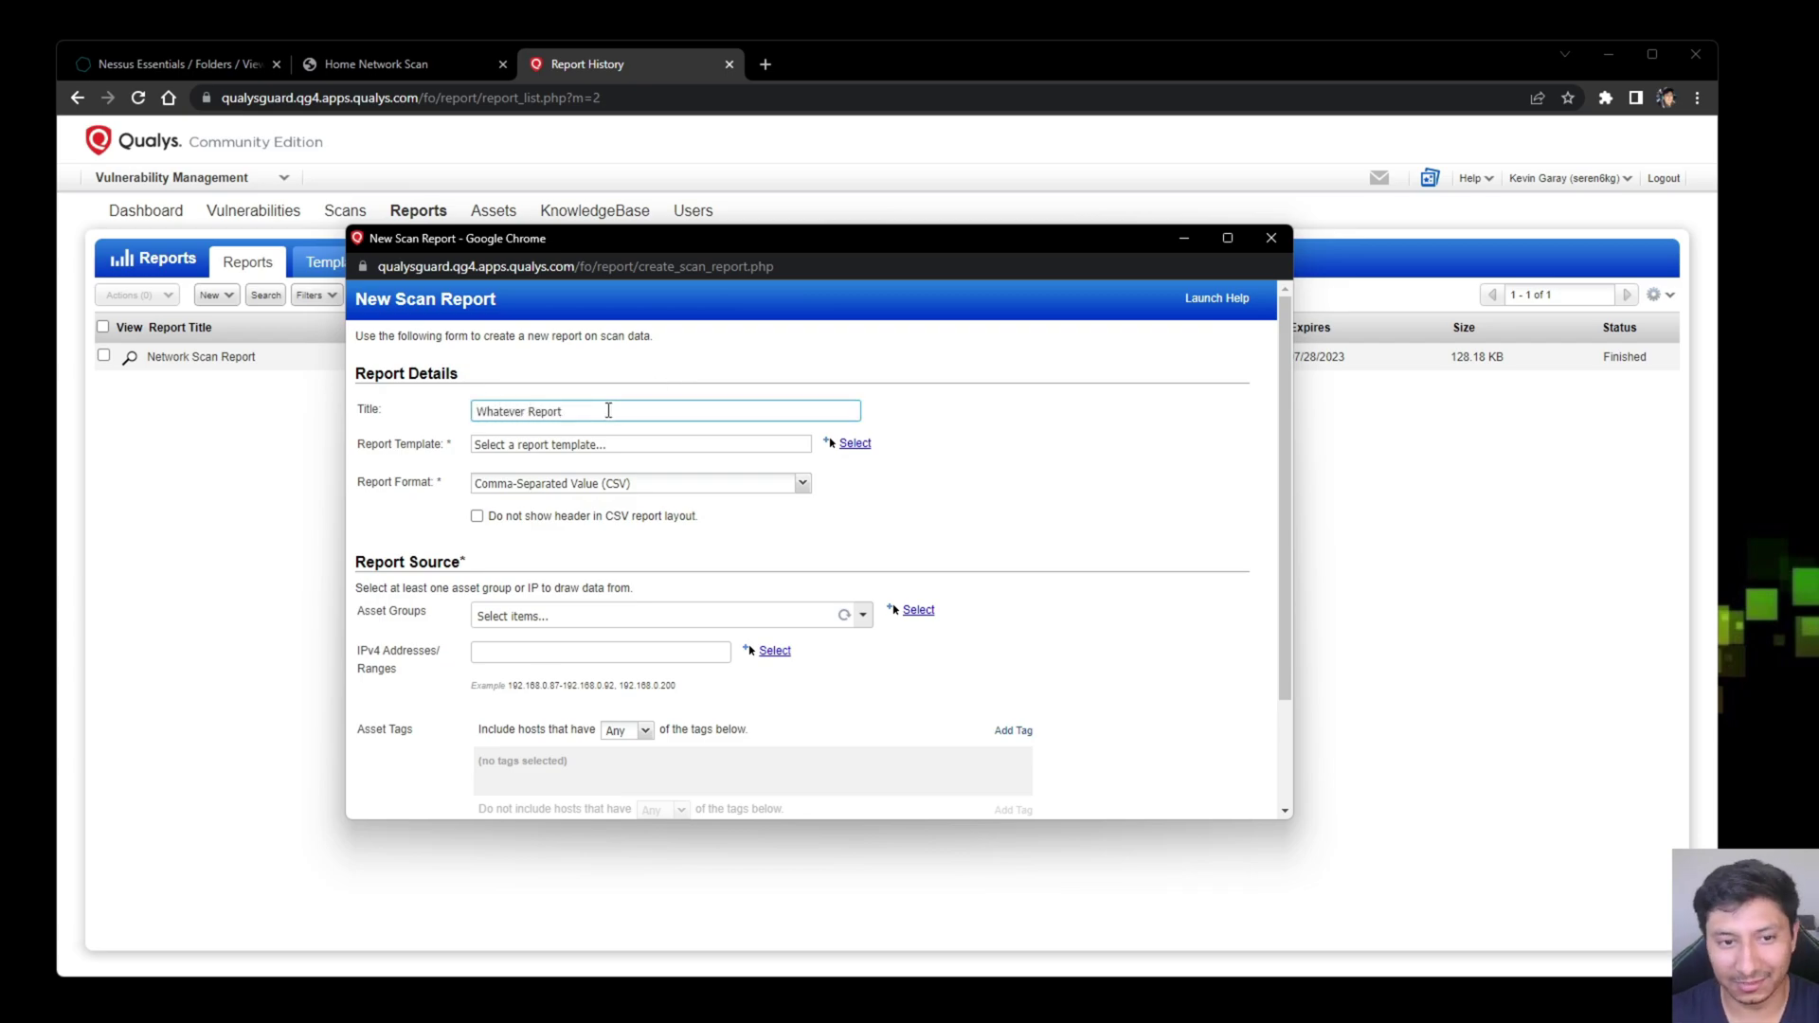
left_click(601, 443)
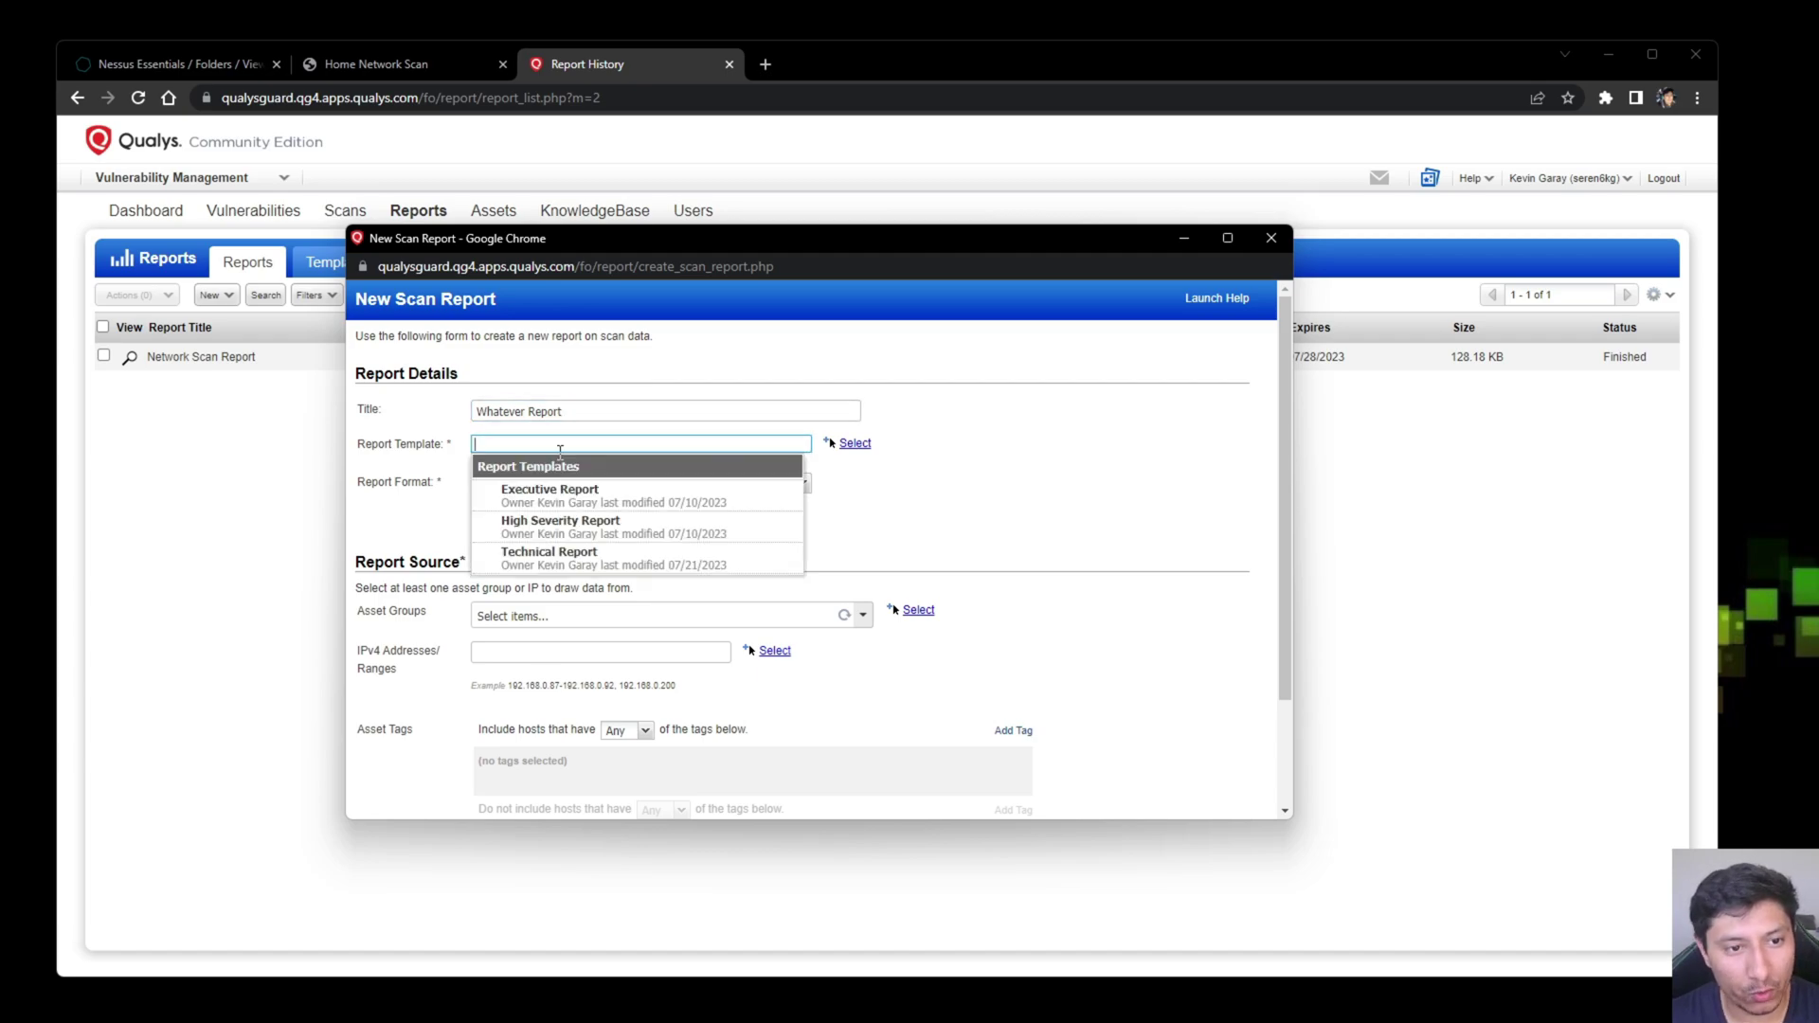
left_click(578, 557)
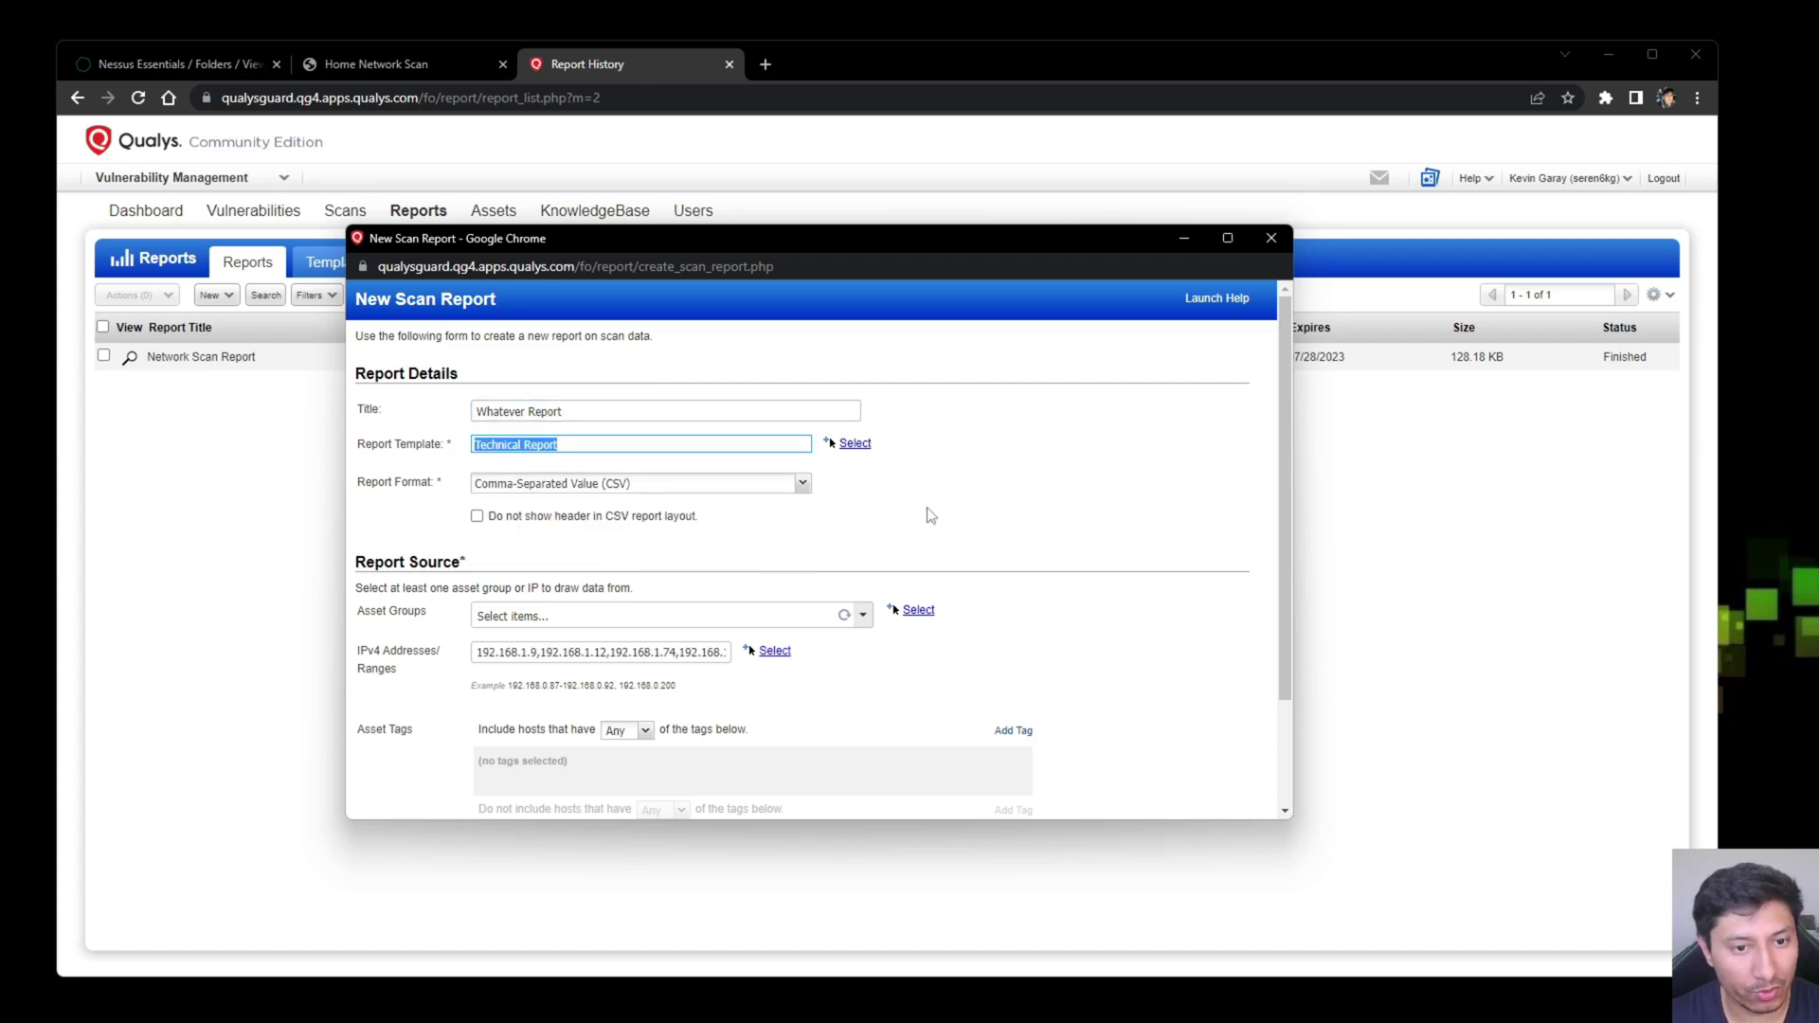
scroll(852, 531, "down", 2)
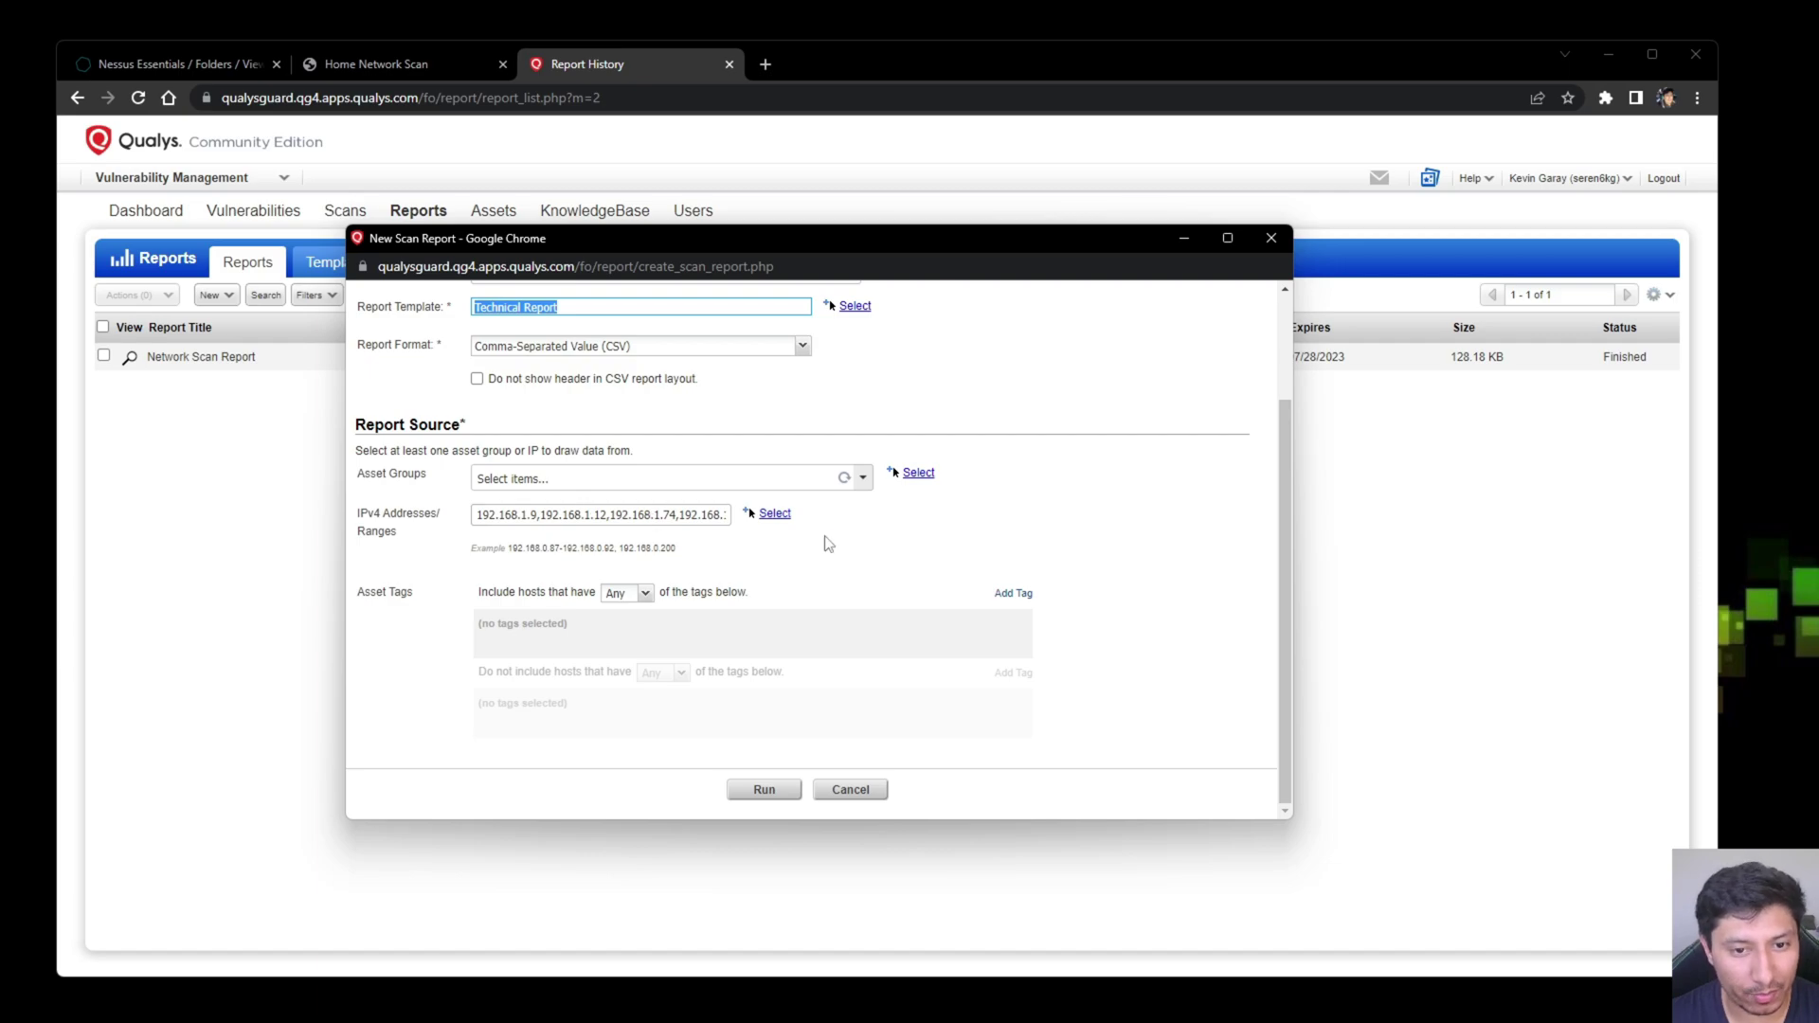
left_click(775, 514)
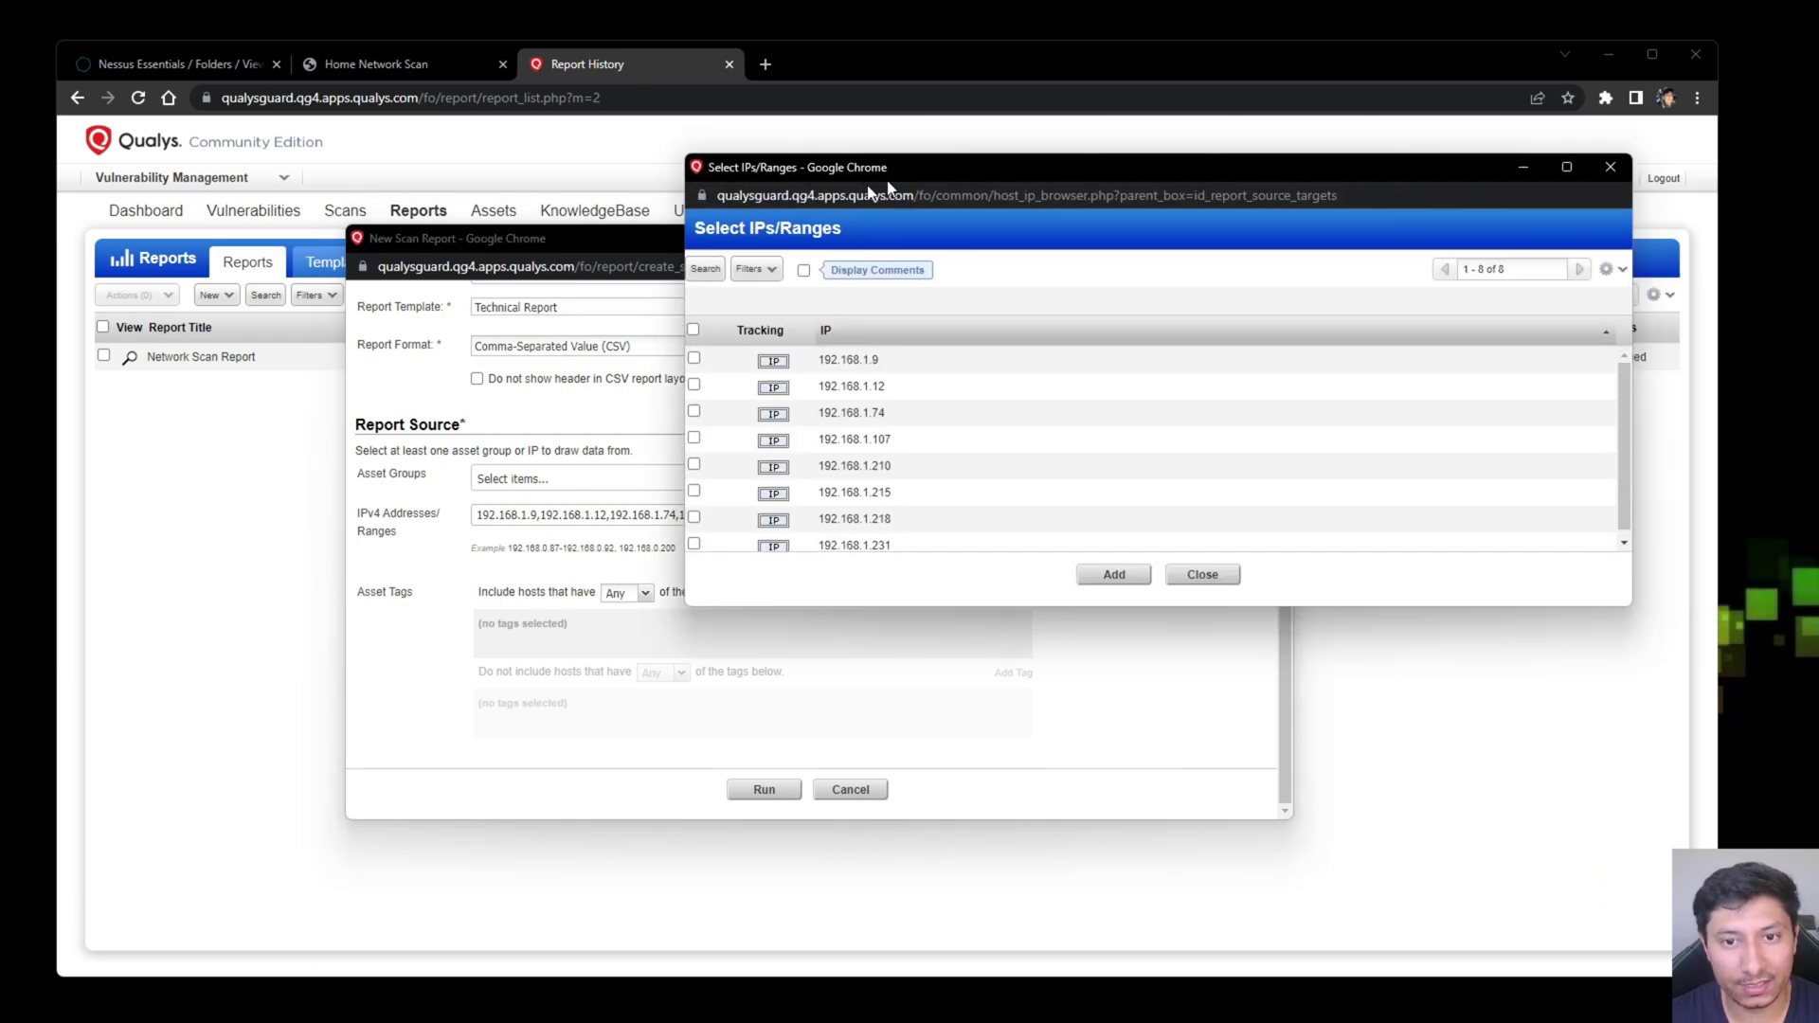
scroll(663, 403, "down", 1)
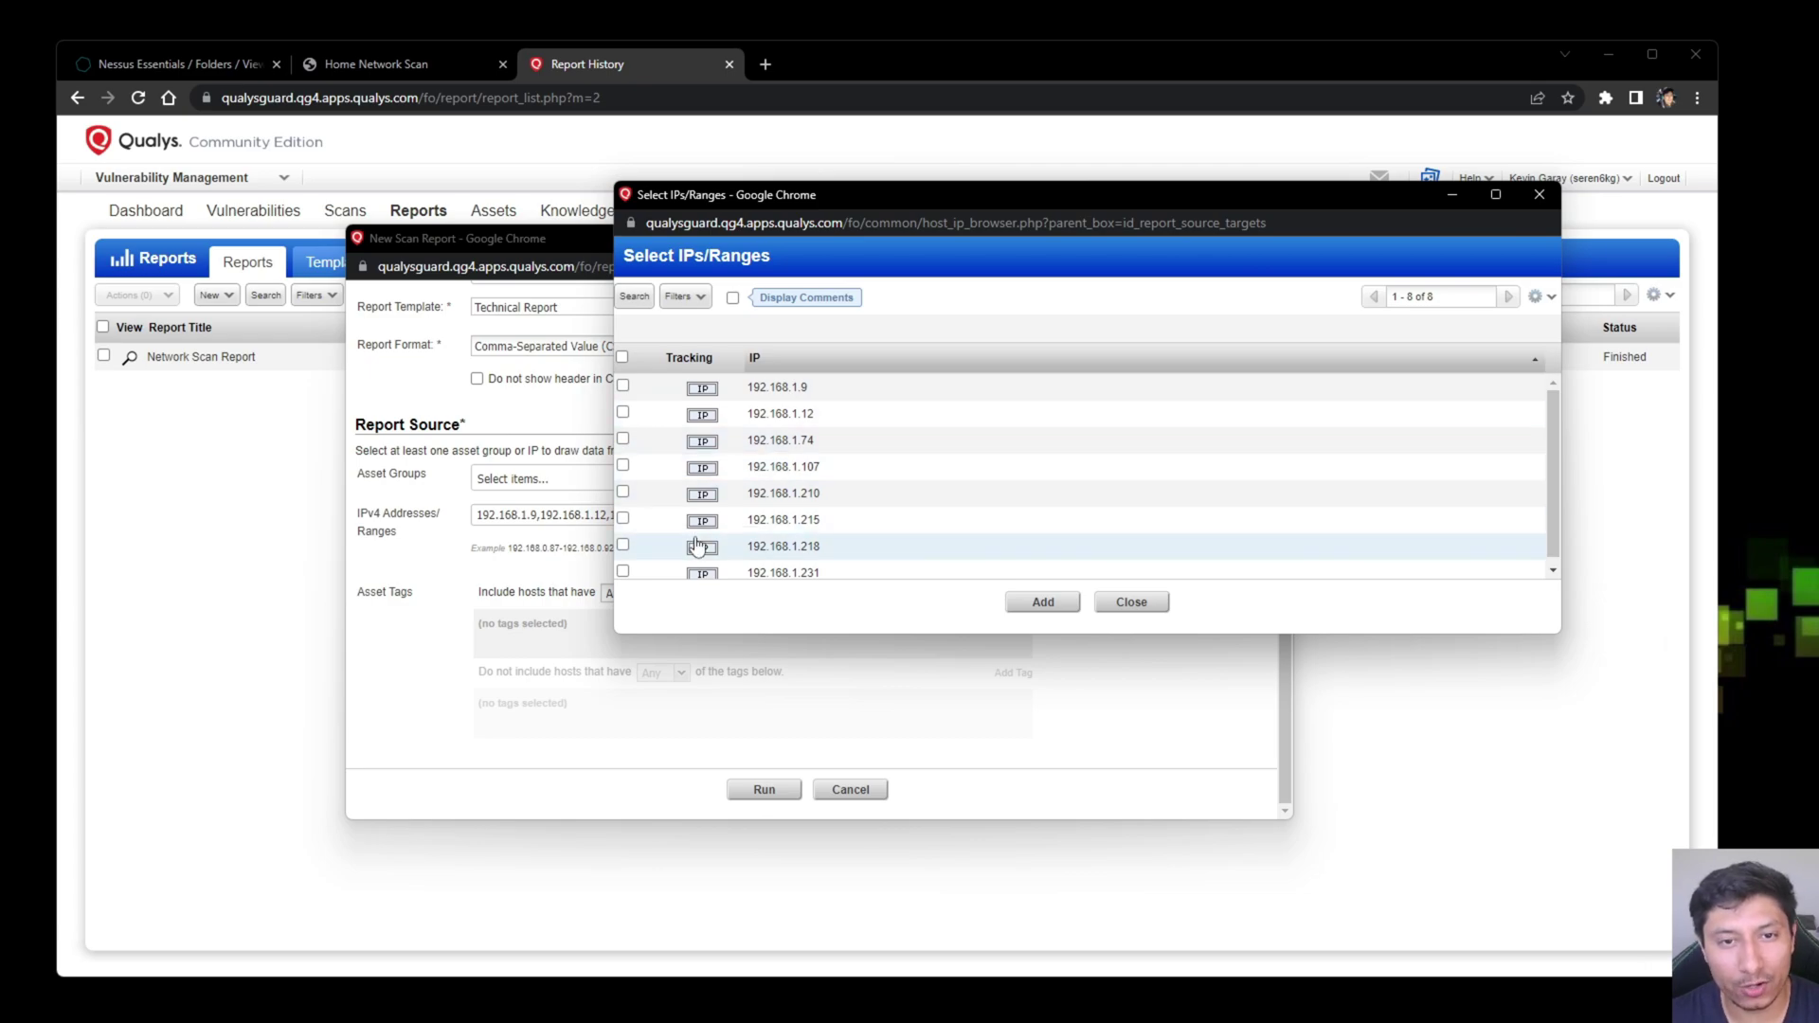
left_click(1120, 606)
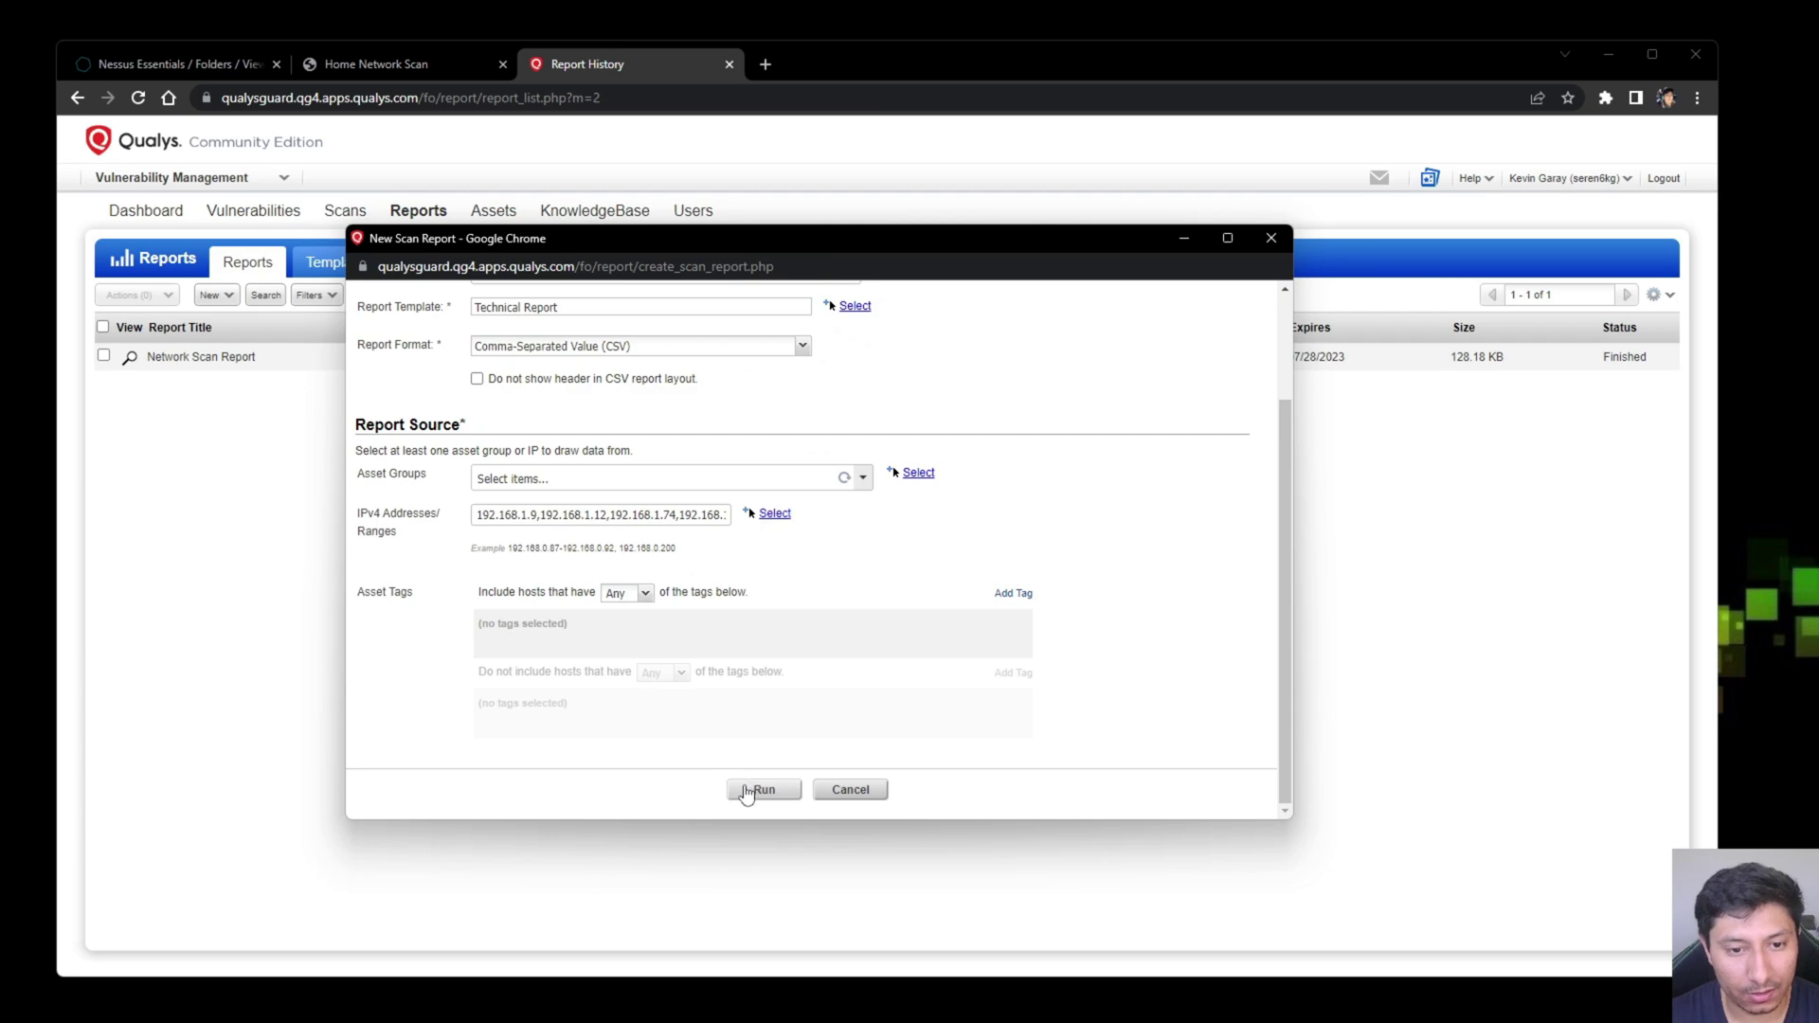
Step: Run the new scan report, confirming the share-limit warning to generate it anyway
left_click(763, 790)
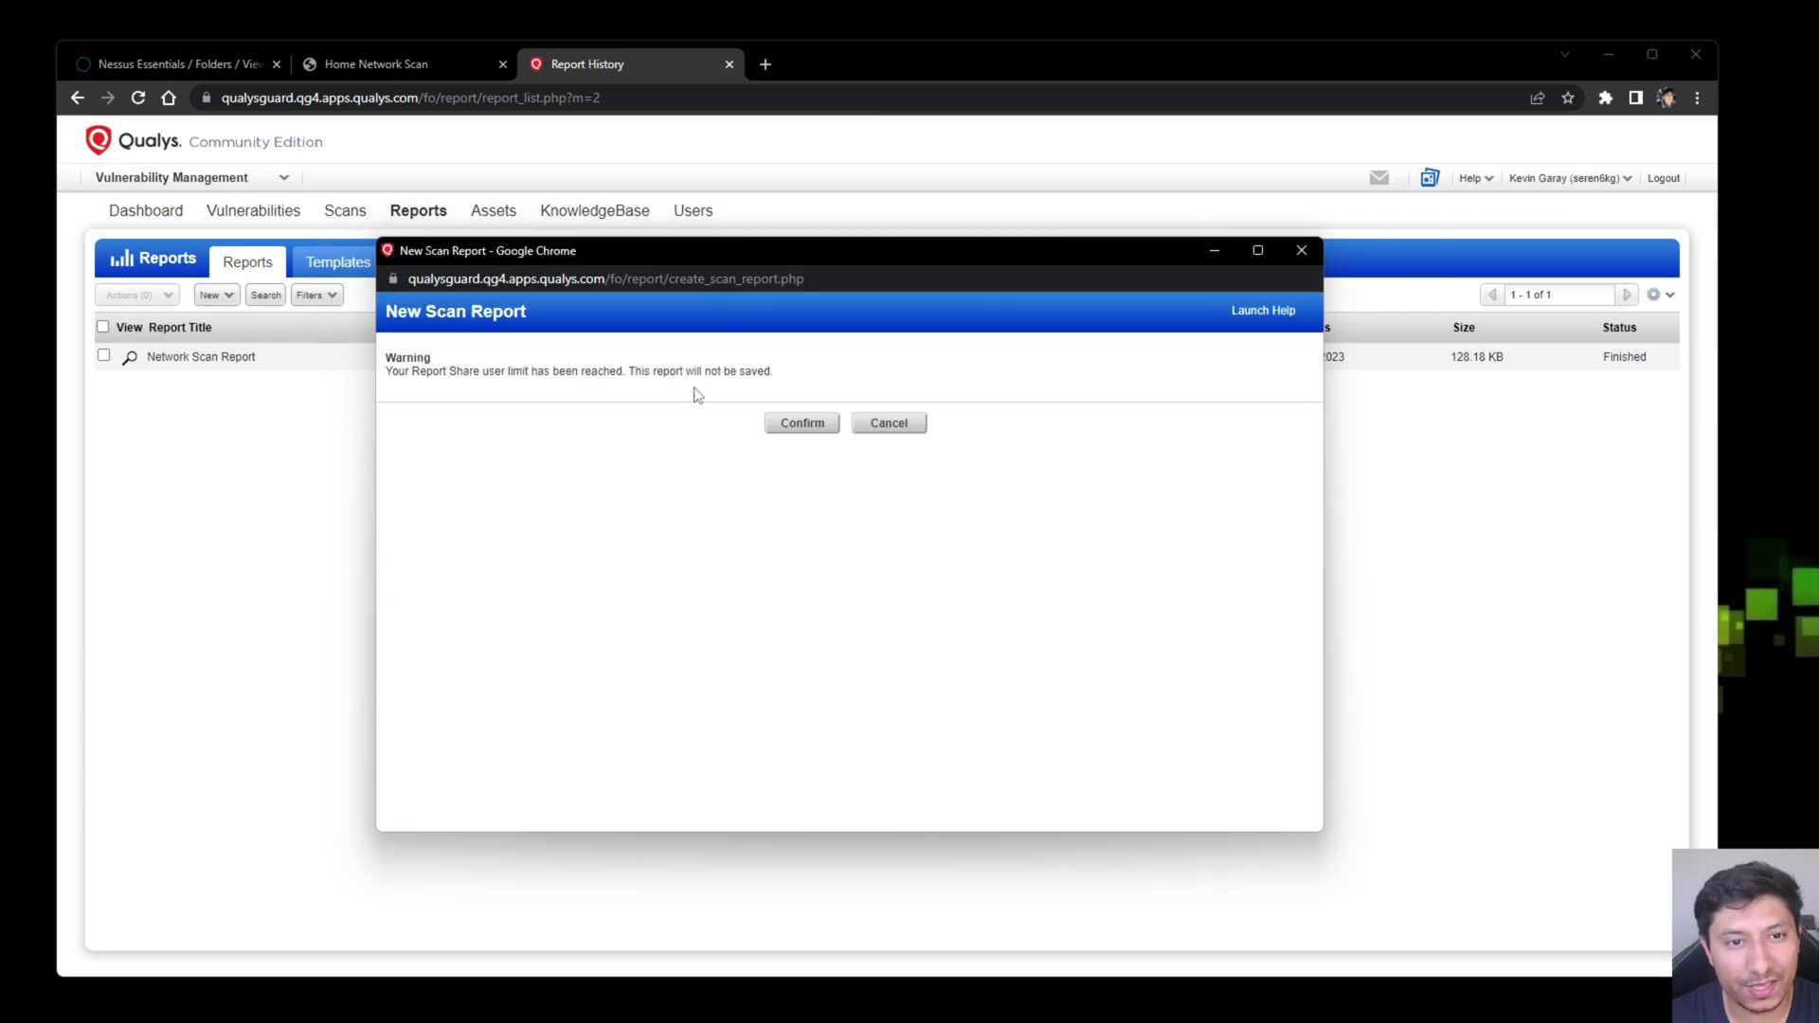
left_click_drag(677, 250, 750, 264)
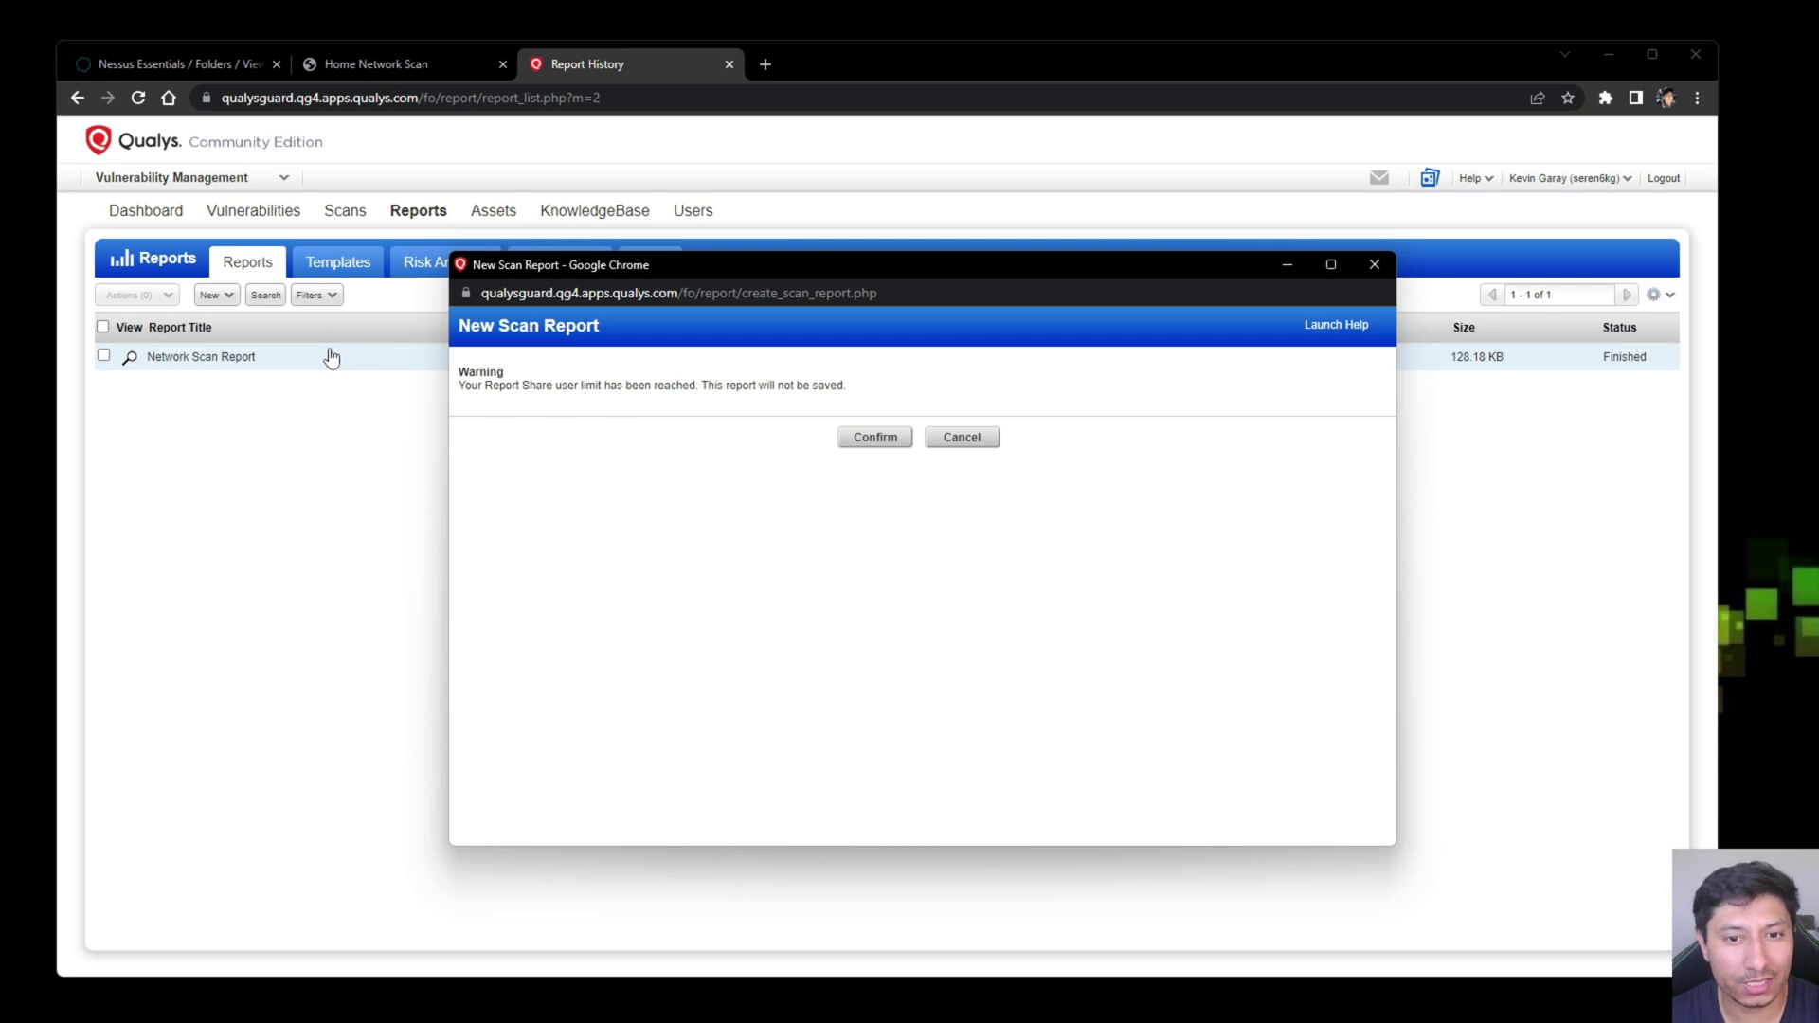
left_click(854, 439)
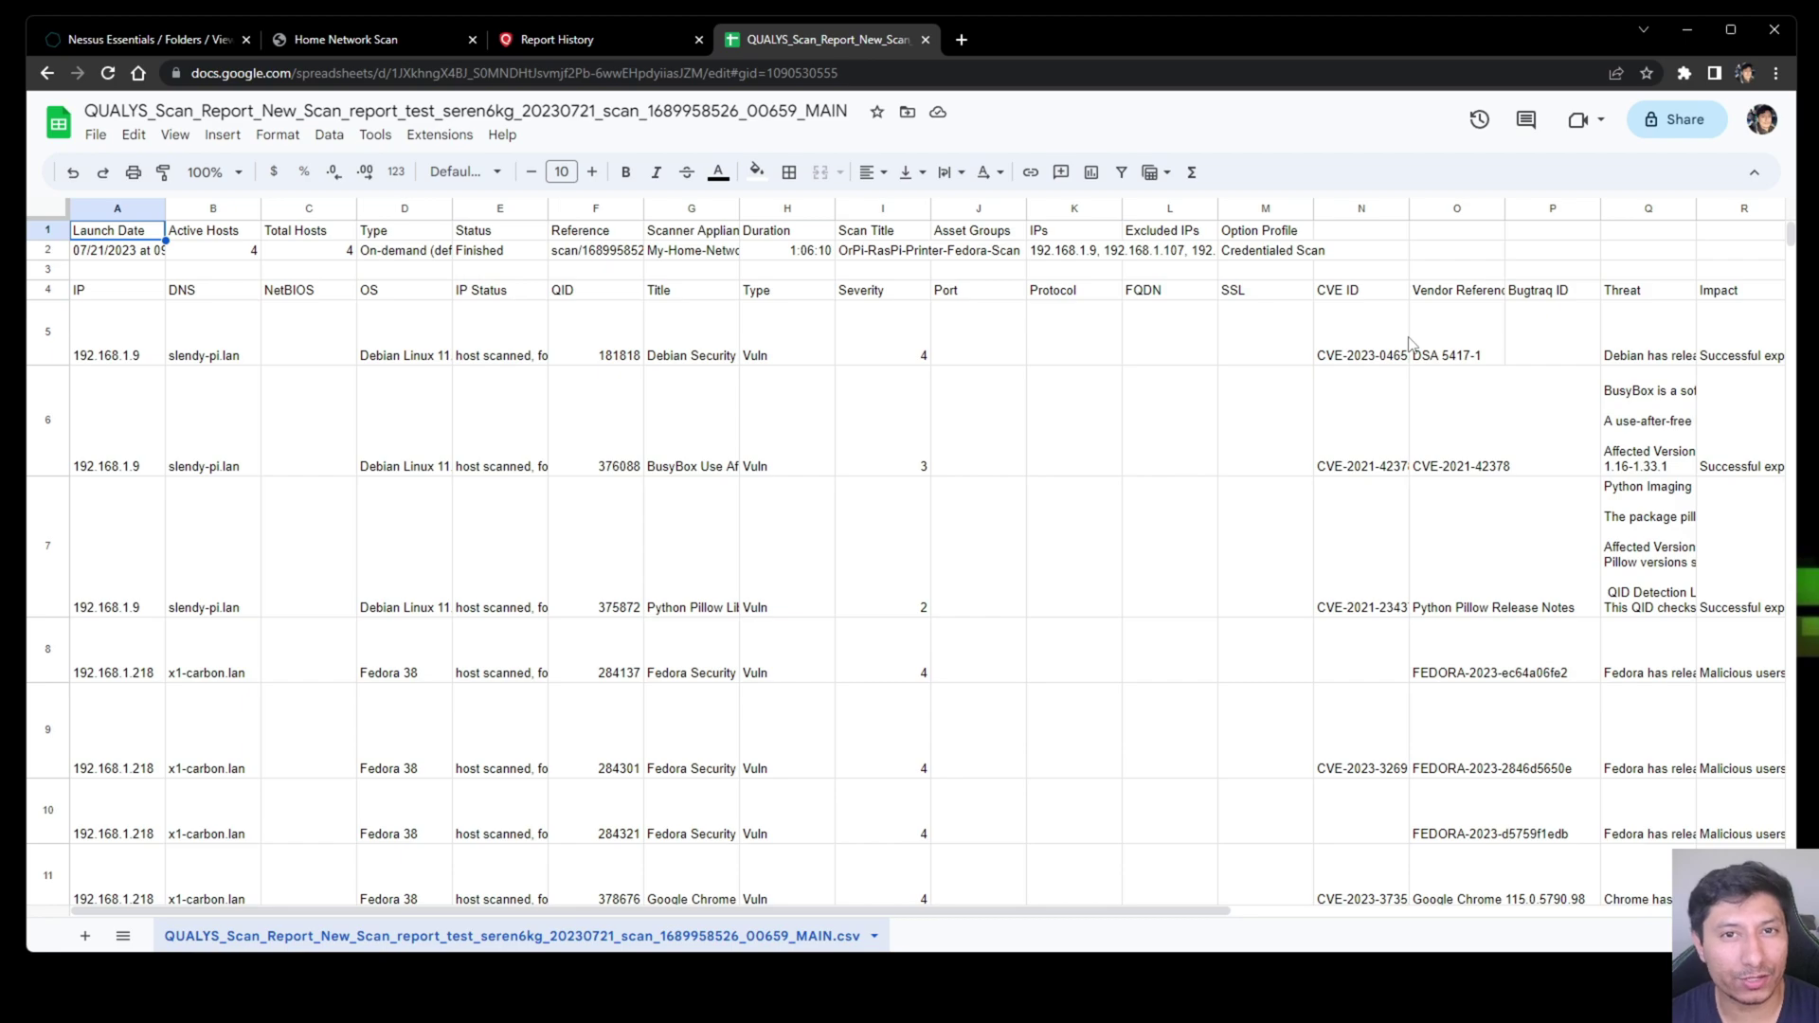
Step: Clear the scan summary in rows 1–2
left_click(1269, 254, "shift")
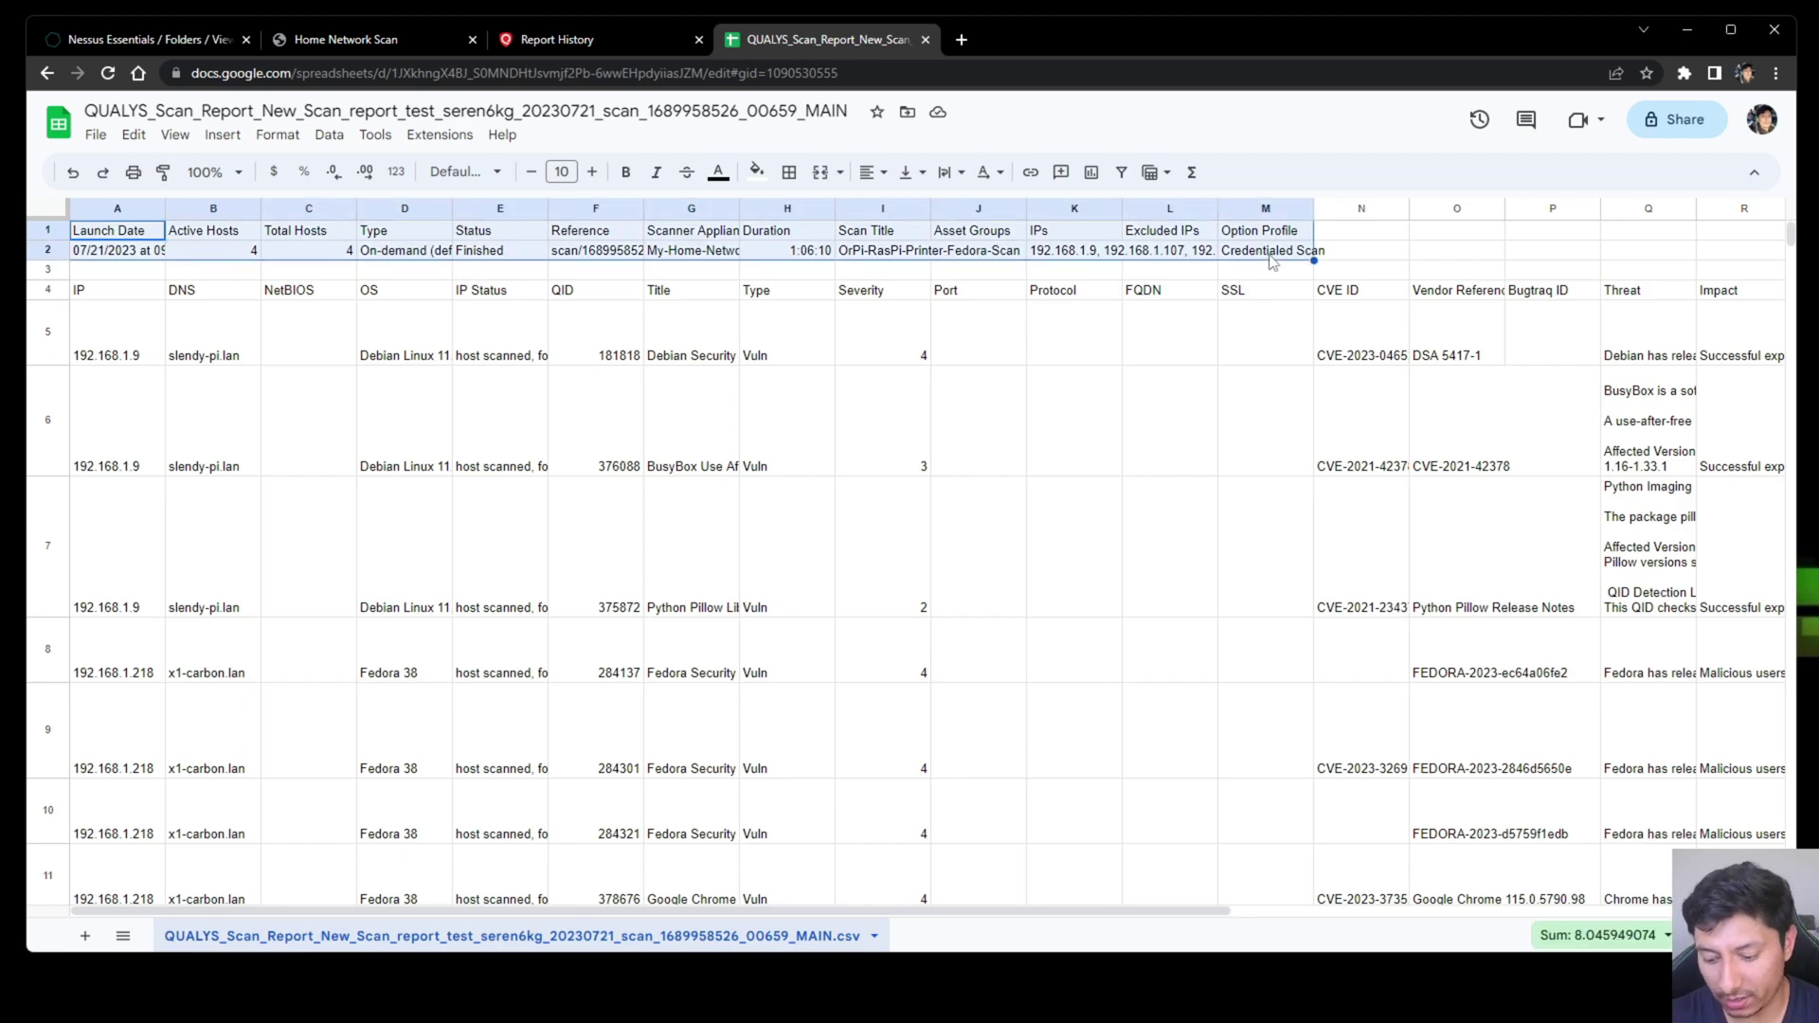
key("Delete")
left_click(961, 611)
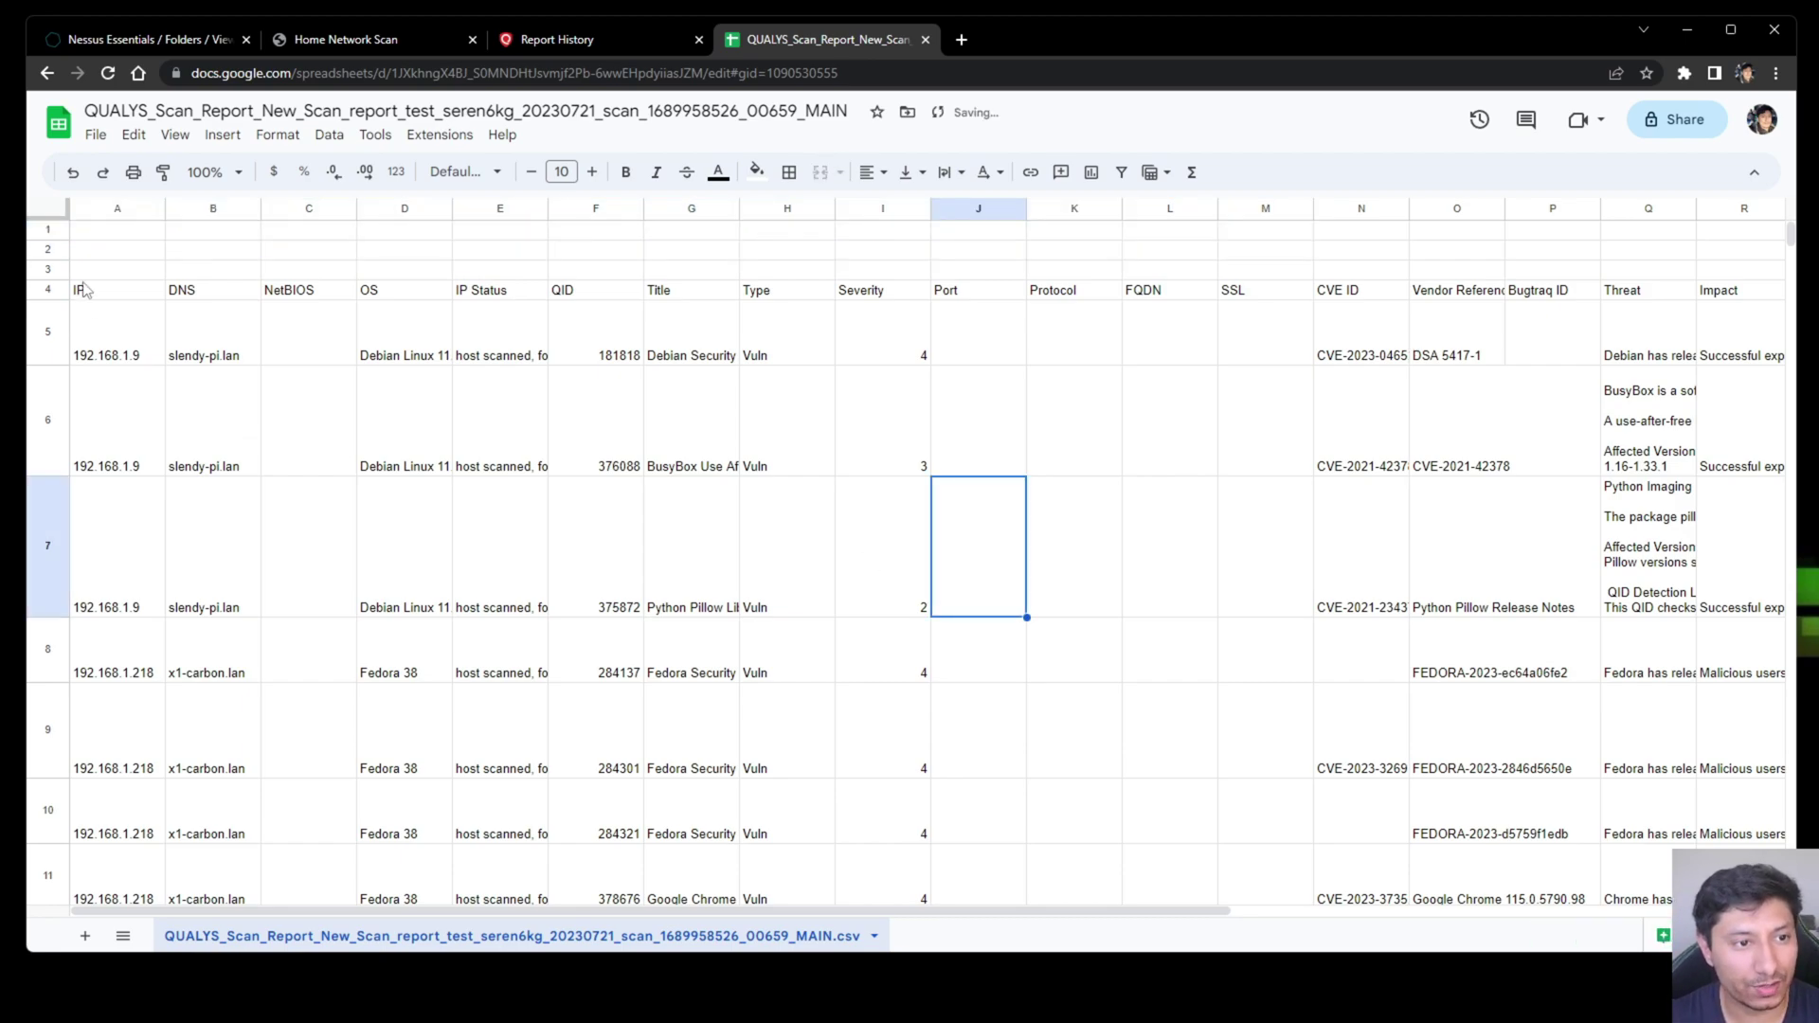
Step: Fill the row 4 column headers green and add filters to them
left_click_drag(92, 292, 1720, 296)
left_click(756, 172)
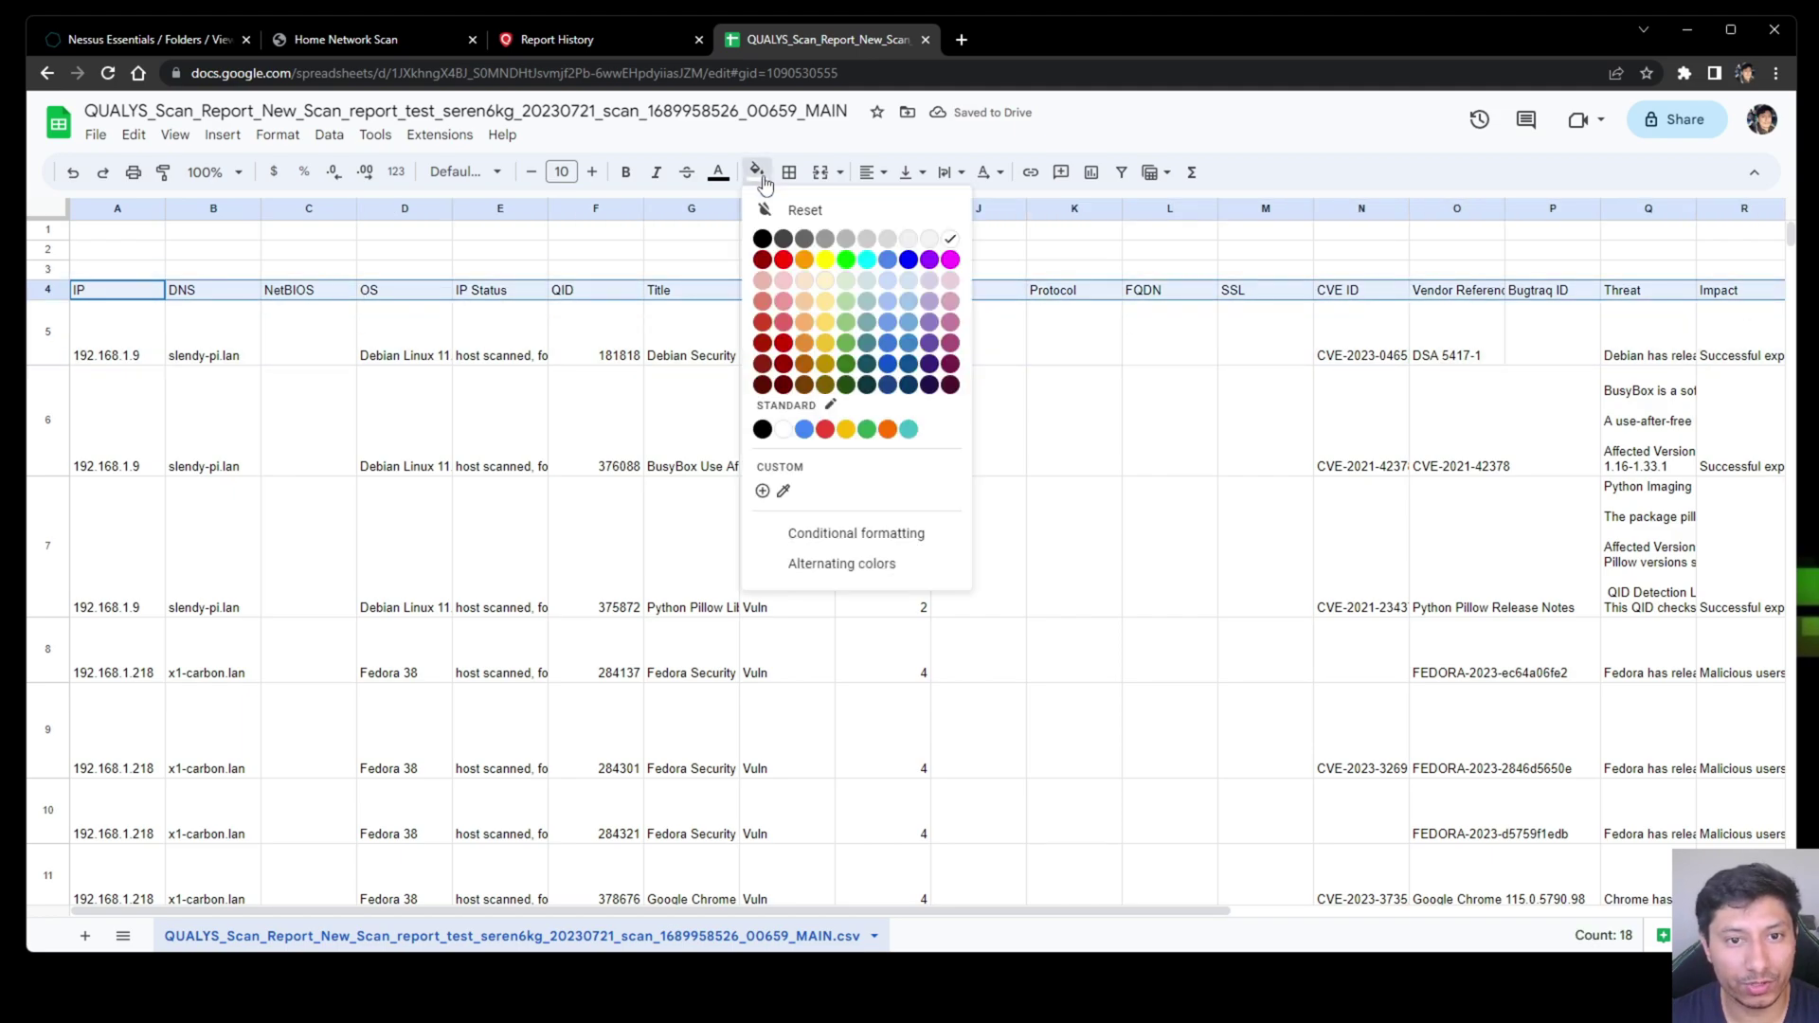
left_click(857, 328)
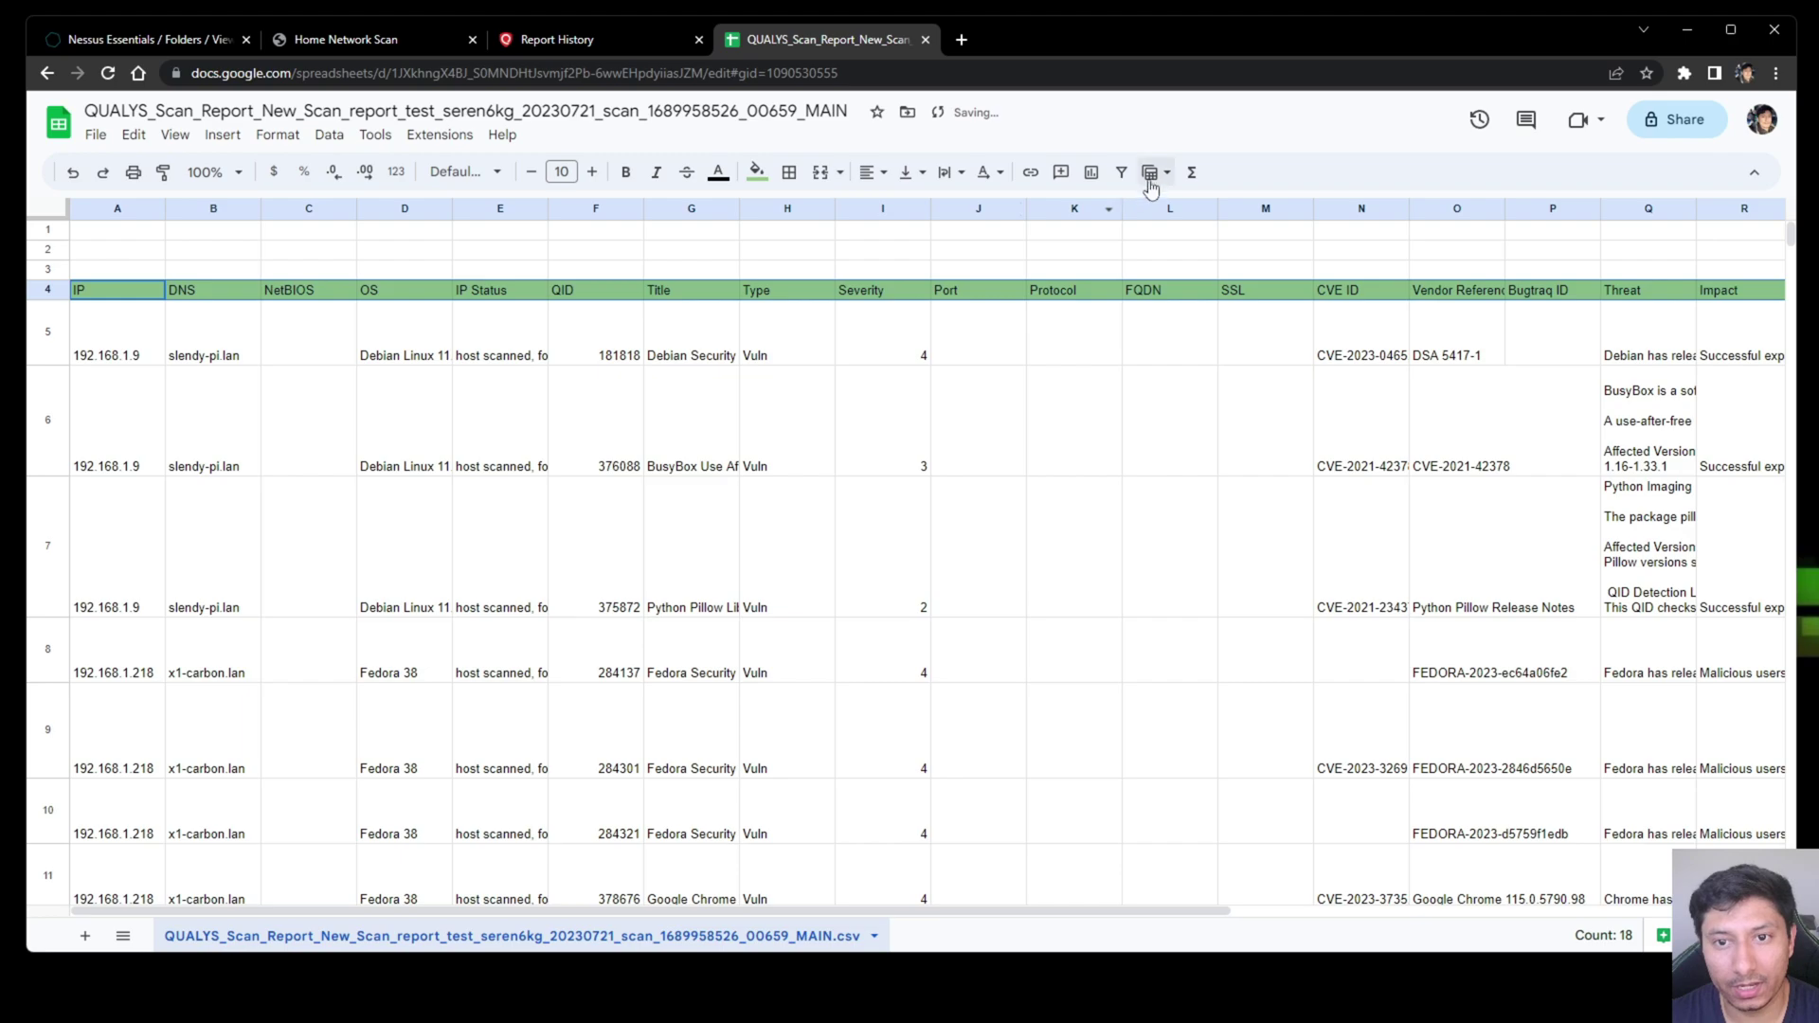
left_click(1121, 172)
left_click(1111, 490)
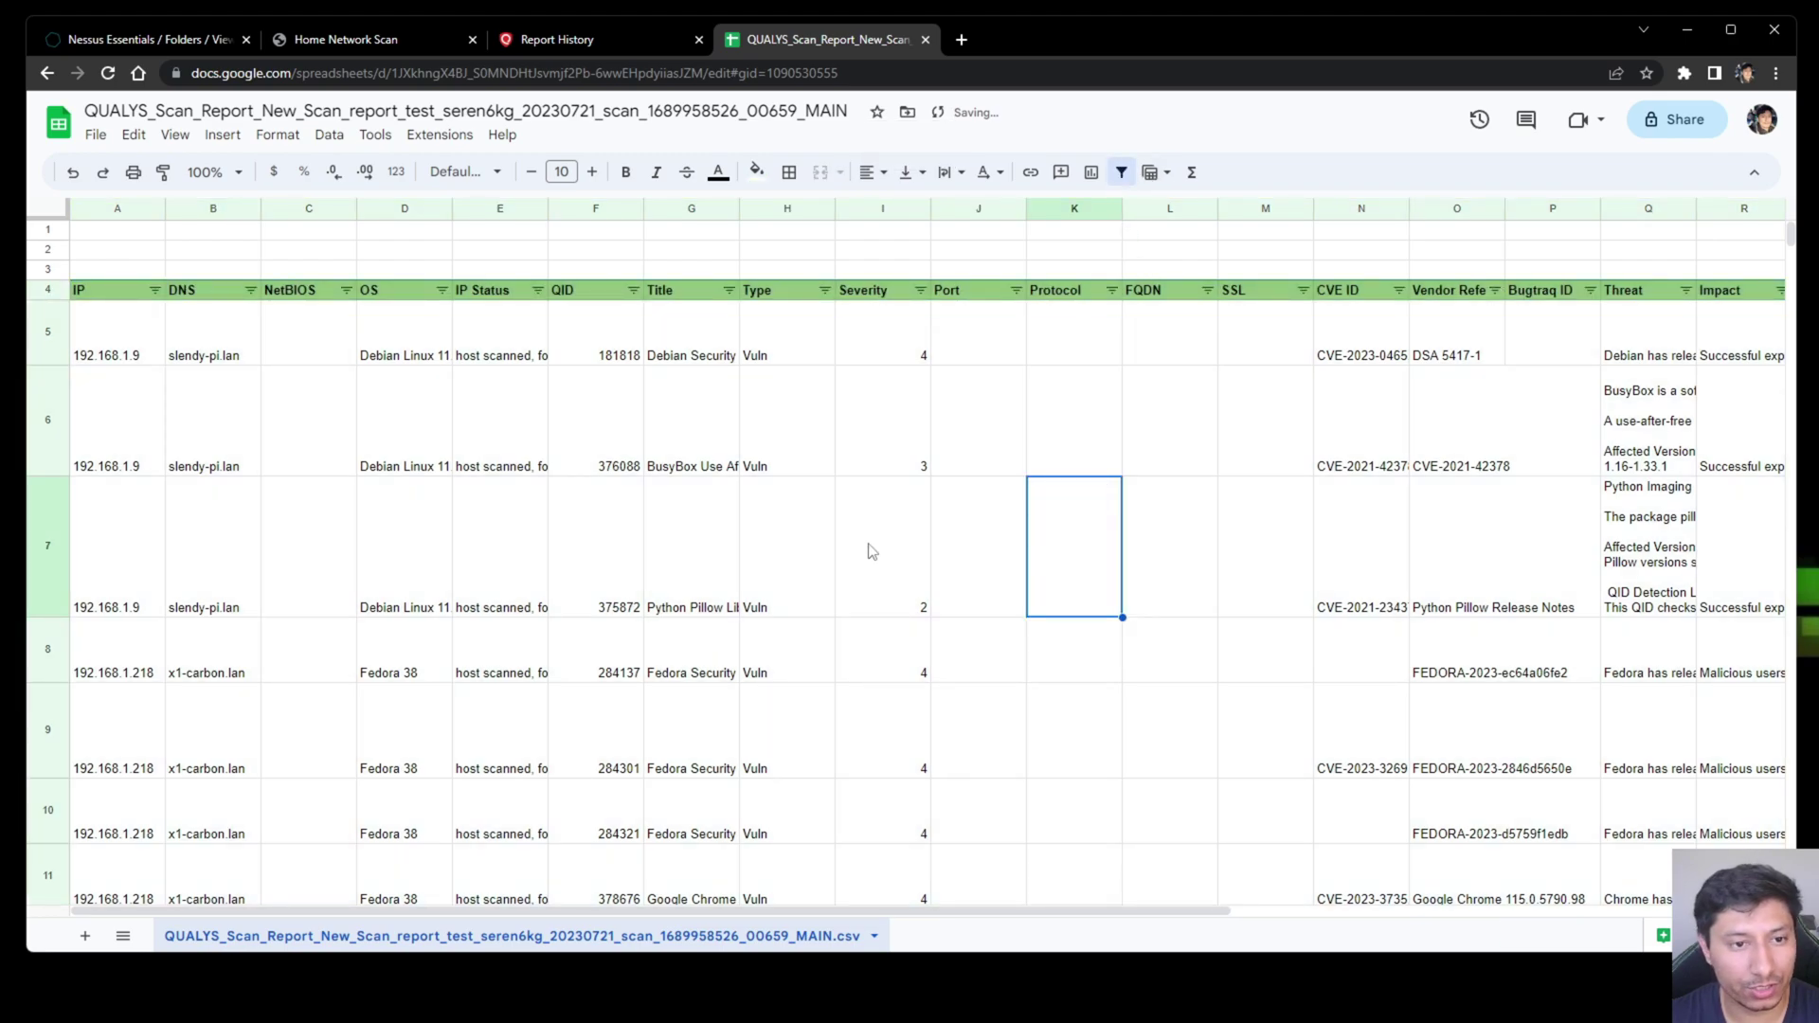
Step: Select all the vulnerability data on the sheet
left_click(407, 352)
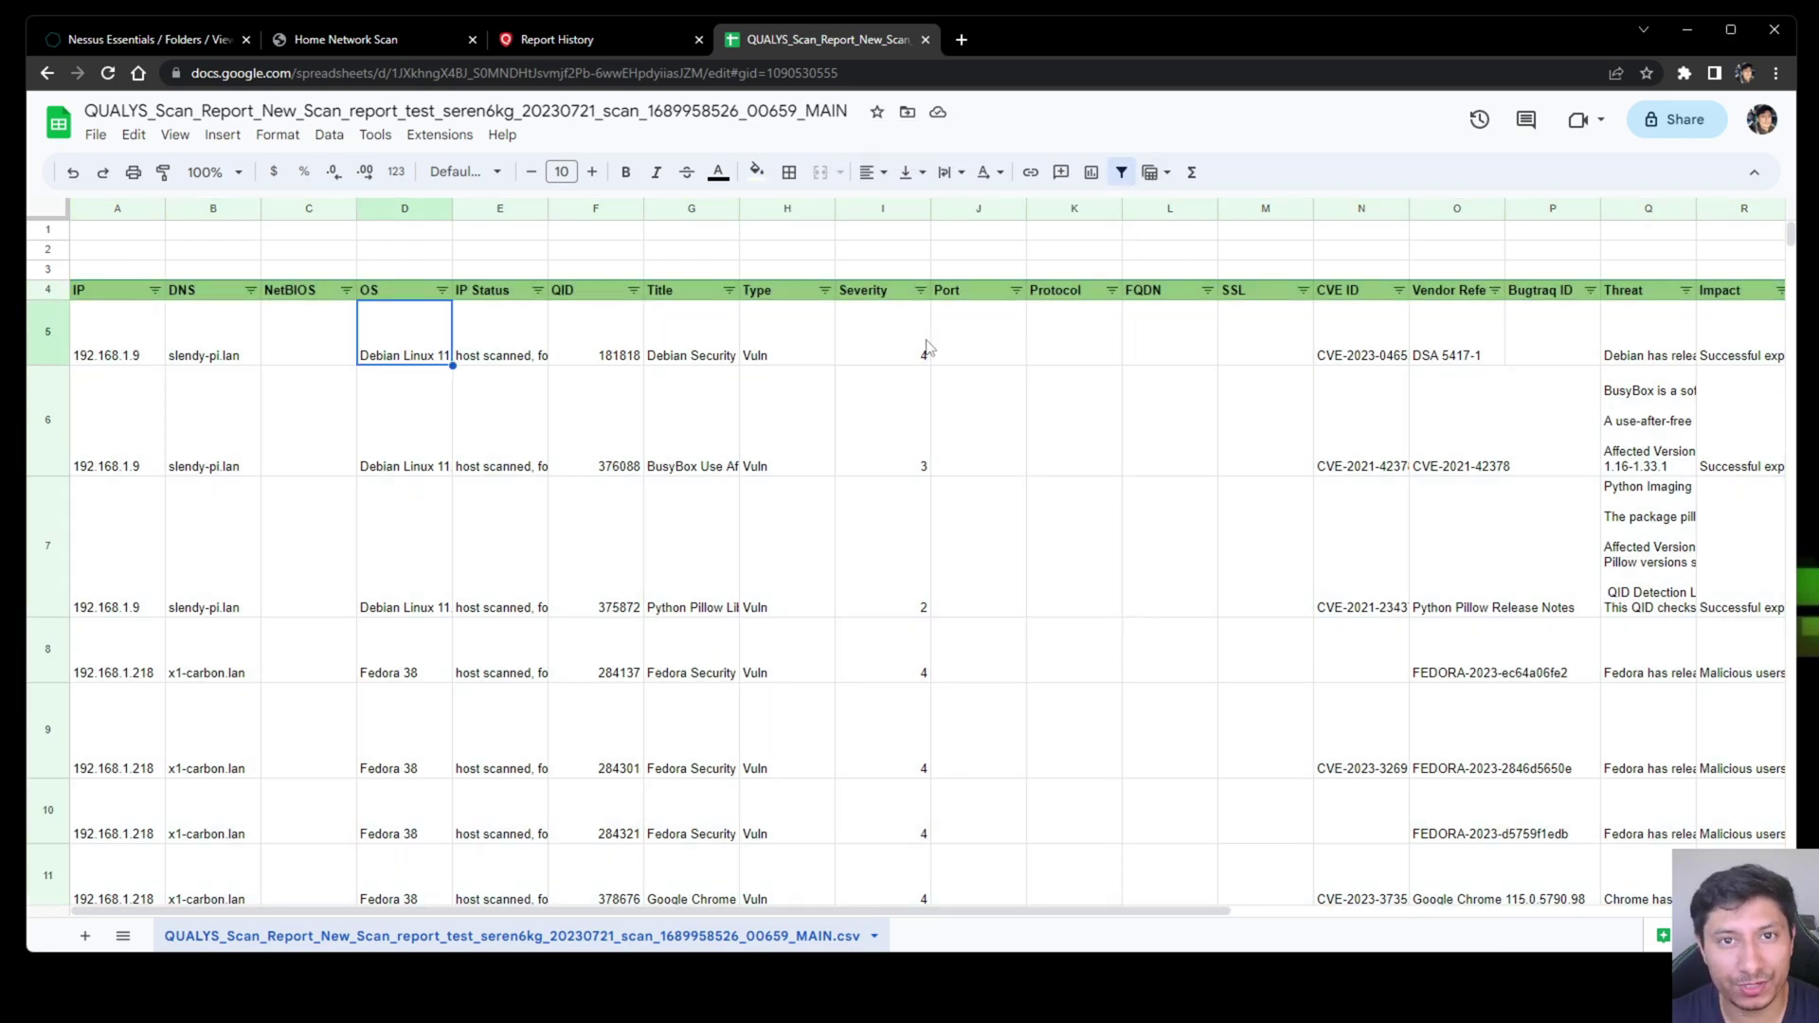
key("ctrl+a")
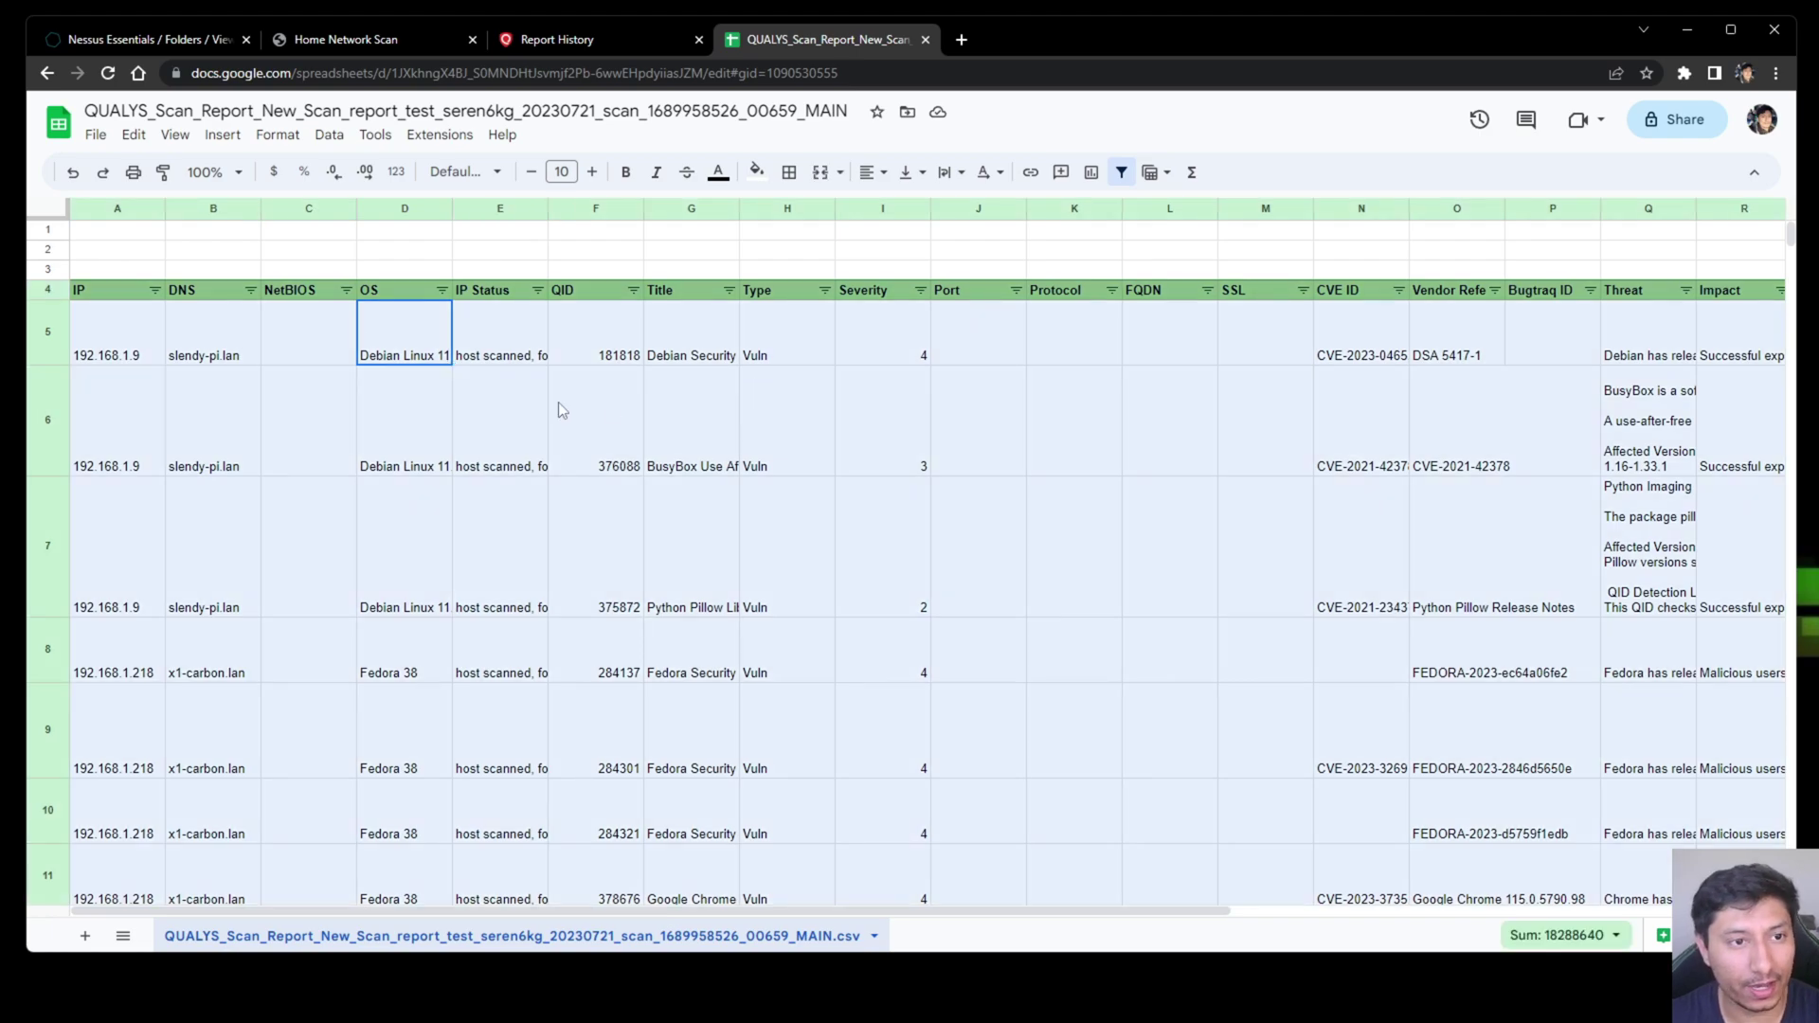
left_click(221, 138)
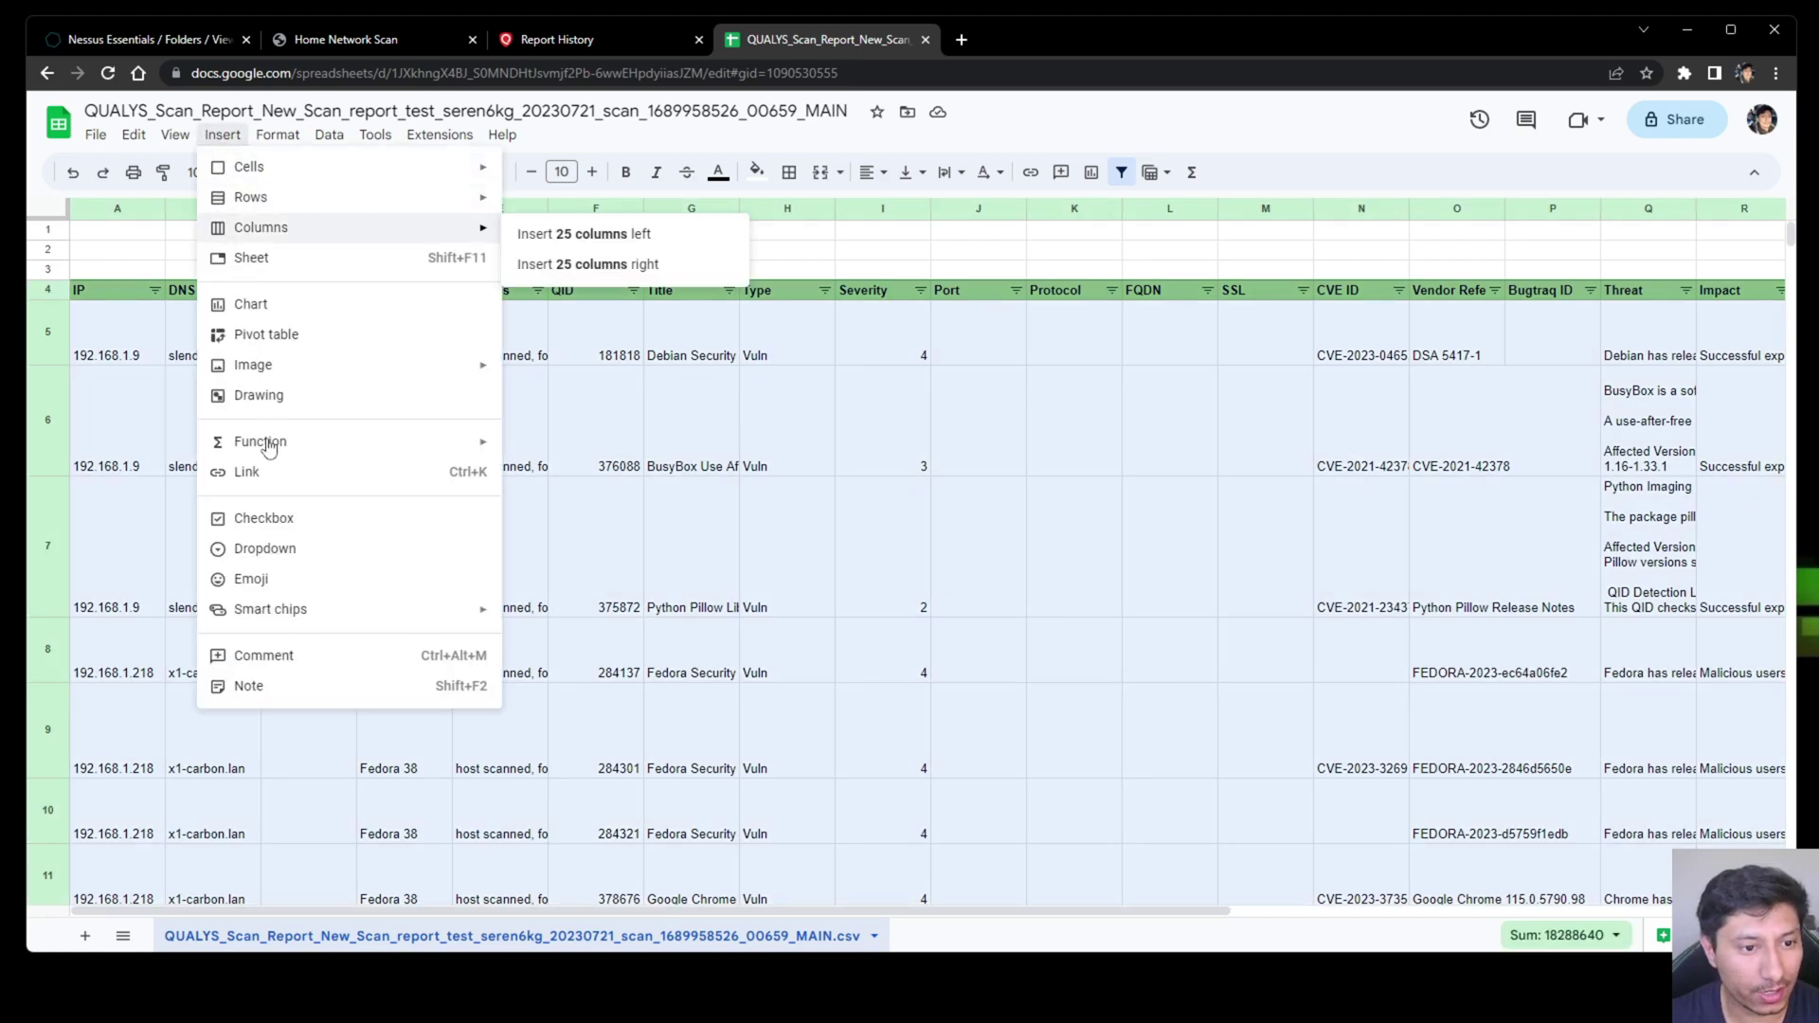
Step: Create a pivot table on a new sheet with Title as its rows
left_click(300, 337)
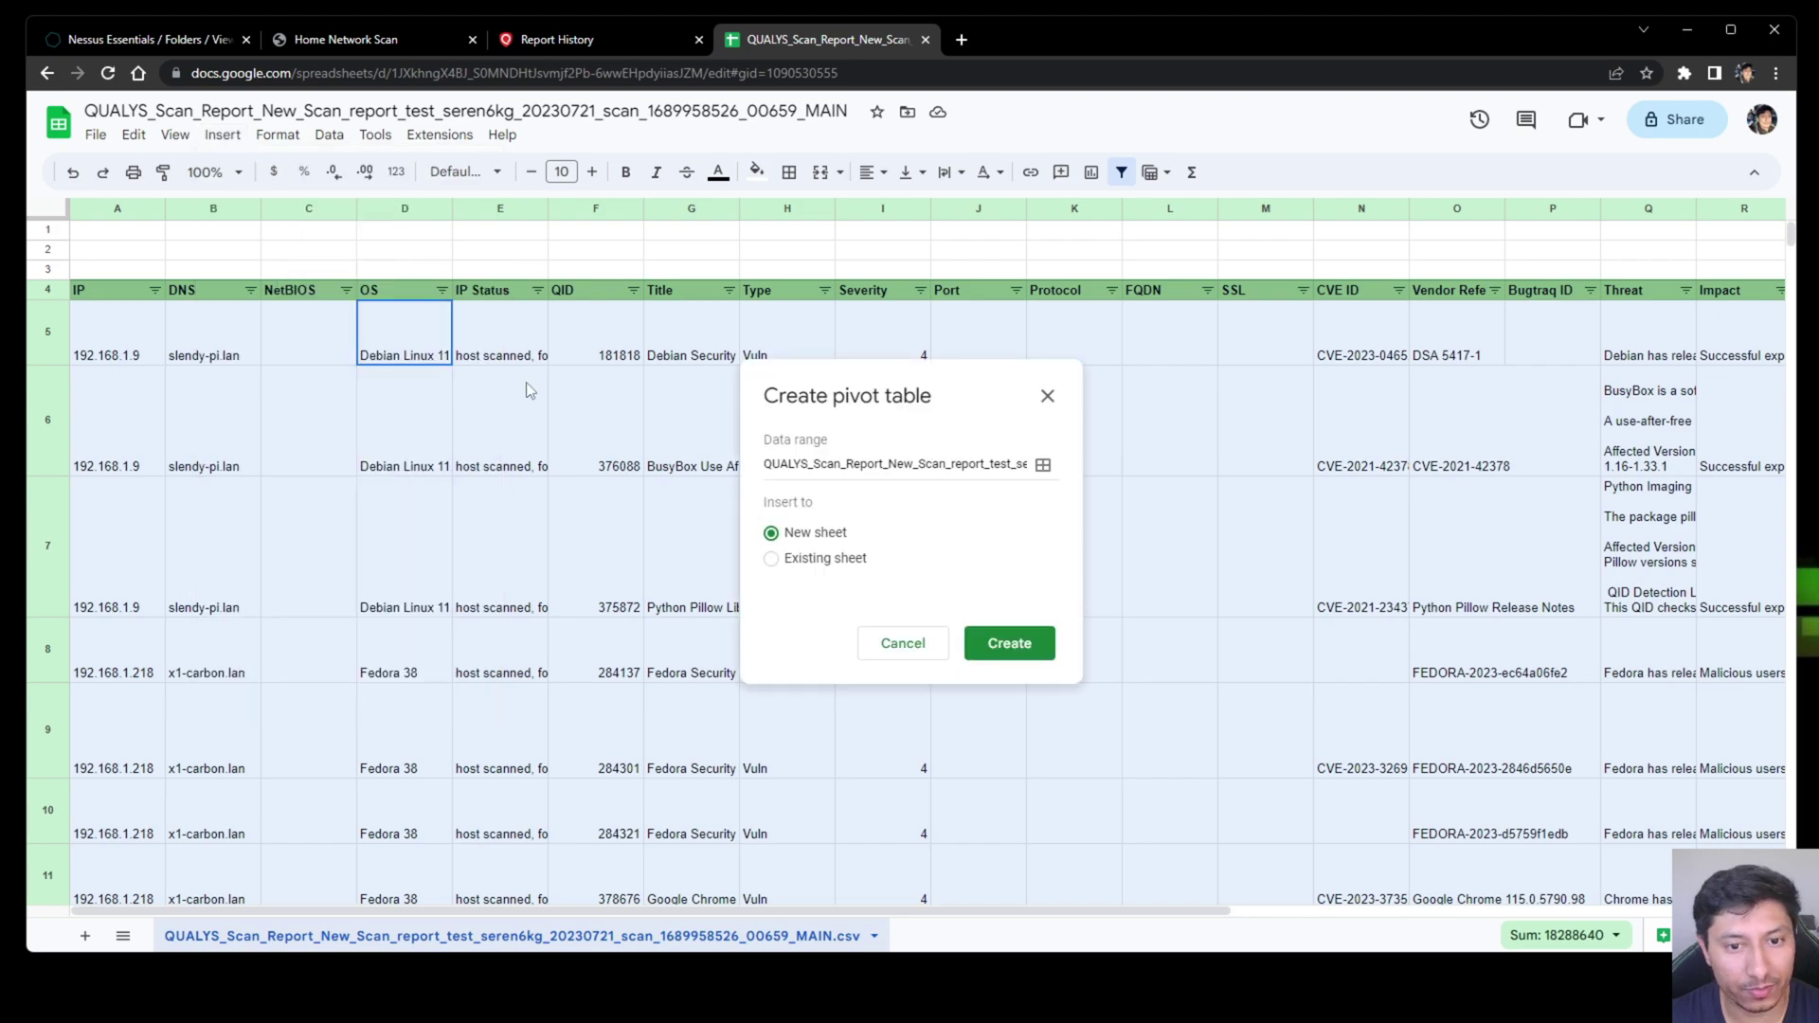
left_click(1007, 641)
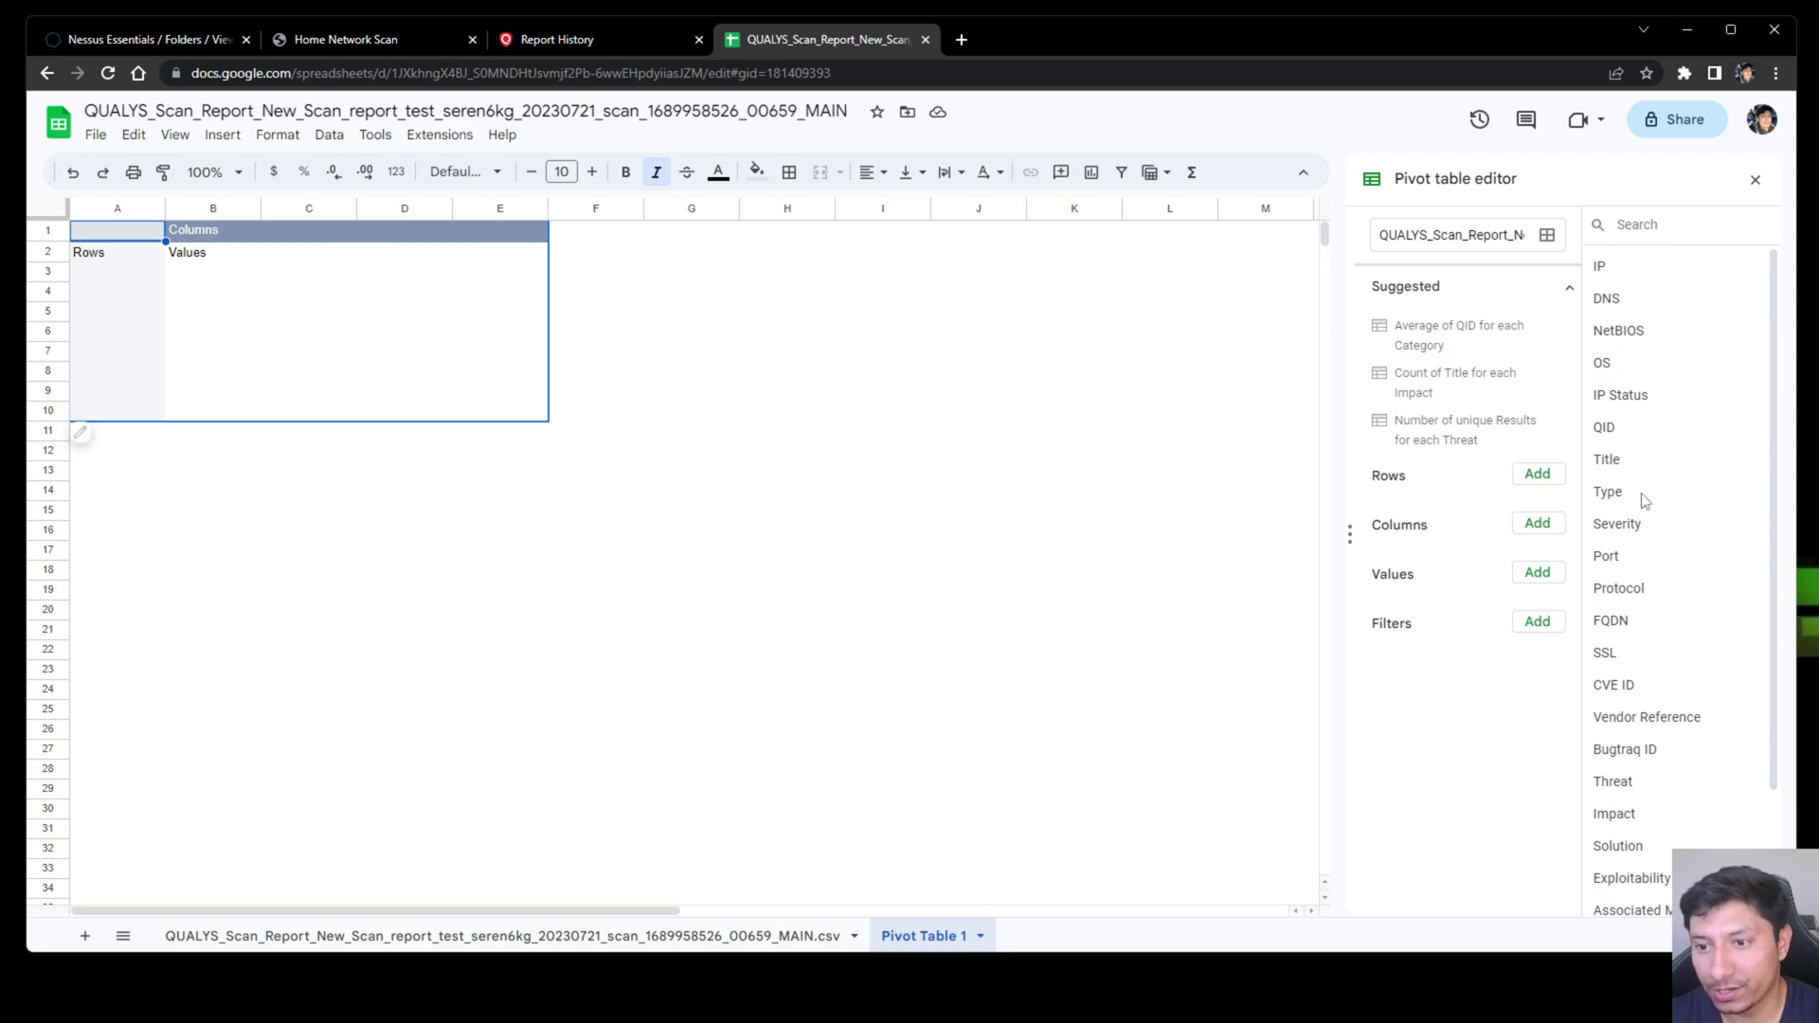
left_click_drag(1608, 459, 1426, 488)
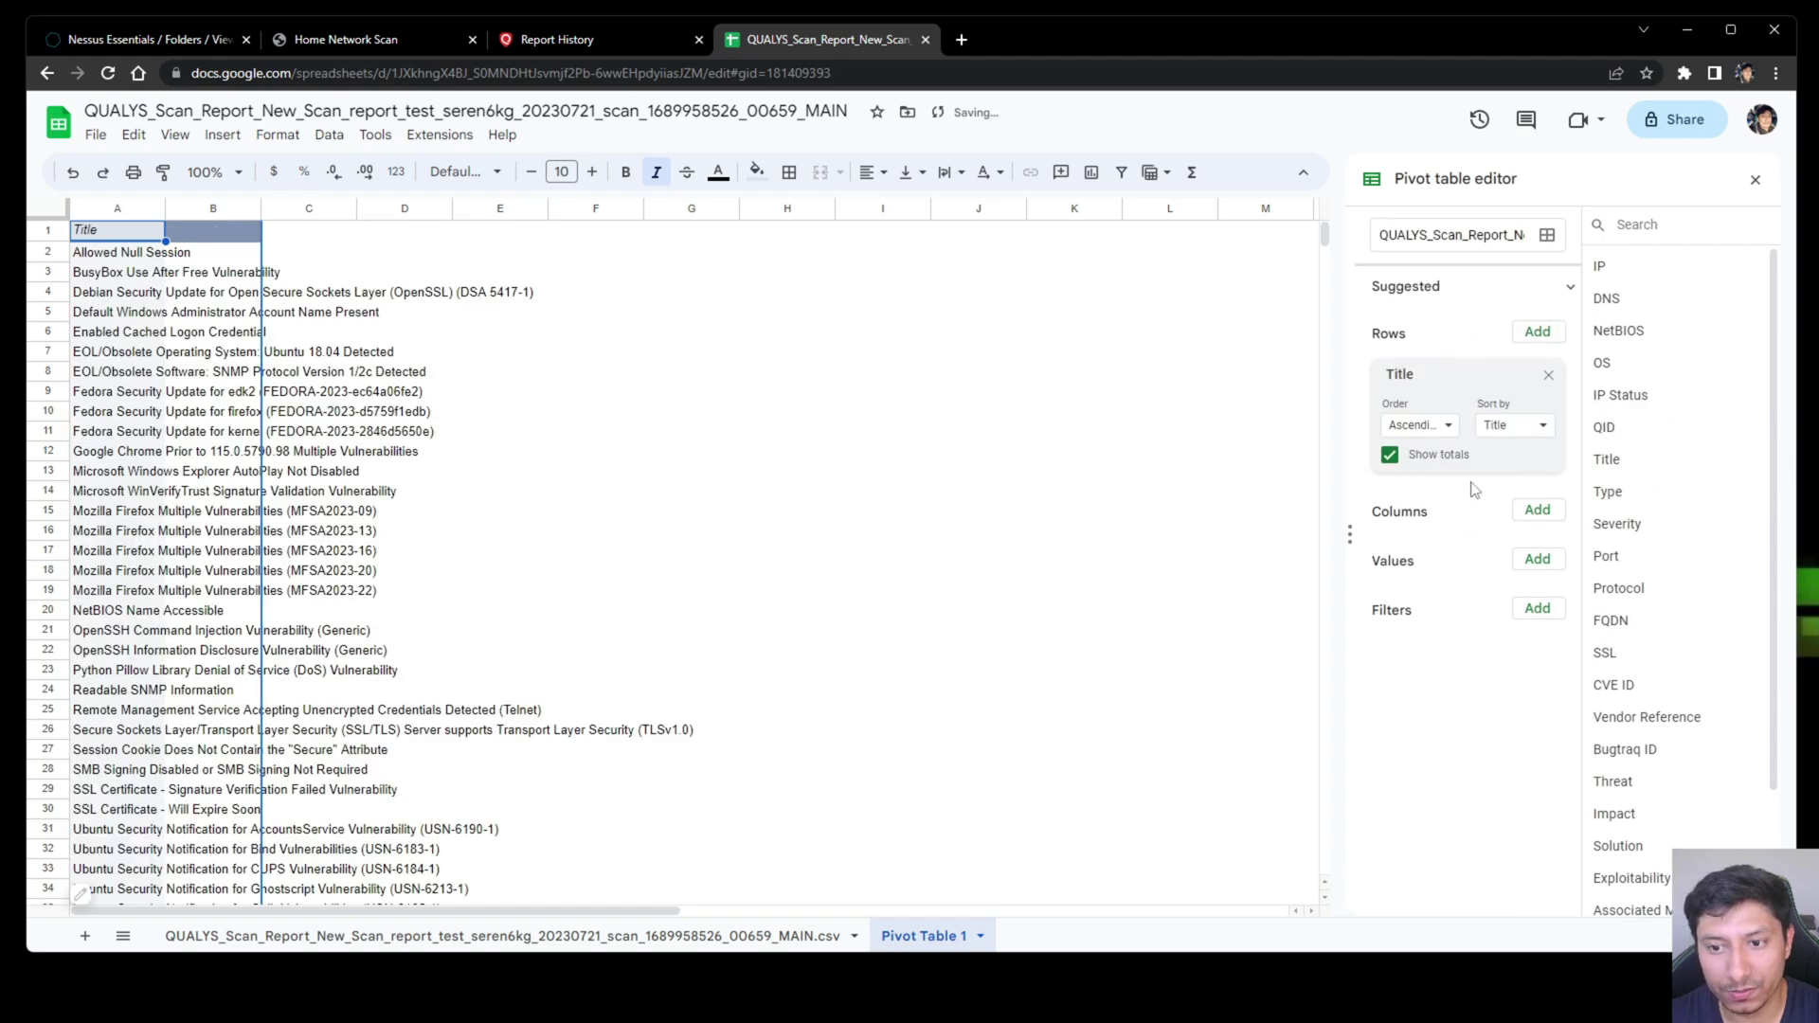
Step: Rename the Pivot Table 1 sheet to 'Vulnerability Title'
right_click(942, 933)
left_click(941, 701)
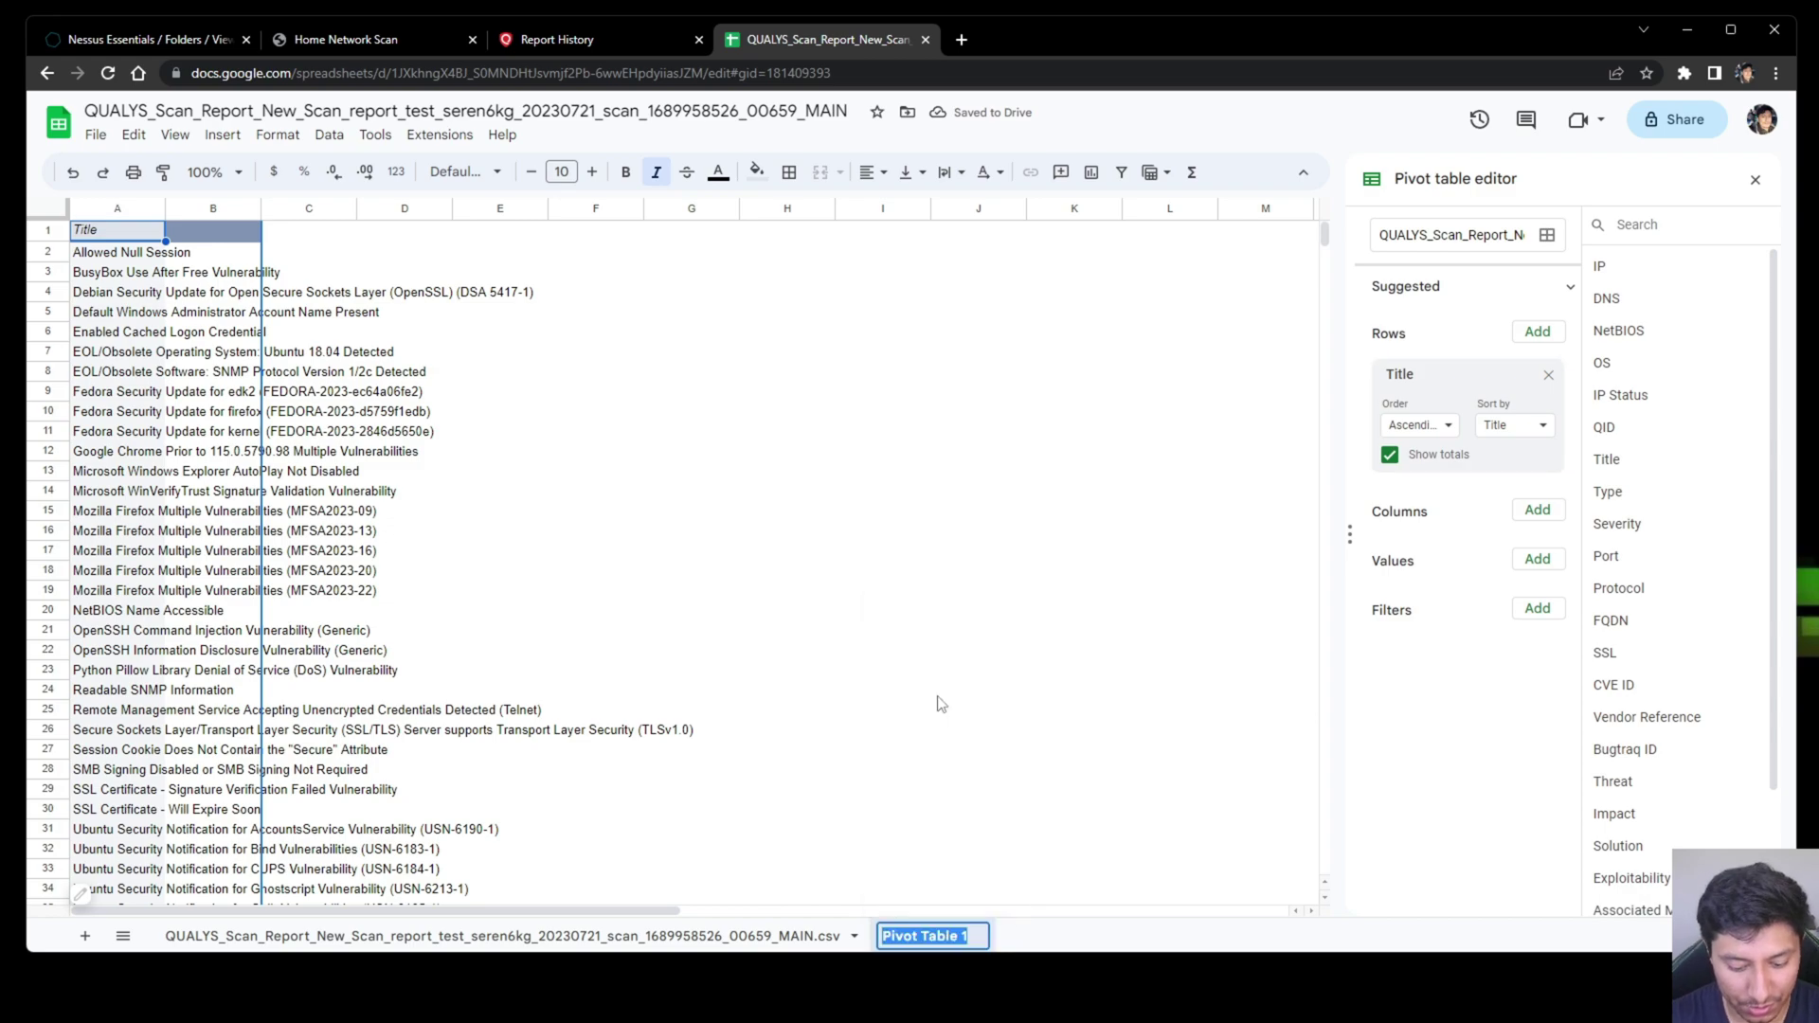
type("Vulnerability Tit")
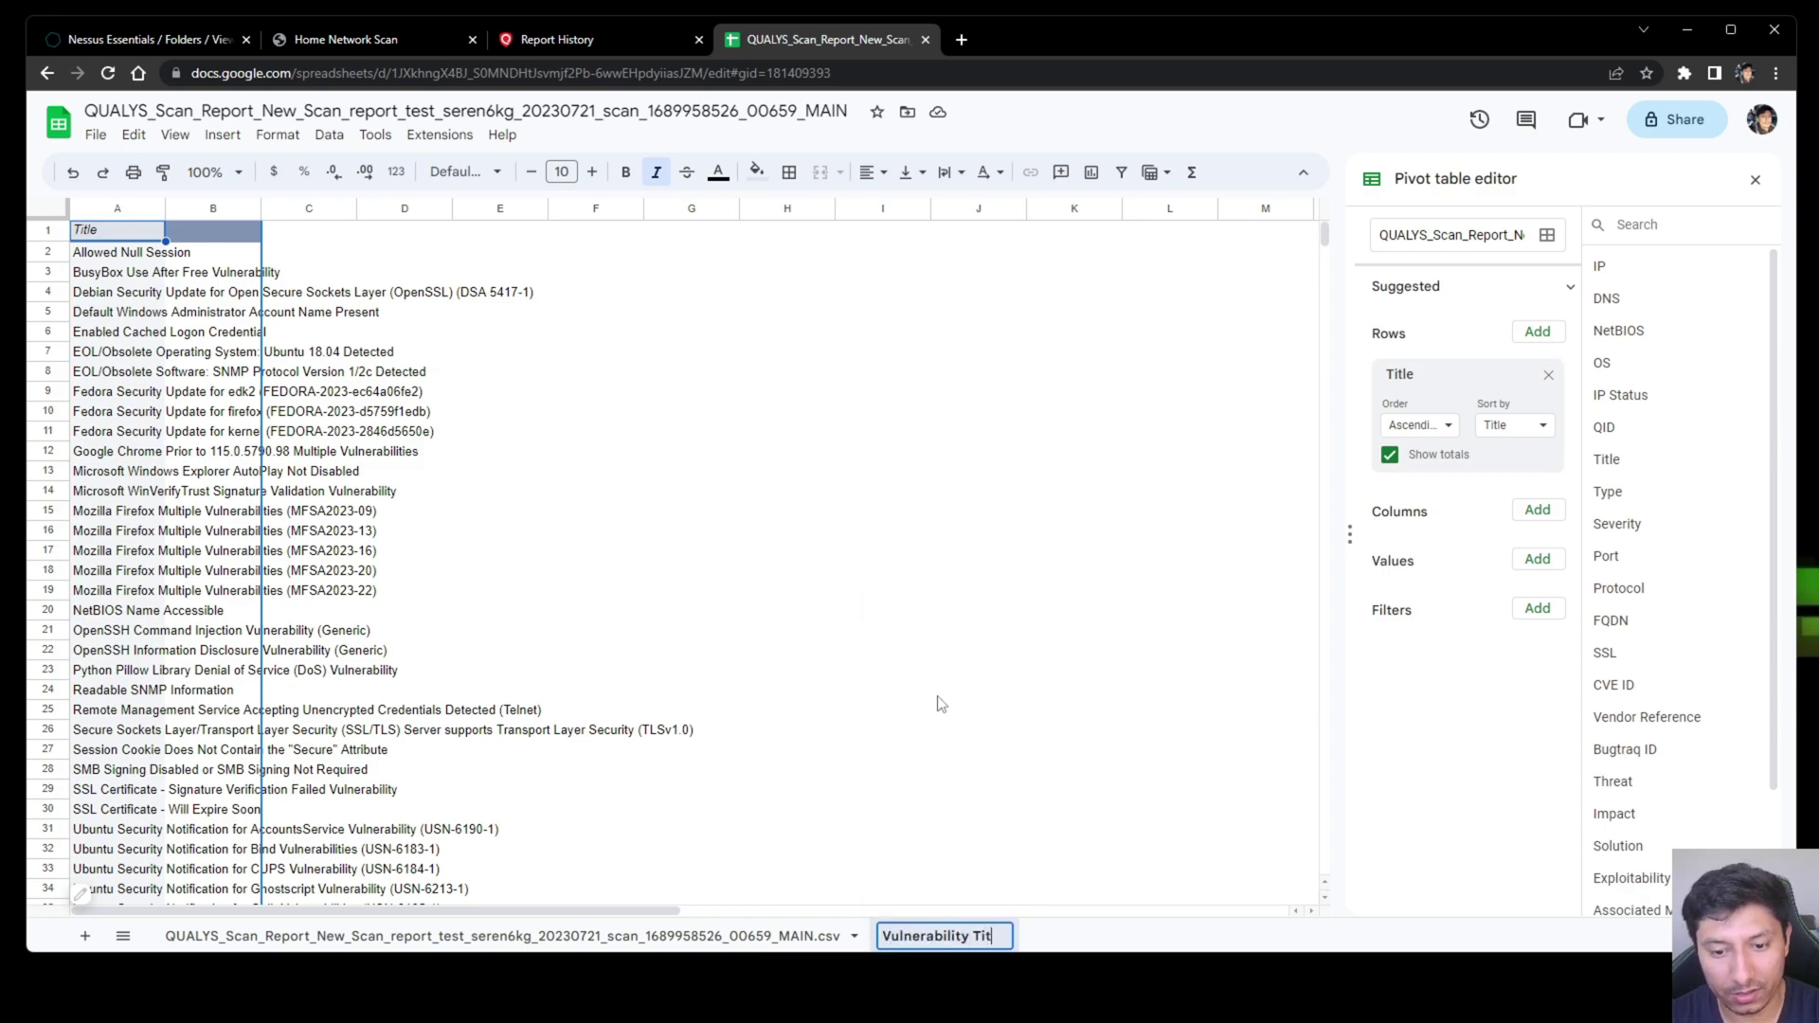
type("le")
key("Return")
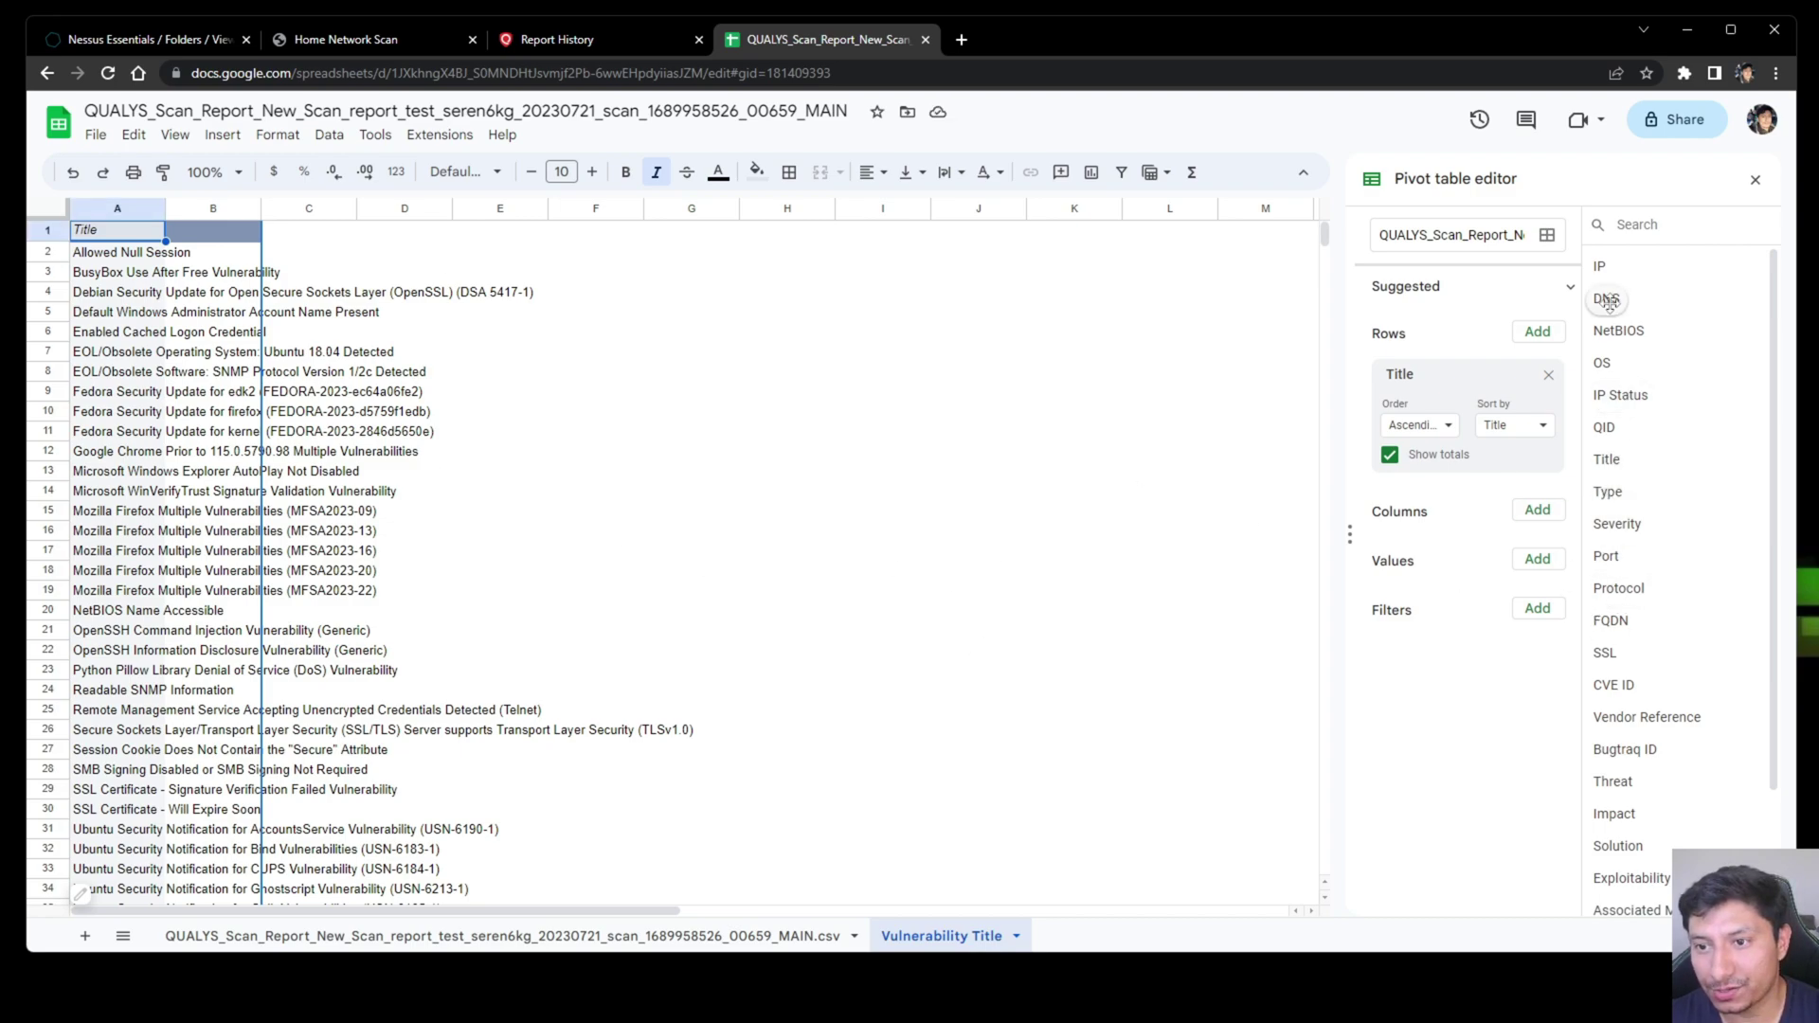
left_click_drag(1607, 268, 1349, 607)
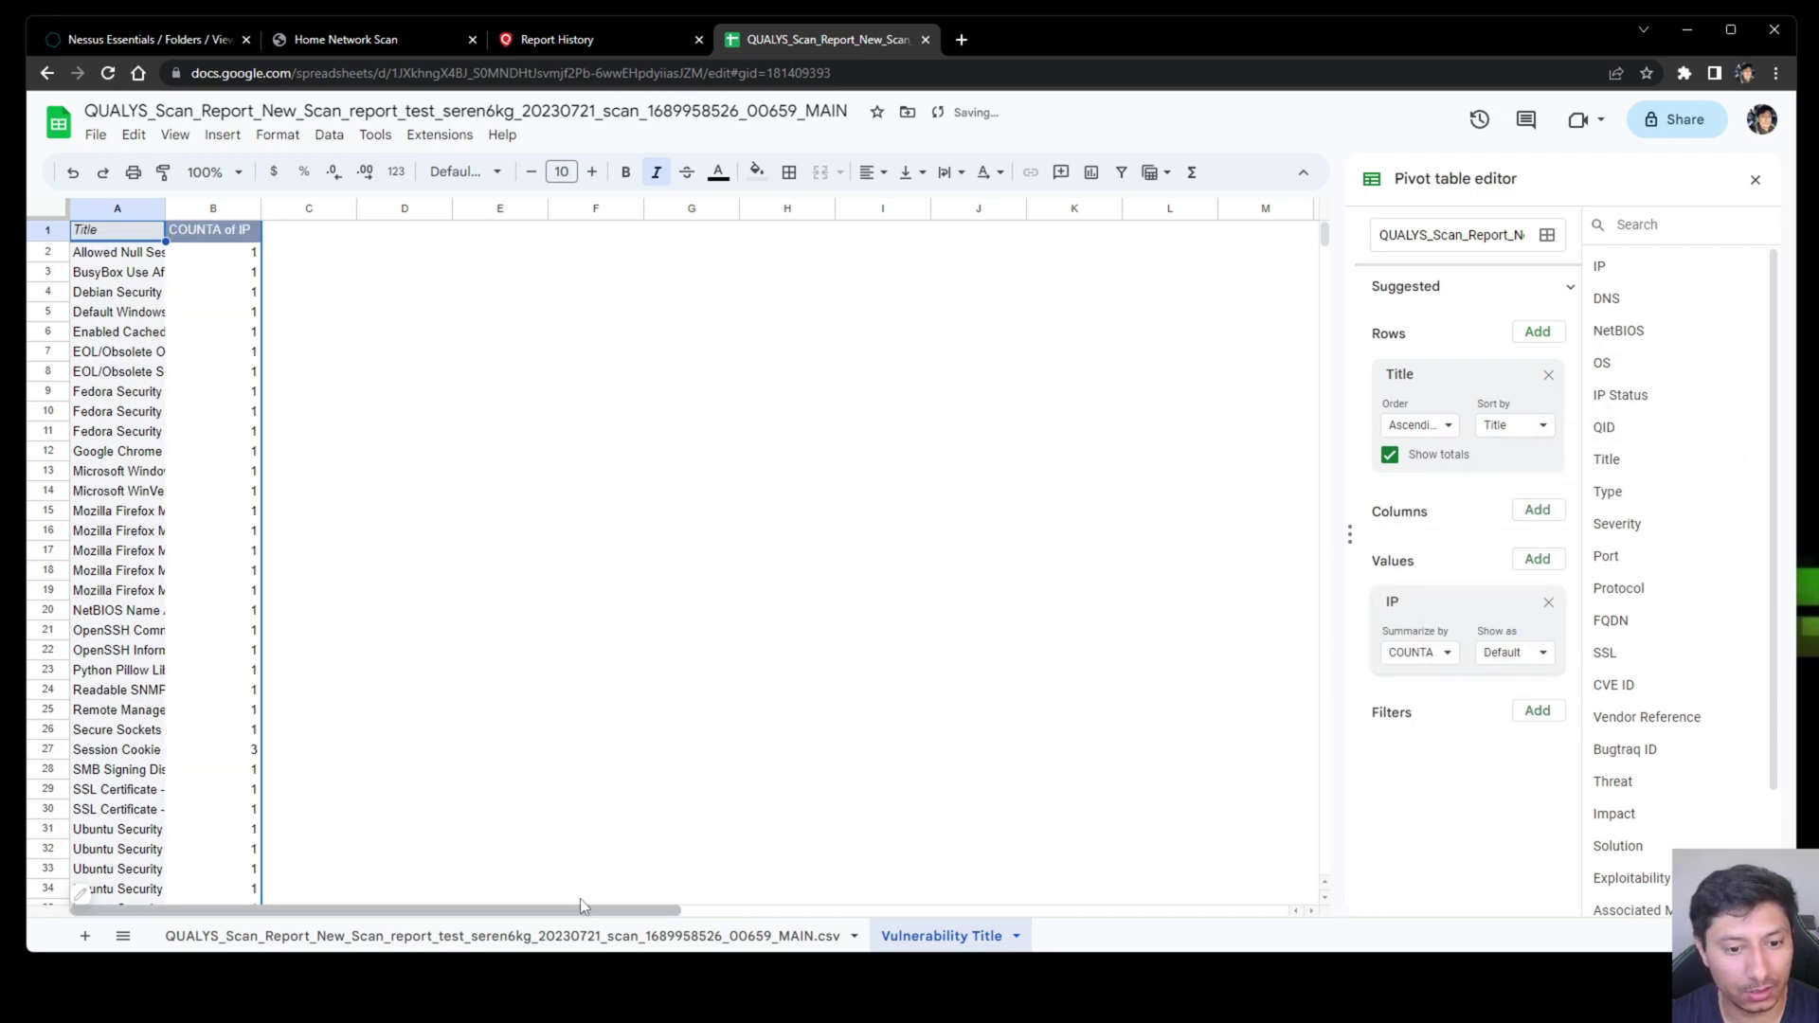
left_click_drag(165, 208, 671, 216)
left_click(720, 391)
left_click_drag(1617, 524, 1447, 546)
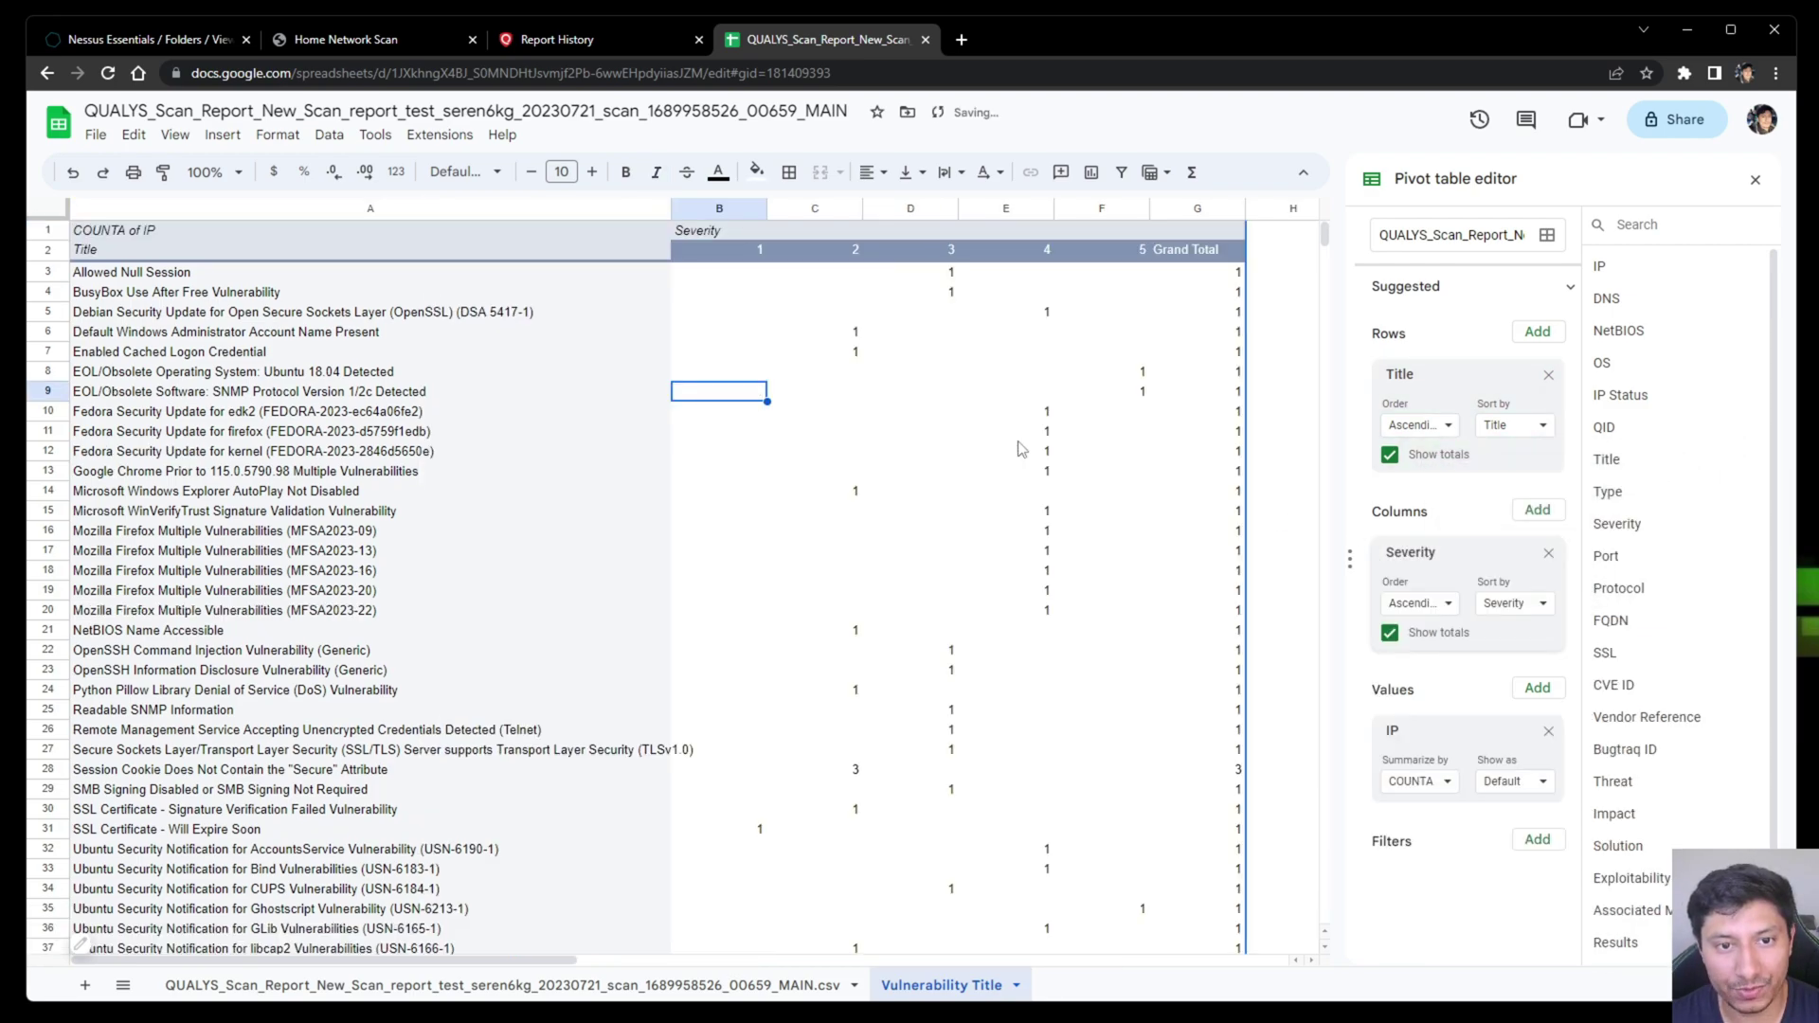
left_click(389, 292)
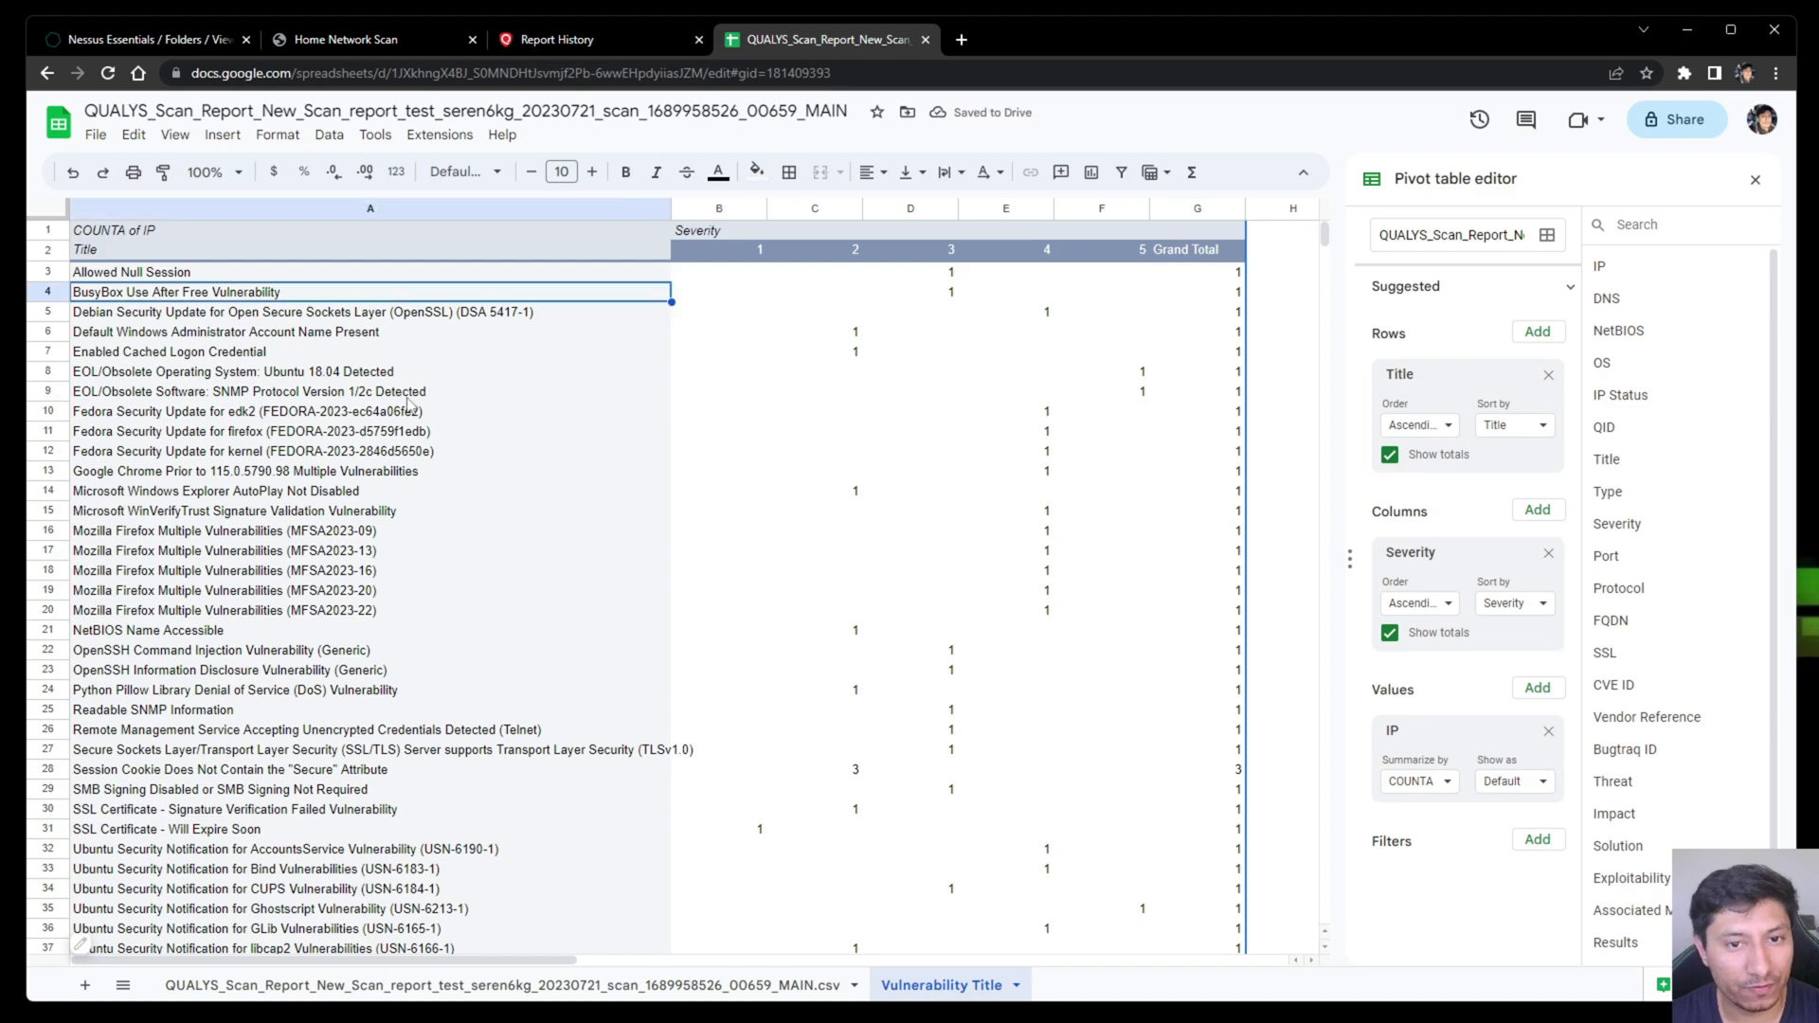
left_click(409, 394)
left_click(928, 273)
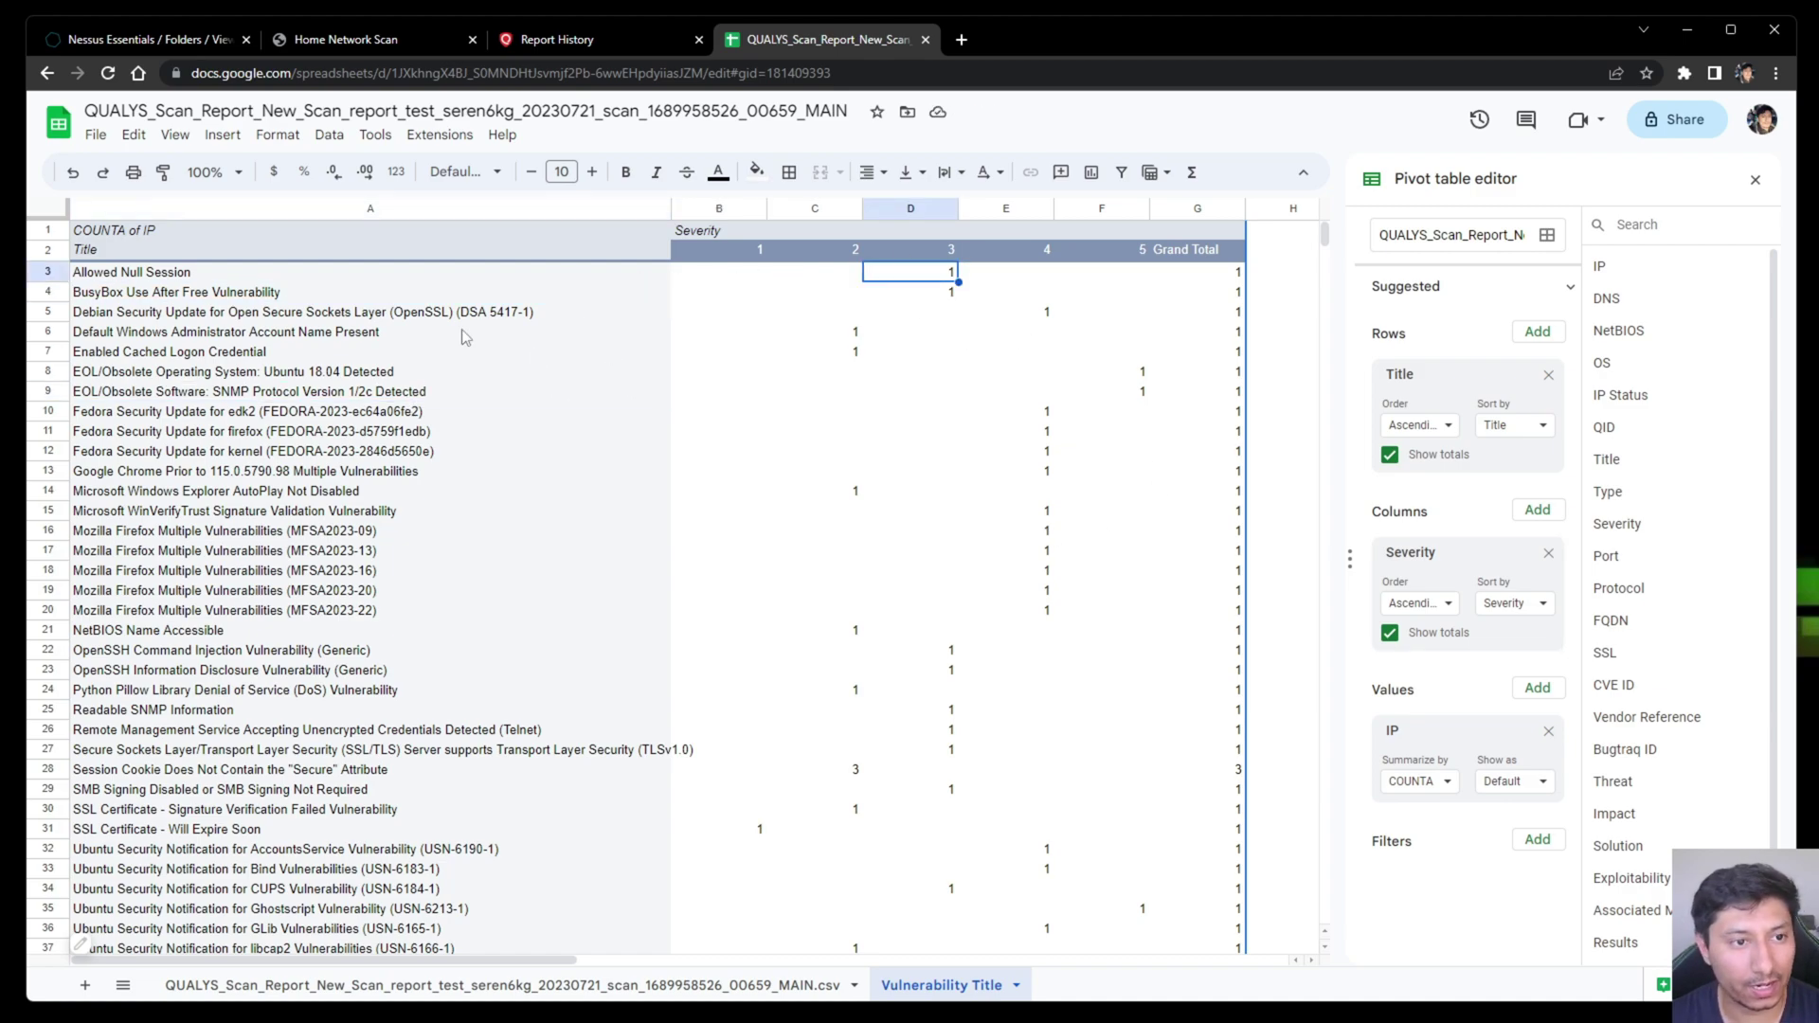
left_click(213, 275)
left_click(929, 277)
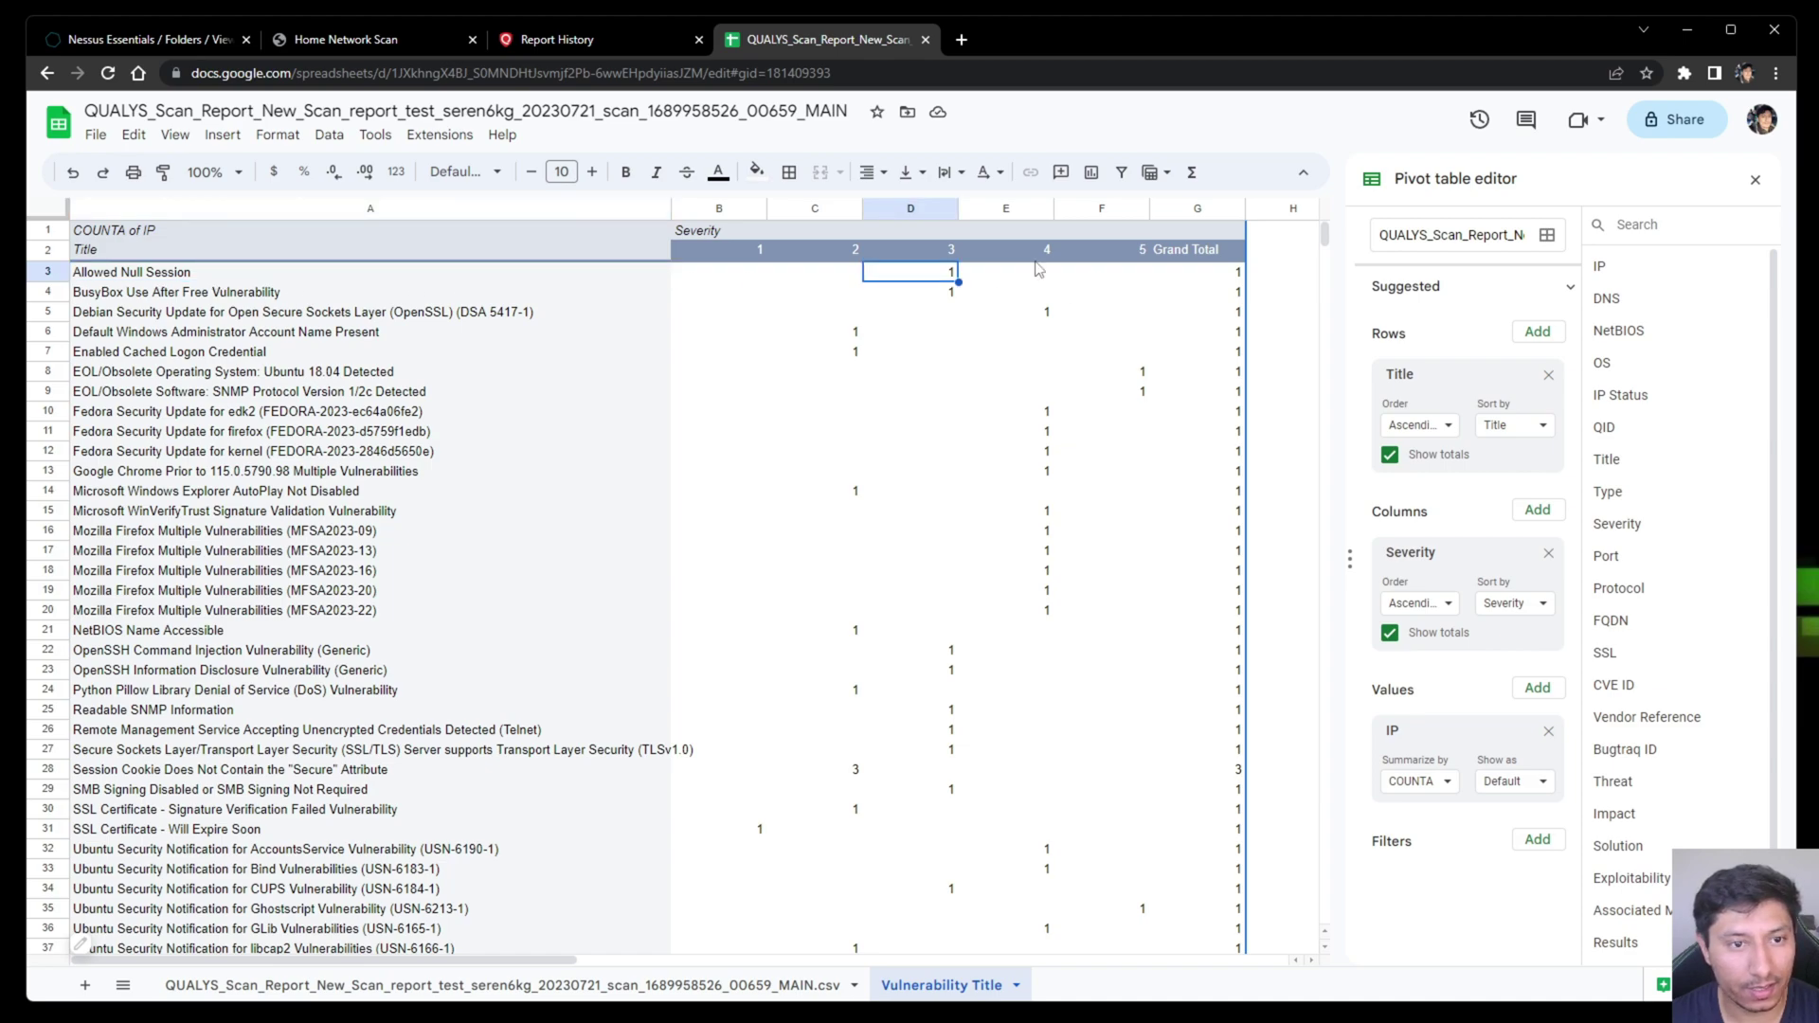
left_click(131, 274)
left_click(938, 275)
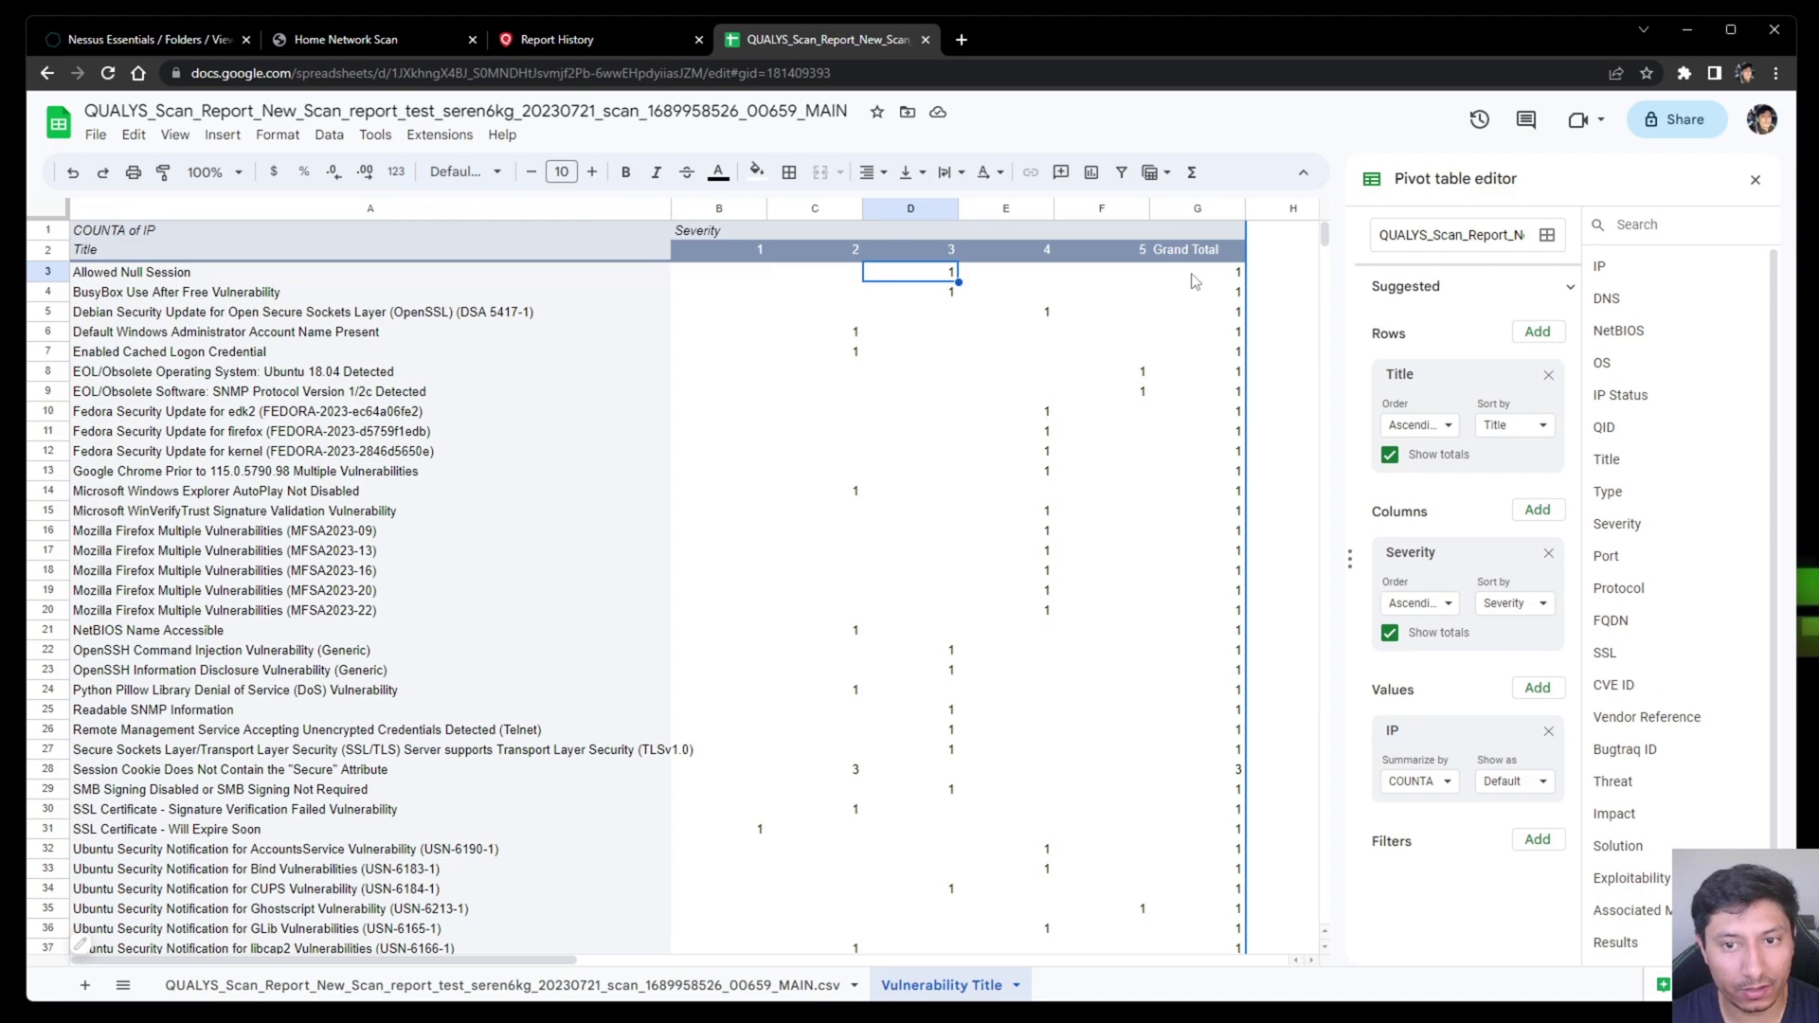
left_click(1099, 373)
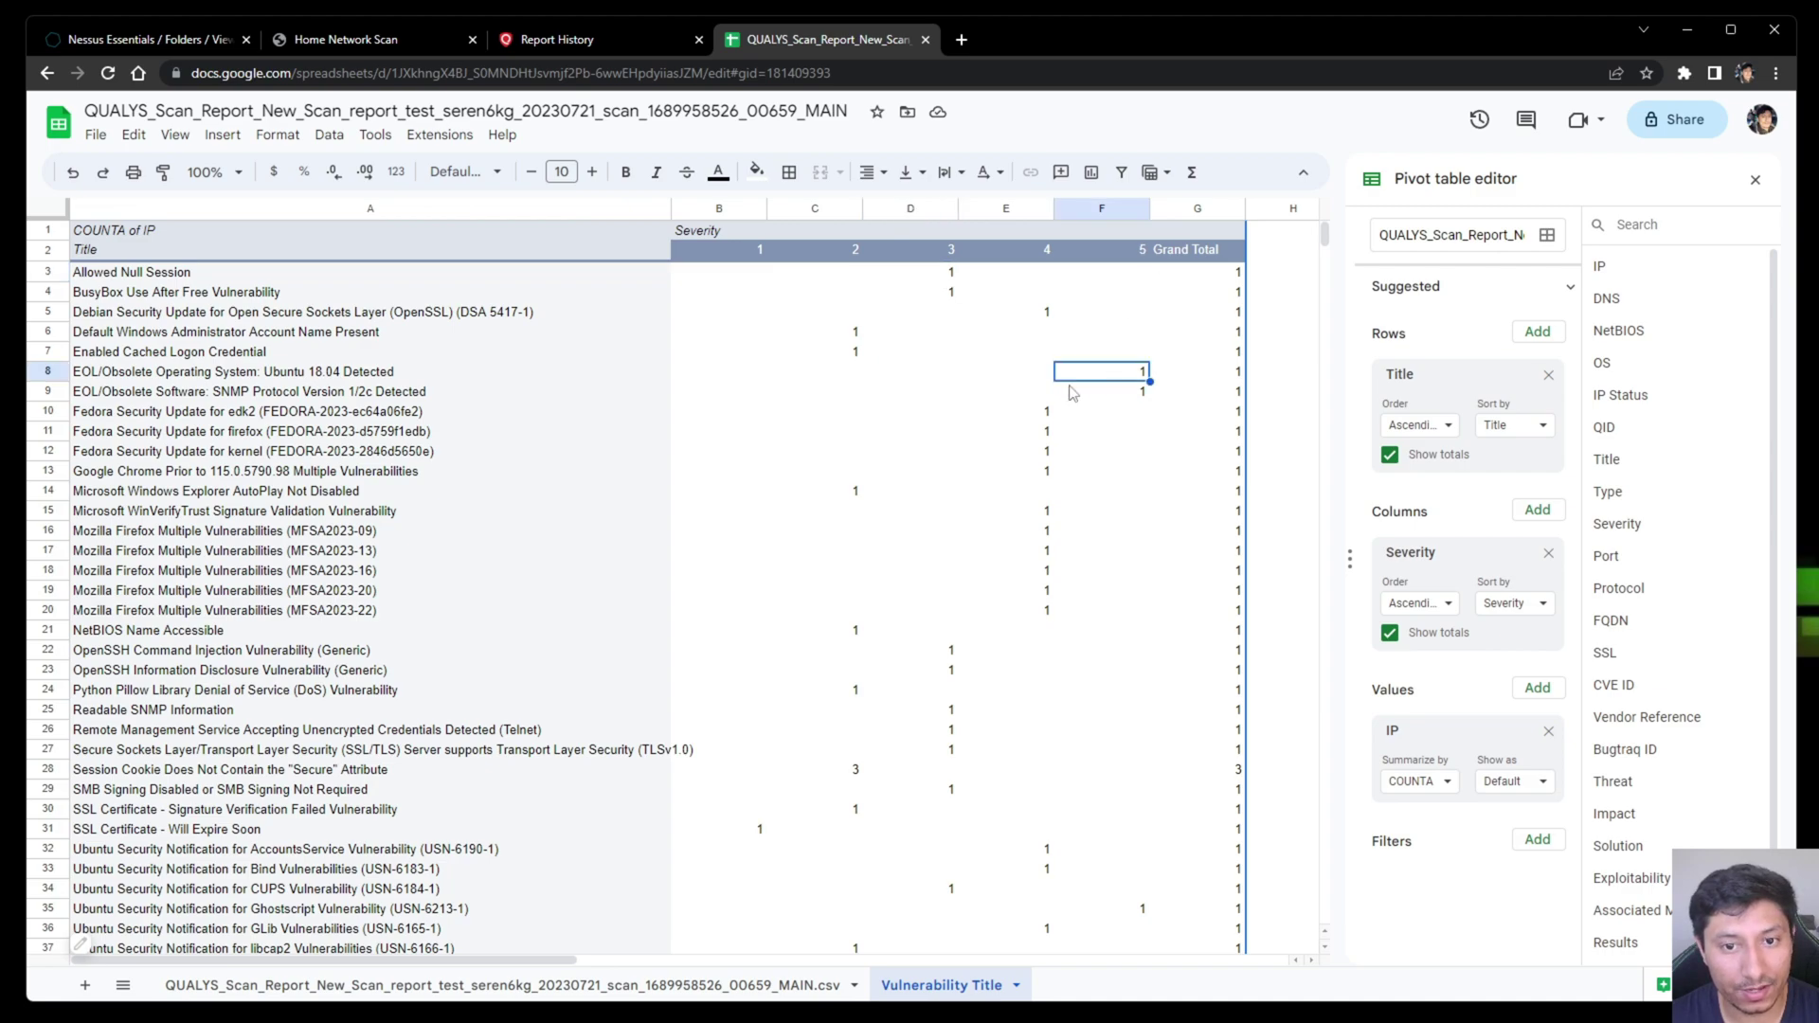
left_click(312, 375)
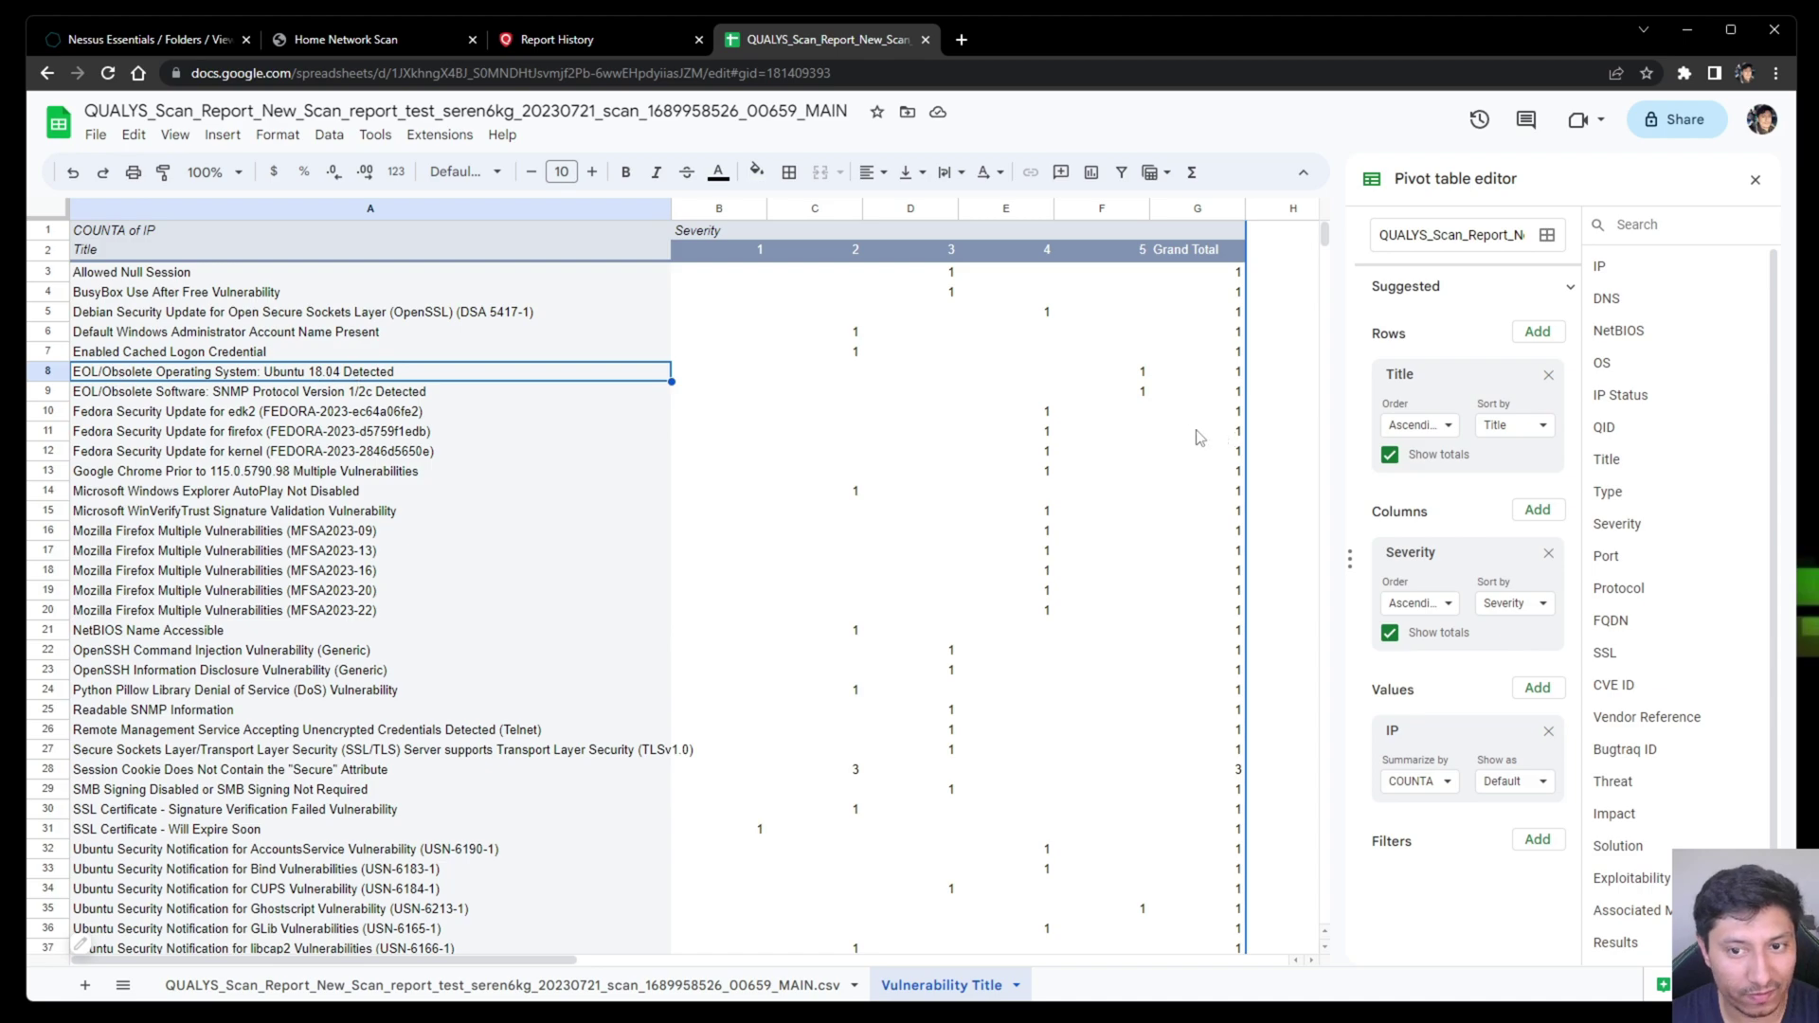
Step: Show the detail rows behind the Ubuntu 18.04 end-of-life count and widen the DNS column
double_click(1137, 377)
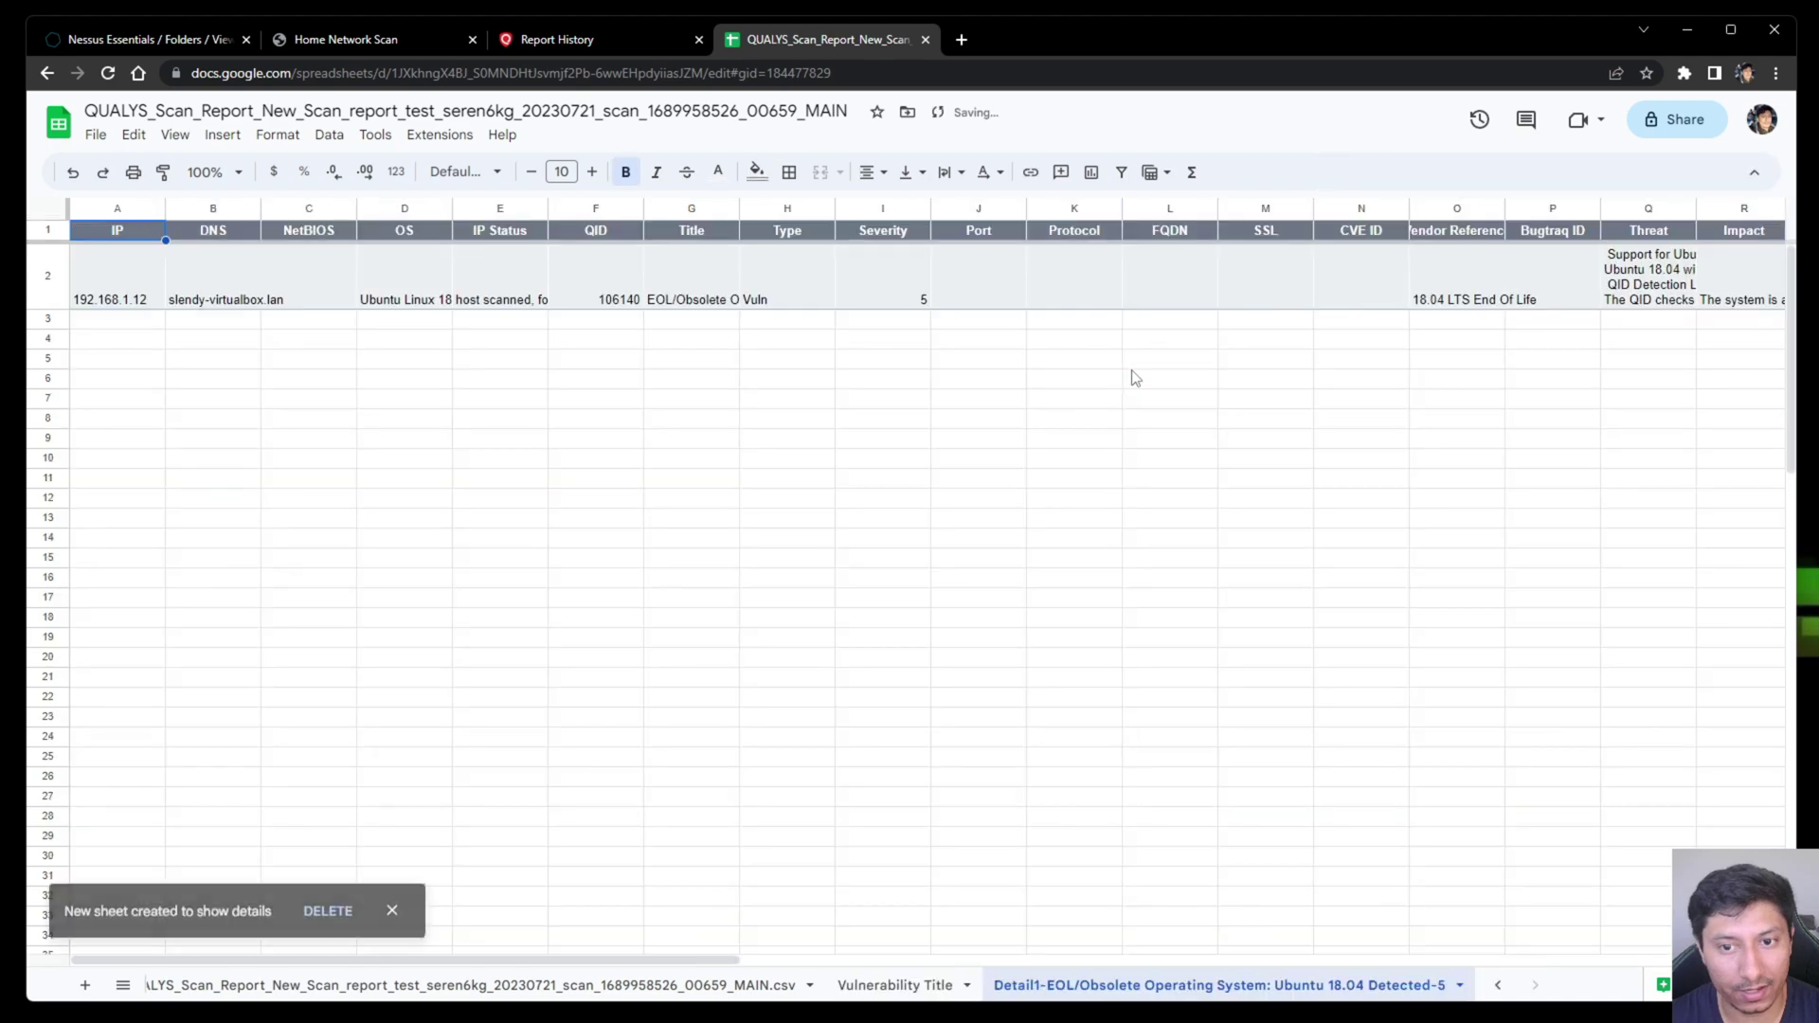
left_click(364, 480)
left_click(194, 289)
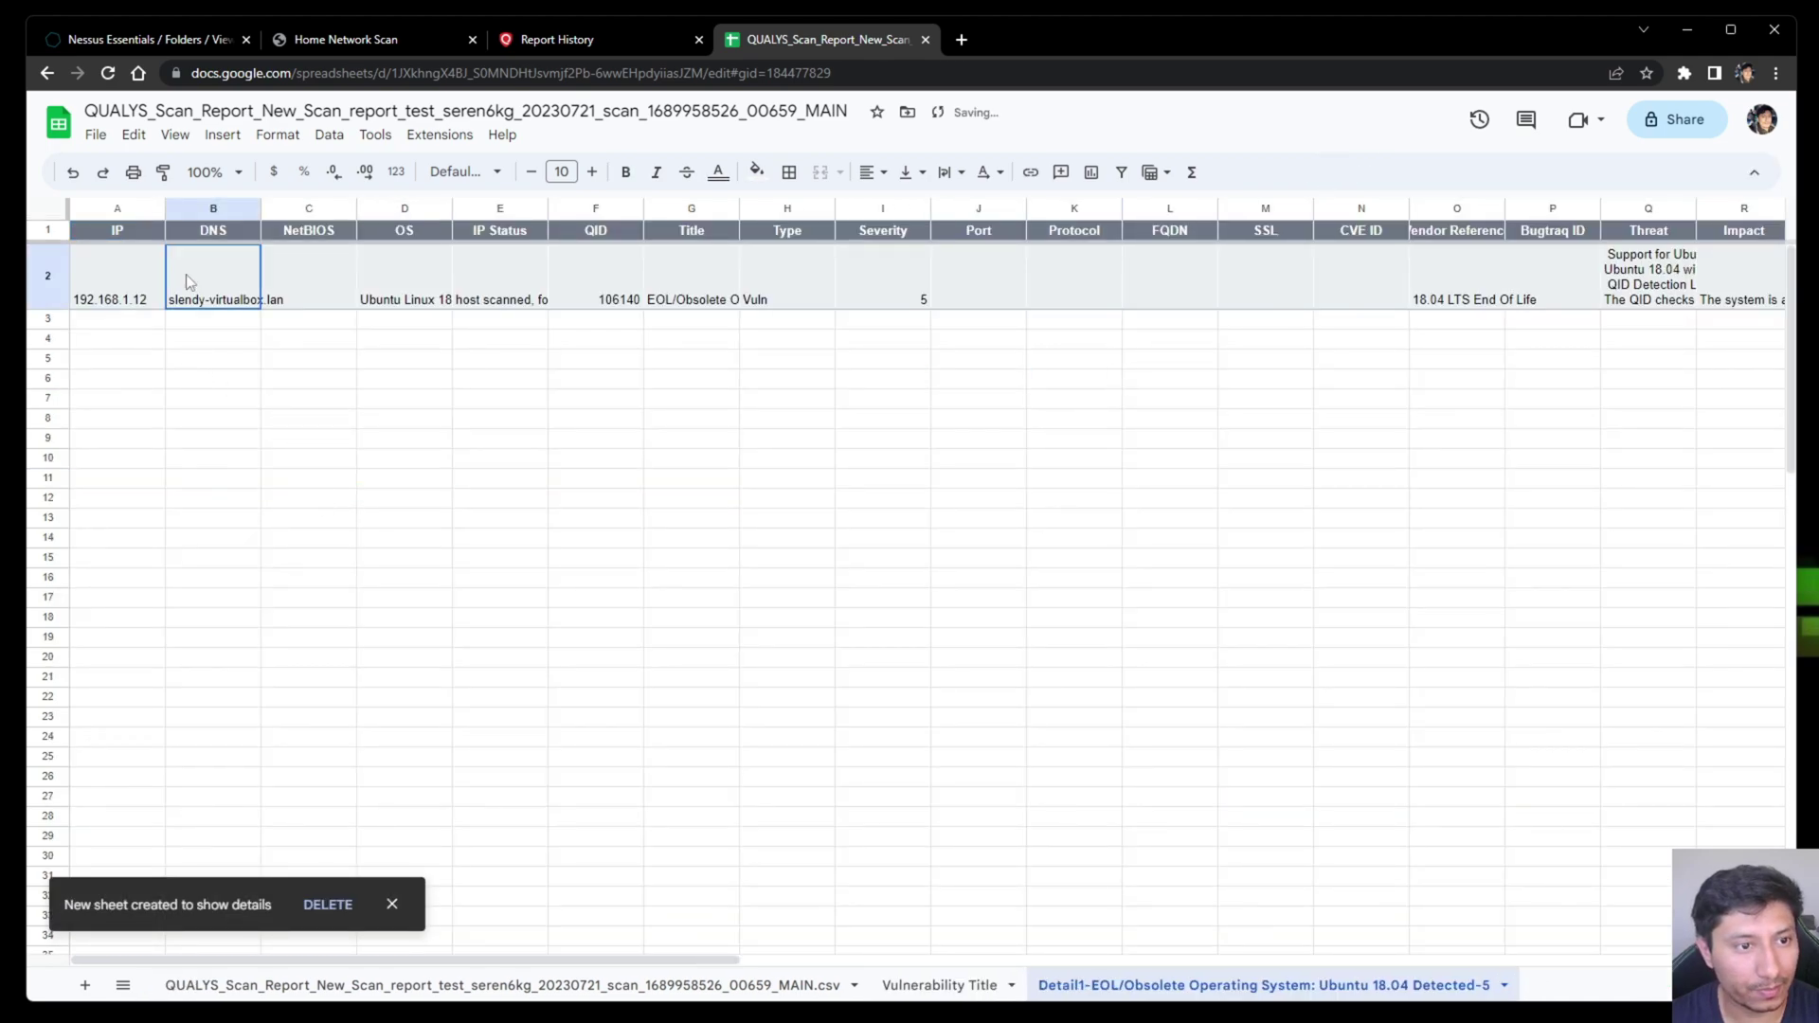
left_click_drag(261, 208, 350, 209)
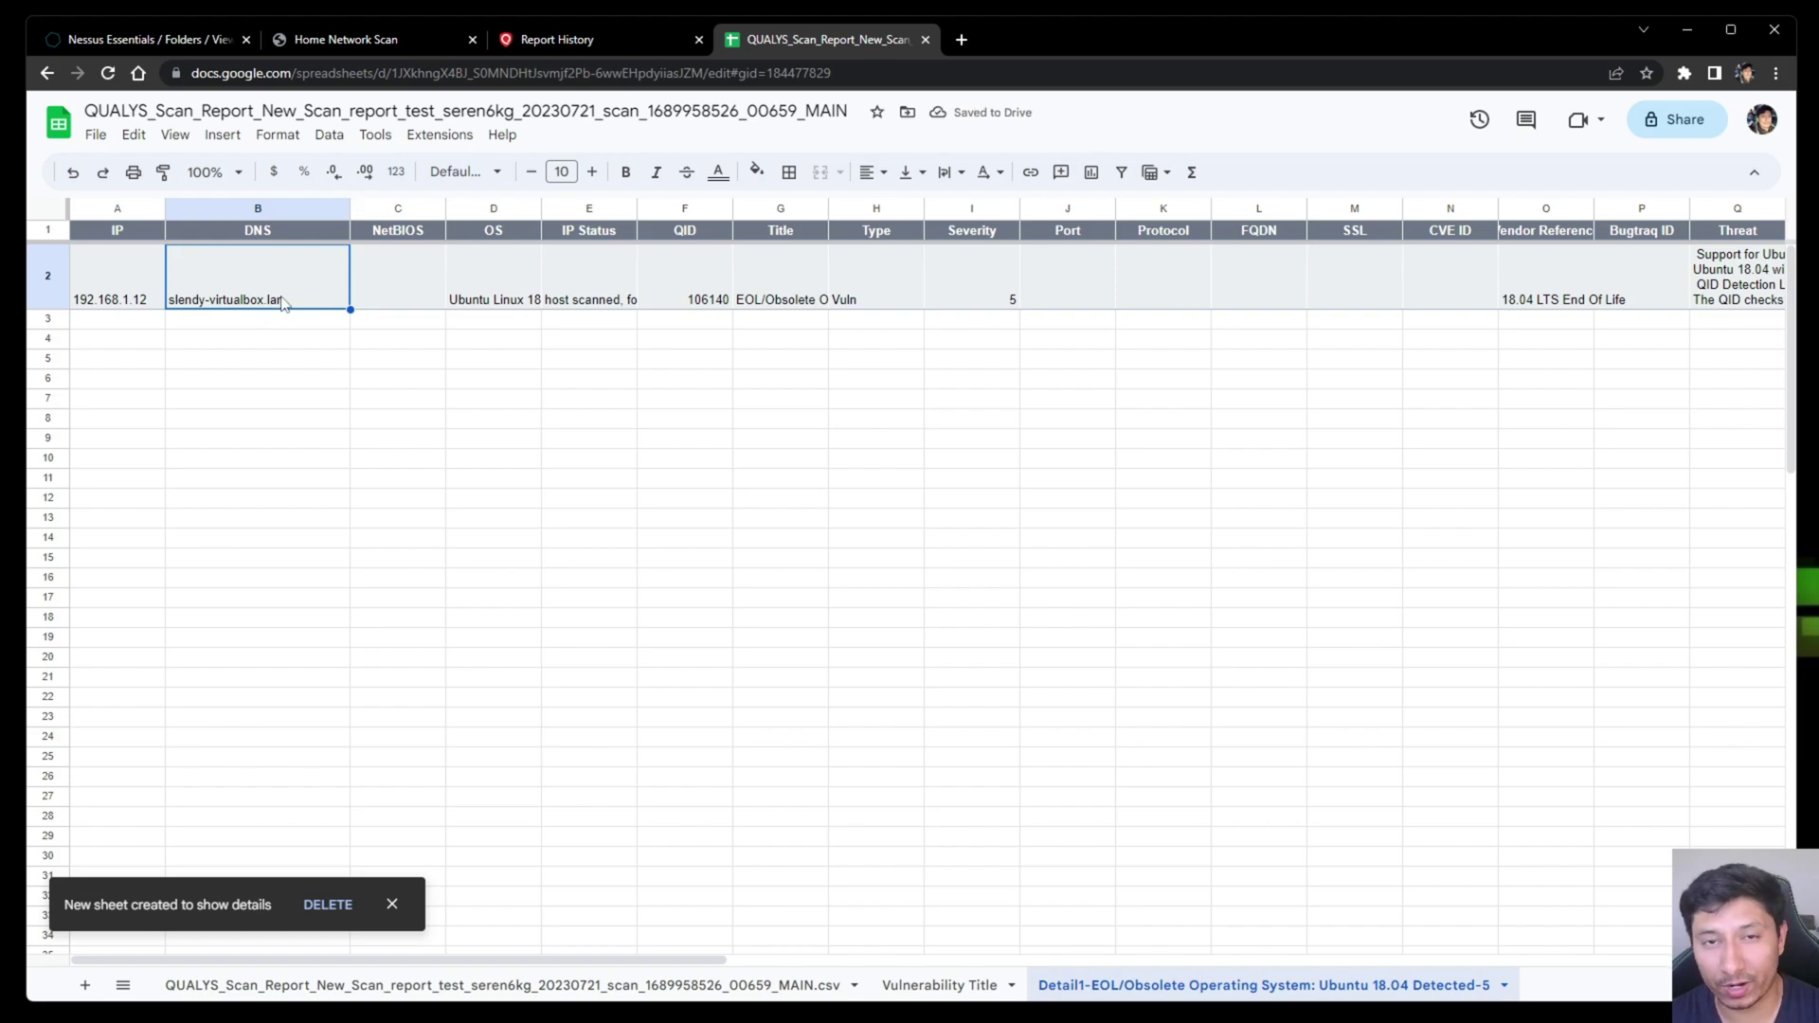
Step: Duplicate the Vulnerability Title pivot sheet and open the copy's pivot editor
right_click(932, 995)
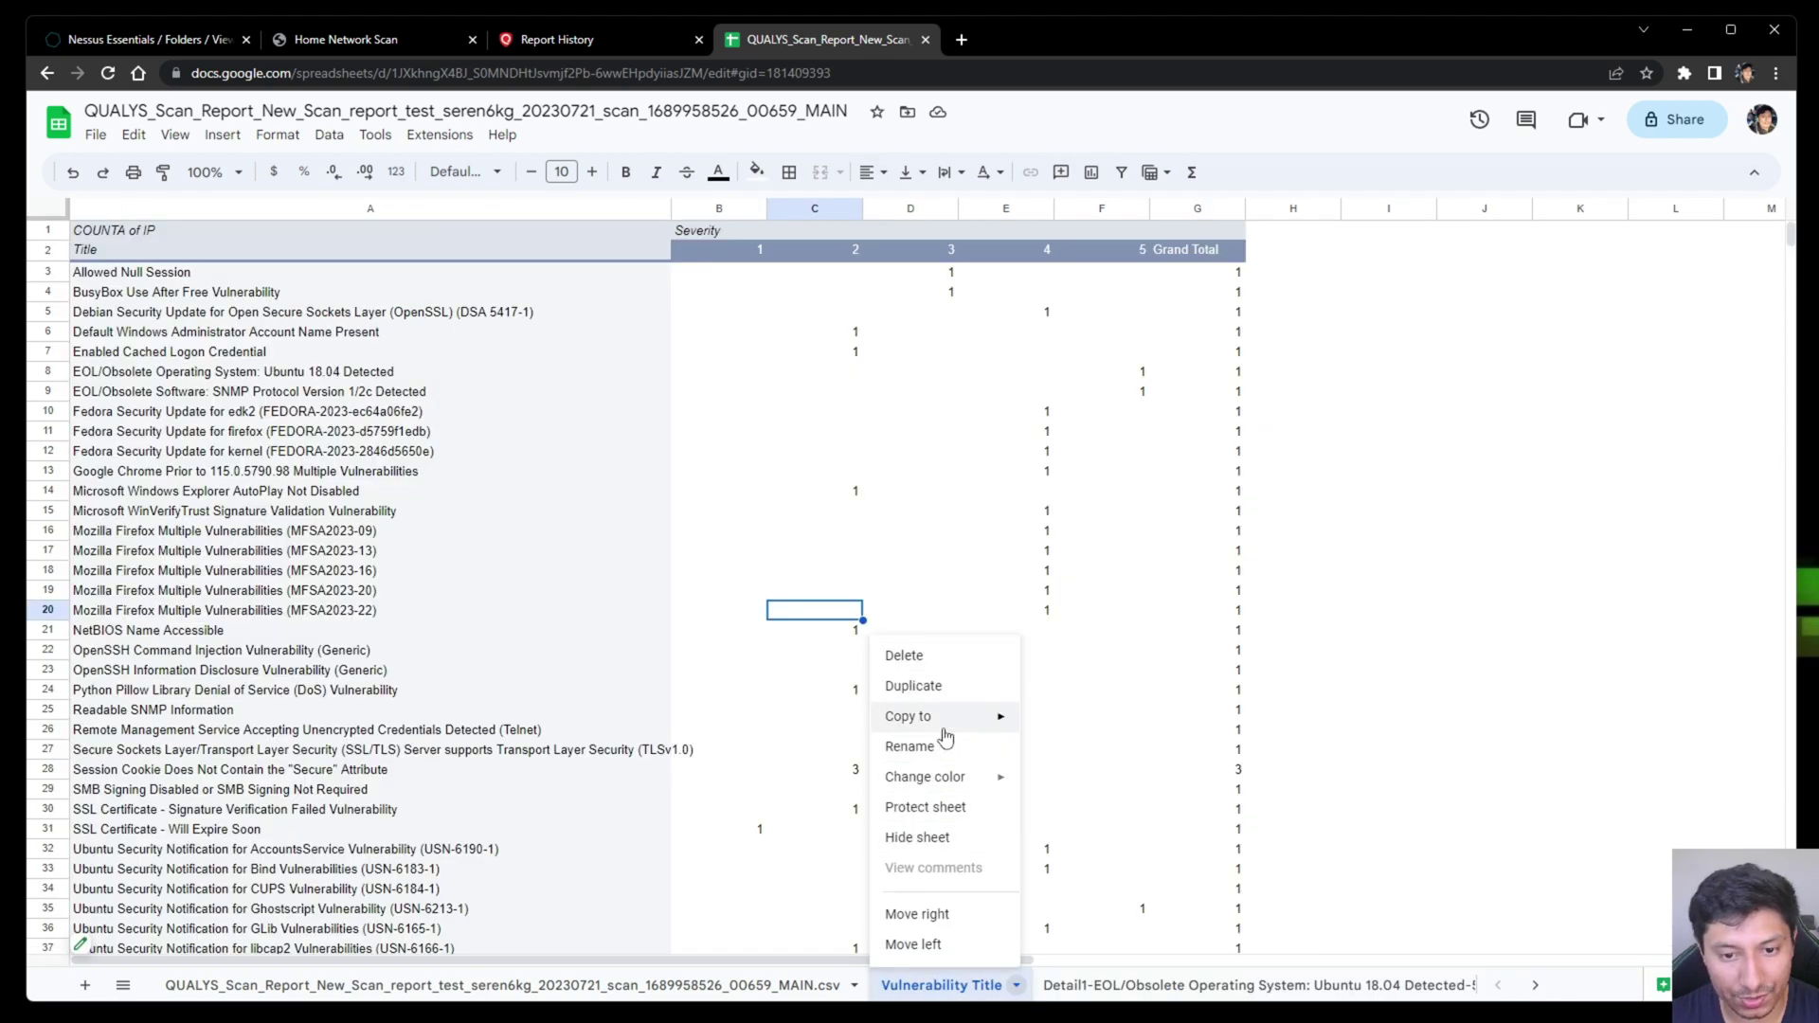
left_click(947, 689)
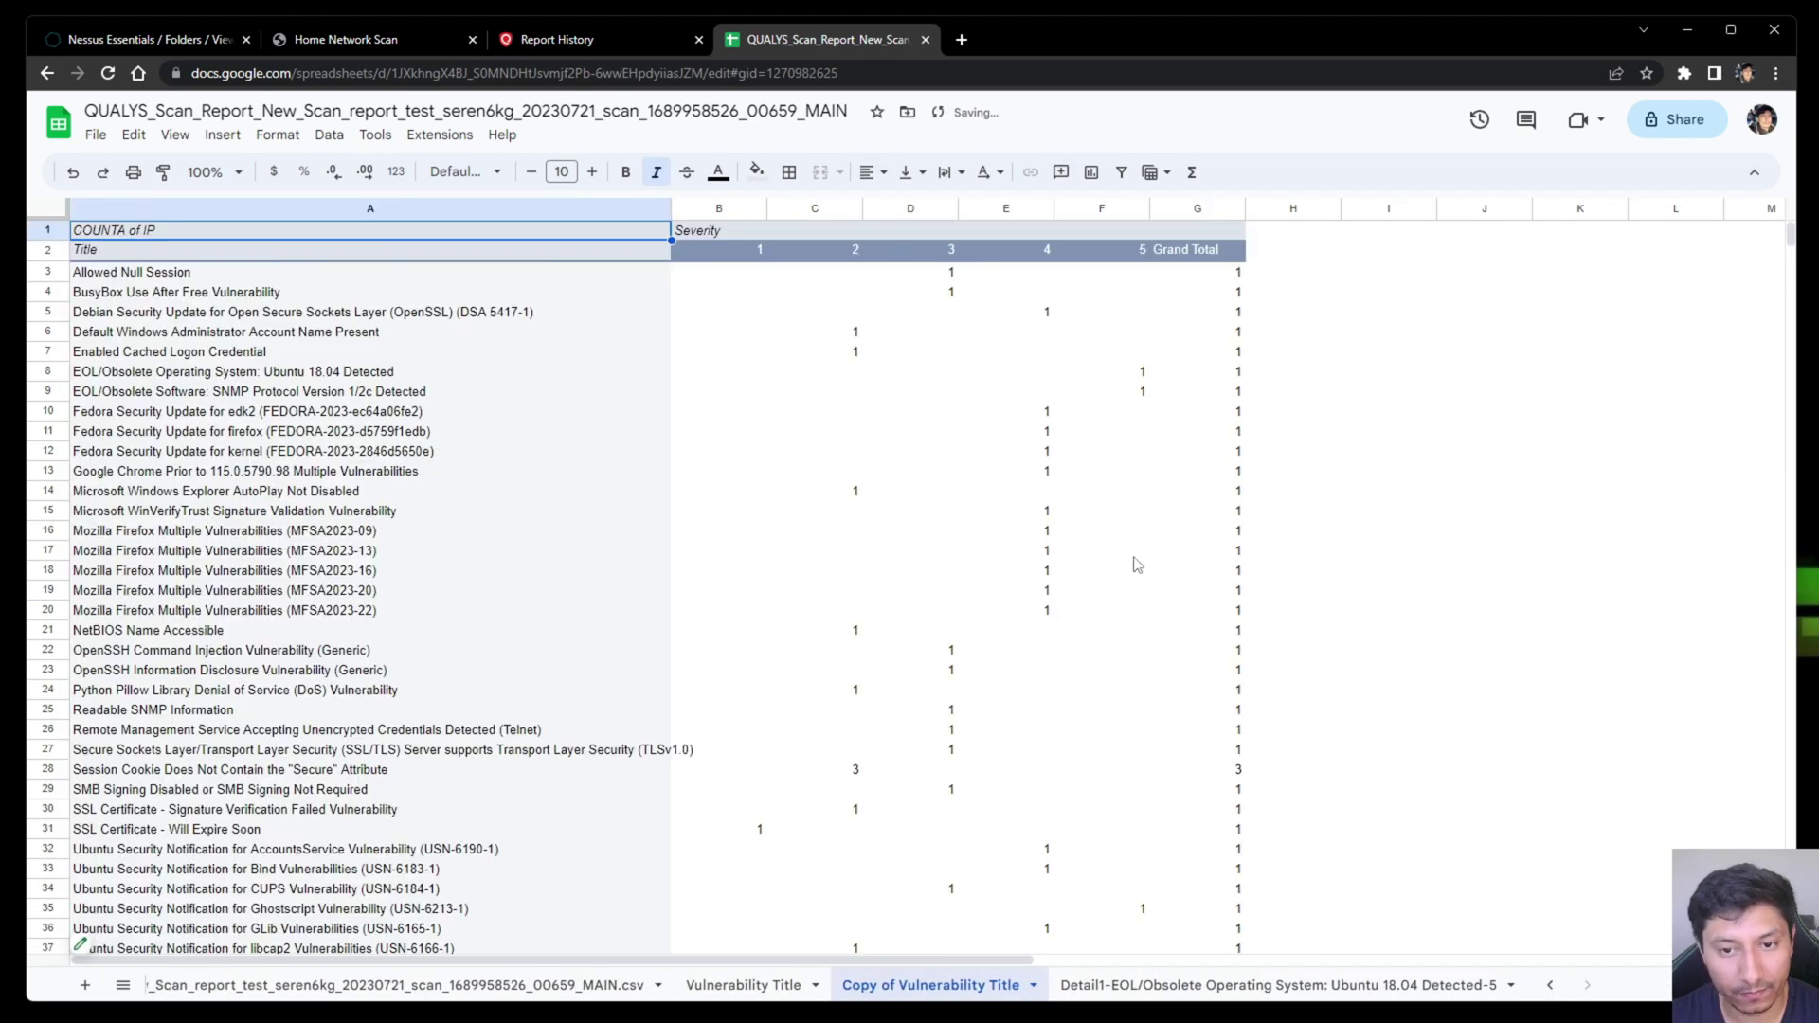
left_click(847, 514)
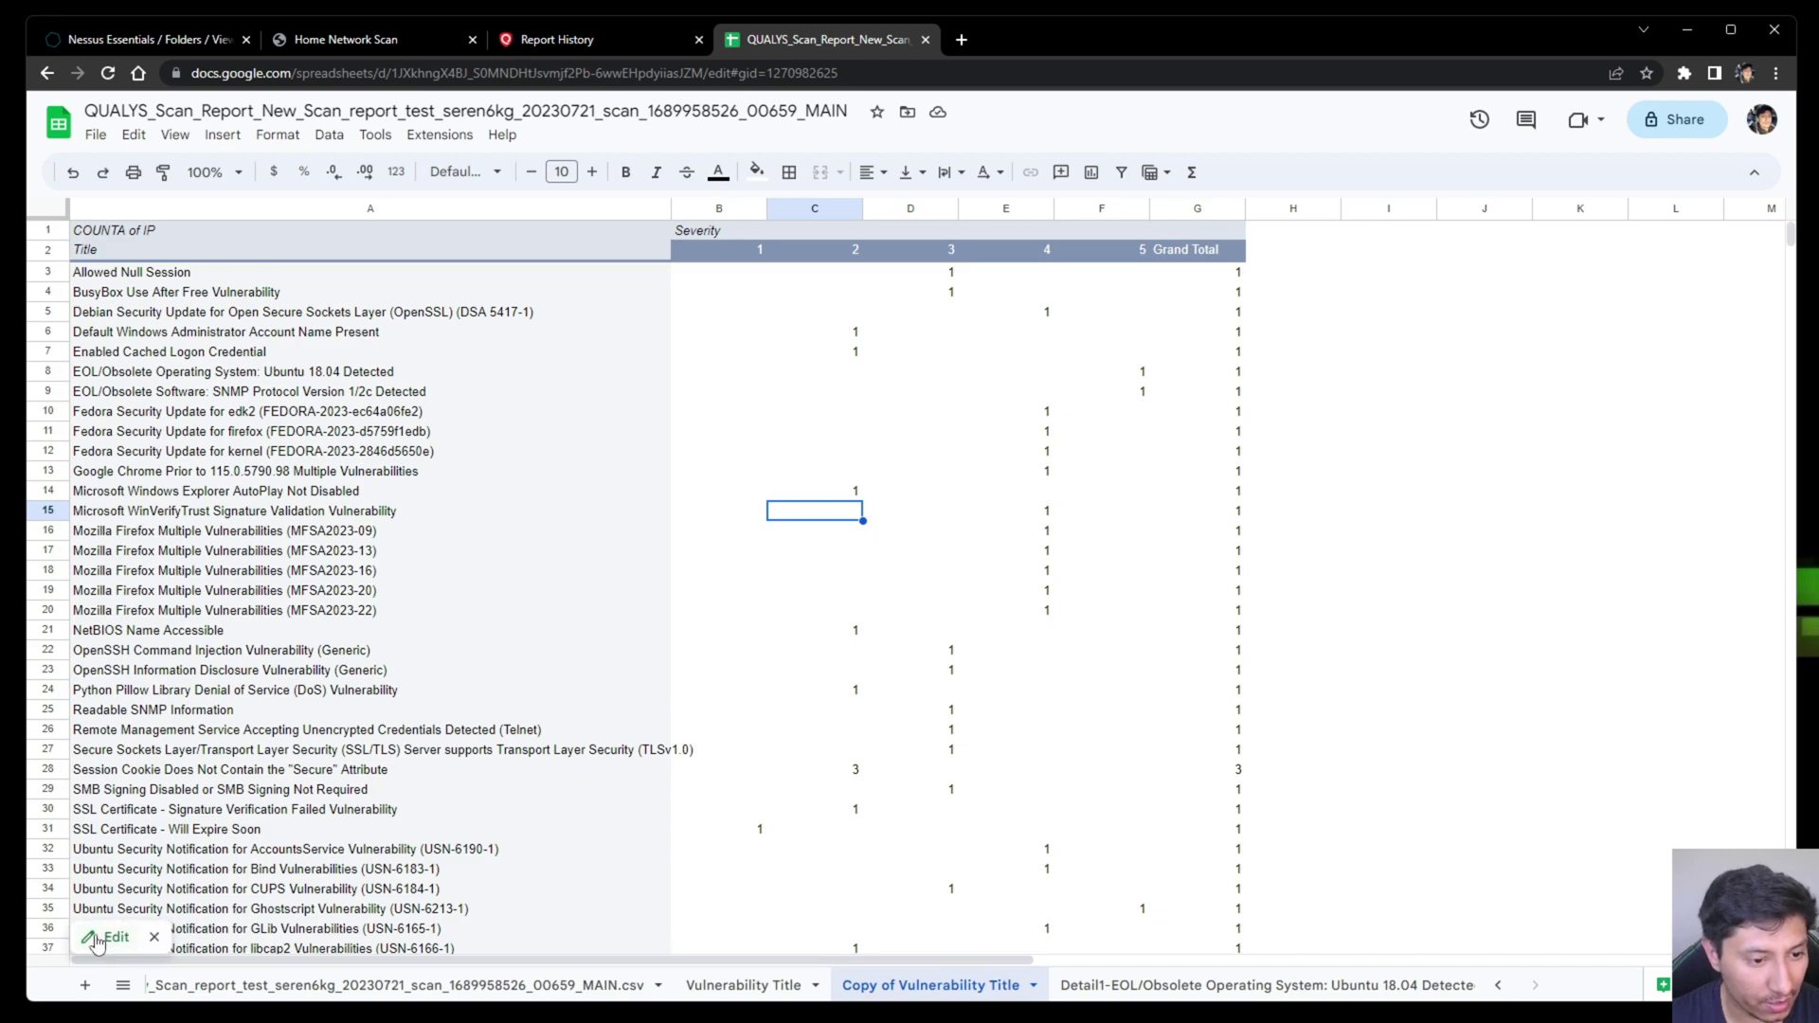
left_click(100, 938)
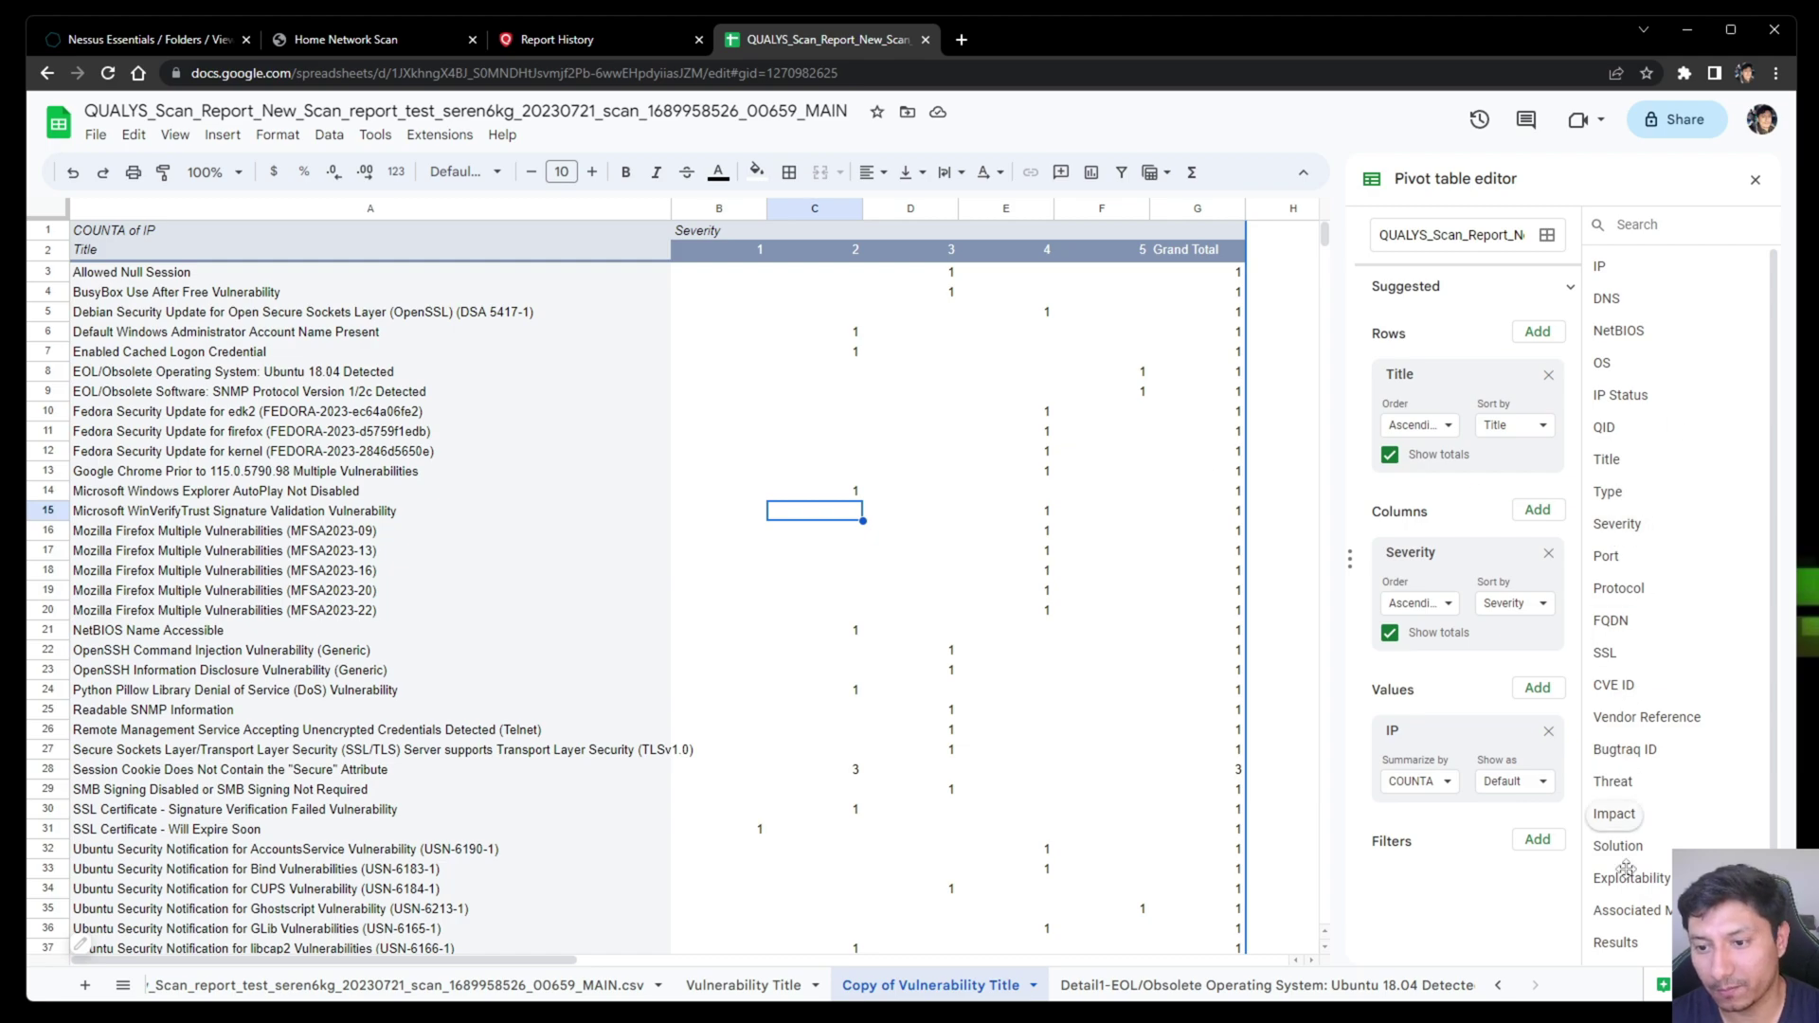
Step: Remove Severity and Title from the pivot and group its rows by IP
left_click(1548, 553)
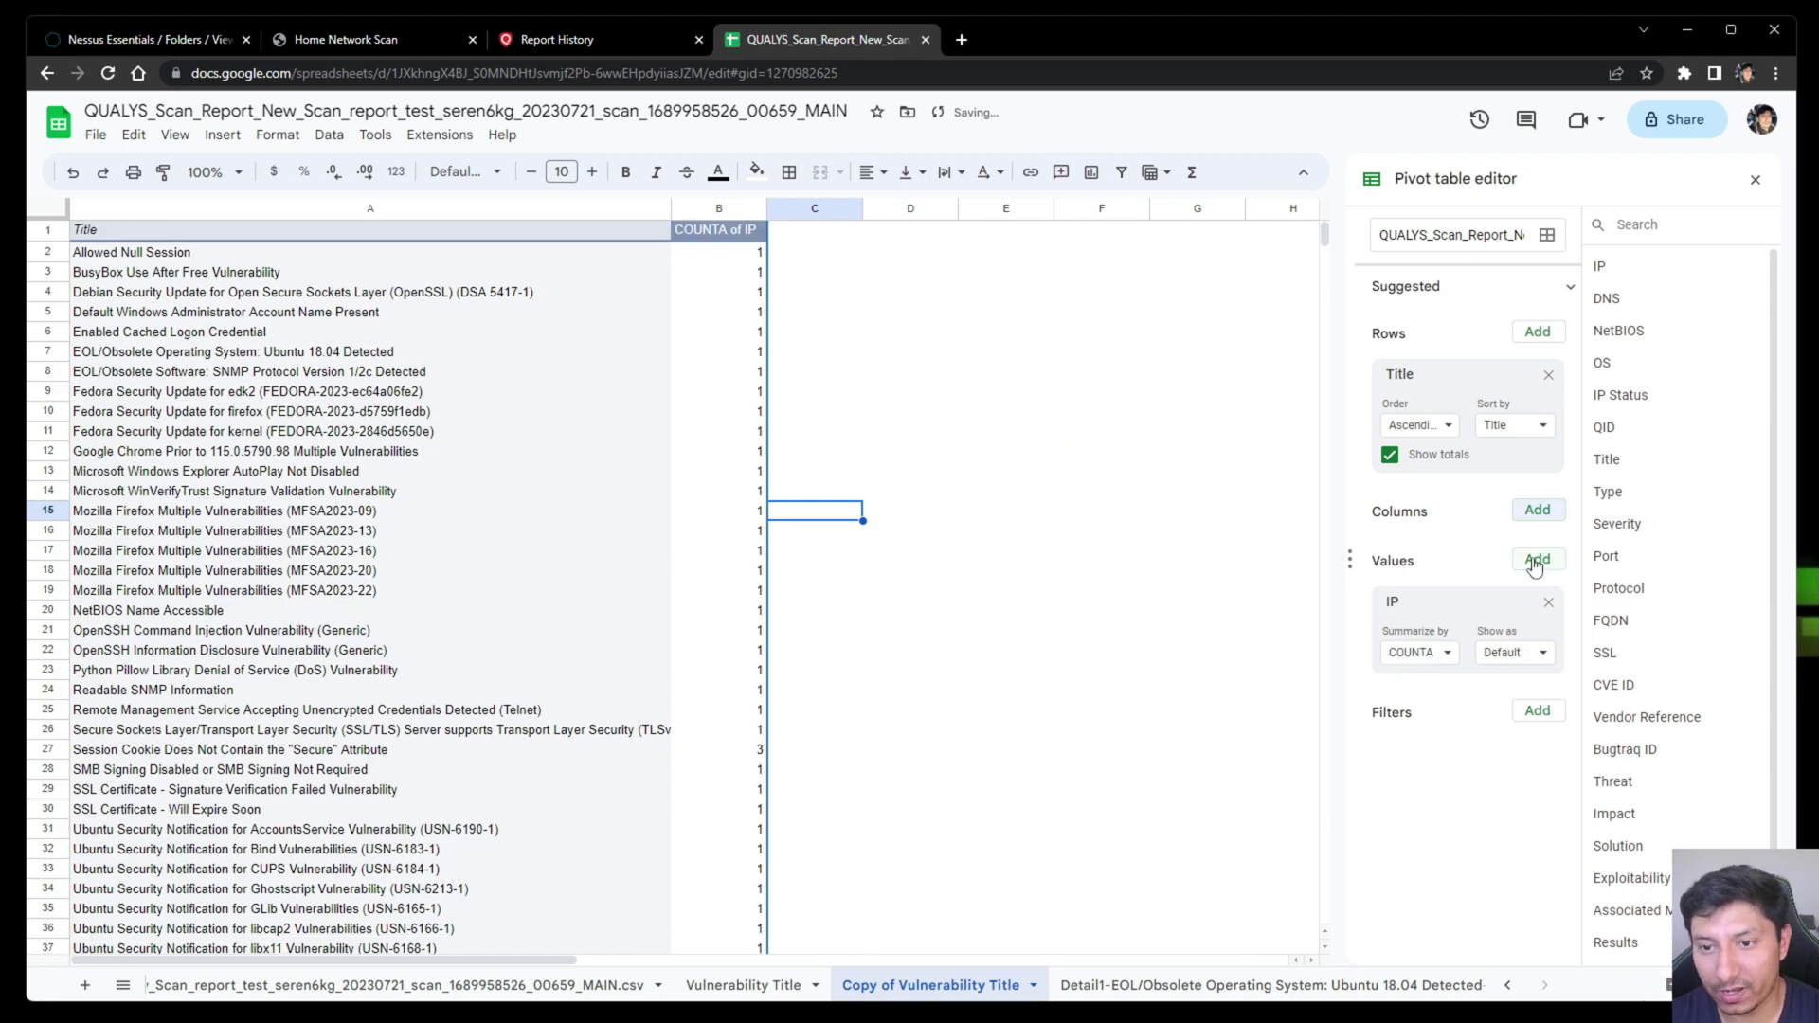
left_click(1548, 377)
left_click_drag(1459, 474, 1417, 354)
left_click(161, 254)
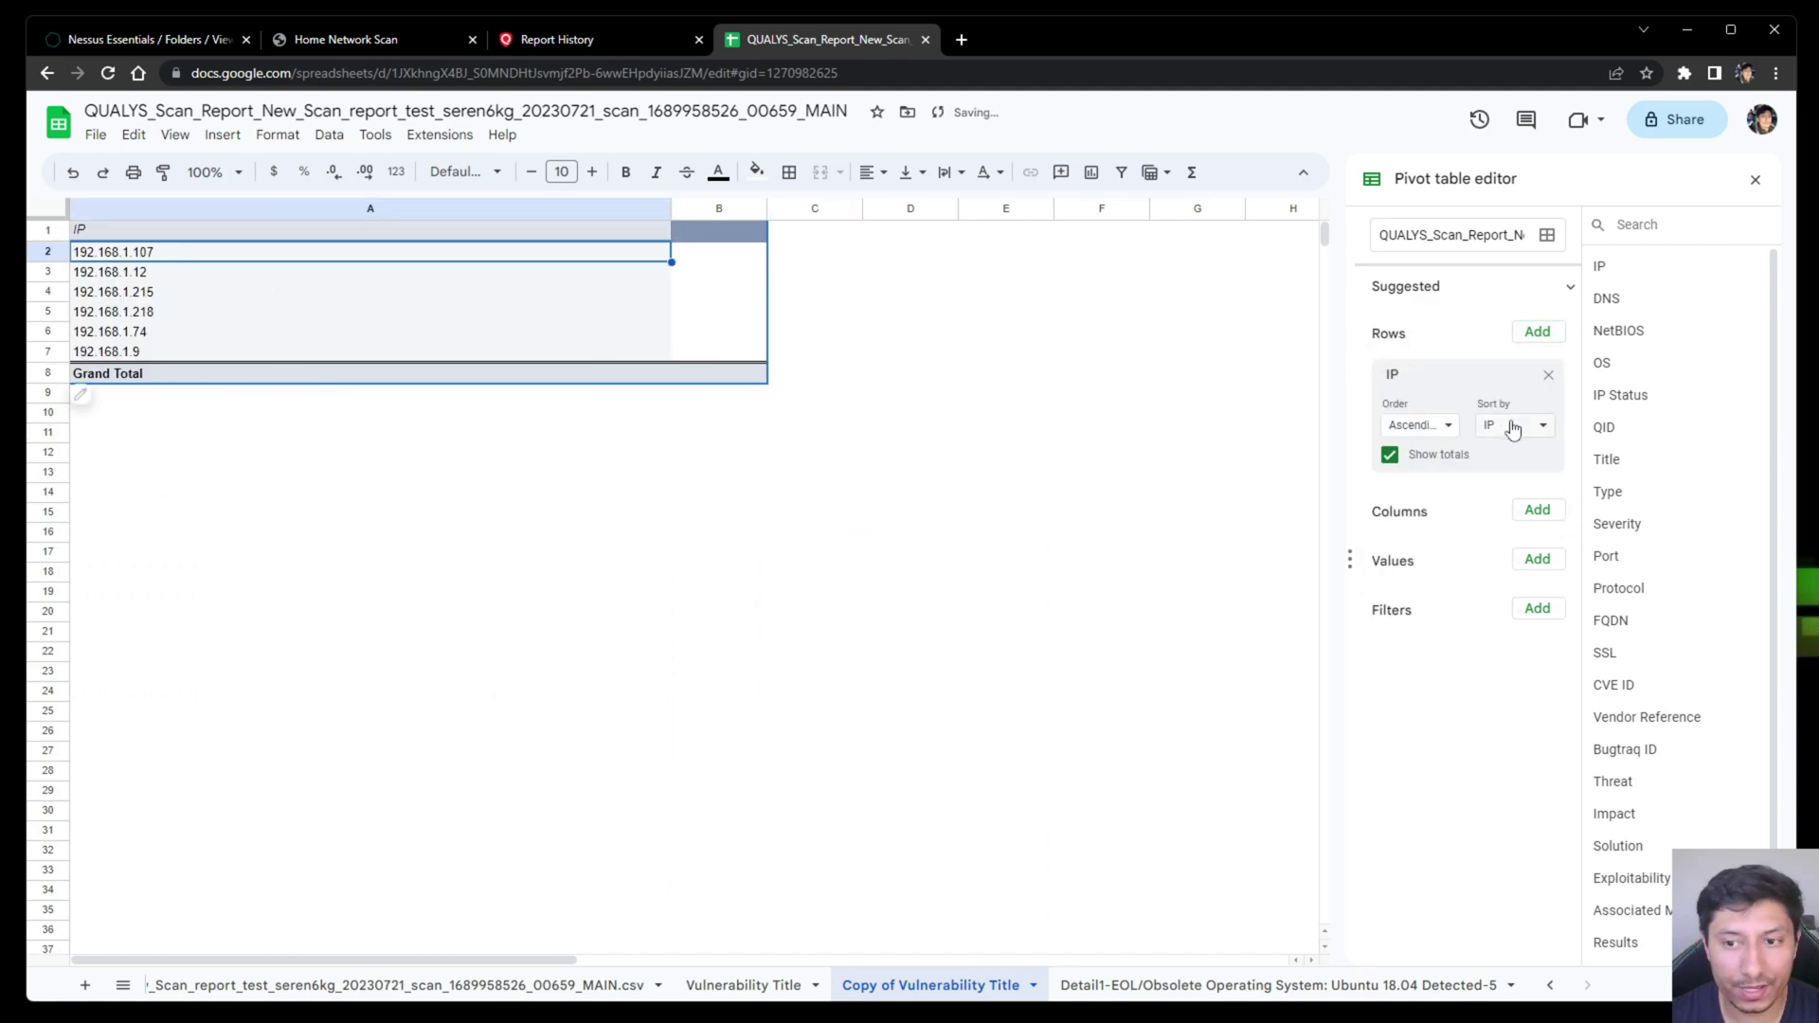
mouse_move(166, 258)
left_mouse_down()
mouse_move(147, 348)
mouse_move(180, 259)
left_mouse_up()
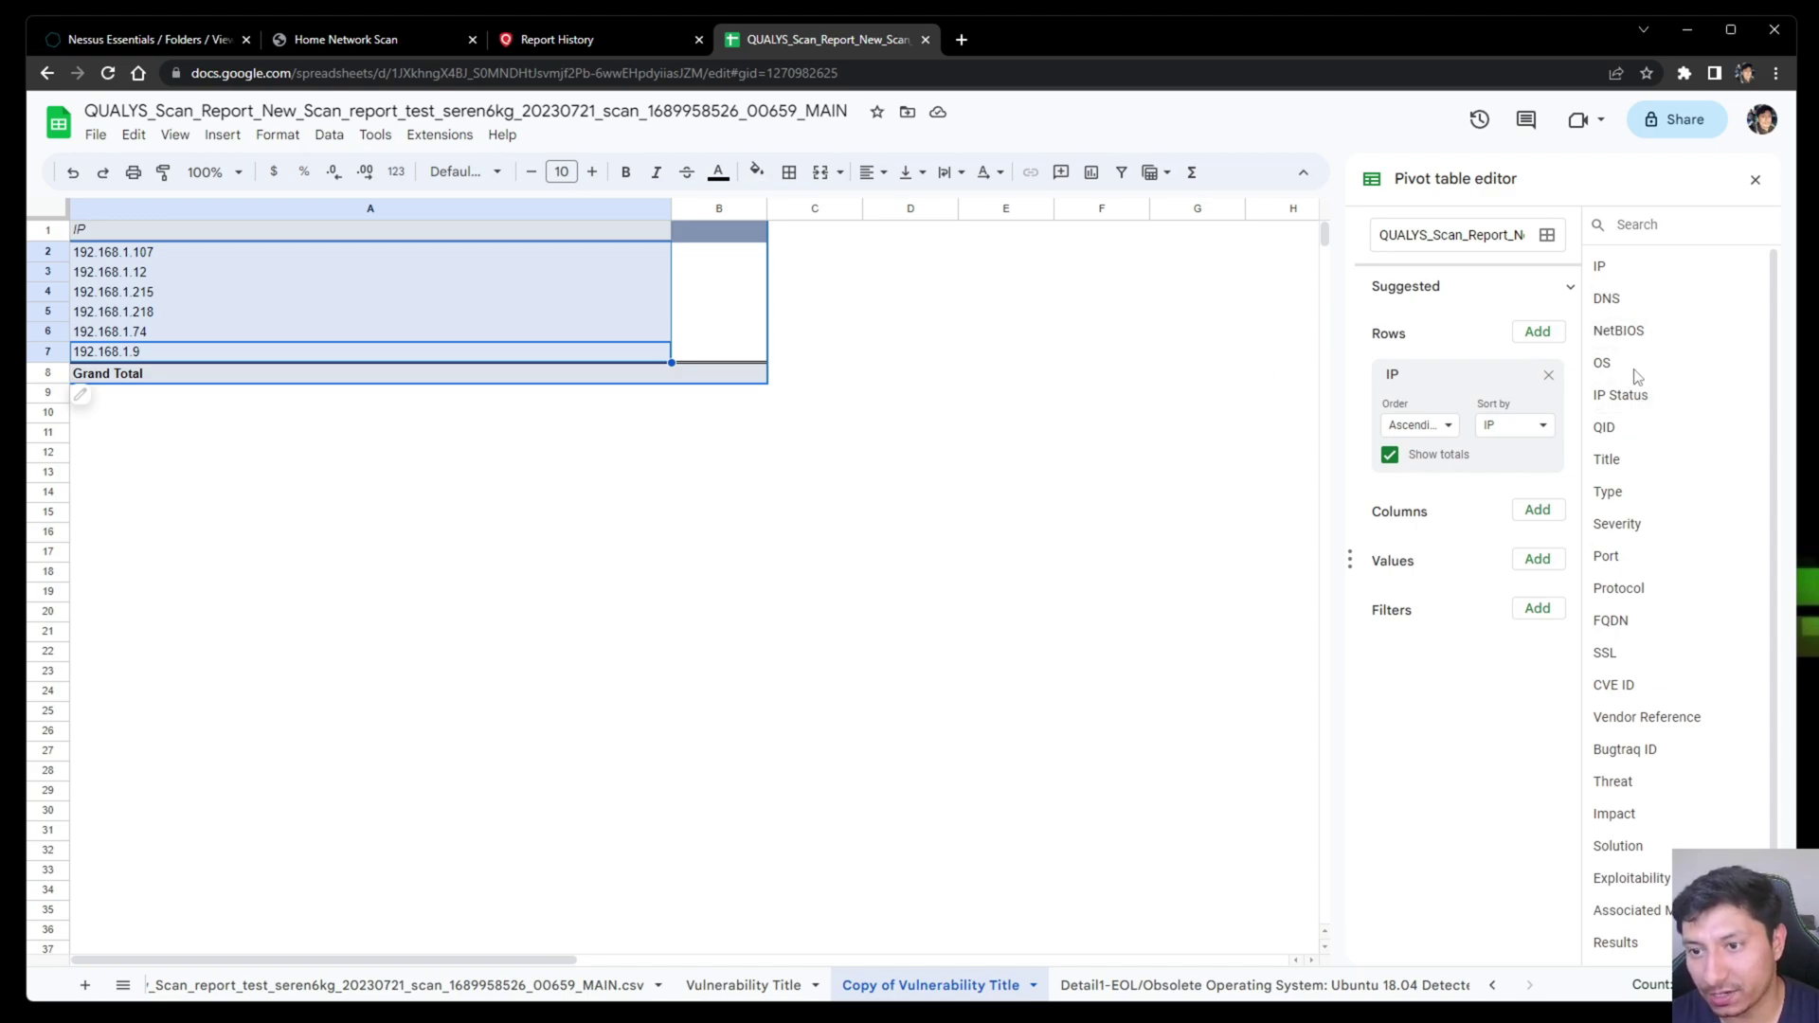
Step: Add Title to Values as COUNTA and check the 49 findings for 192.168.1.74
left_click_drag(1617, 458, 1407, 599)
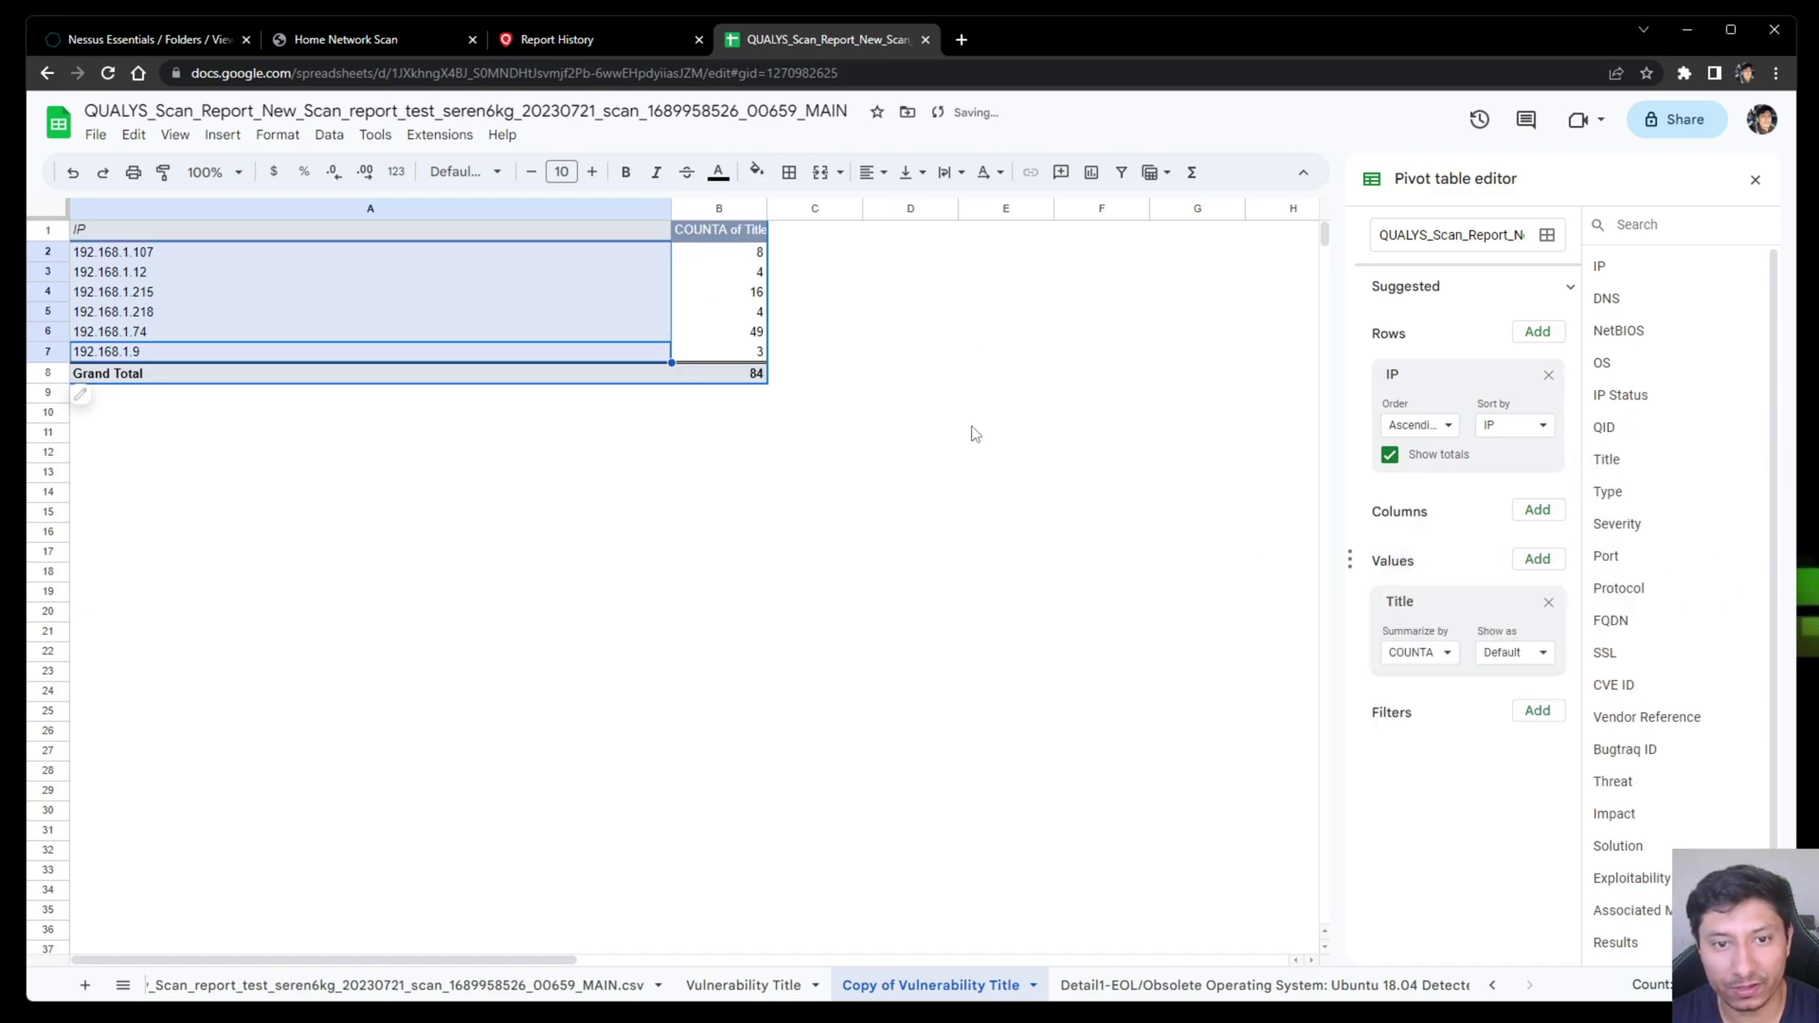
left_click(489, 339)
left_click(720, 338)
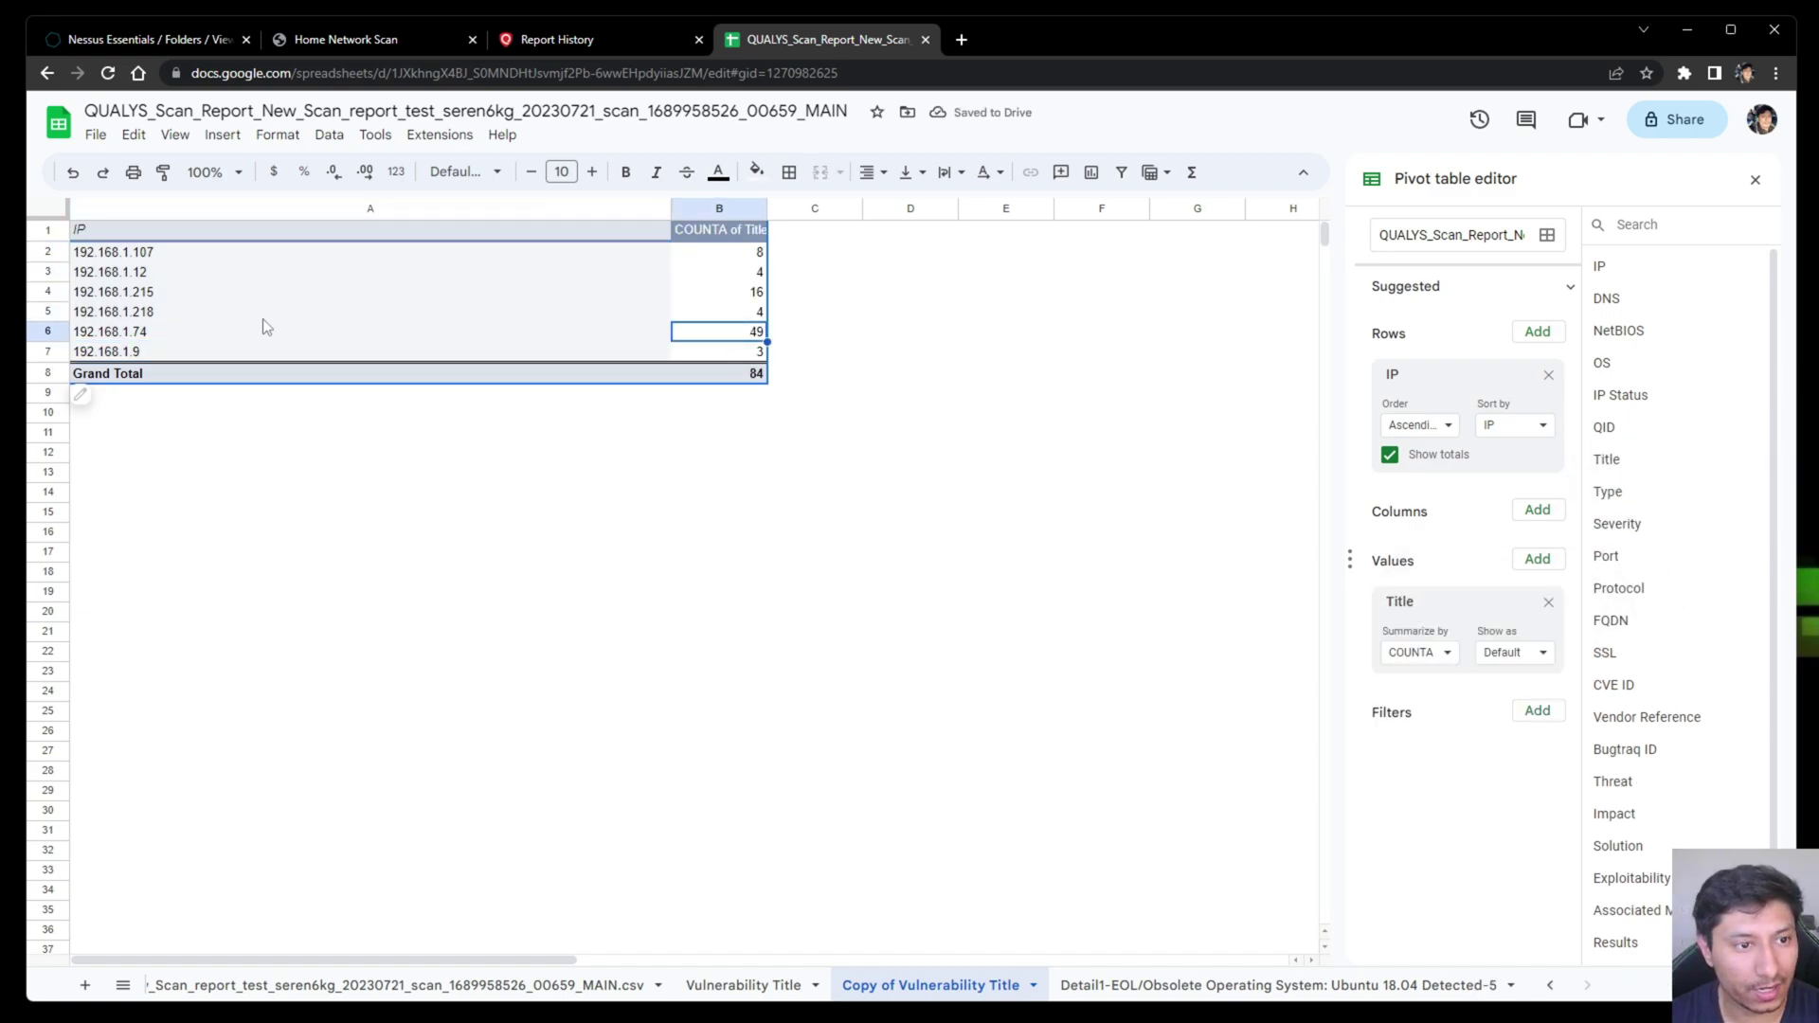
left_click(154, 332)
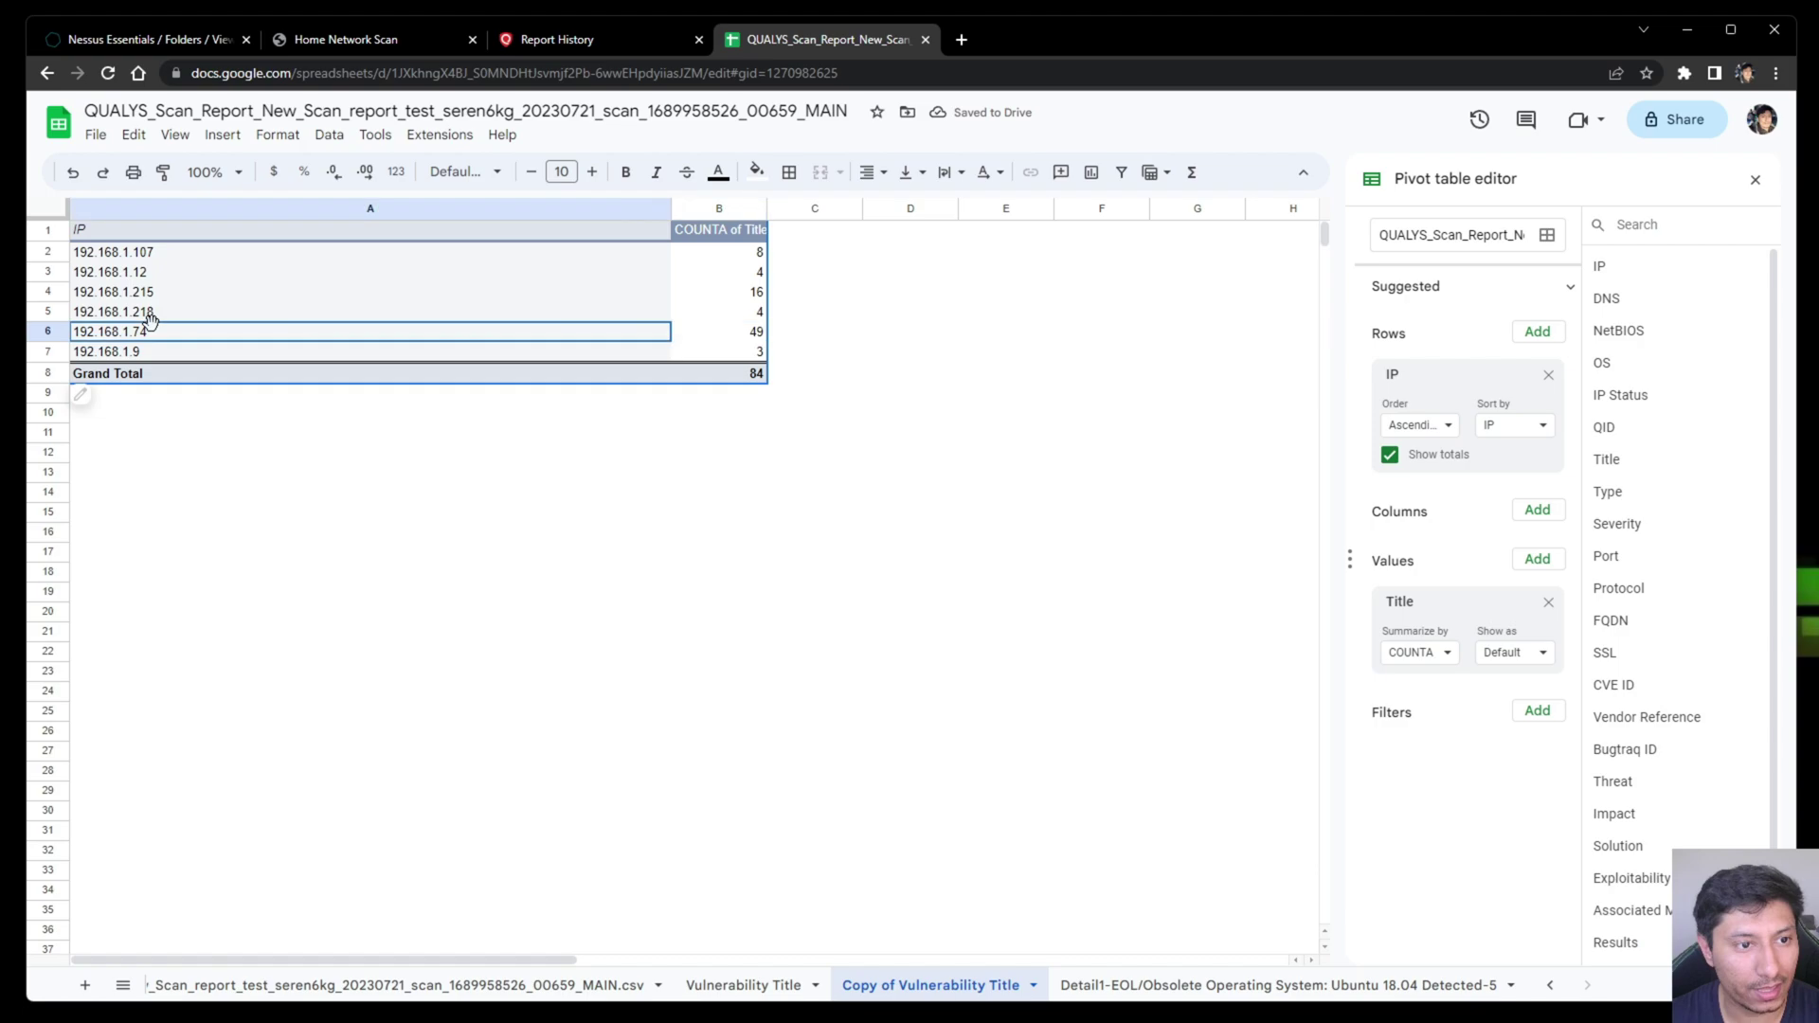
left_click(712, 335)
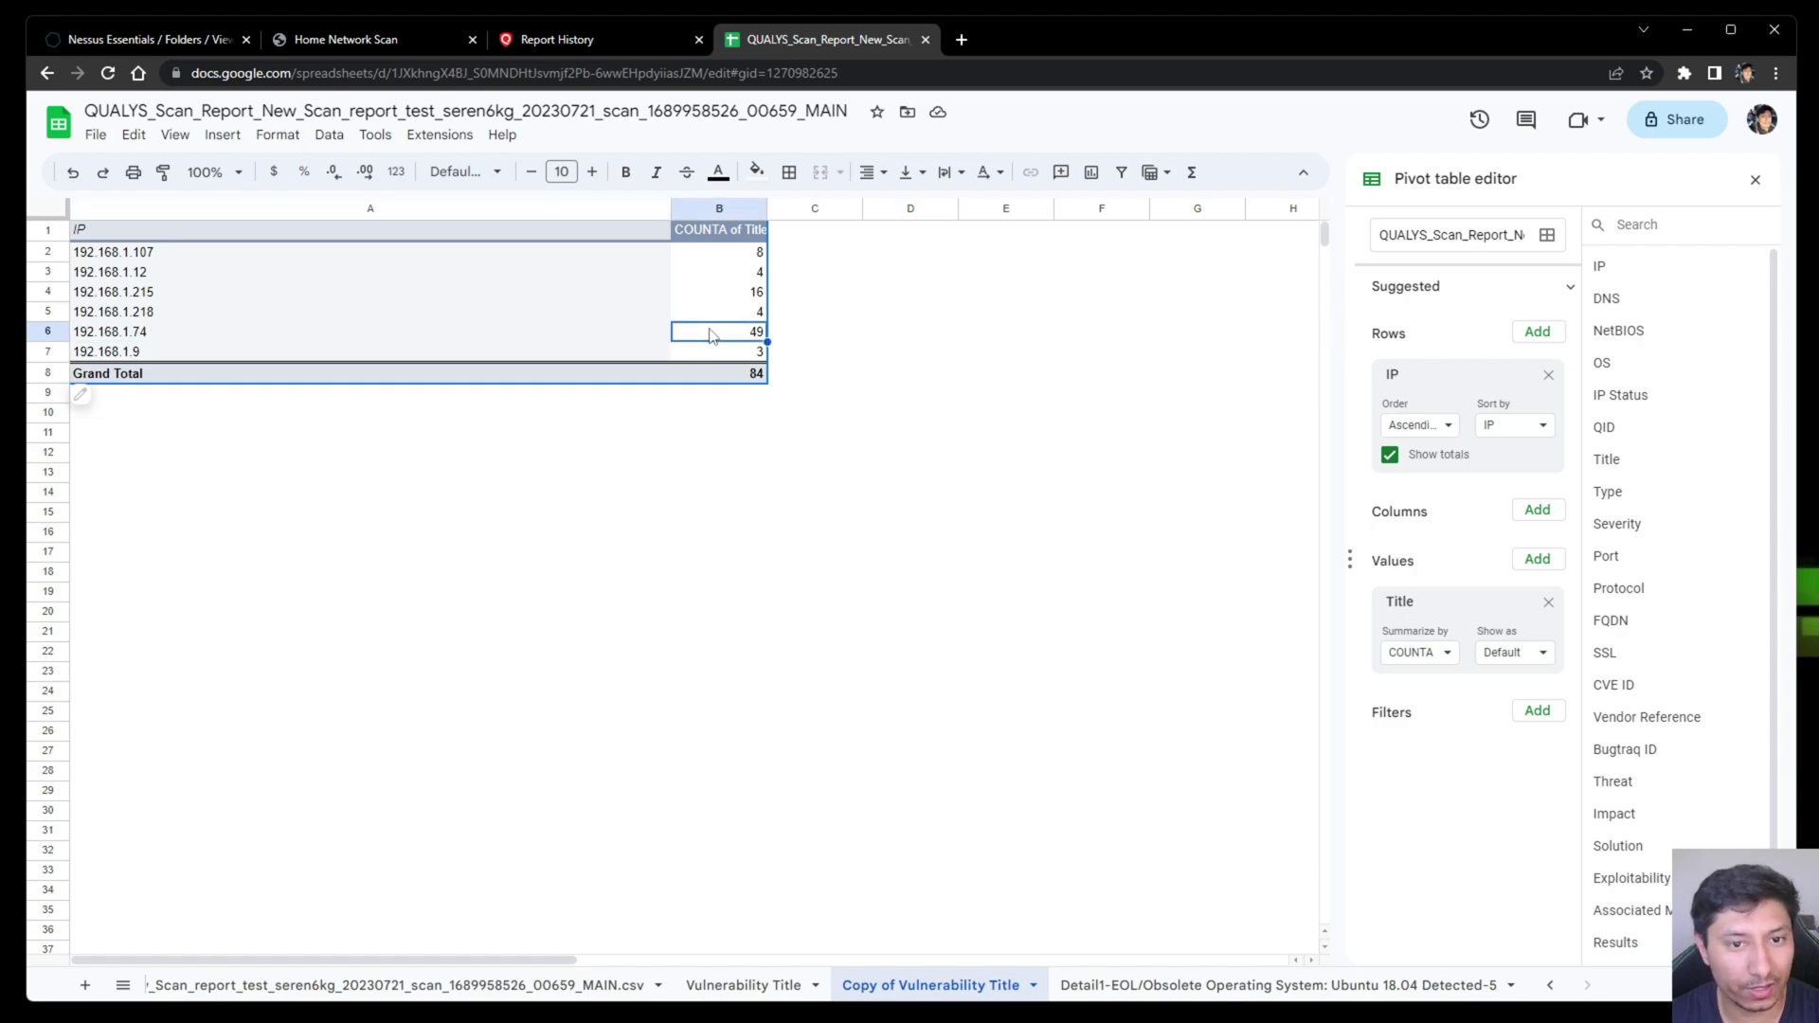
Step: Create the Detail2-192.168.1.74 sheet from the 49 count and widen its OS and Title columns
double_click(712, 336)
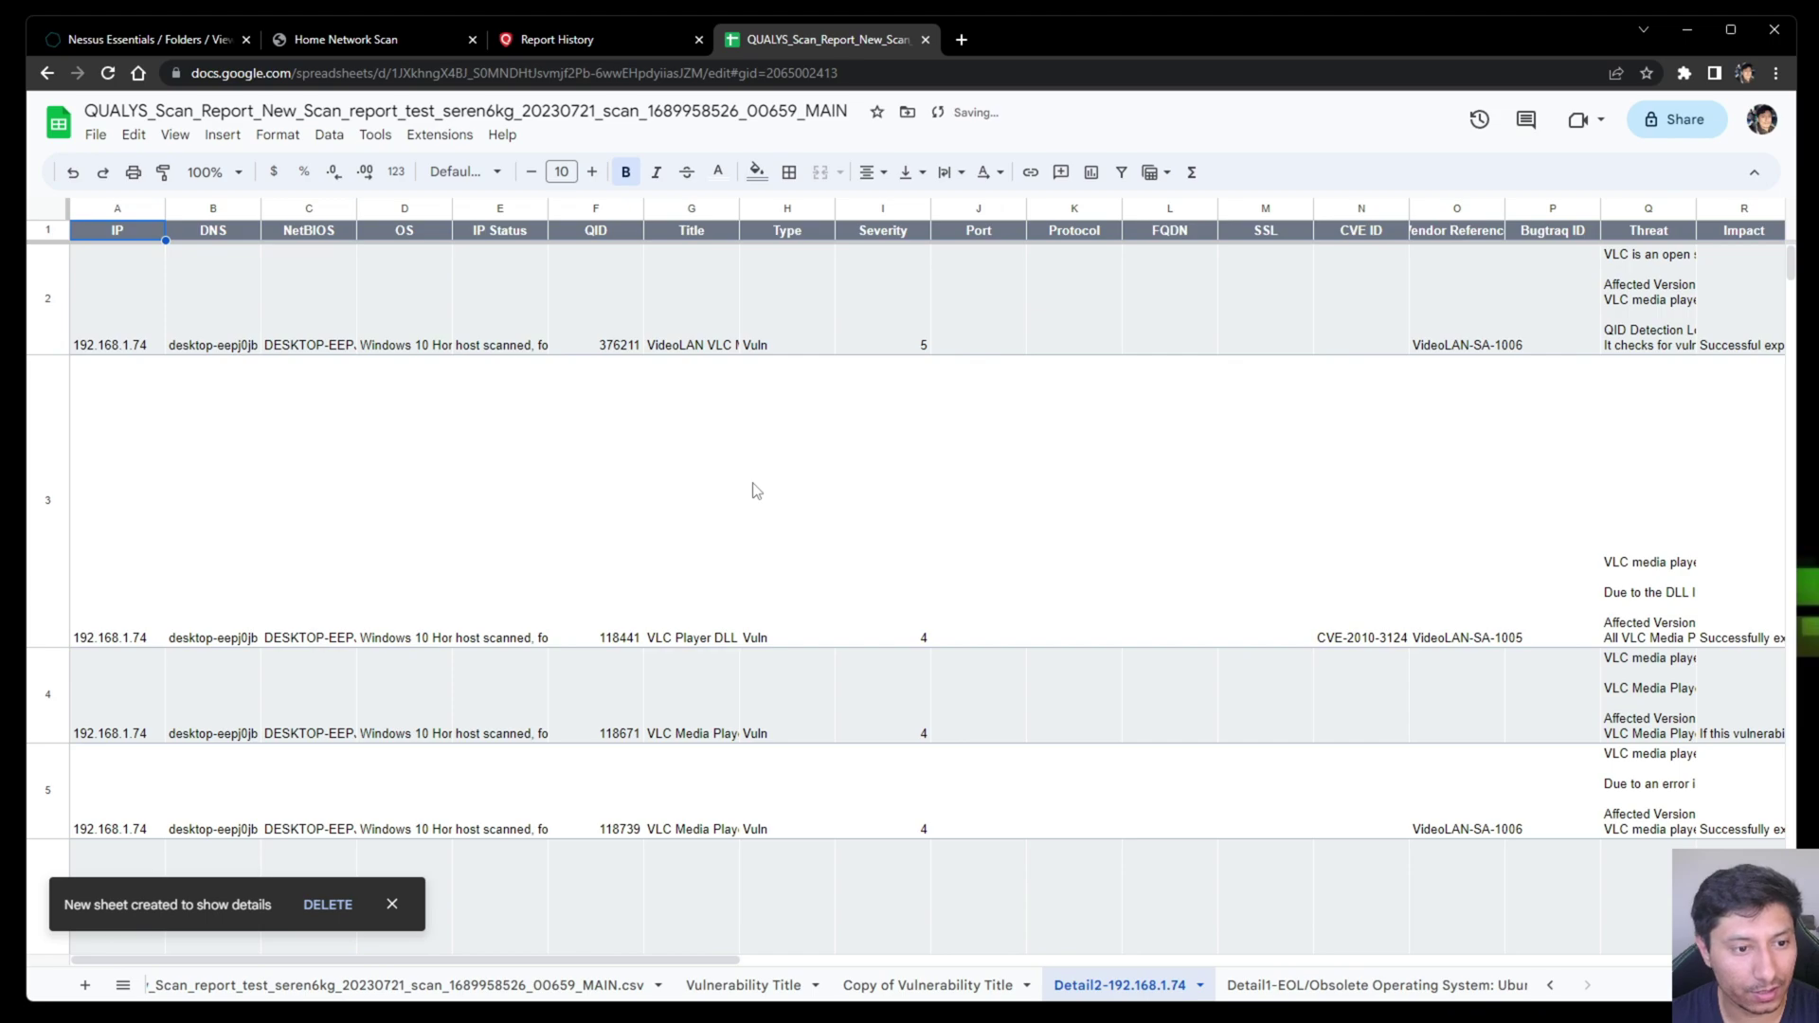
left_click(322, 284)
left_click(438, 303)
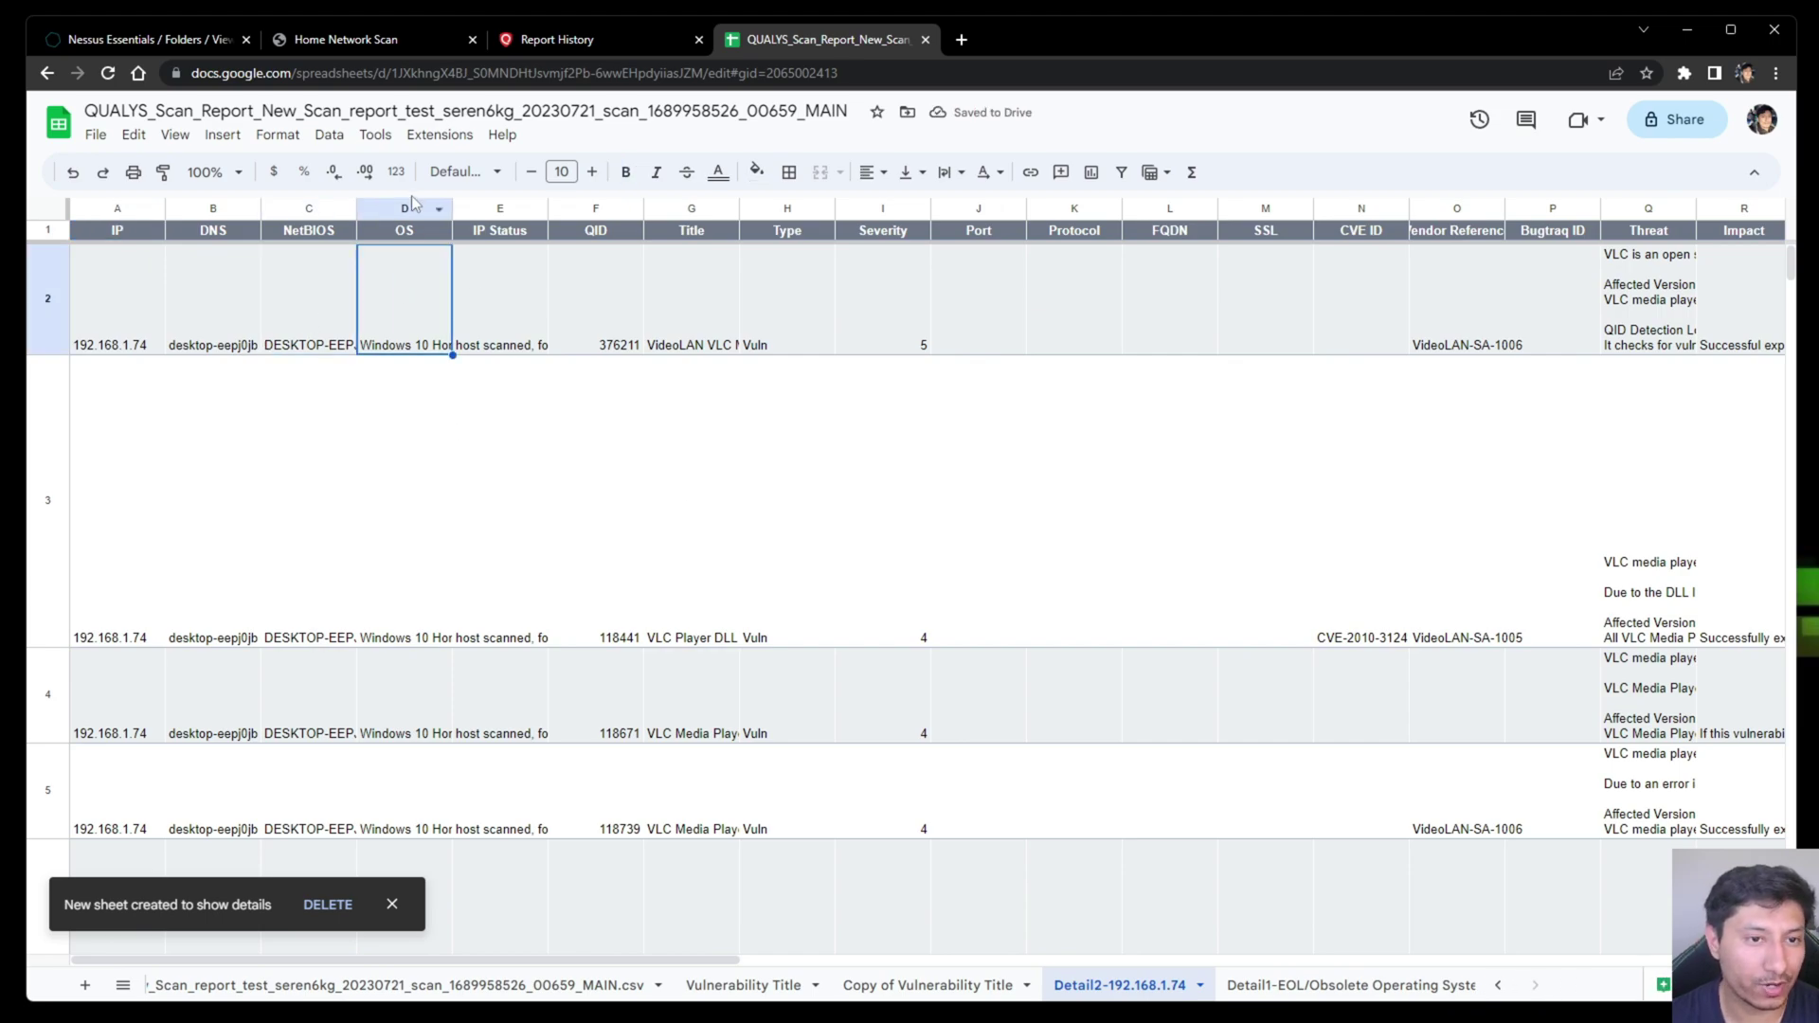
left_click_drag(451, 208, 630, 208)
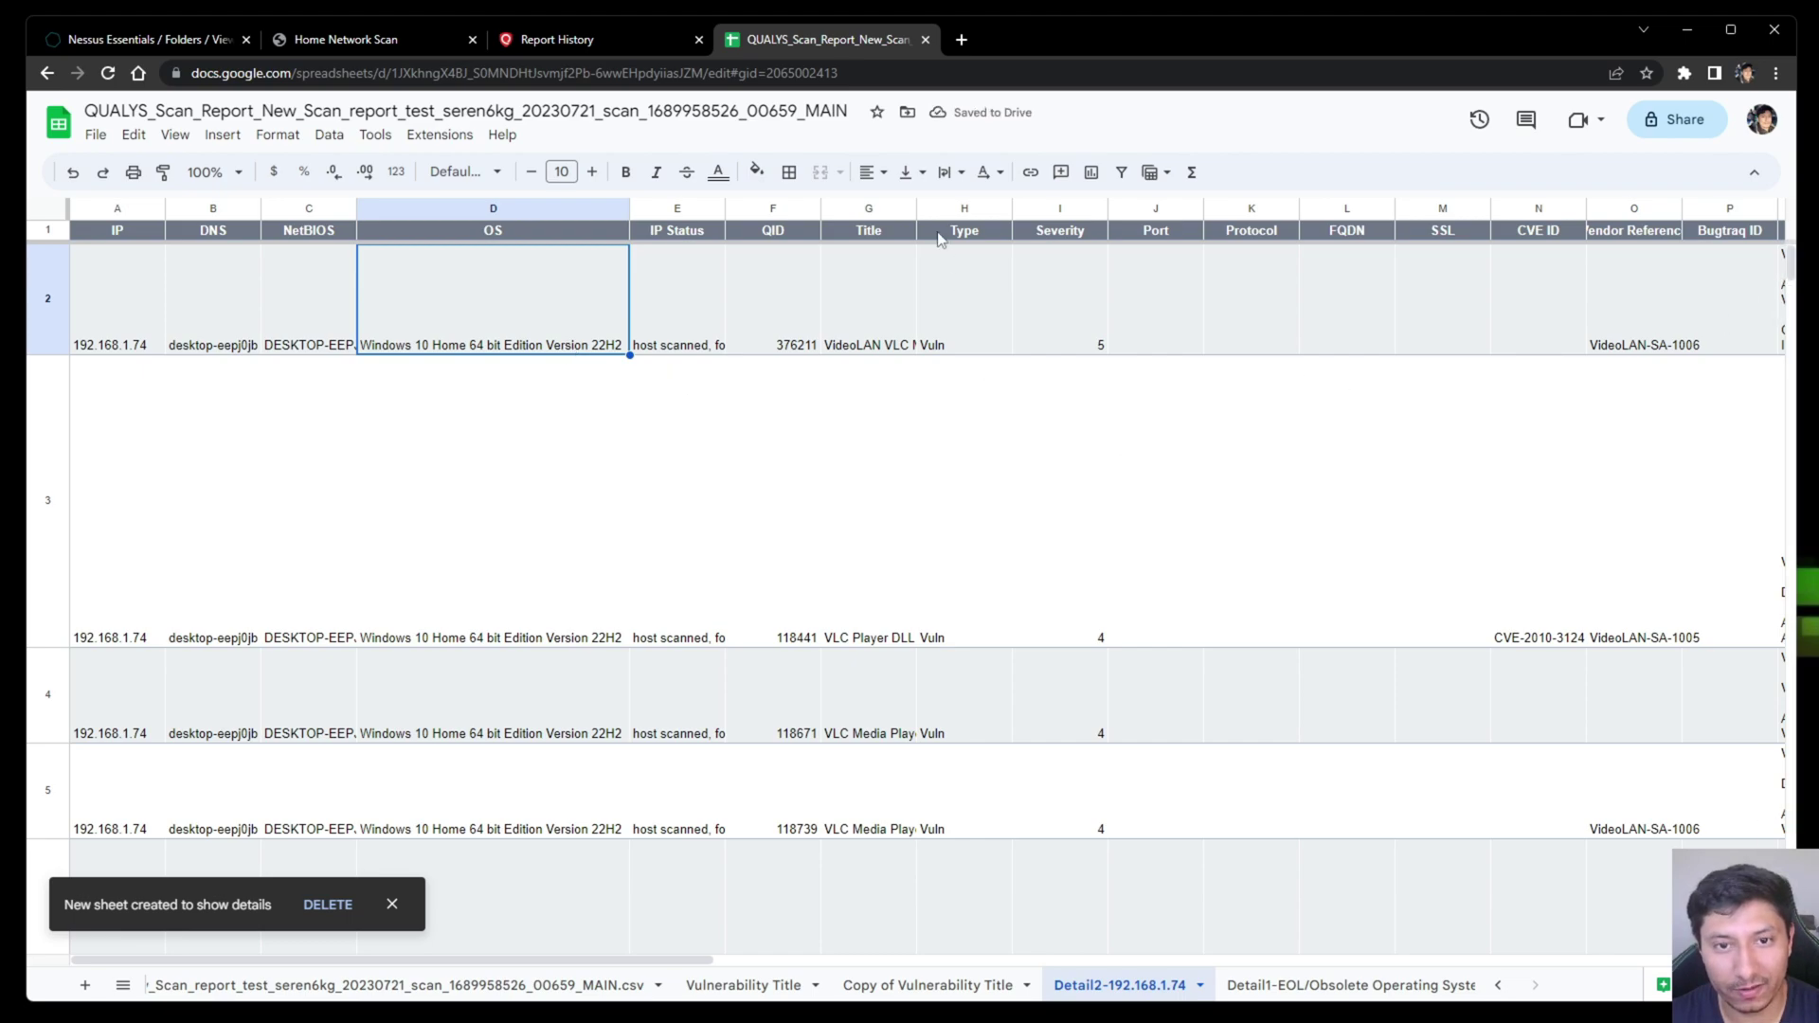
left_click_drag(913, 207, 1123, 208)
left_click(980, 305)
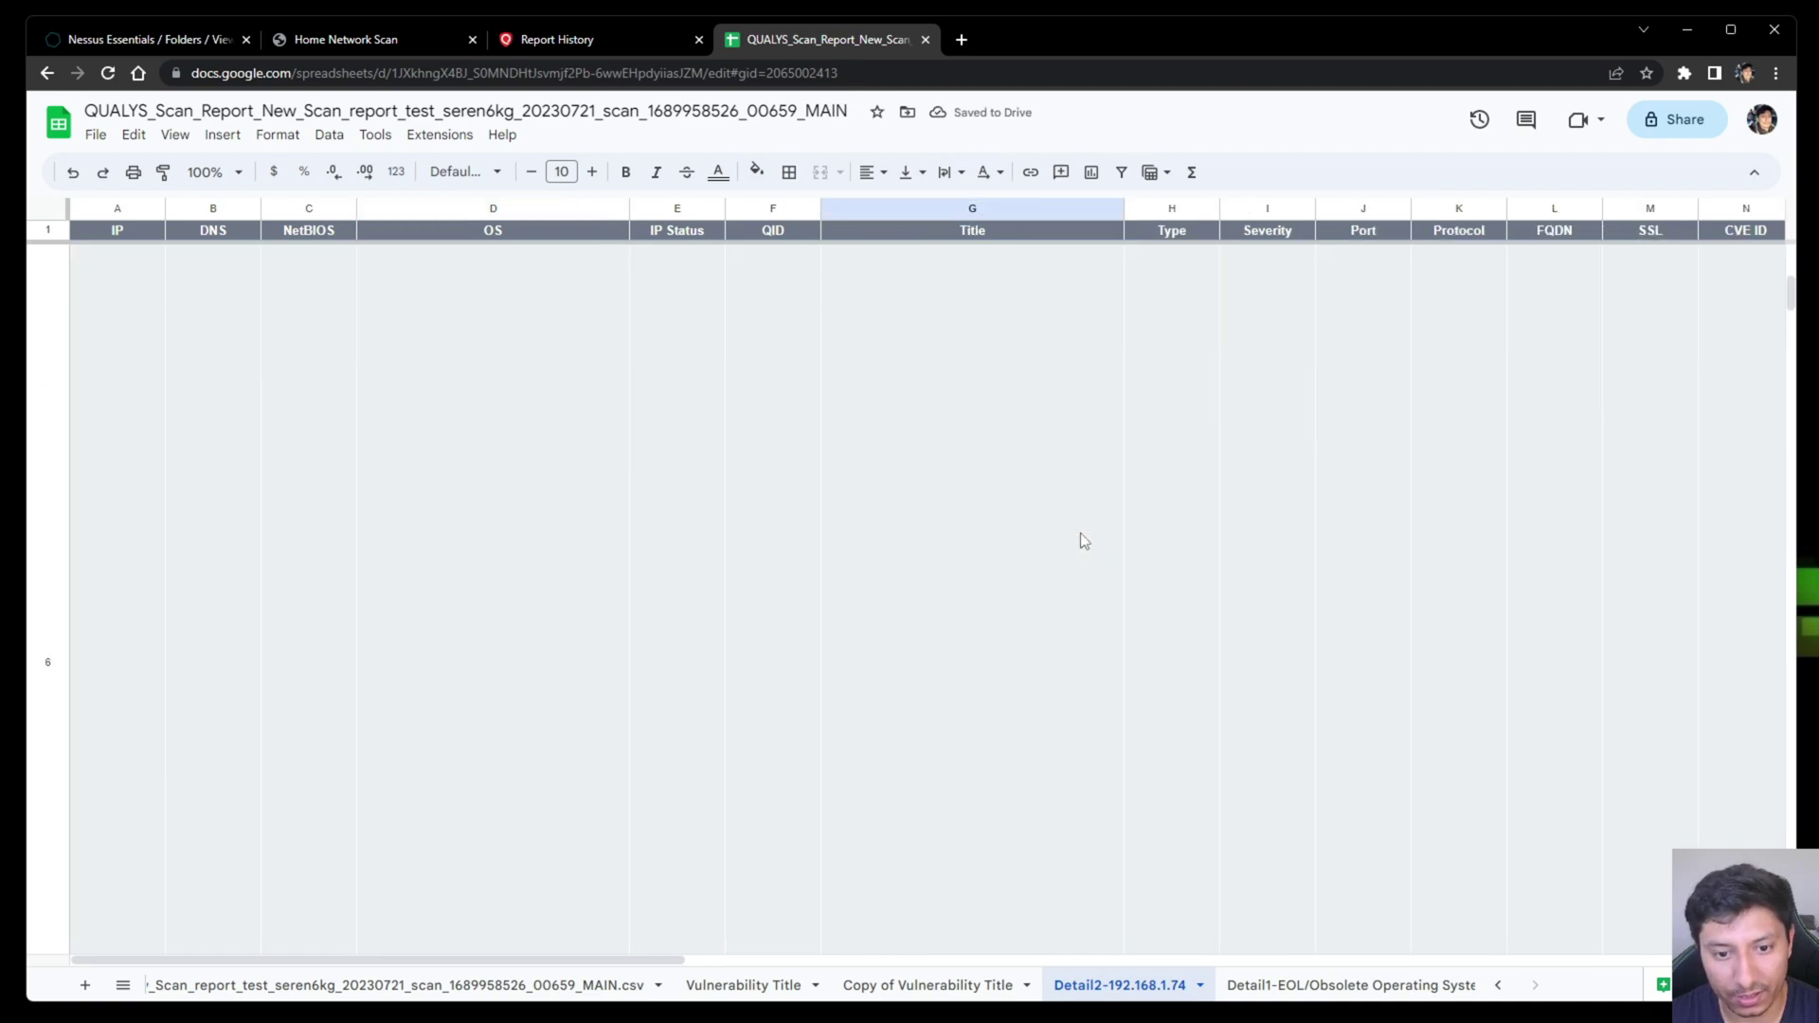
Step: Rename the copied pivot sheet to 'Asset IP'
key("ctrl+shift+Page_Up")
type("Asset ")
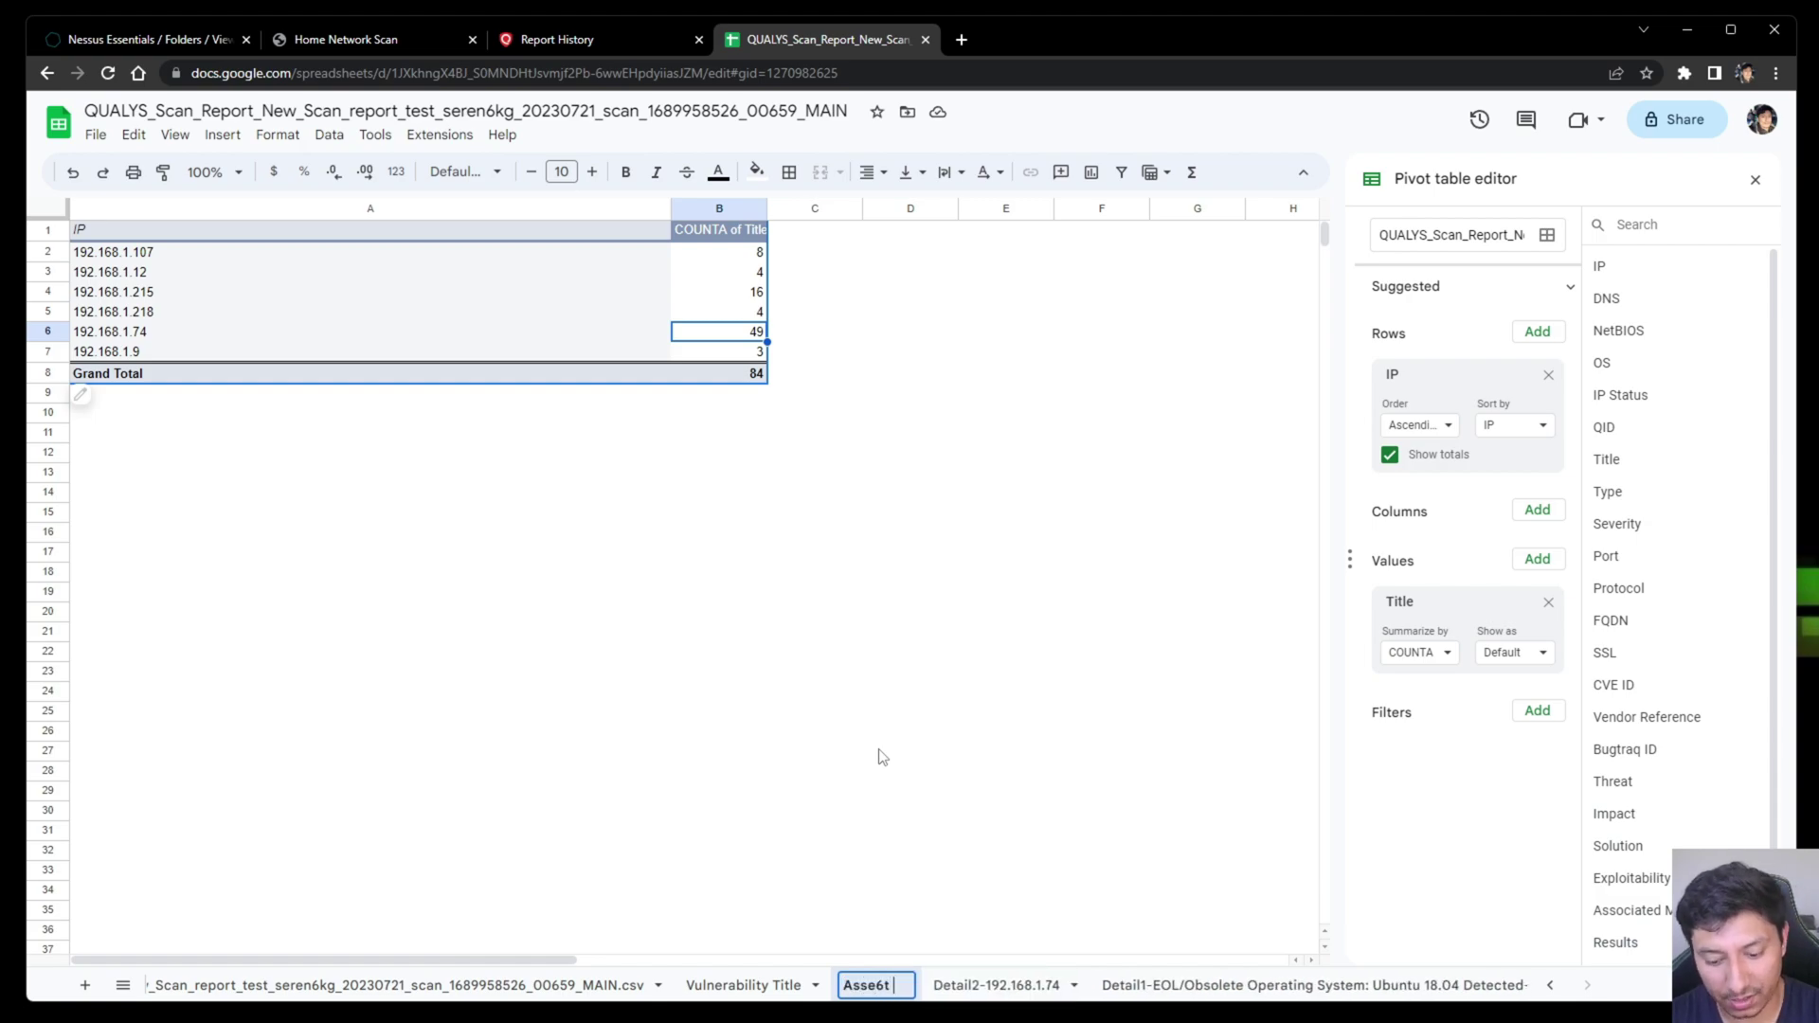
type("IP")
key("Return")
Step: Add Severity to the pivot's Columns, then return to the Vulnerability Title sheet
left_click(909, 493)
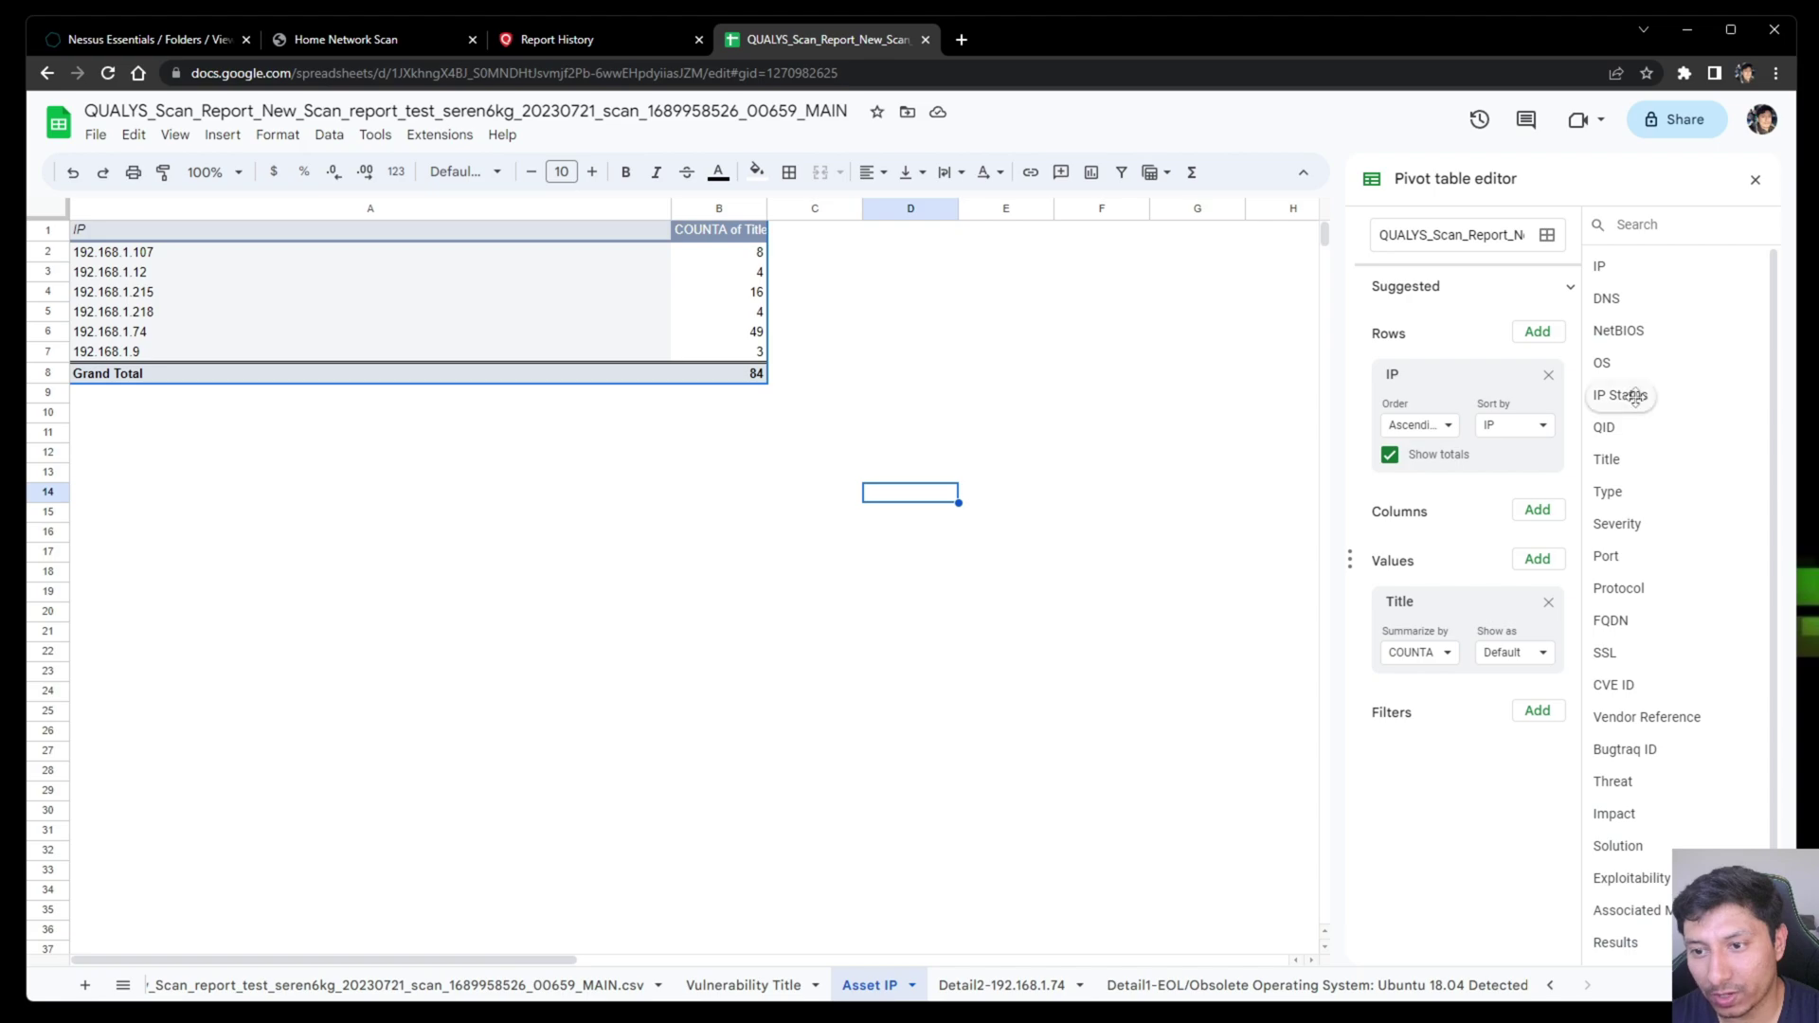
left_click_drag(1613, 519, 1412, 545)
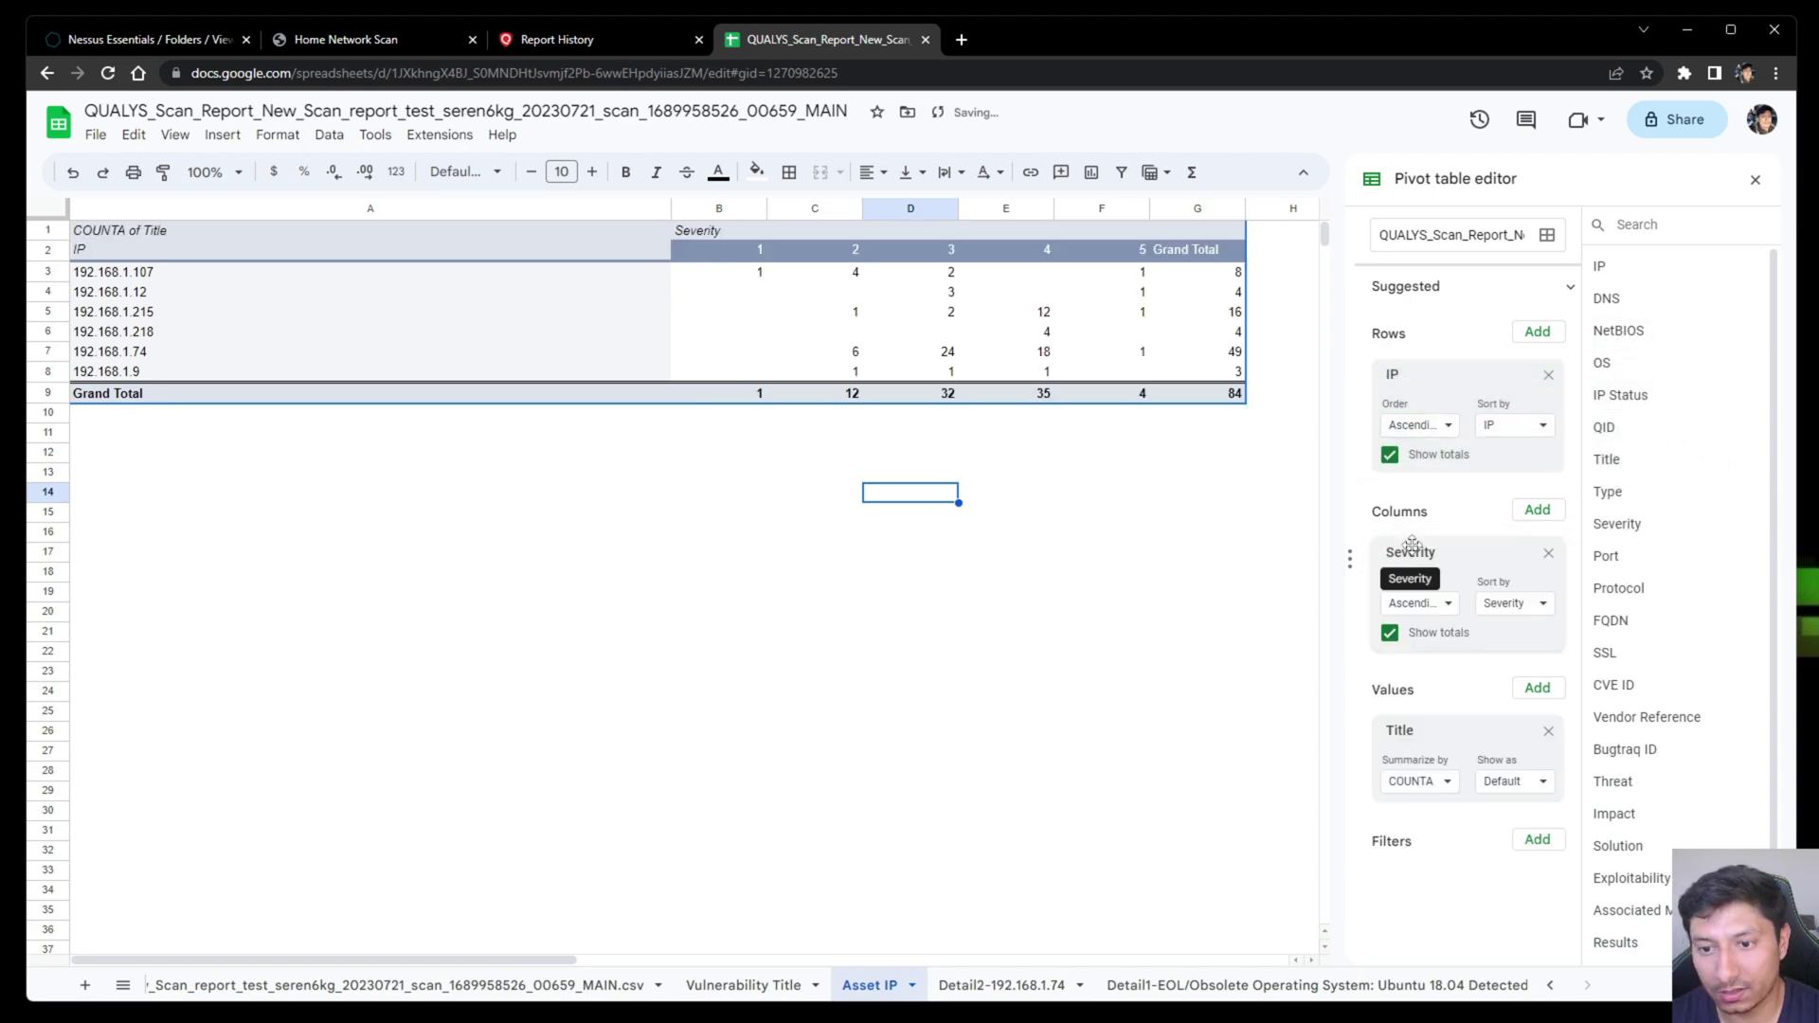
left_click(574, 332)
key("ctrl+shift+Page_Up")
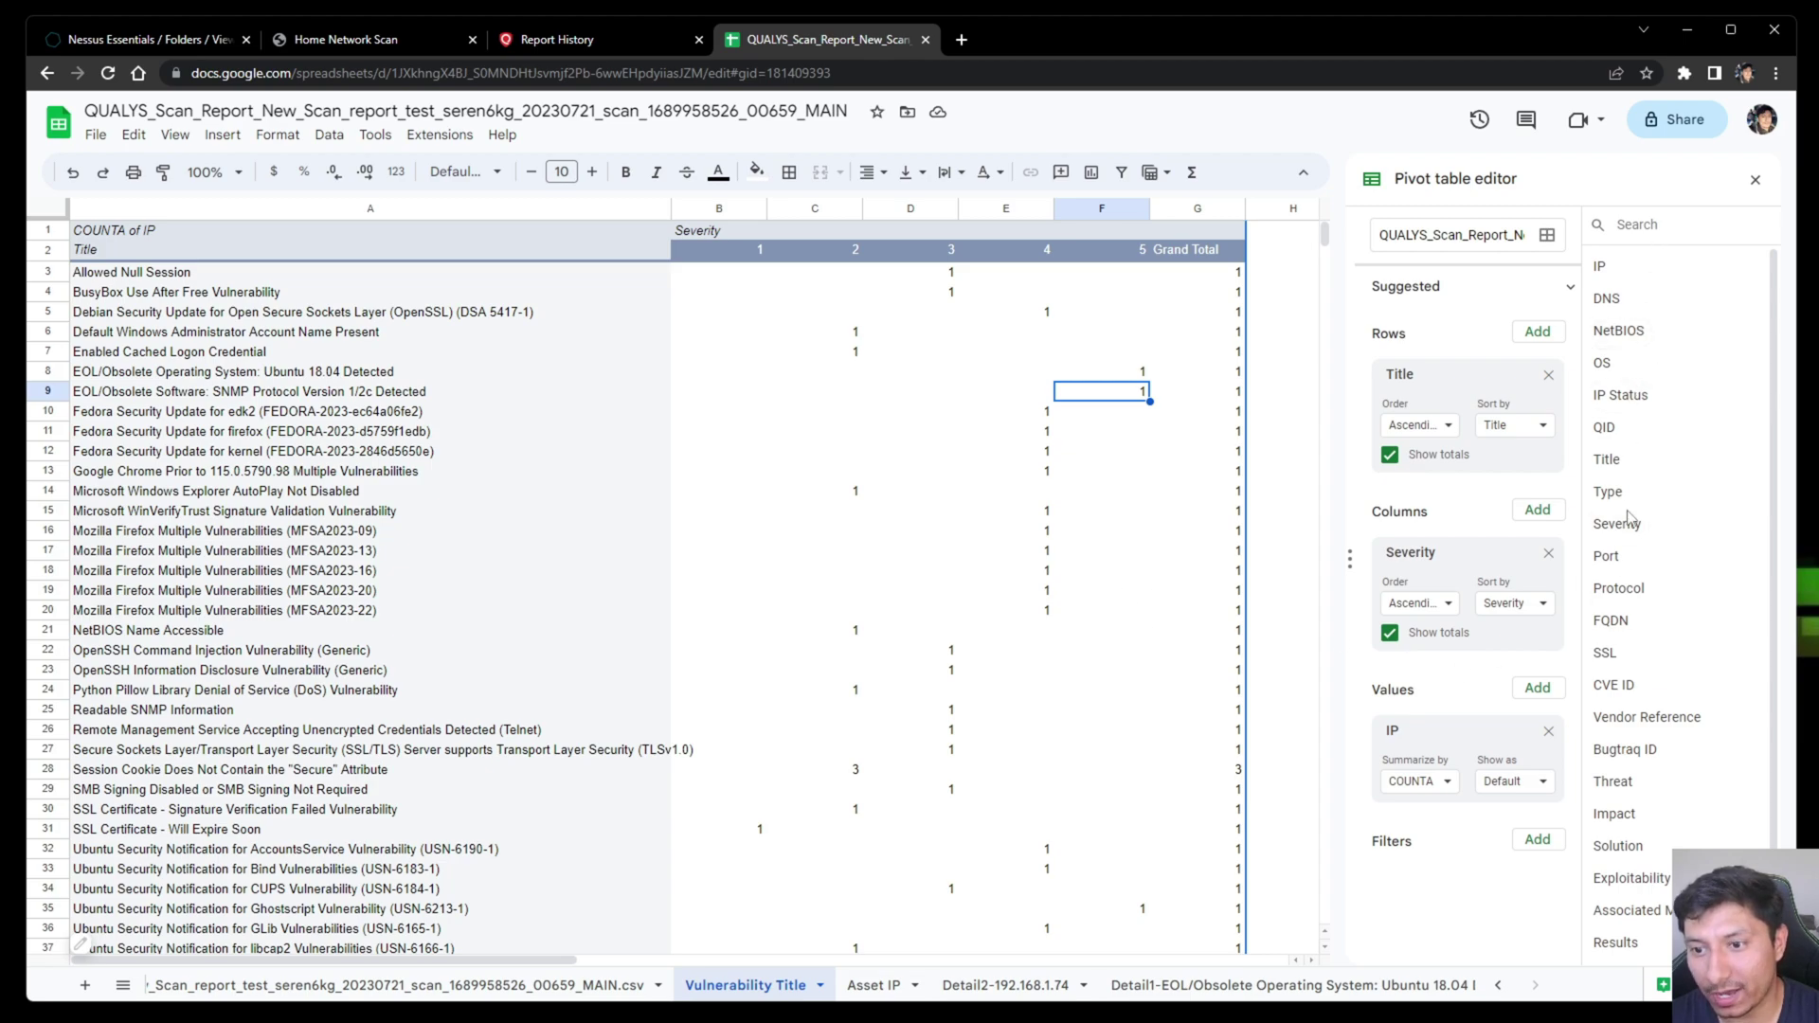
Step: Add a Severity filter to the title pivot showing only severity 5, excluding levels 1–4
left_click_drag(1626, 516, 1433, 895)
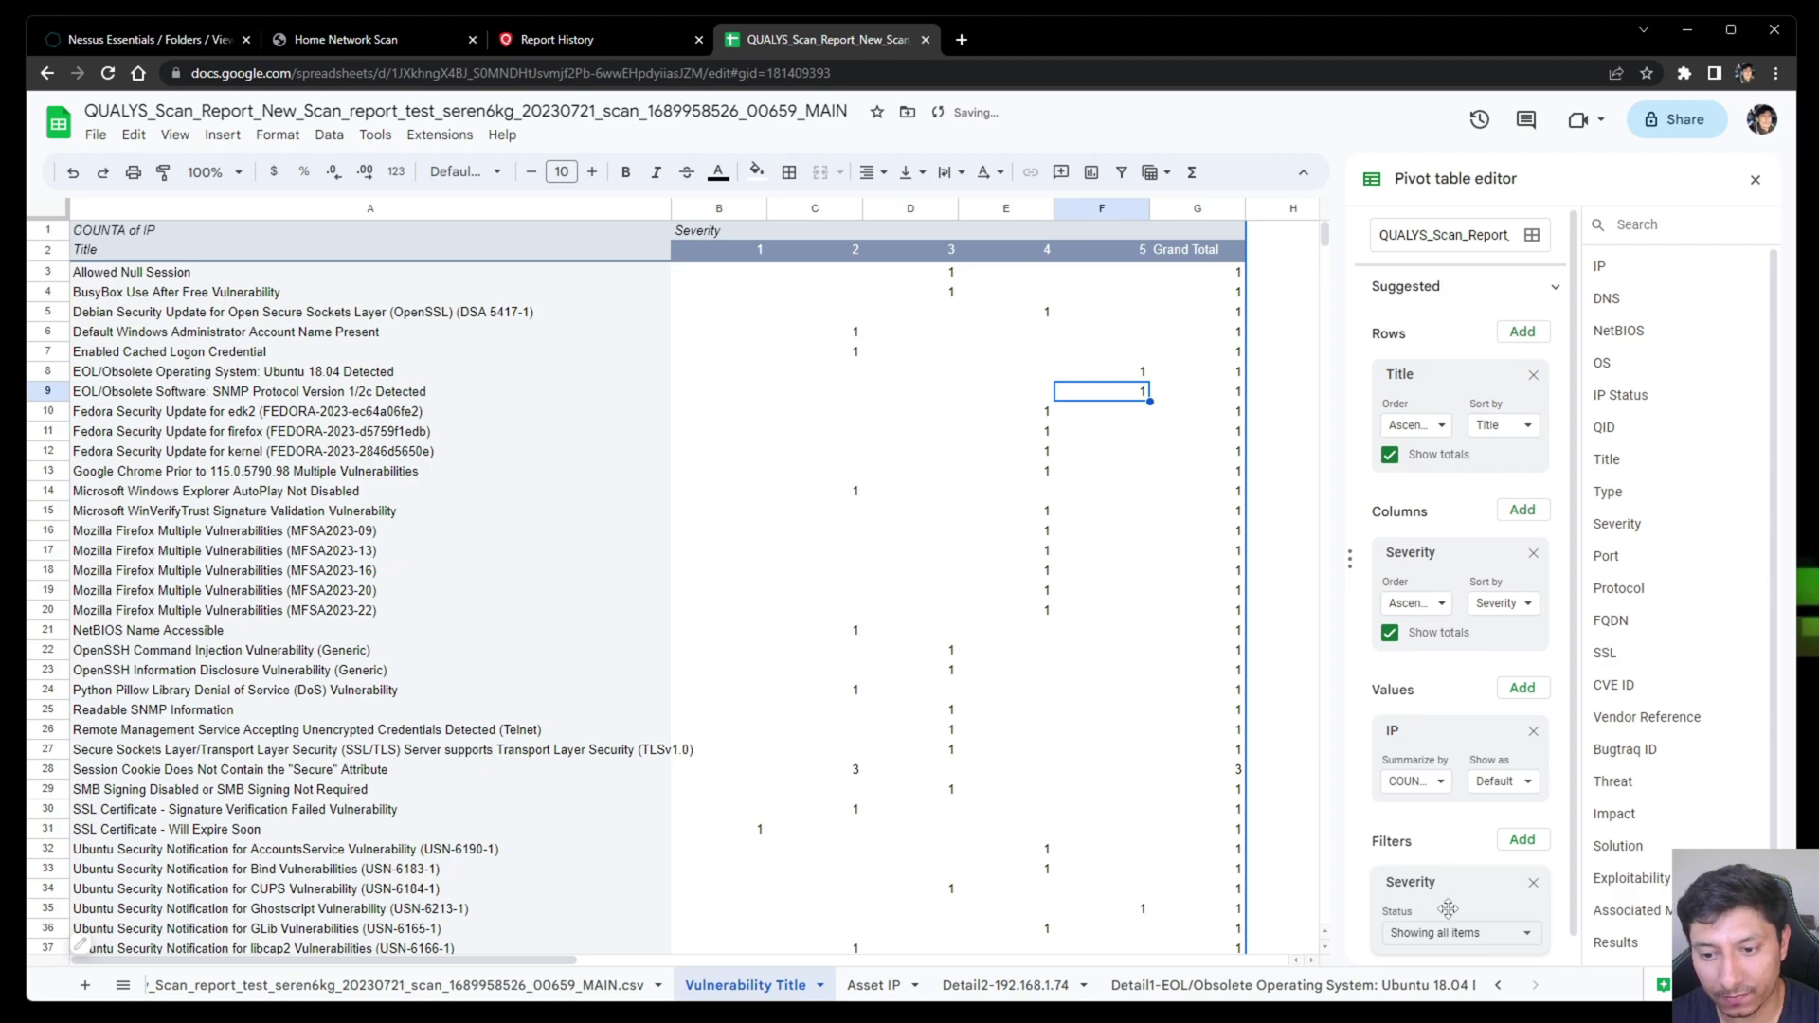
left_click(1449, 906)
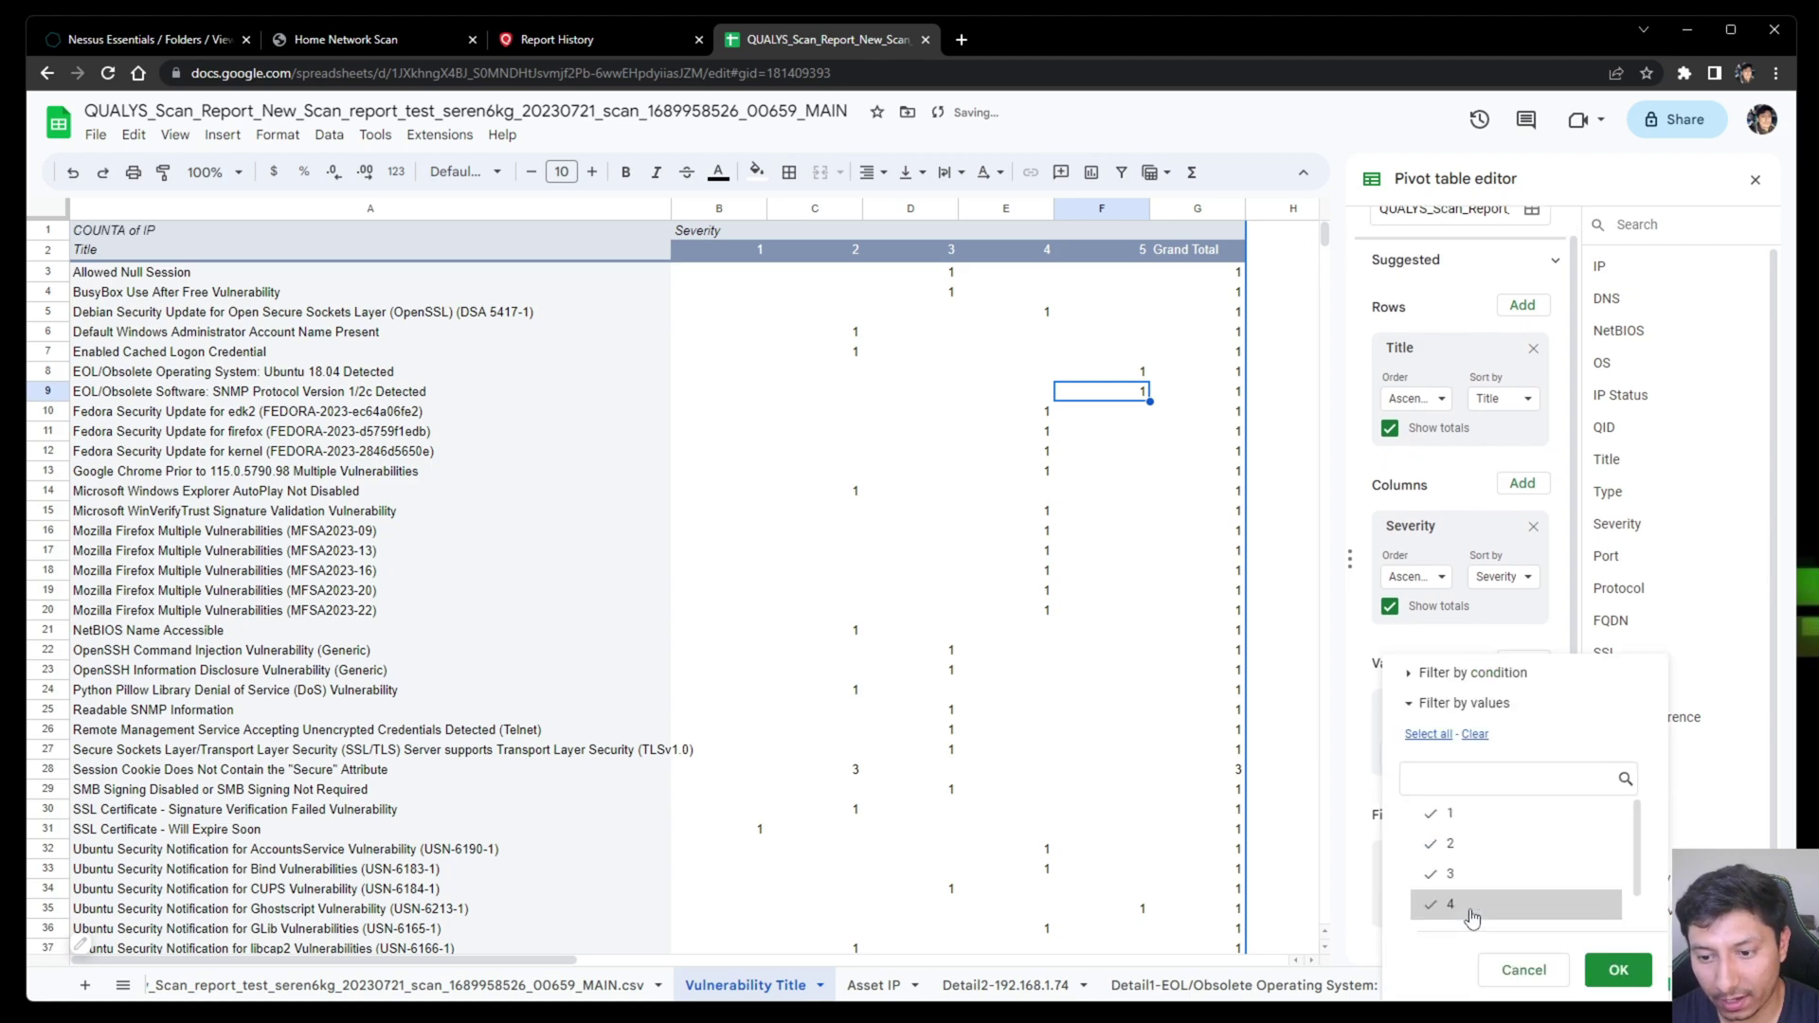
left_click(1449, 813)
left_click(1450, 843)
left_click(1450, 874)
left_click(1450, 903)
scroll(1462, 881, "down", 1)
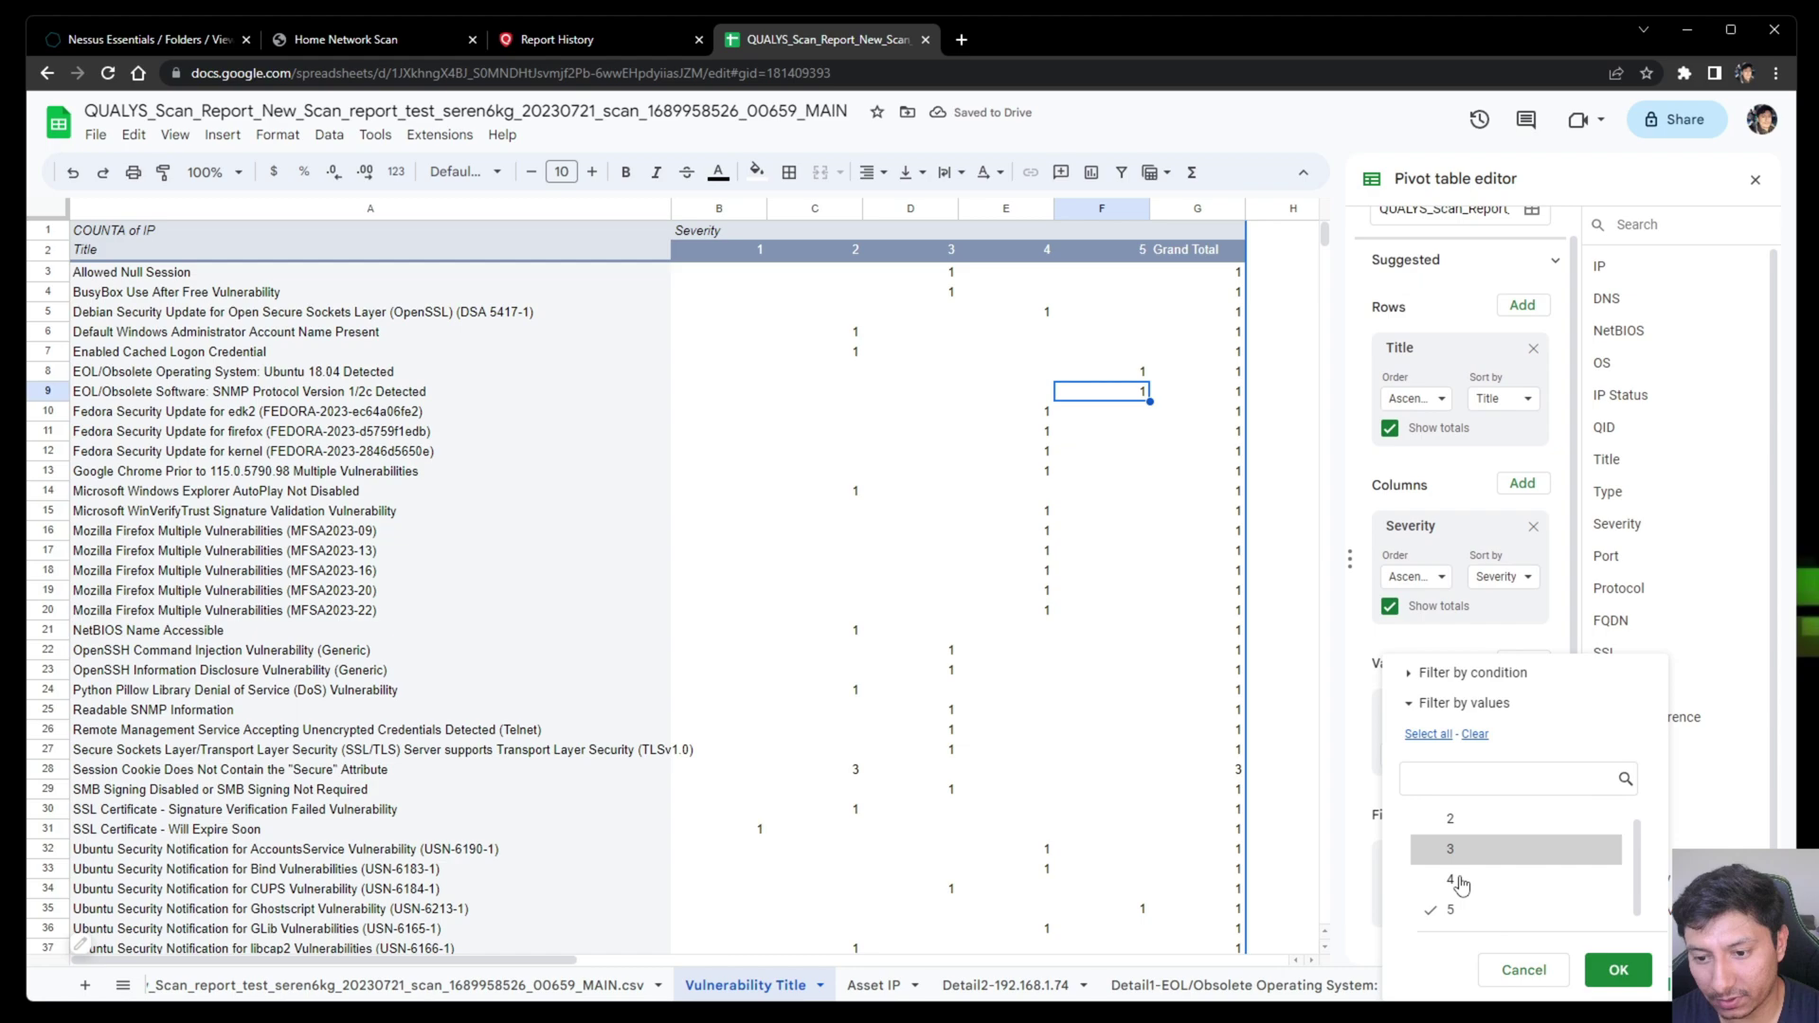
left_click(1619, 966)
Step: Drill into the Ghostscript (USN-6213-1) row's count to open its Detail5 sheet
left_click(616, 413)
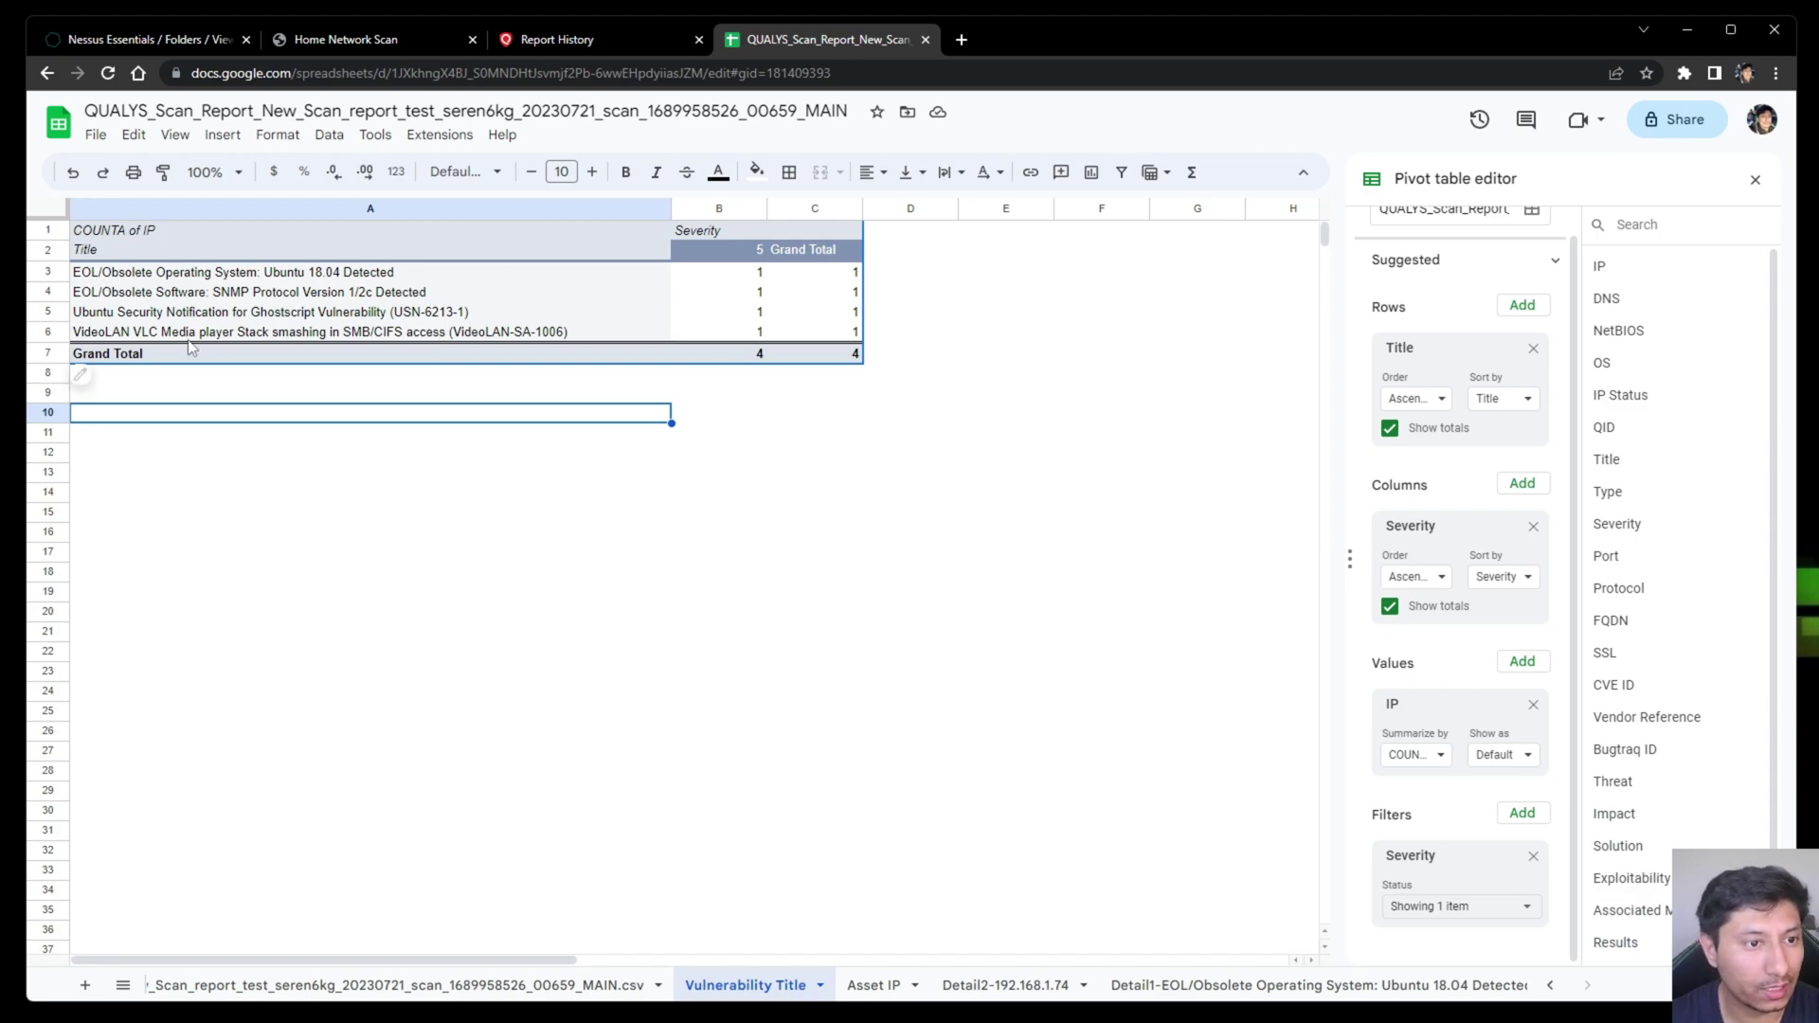
left_click(365, 310)
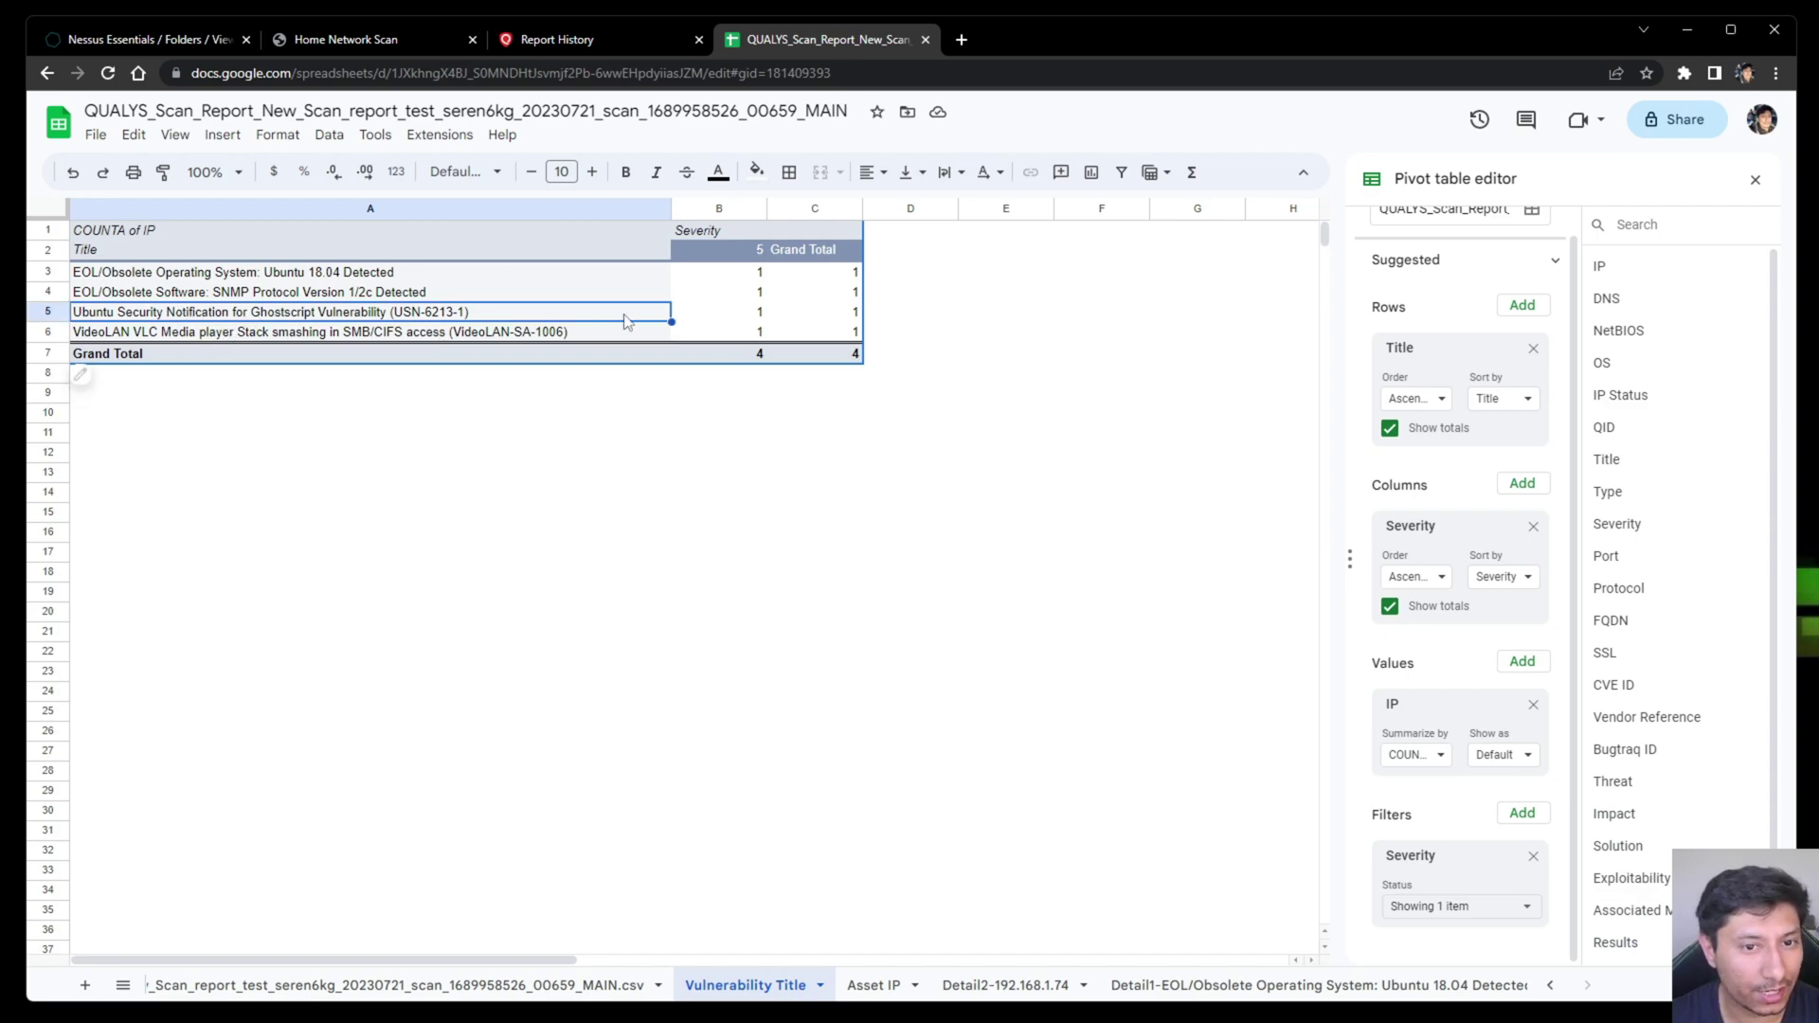
double_click(739, 320)
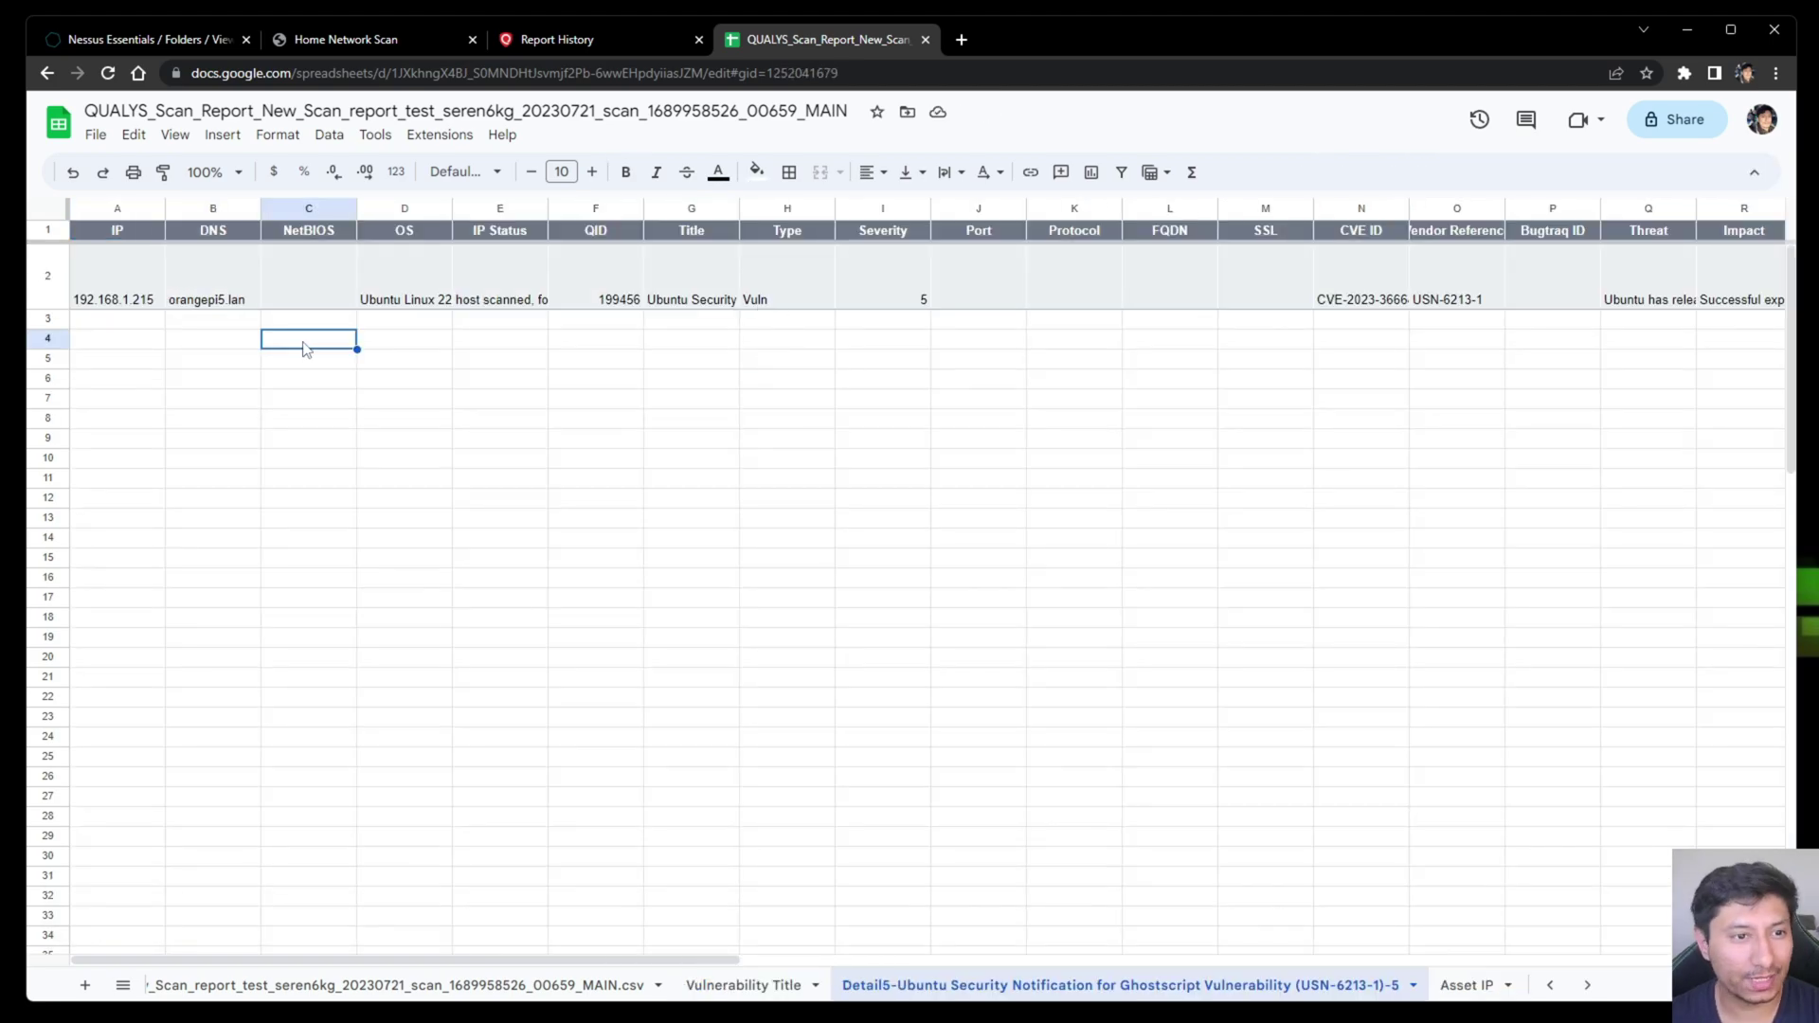
Step: Review the orangepi5.lan finding row and widen the Threat column to read its ghostscript update description
left_click(237, 269)
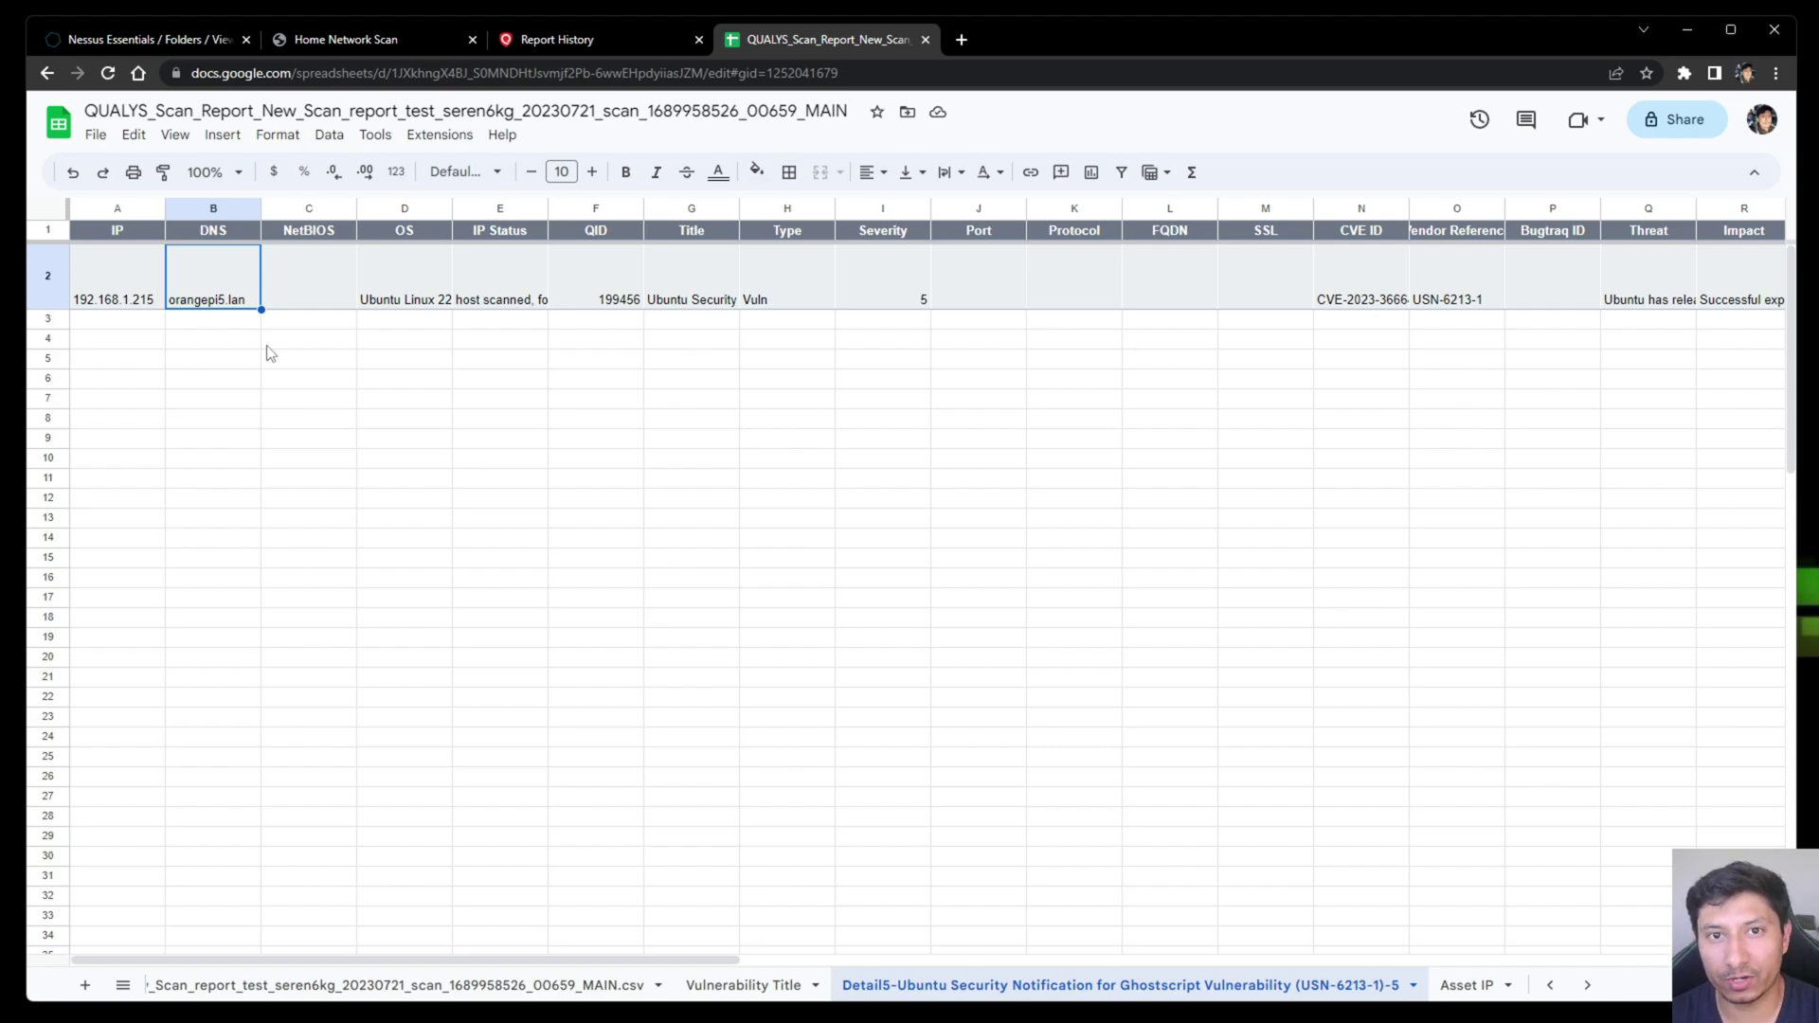
left_click(924, 503)
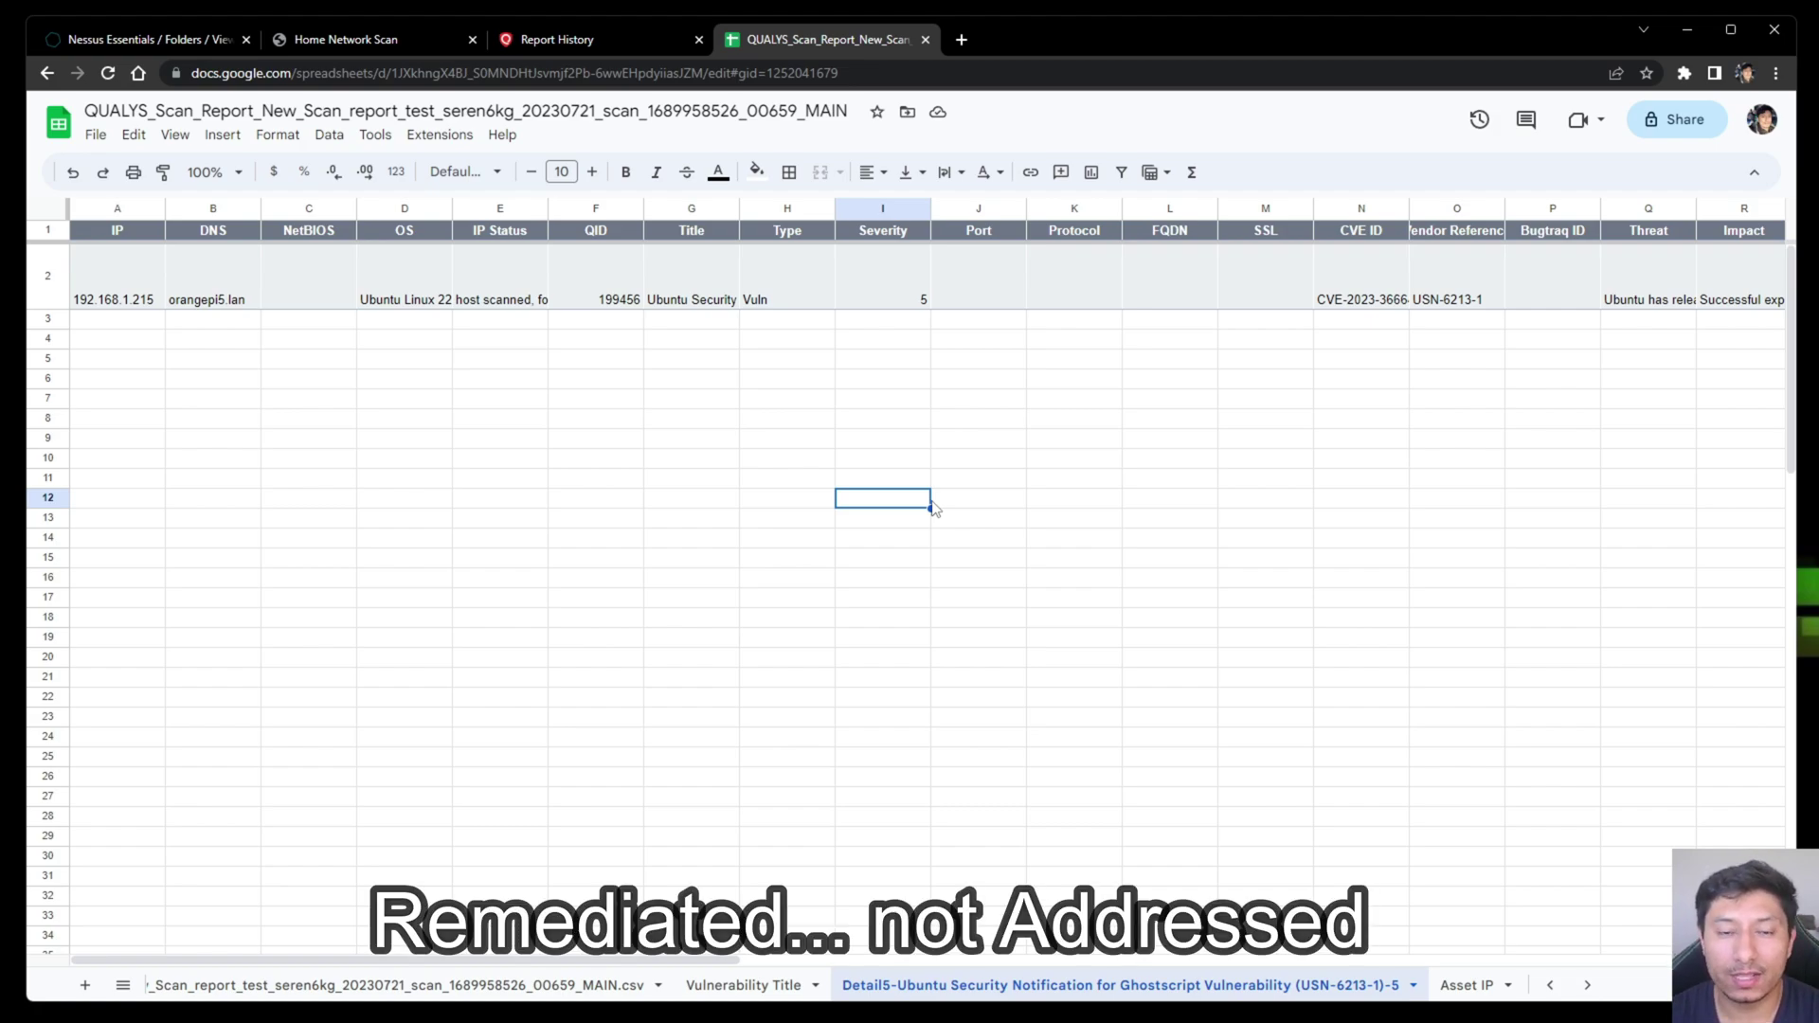
left_click(256, 365)
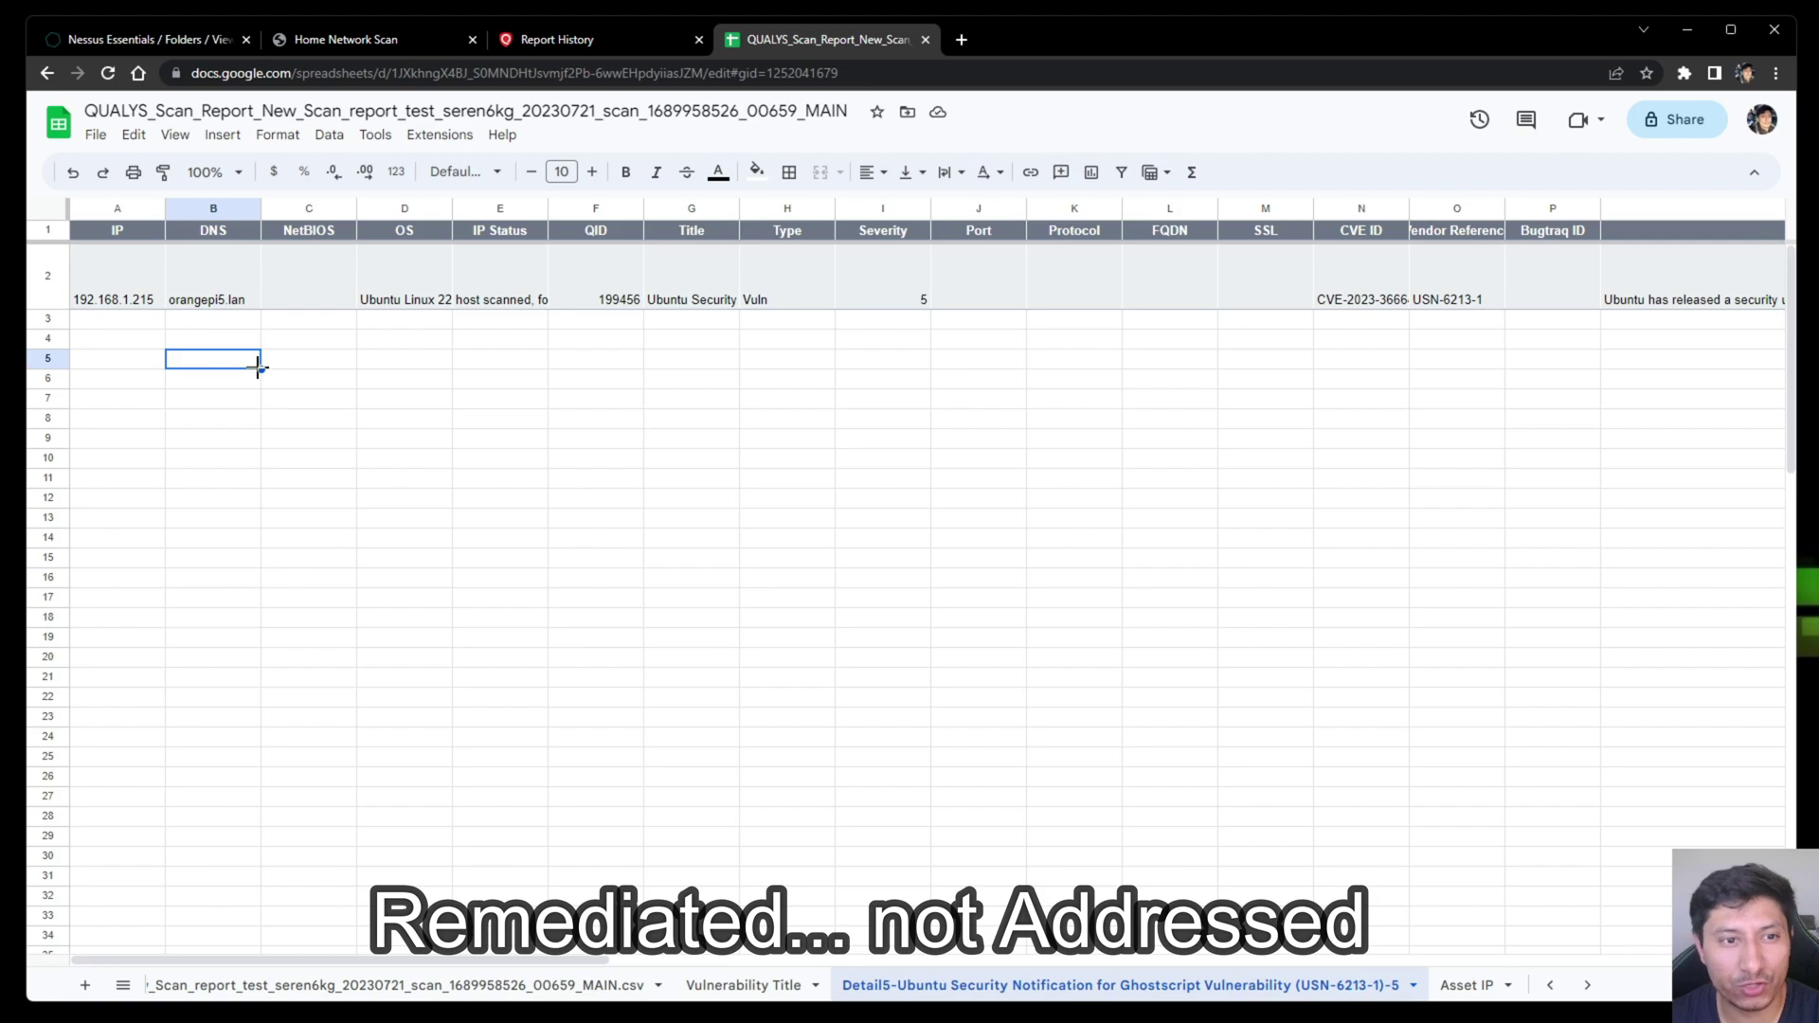
left_click(237, 301)
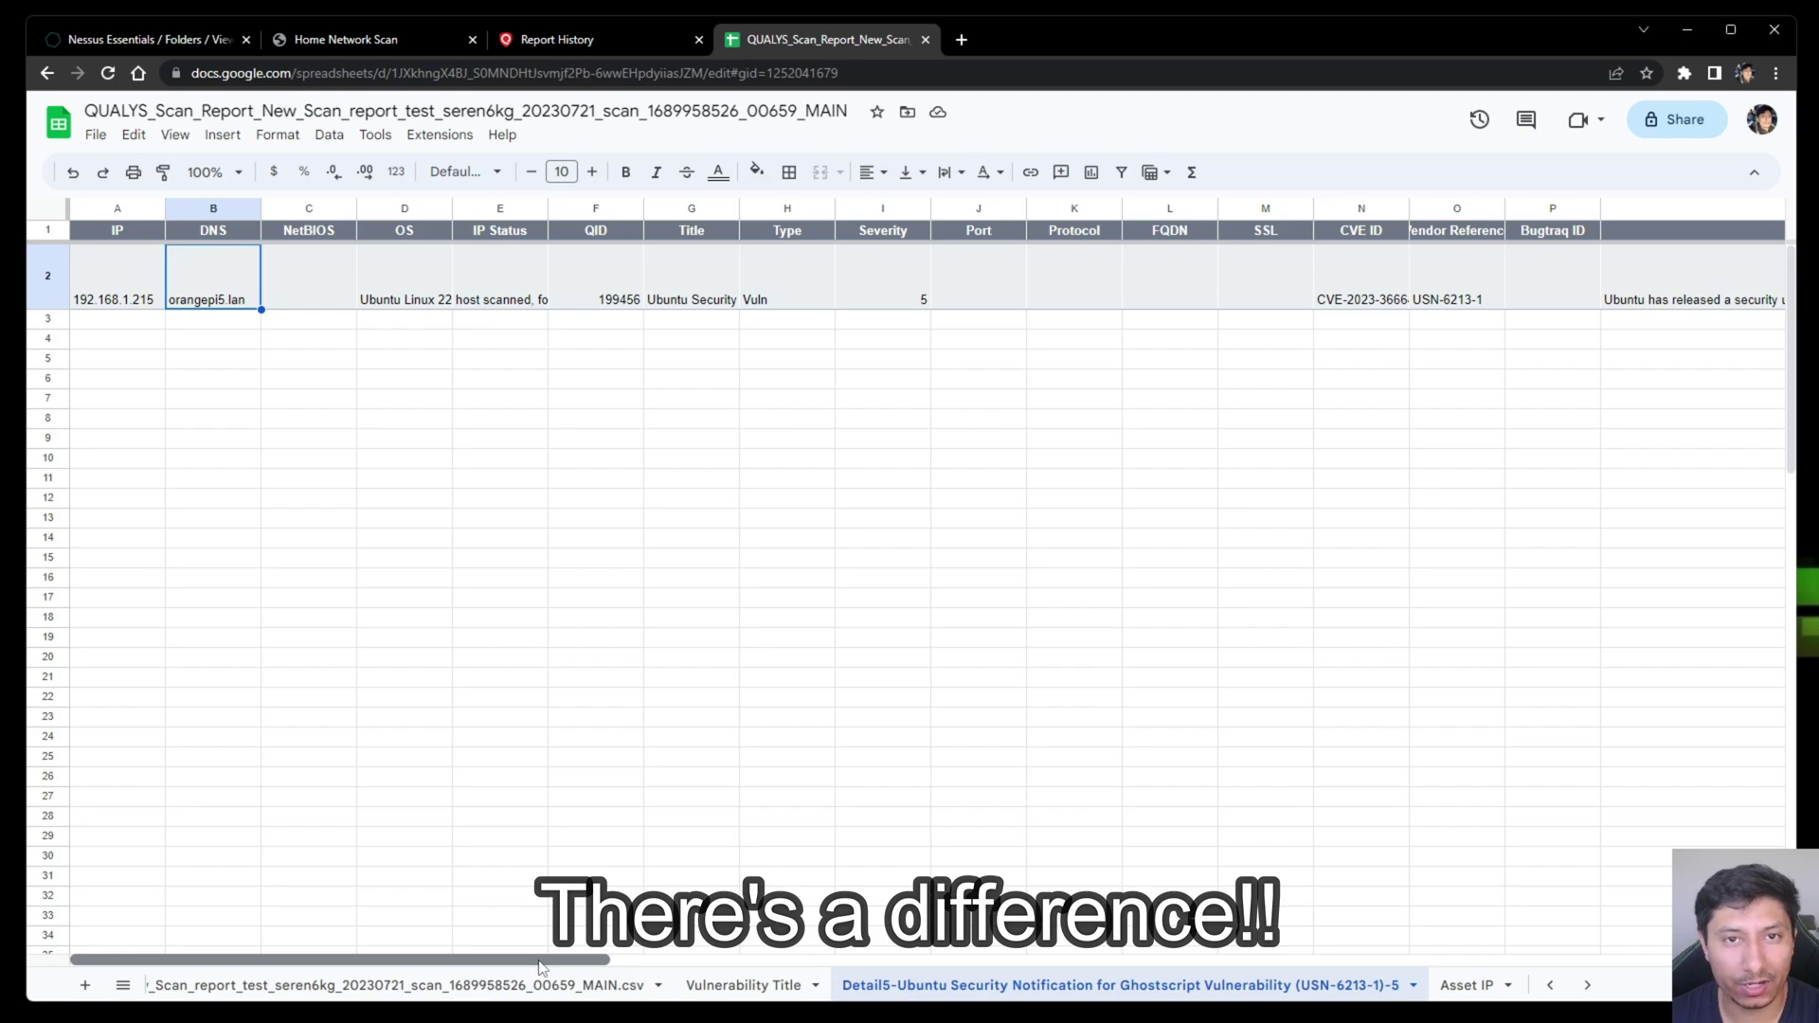
key("End")
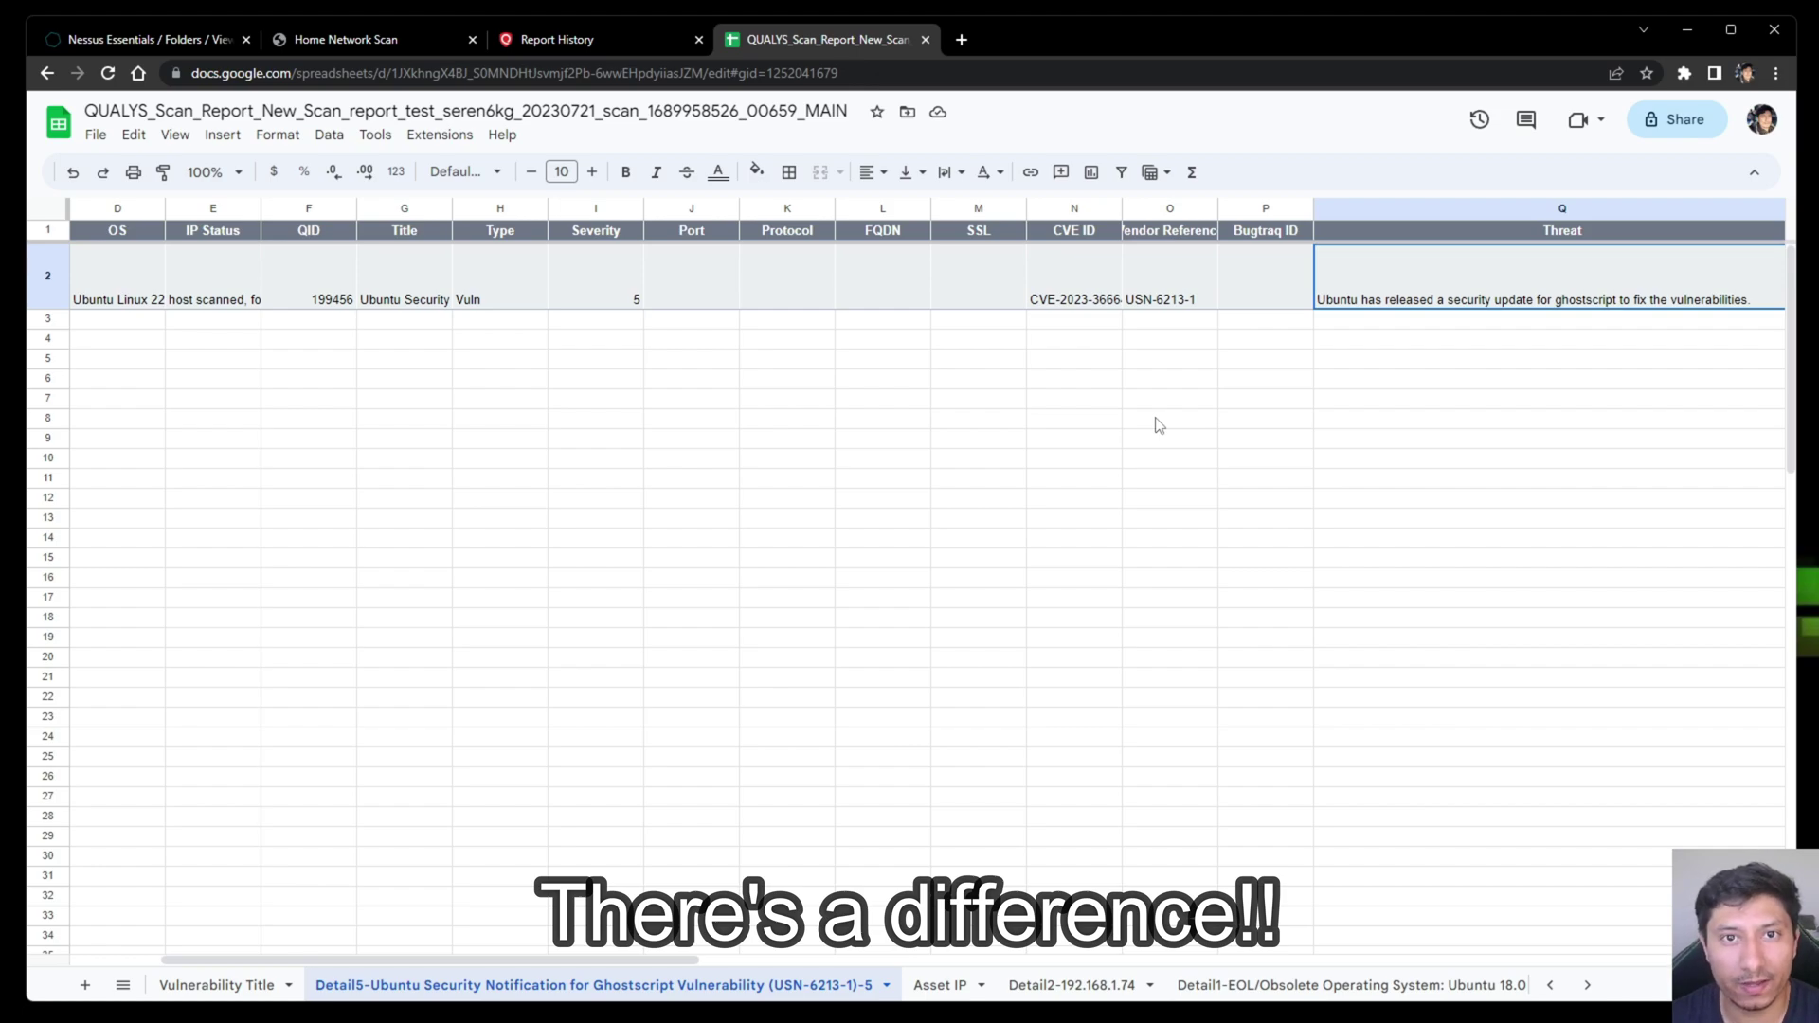
scroll(1336, 510, "right", 1)
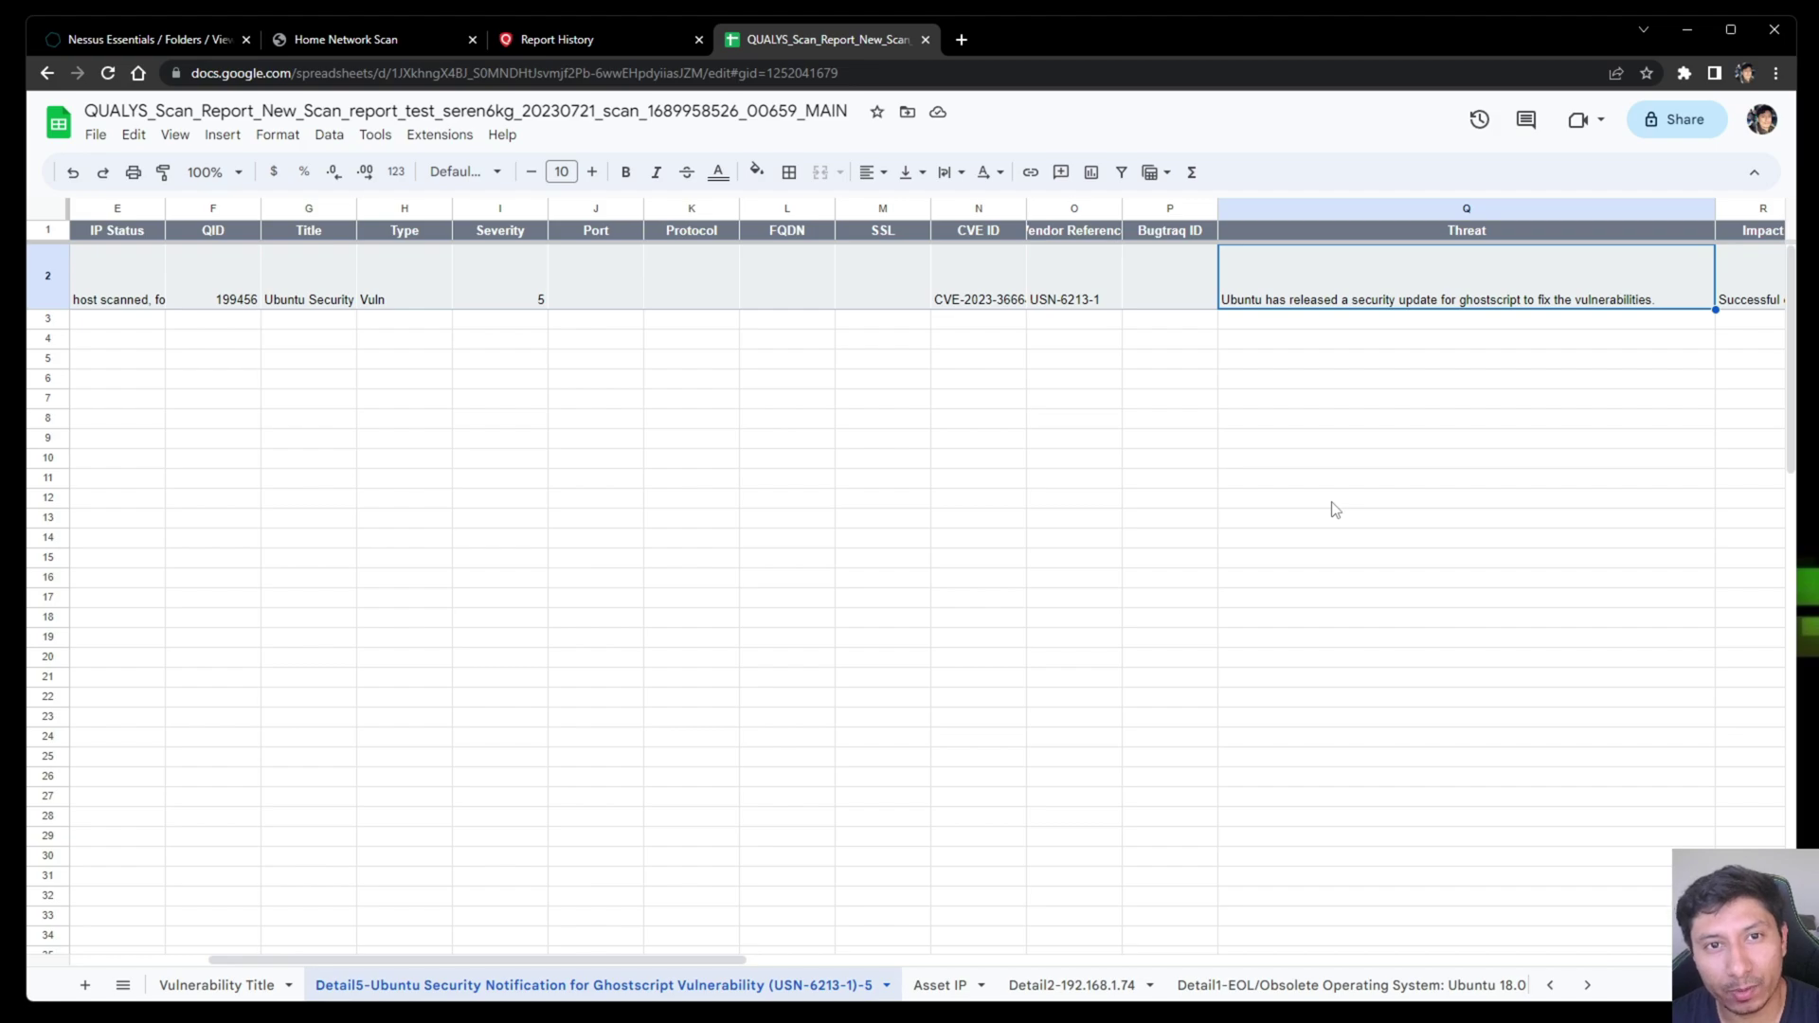
left_click_drag(679, 960, 572, 961)
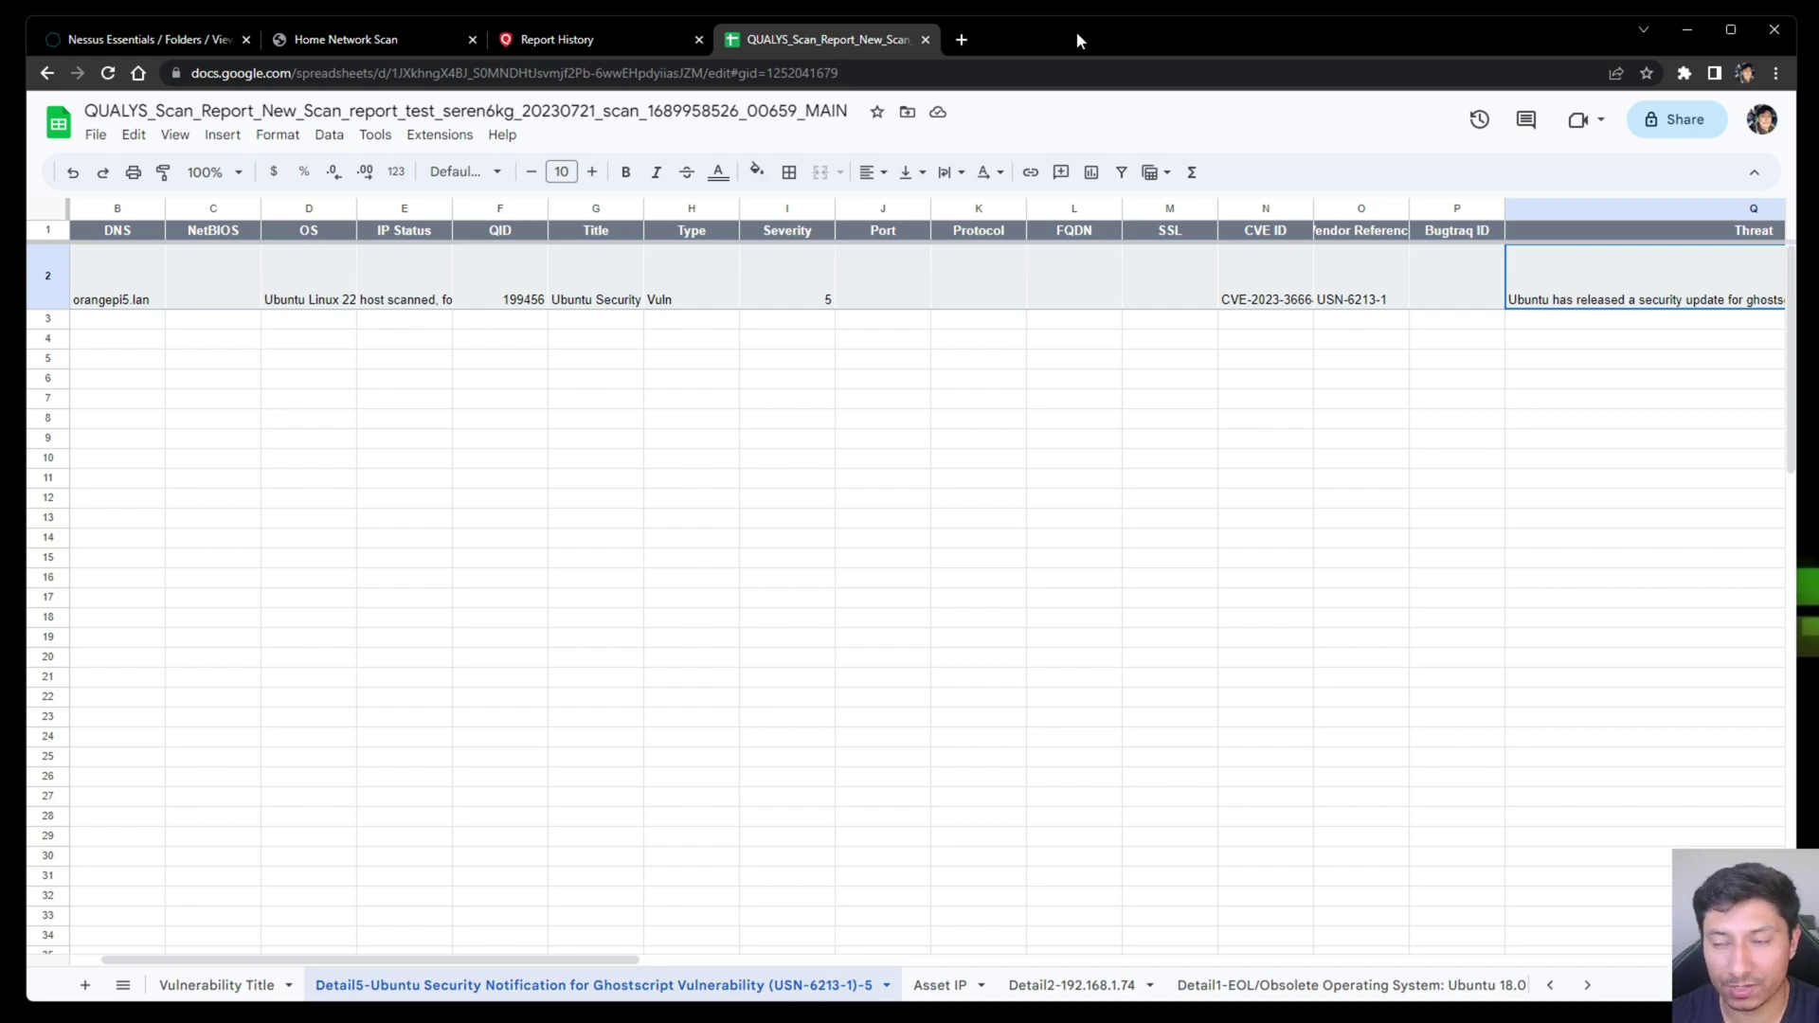
Step: Fill the Word form's Summary, Services Impacted and Justification for Ghostscript on orangepi5.lan, ticking Very High
key("alt+Tab")
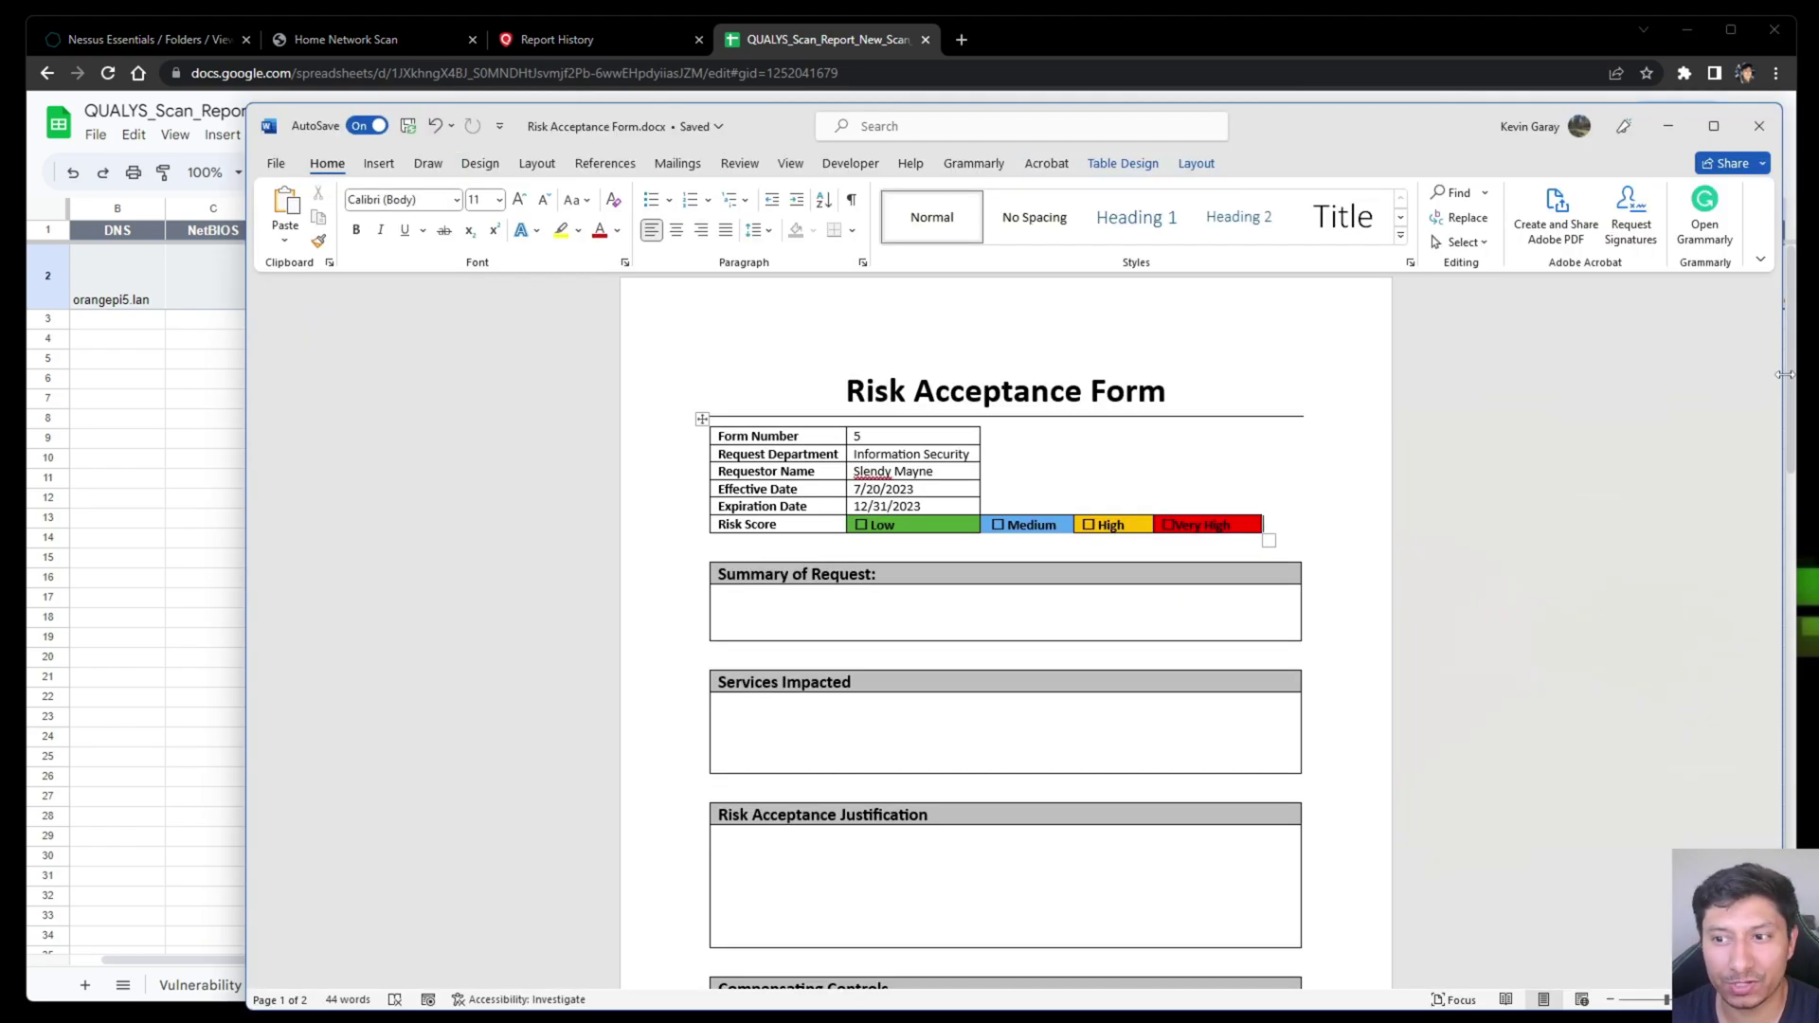
left_click_drag(1774, 379, 1675, 398)
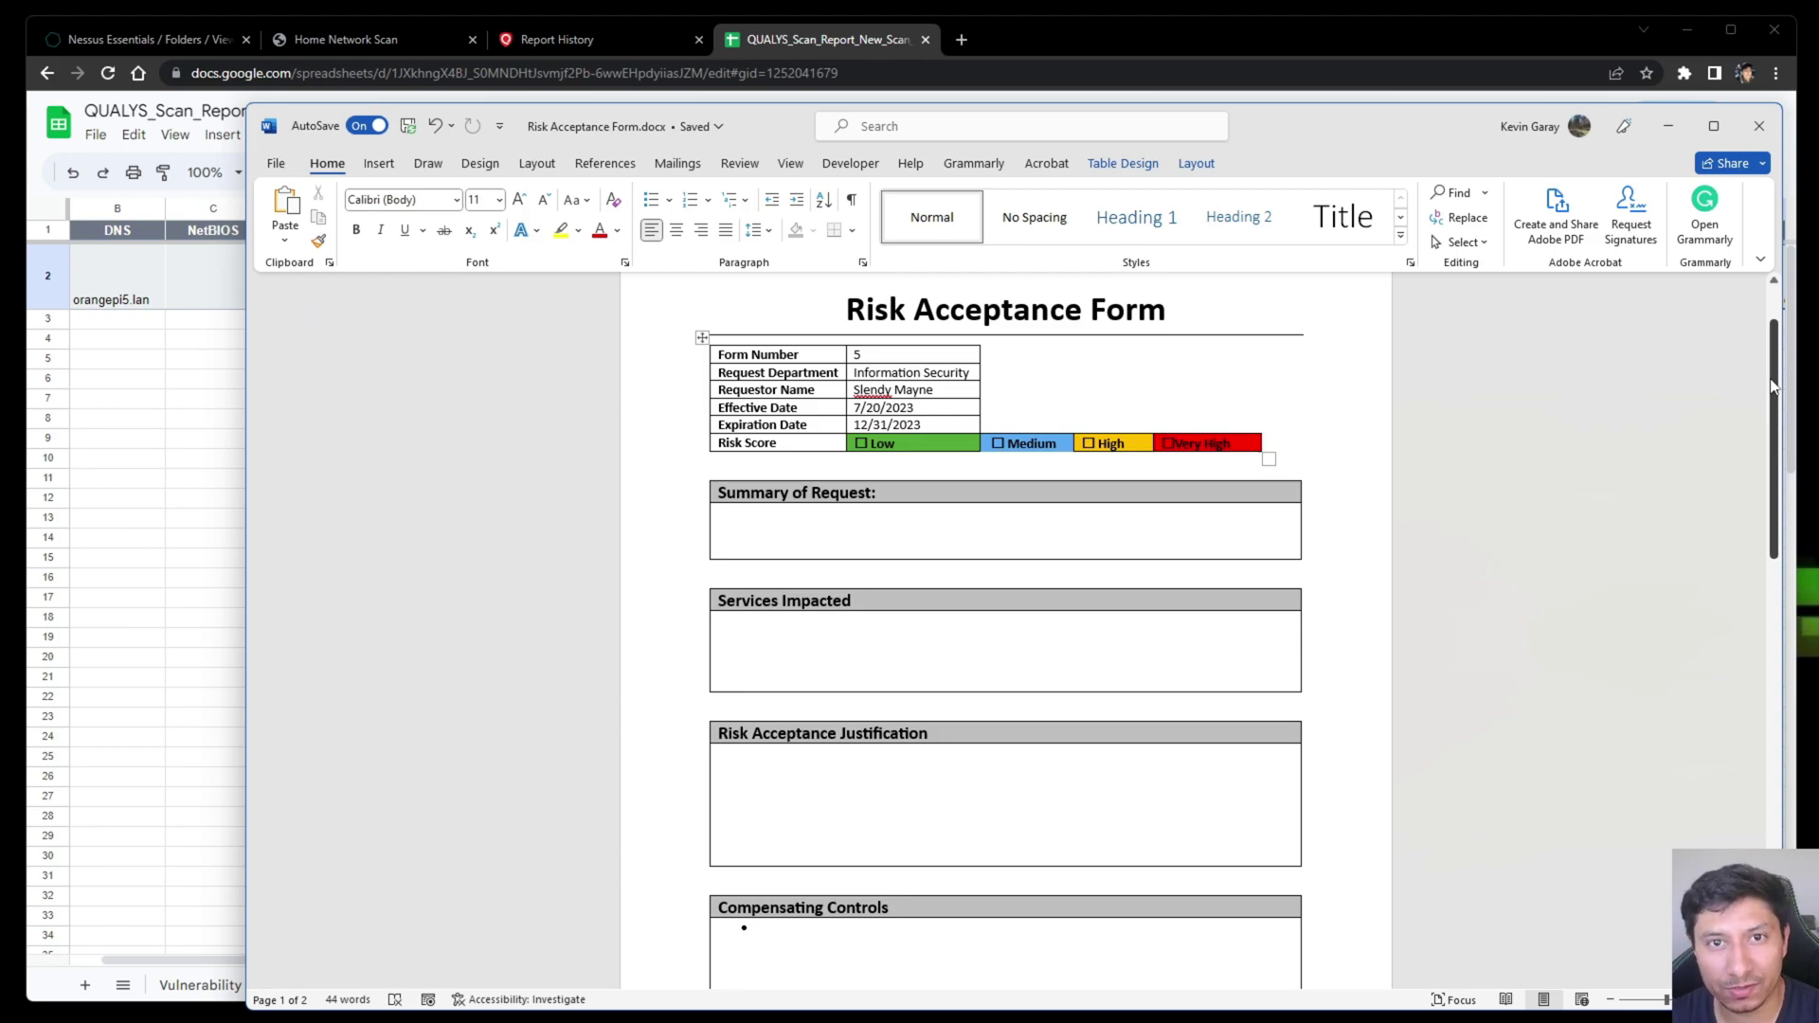
left_click_drag(1772, 386, 1777, 400)
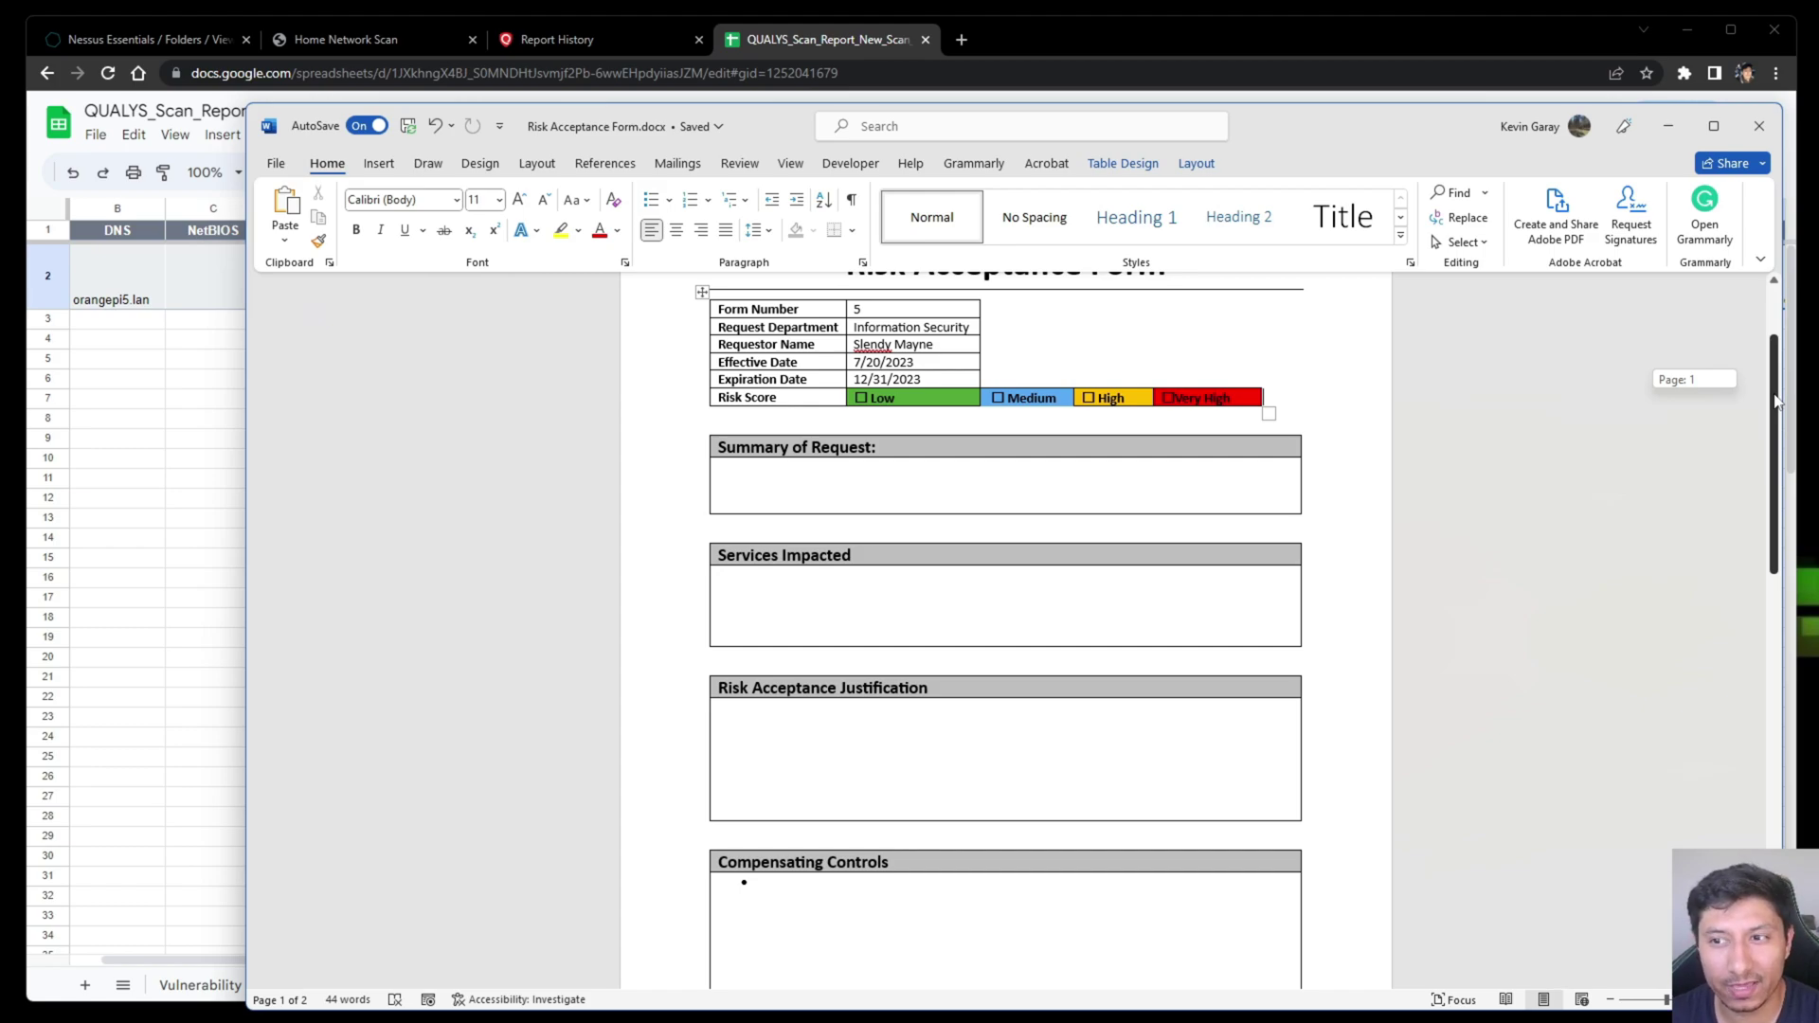
left_click_drag(1777, 401, 1780, 423)
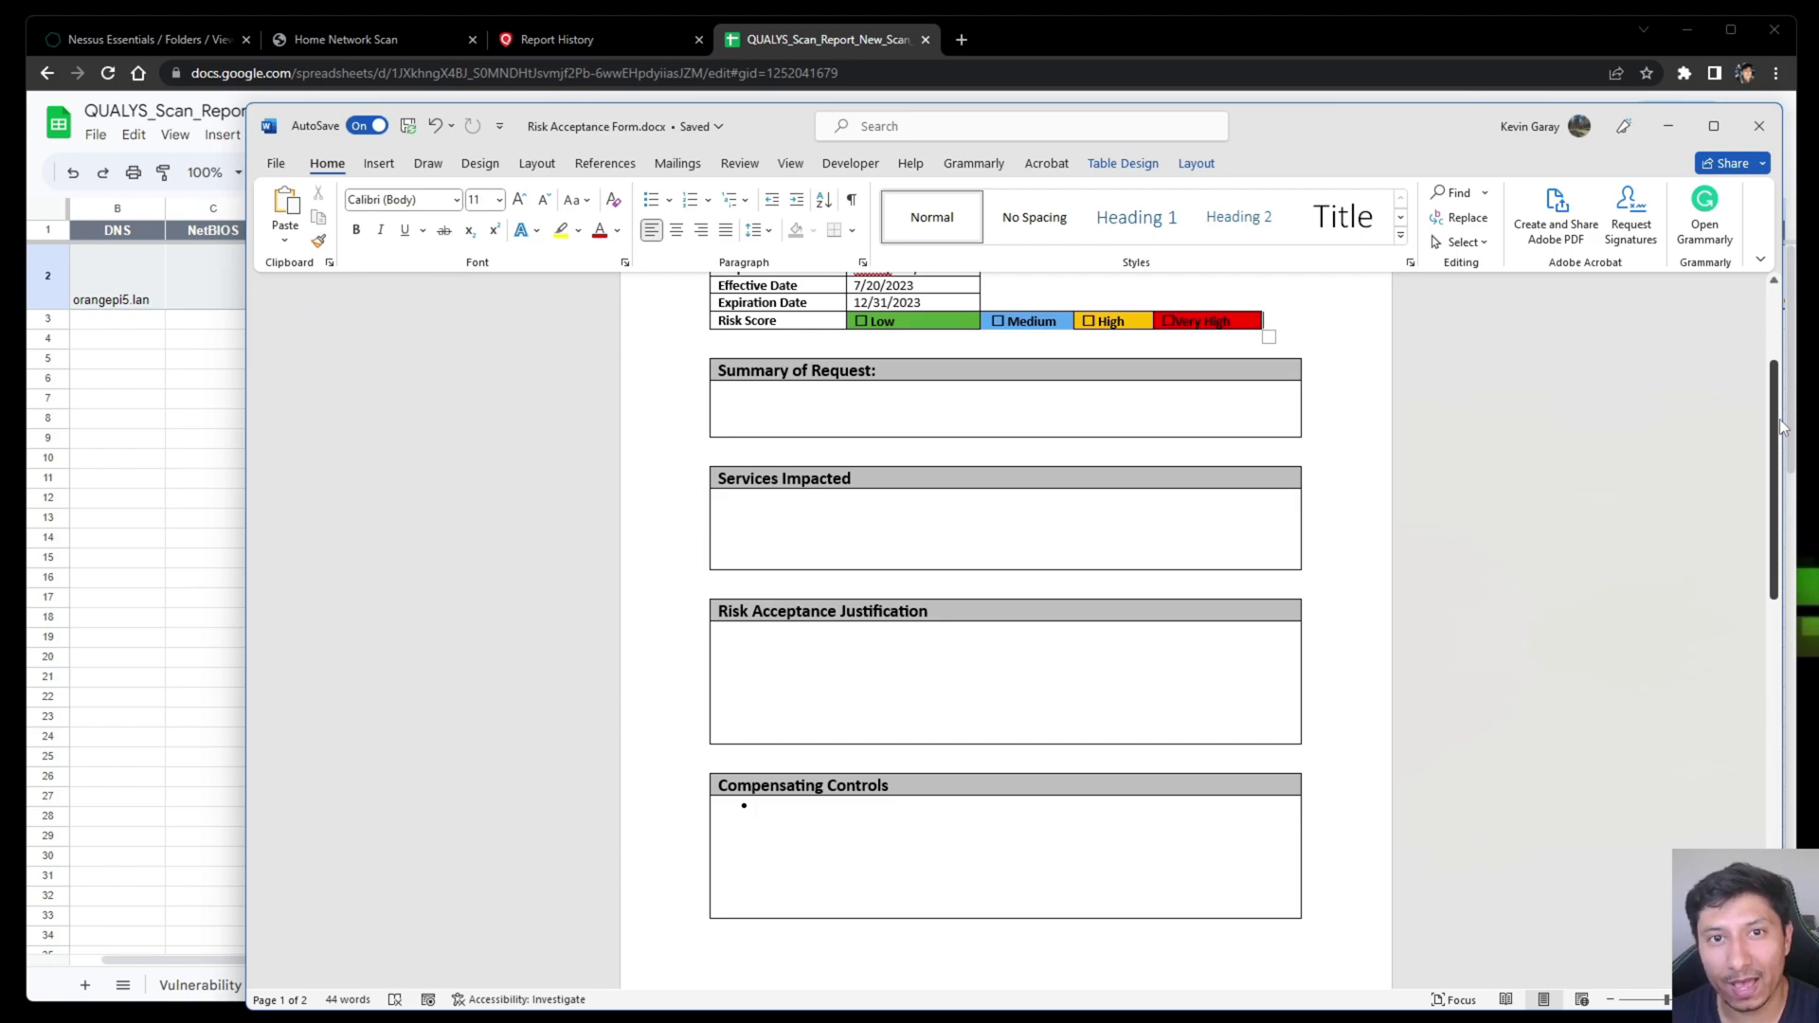
left_click_drag(1779, 419, 1779, 457)
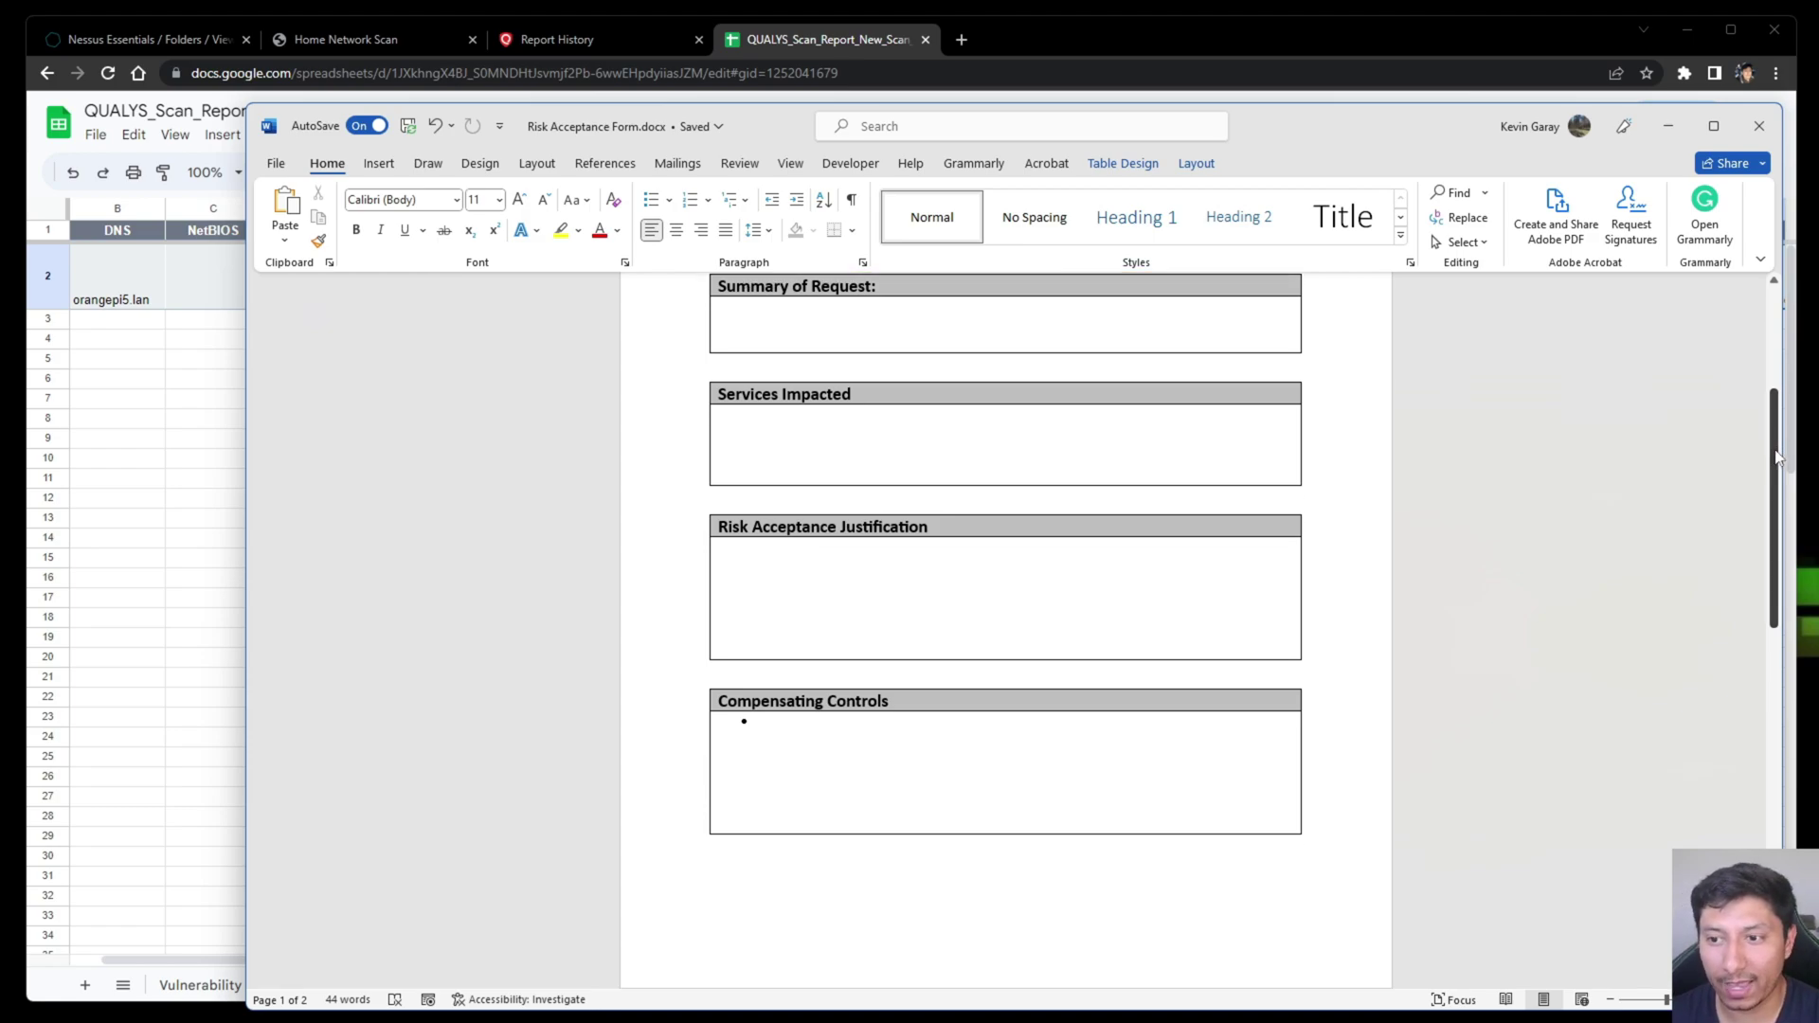
left_click_drag(1777, 458, 1784, 622)
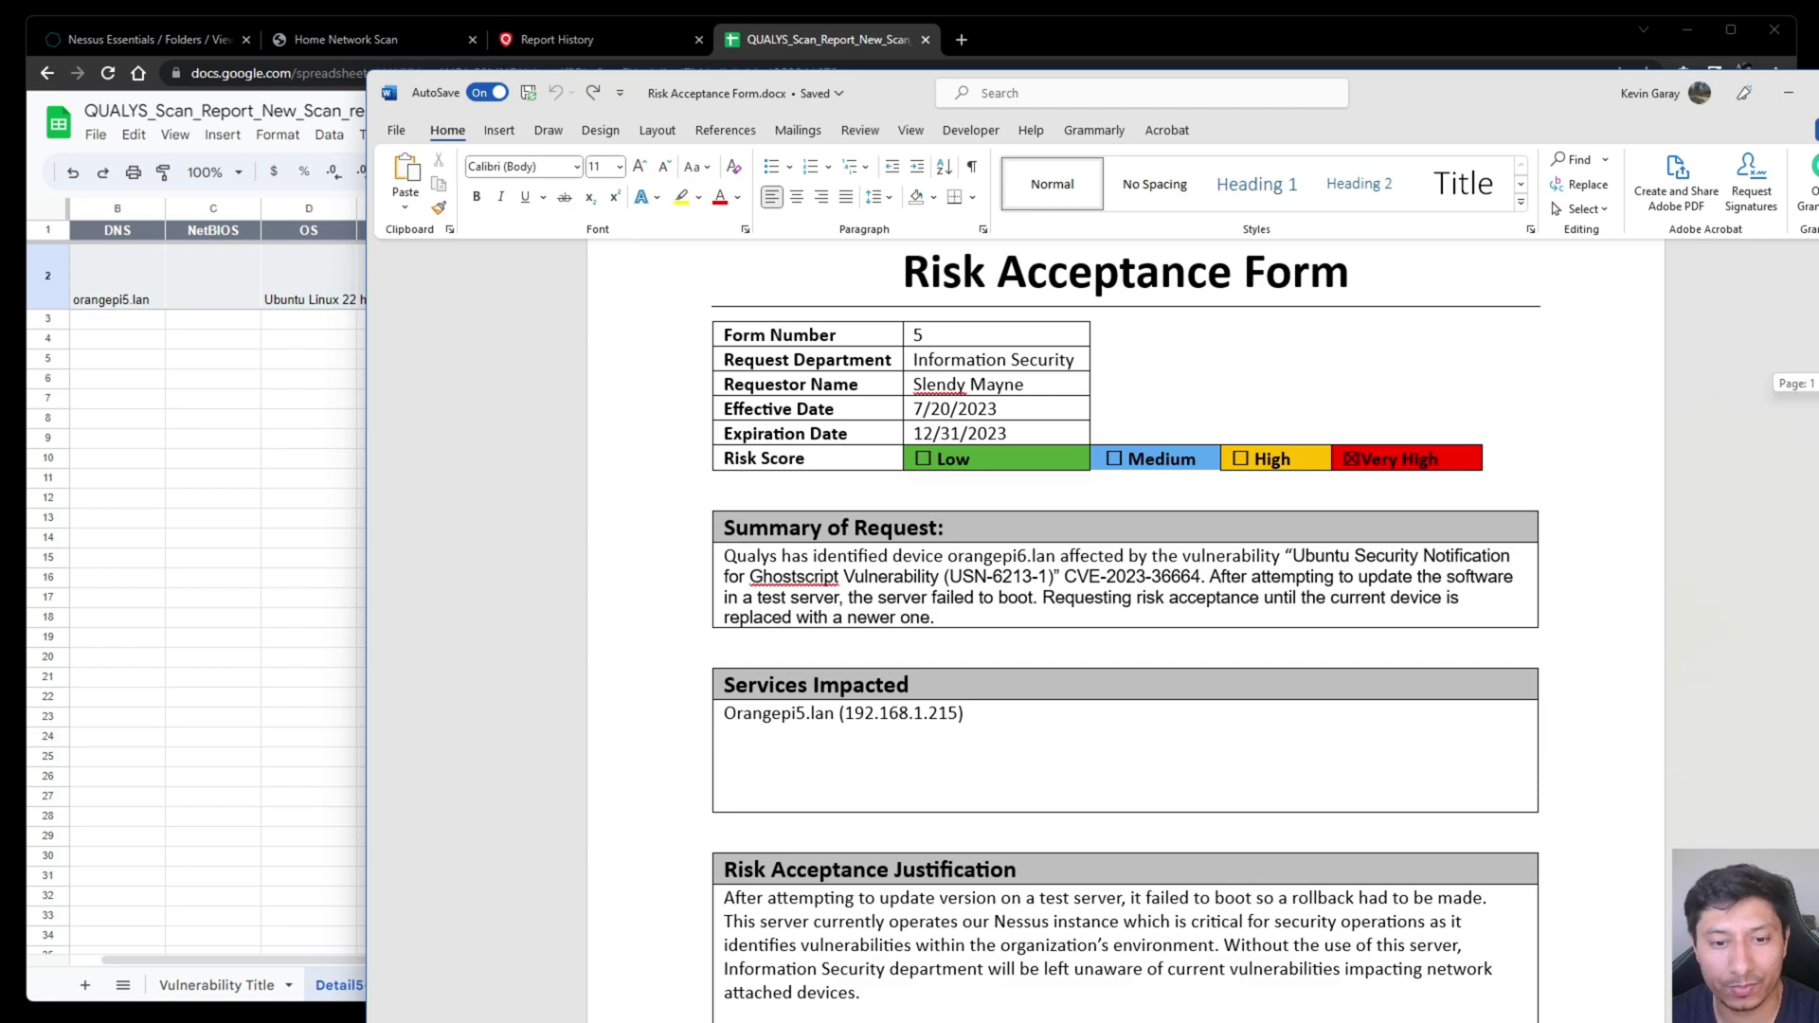
Step: Scroll the completed form down through compensating controls to Plan After Expiration
scroll(1125, 630, "down", 2)
scroll(1126, 629, "down", 2)
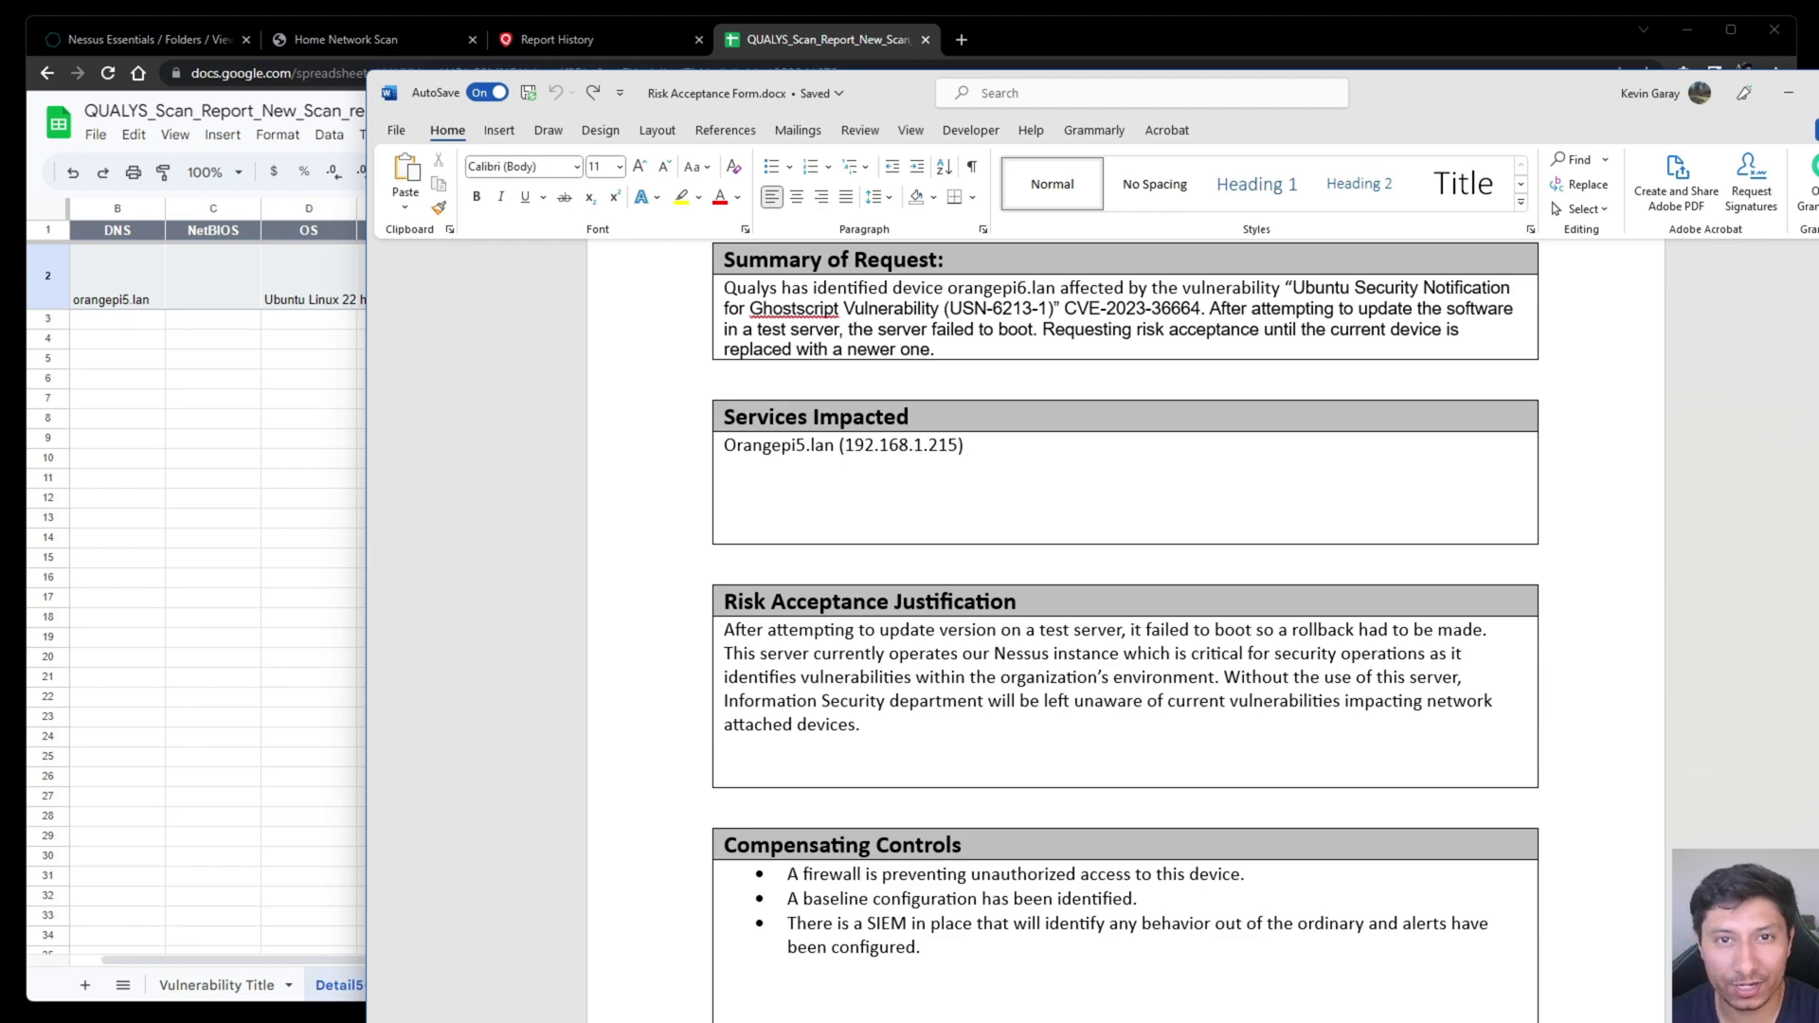
scroll(1126, 568, "down", 5)
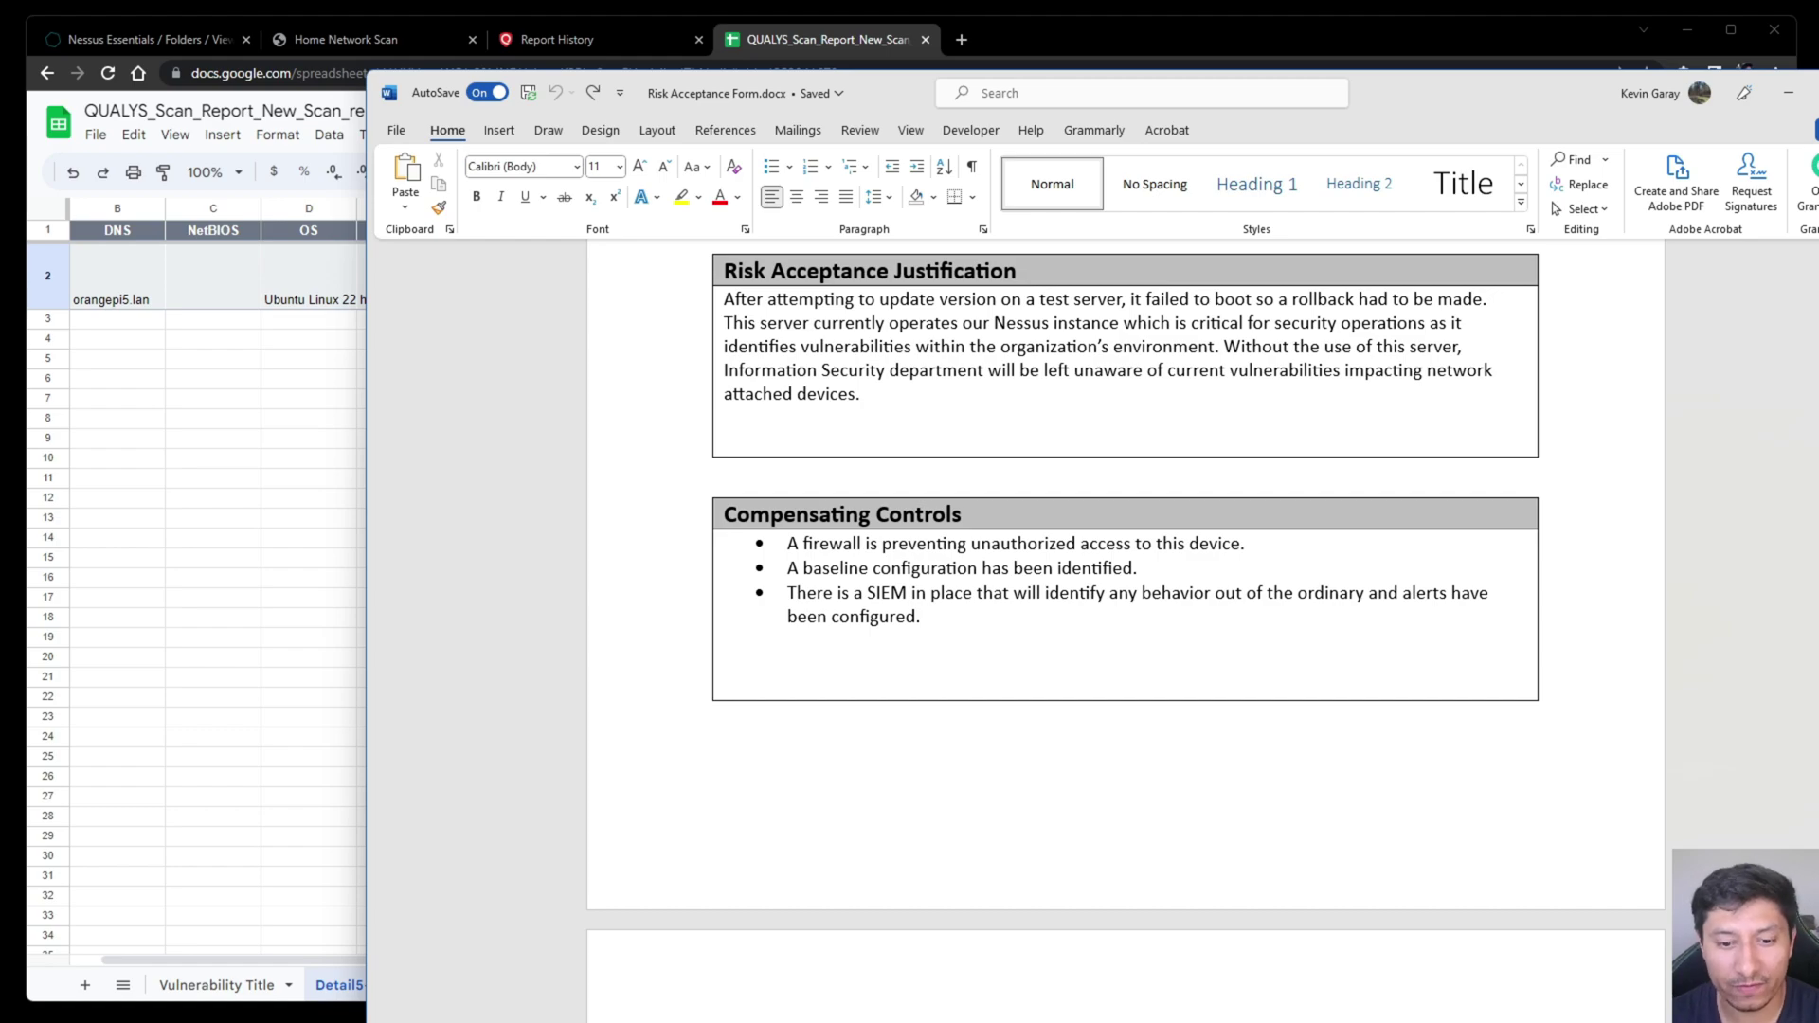
scroll(1126, 626, "down", 5)
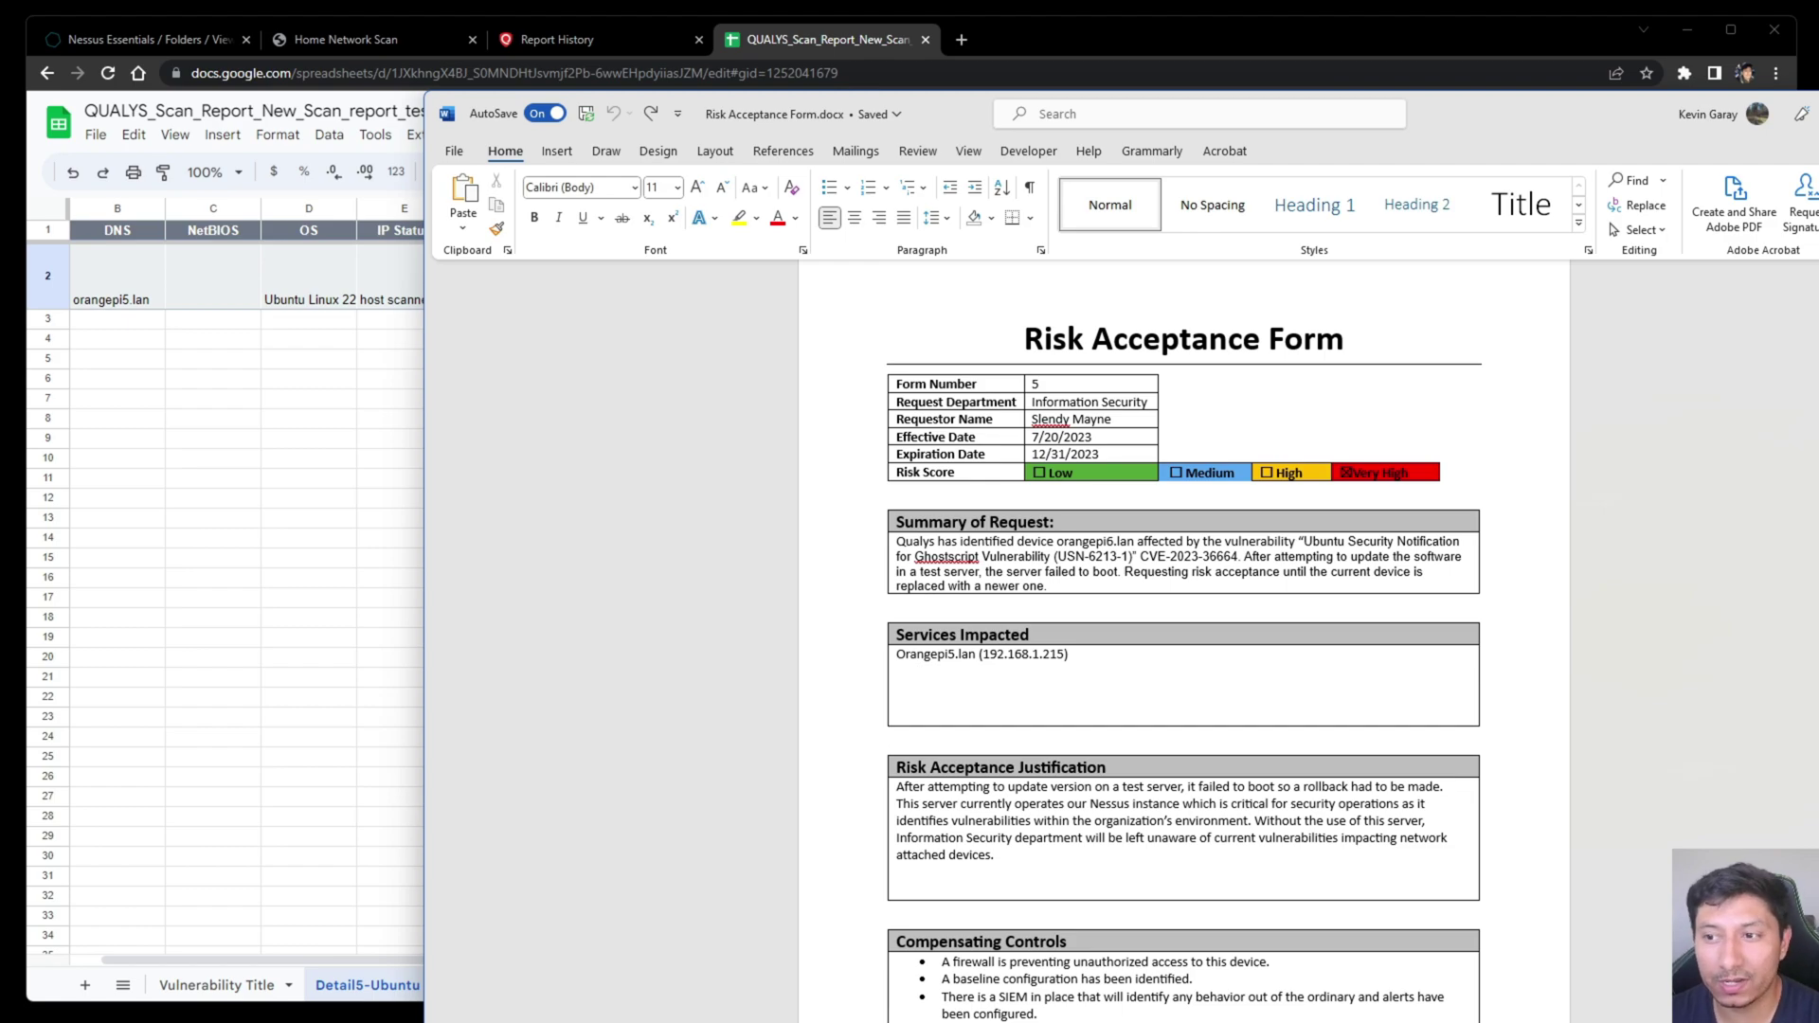
Step: Highlight the Ghostscript finding's row 2 on the Qualys sheet, then switch to the Nessus report
left_click(284, 458)
left_click_drag(111, 285, 1239, 291)
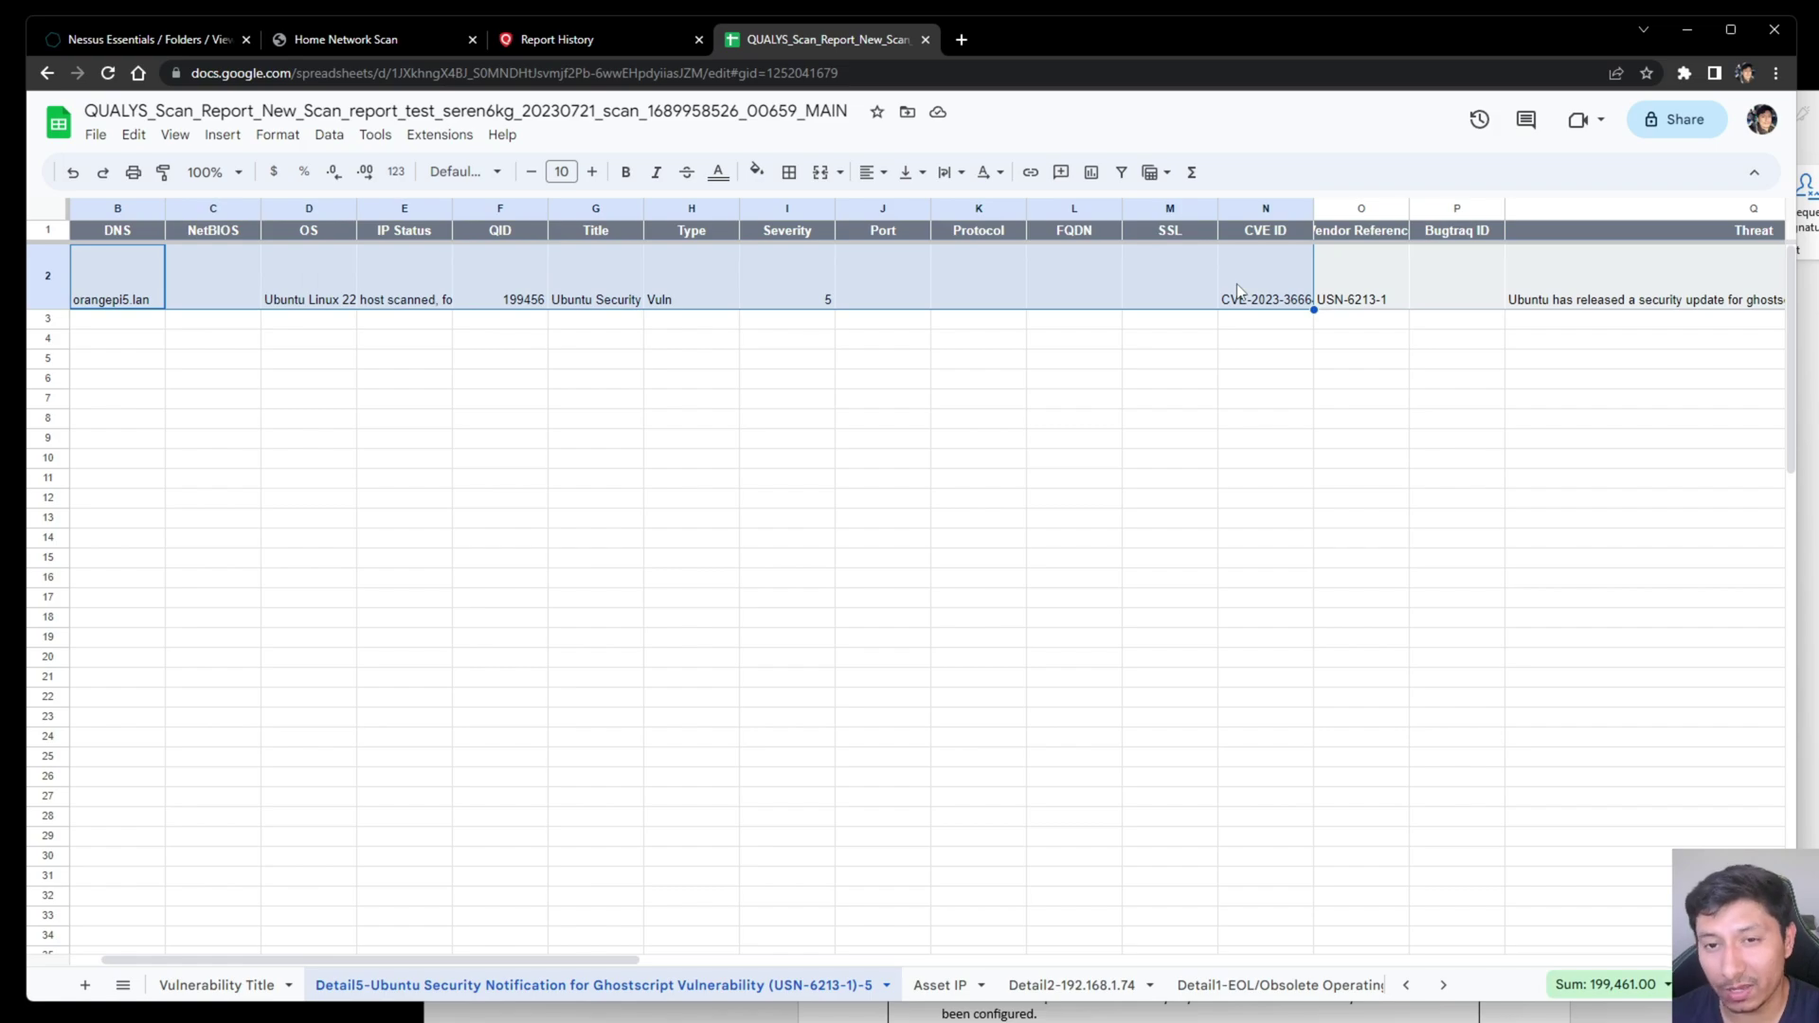
key("ctrl+2")
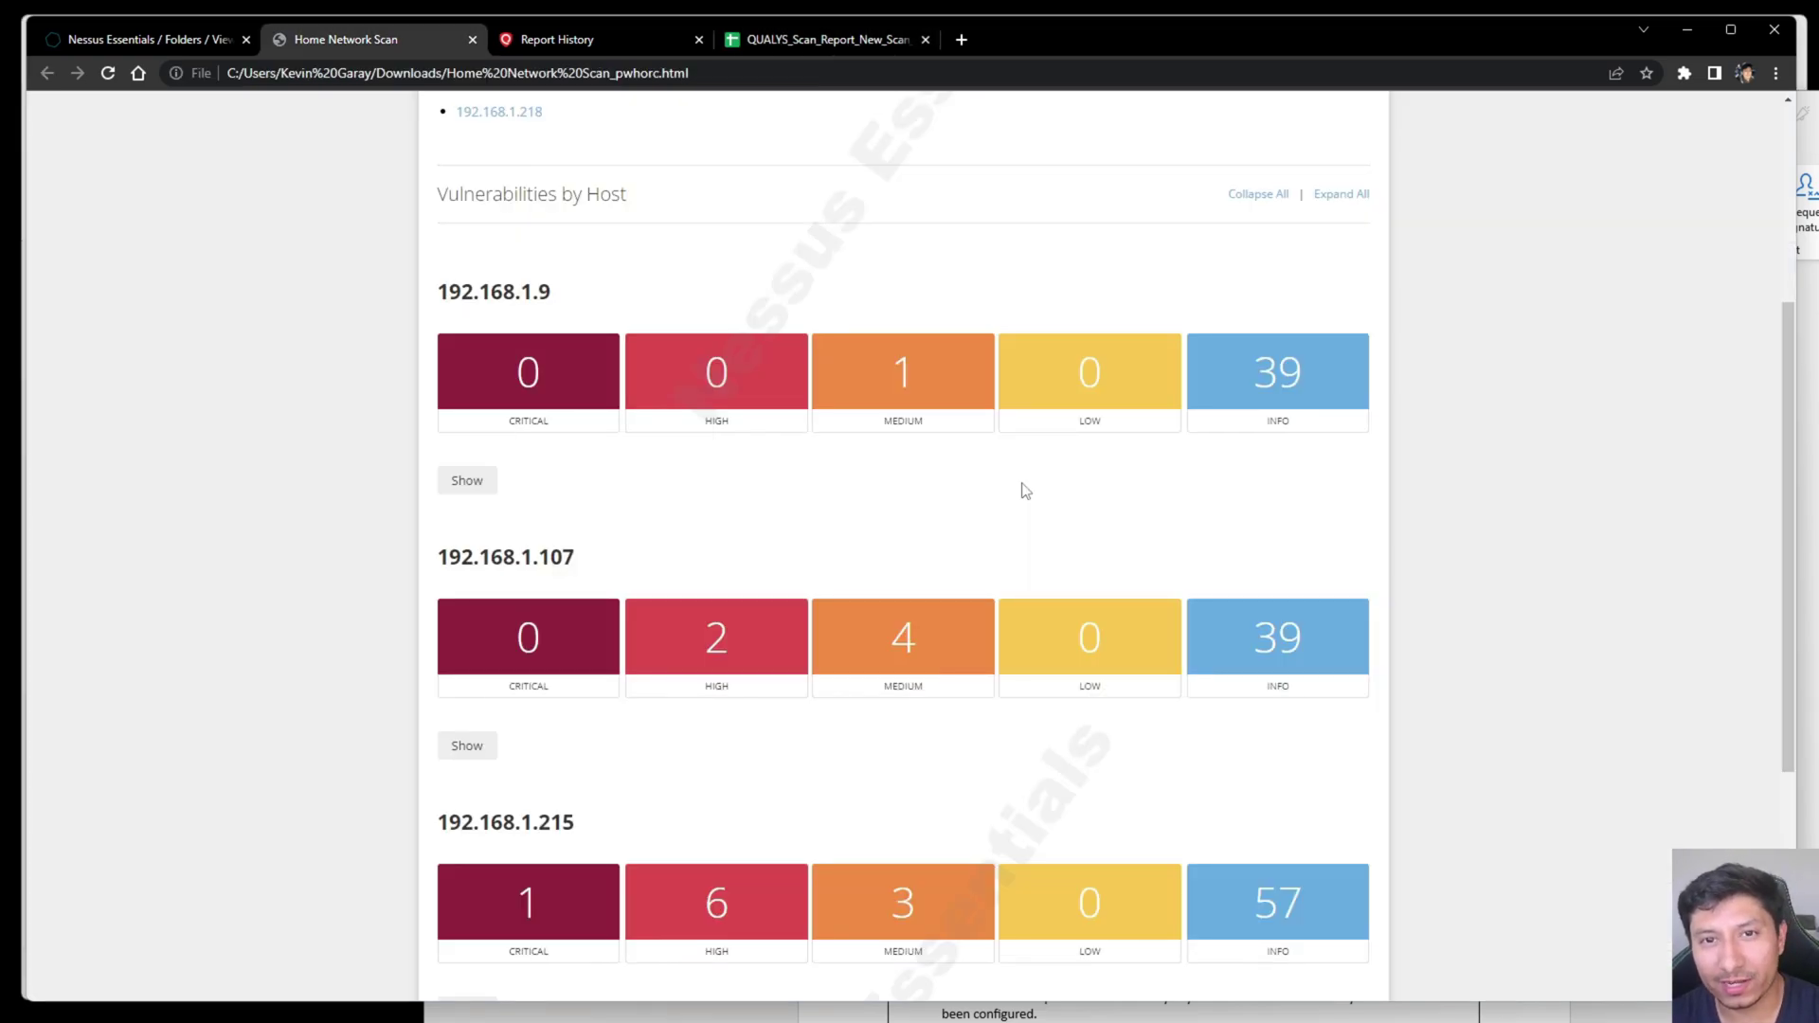